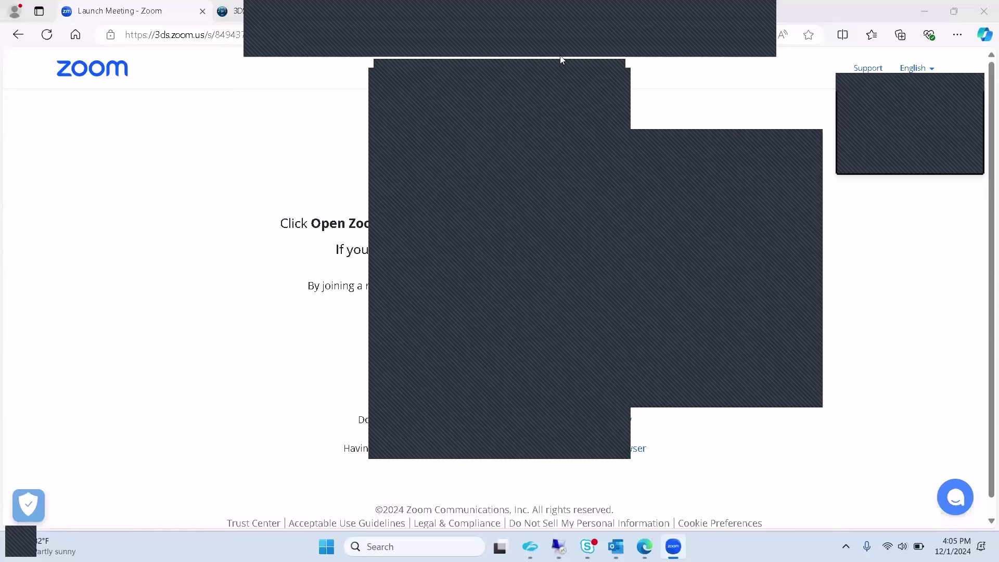
click(474, 19)
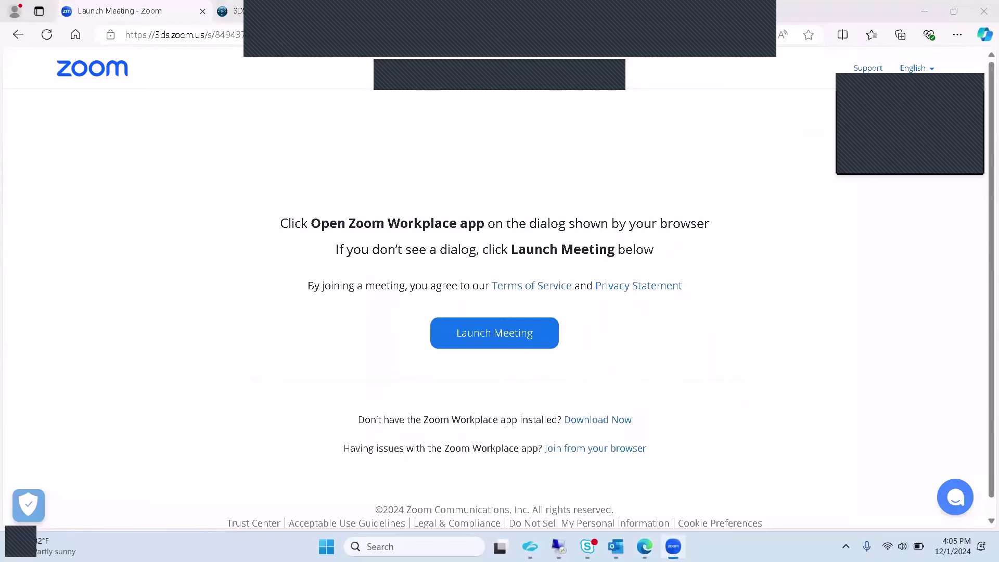
click(609, 473)
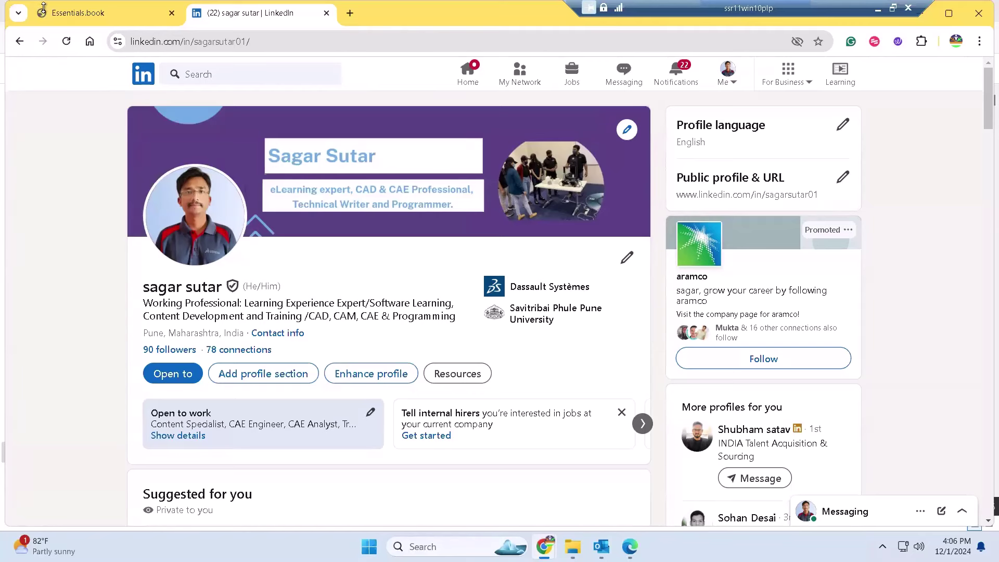
Bring up the SOLIDWORKS Essentials PDF manual and show its cover on page 1
click(78, 14)
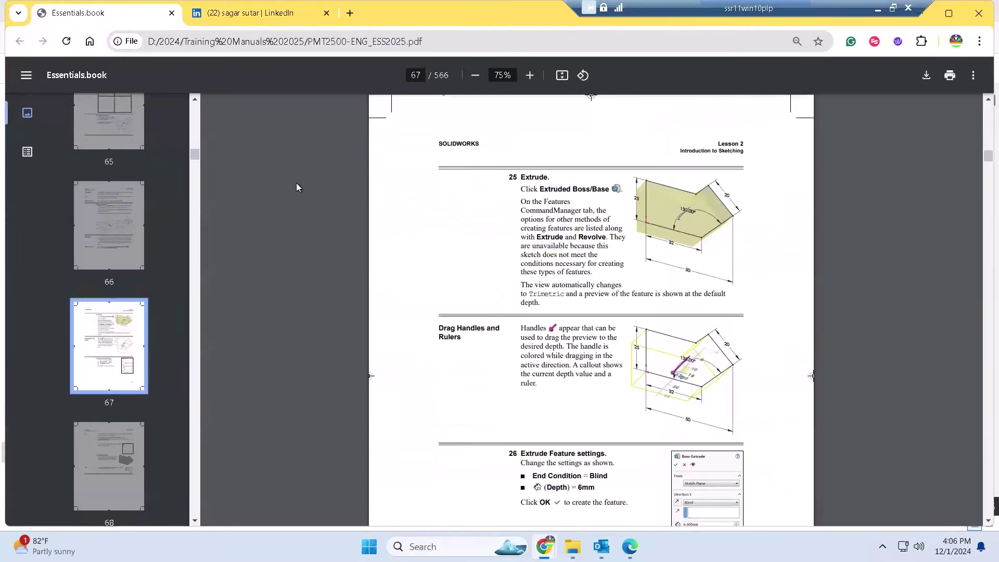
click(416, 75)
text(1)
key(Return)
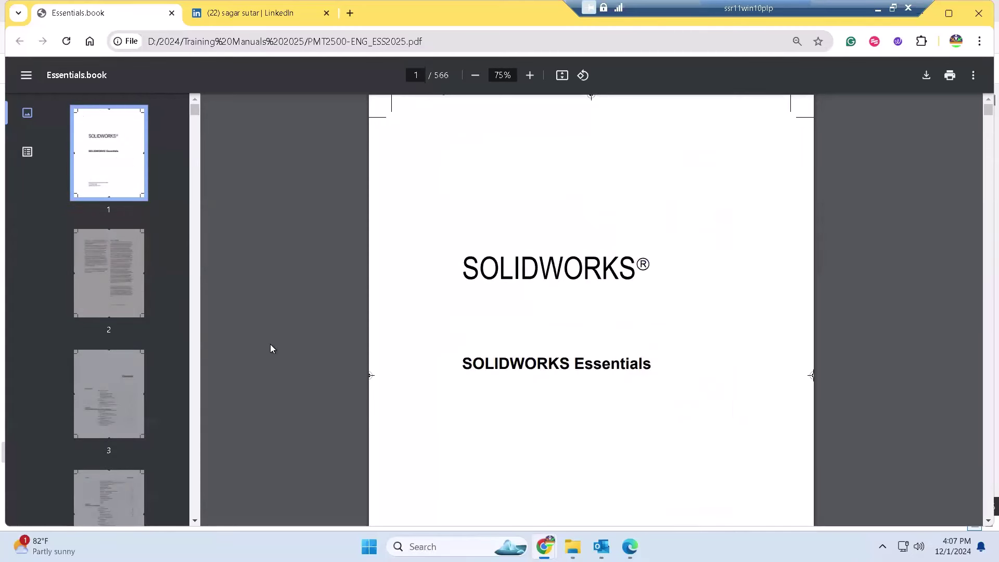
scroll(270, 348, down, 2)
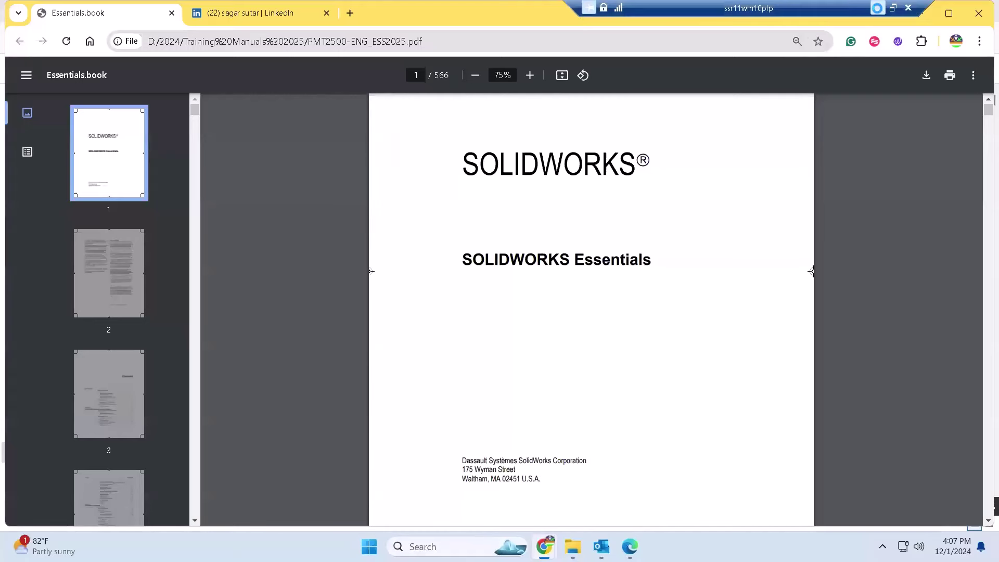
Switch to the 3DEXPERIENCE Platform window and close the standalone xDesign app to get back to the dashboard
click(877, 9)
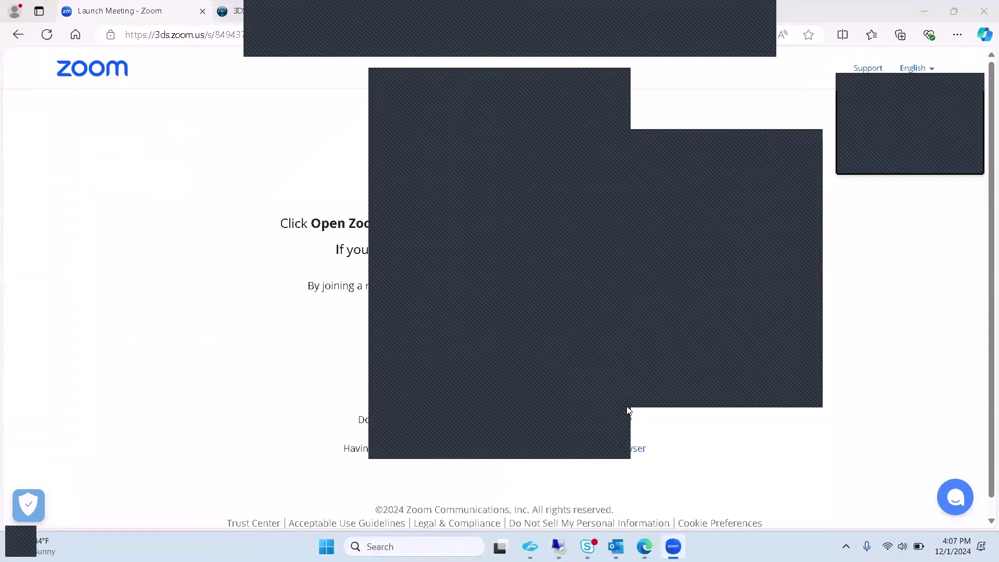
click(629, 522)
key(alt+Tab)
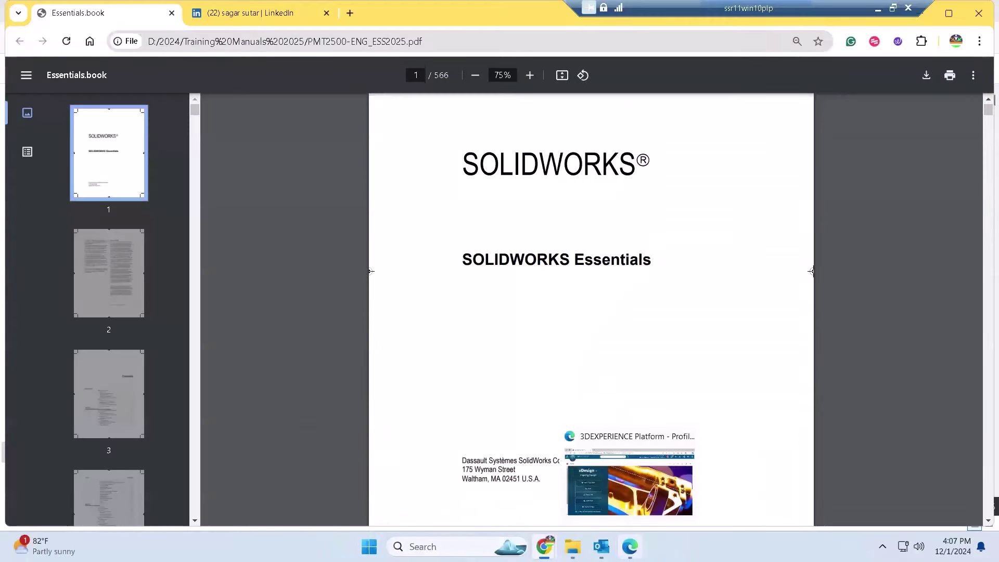
click(629, 478)
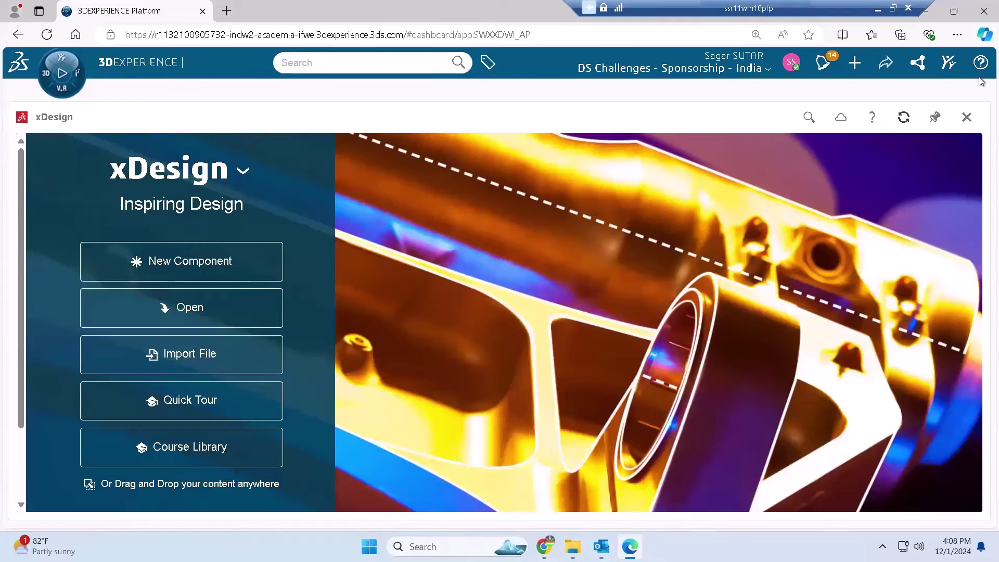
click(966, 118)
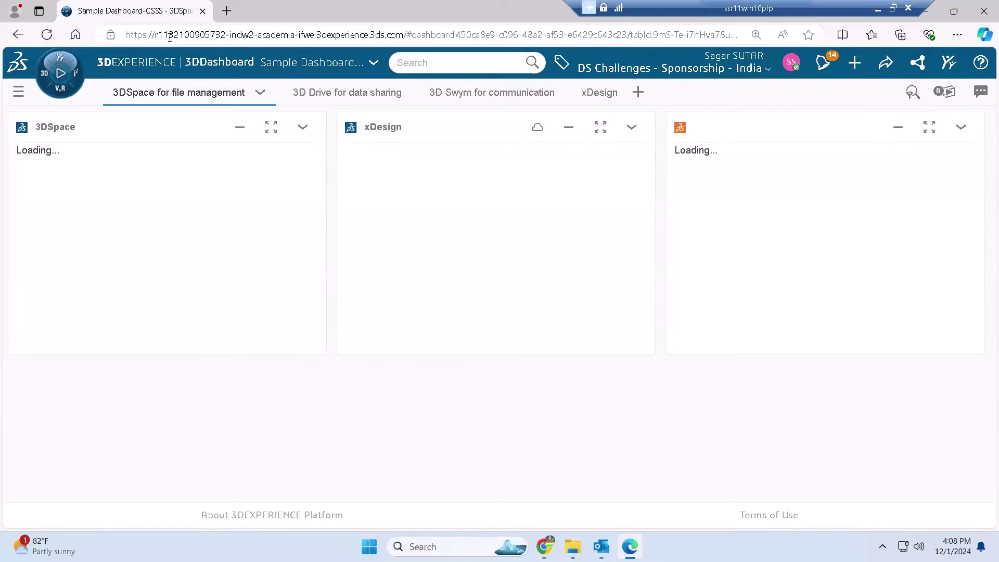
click(544, 37)
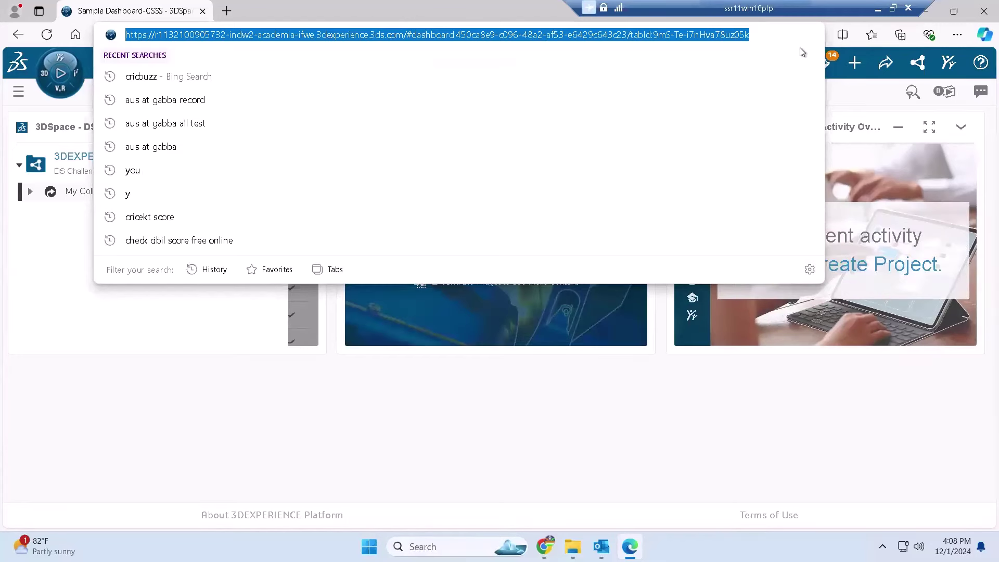
key(Escape)
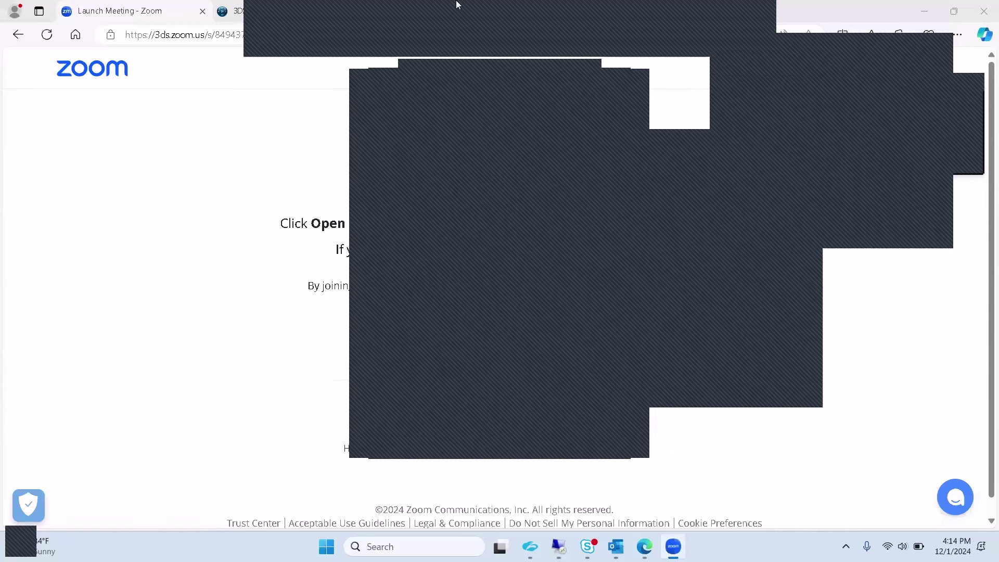
Open the School Name XYZ dashboard from My Dashboards and close the dashboard list
click(229, 7)
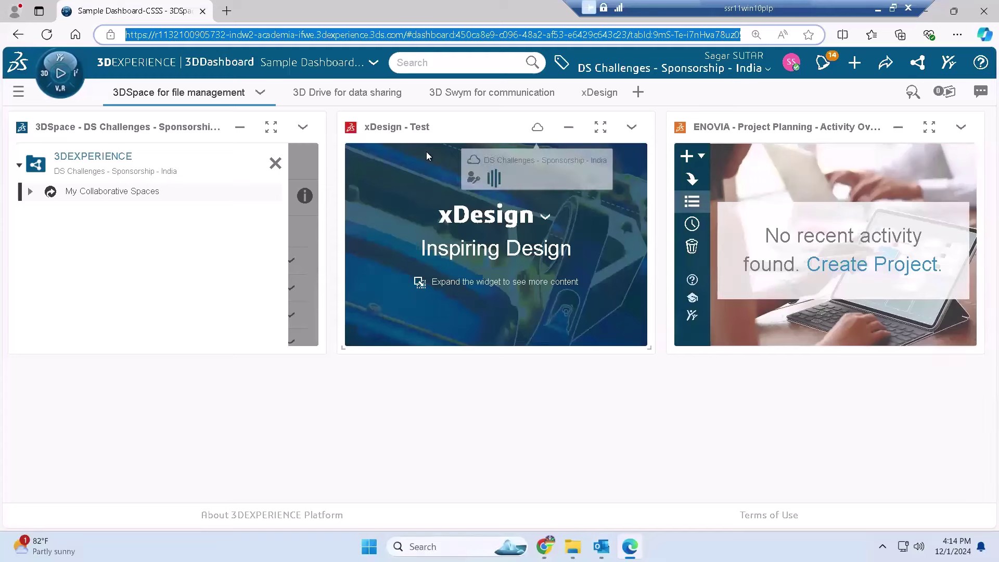
click(20, 96)
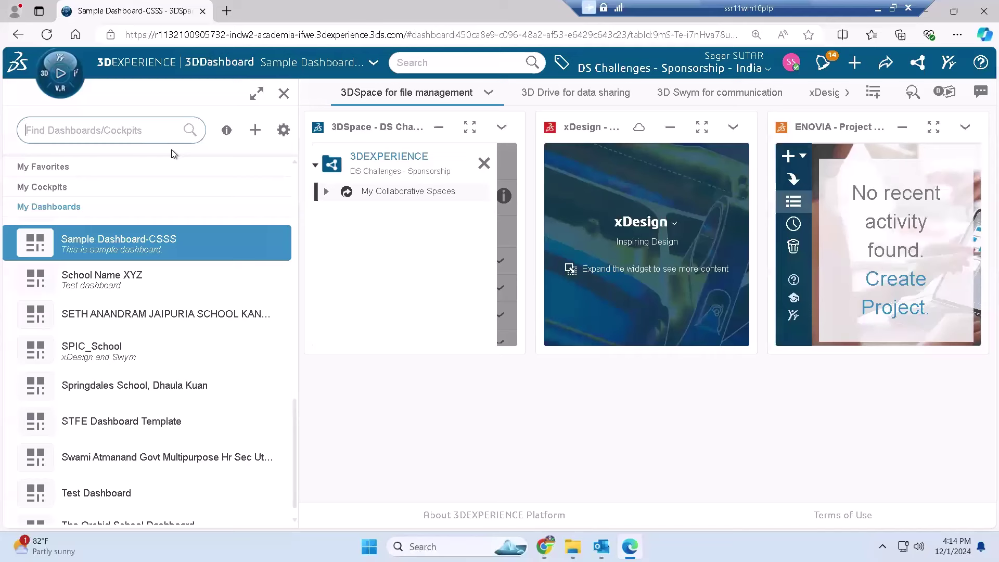
click(167, 283)
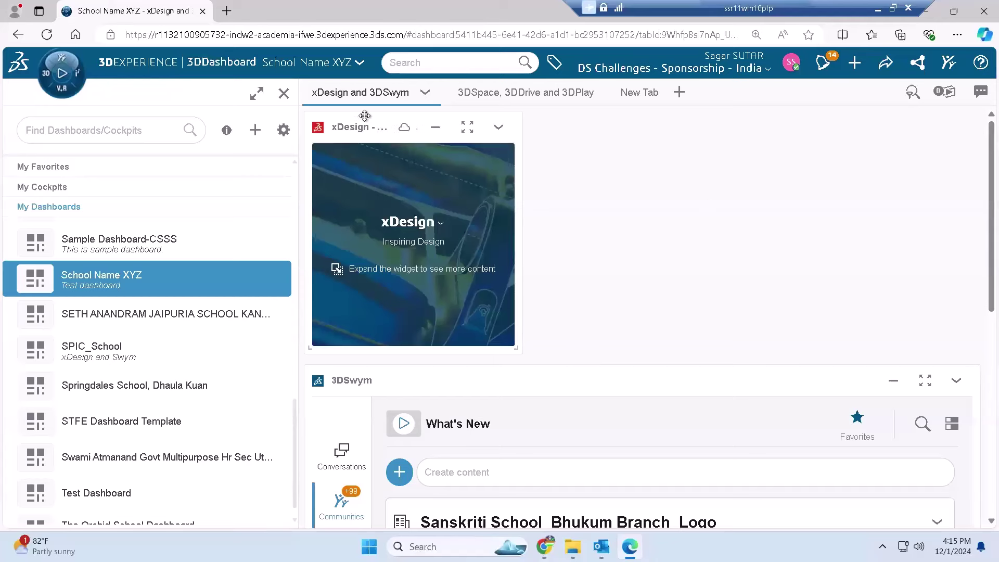
click(283, 94)
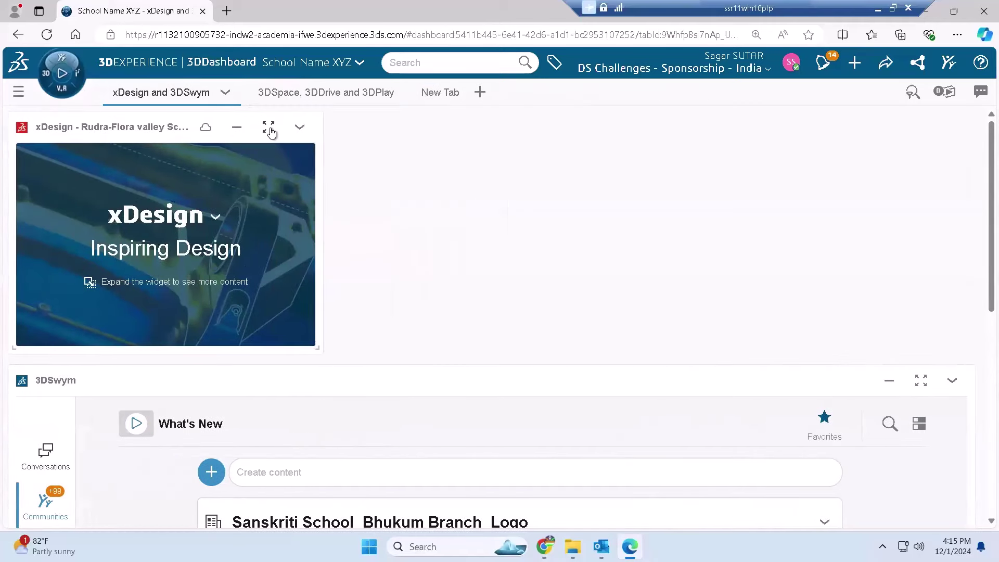
Maximize the xDesign widget on the School Name XYZ dashboard
click(269, 129)
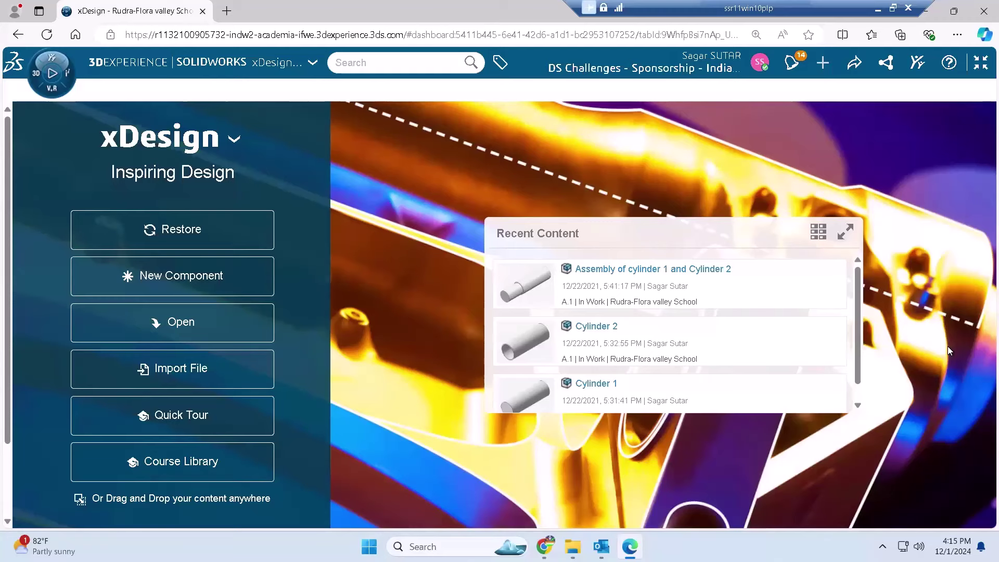
click(978, 63)
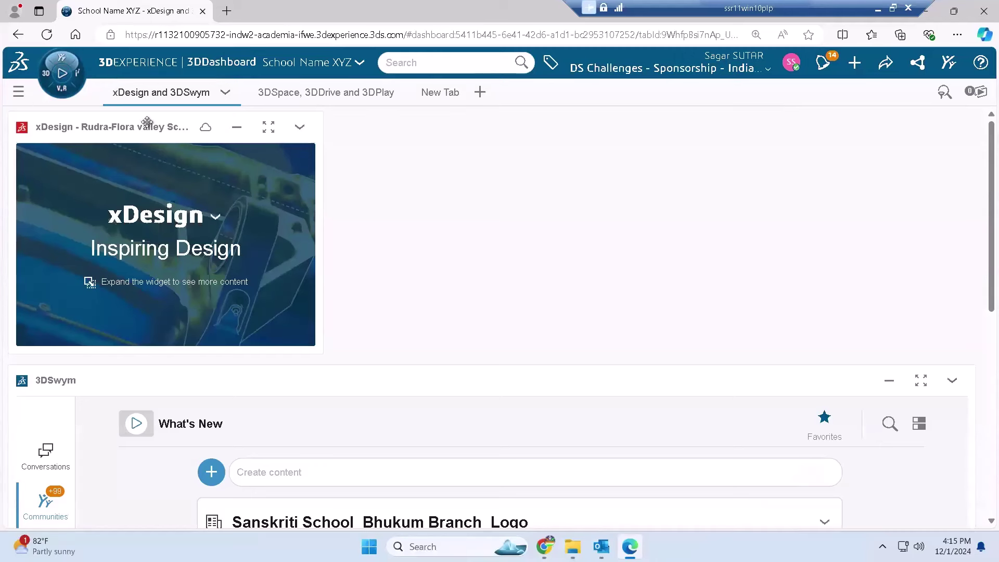
click(268, 128)
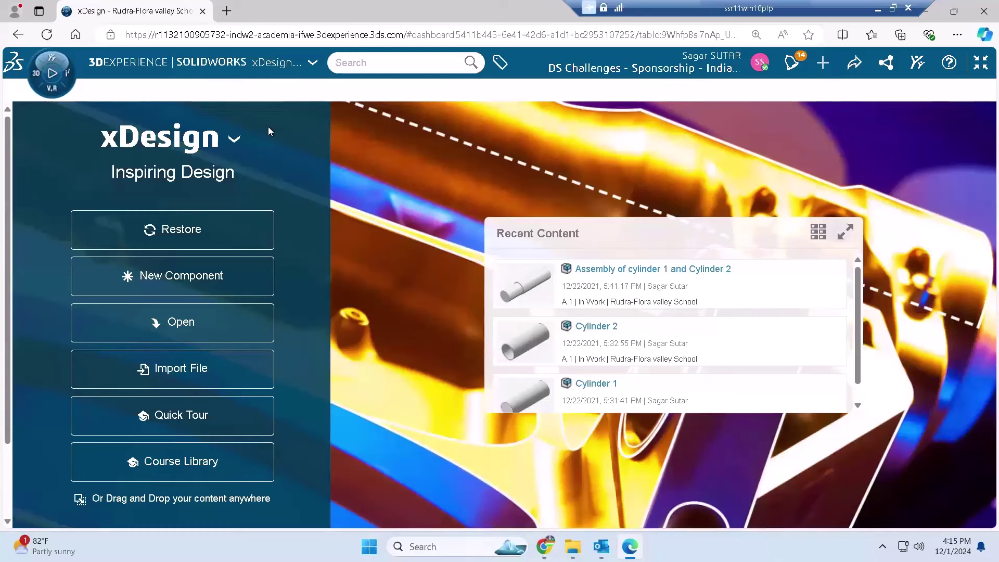
click(875, 9)
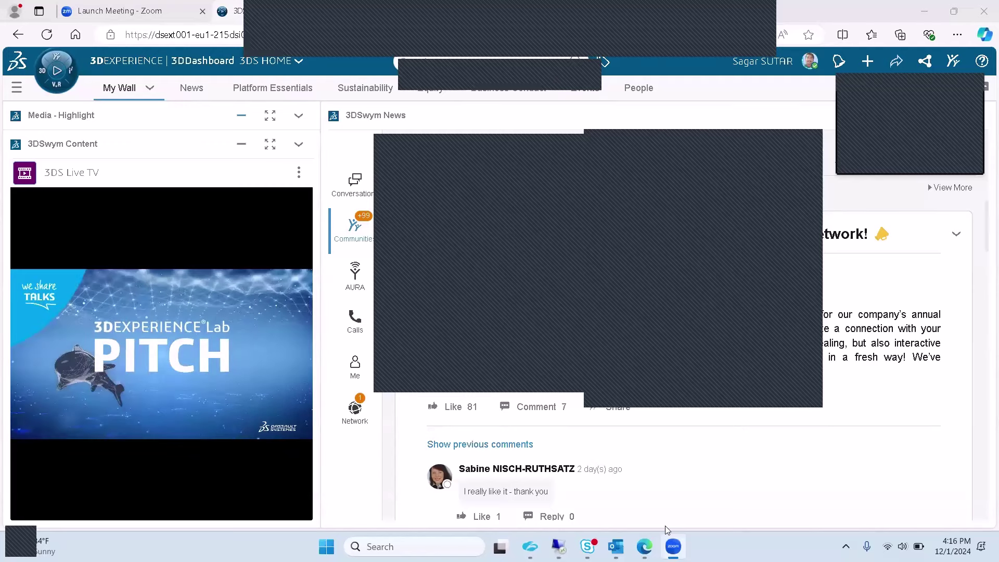
mouse_move(558, 546)
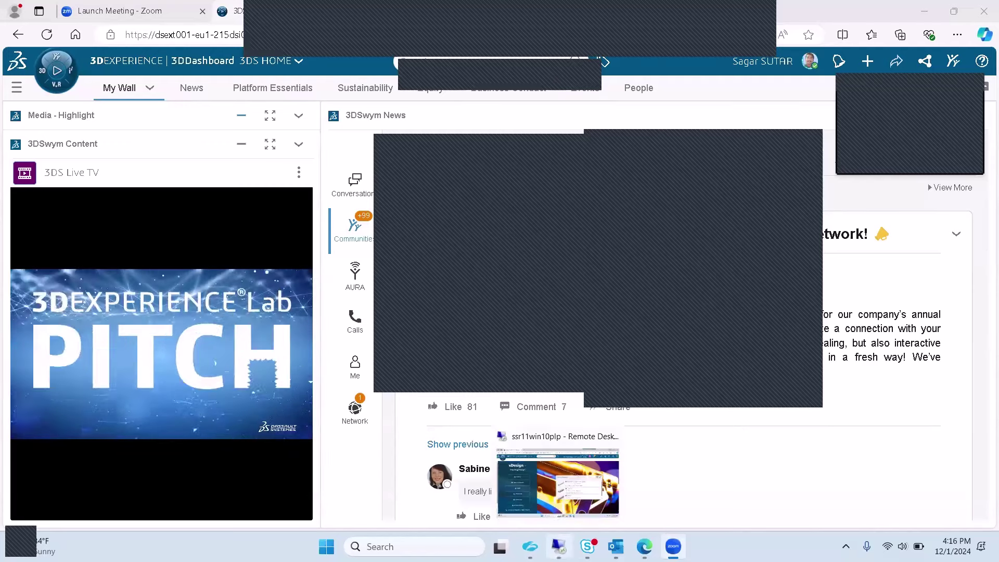
click(554, 490)
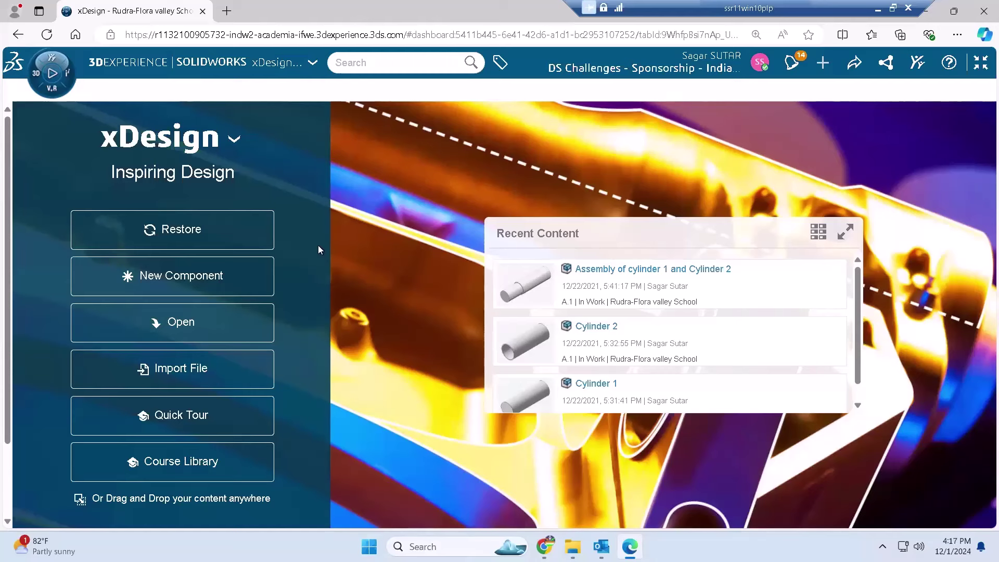
Create a new component named Sample_01 without assigning a bookmark
click(202, 278)
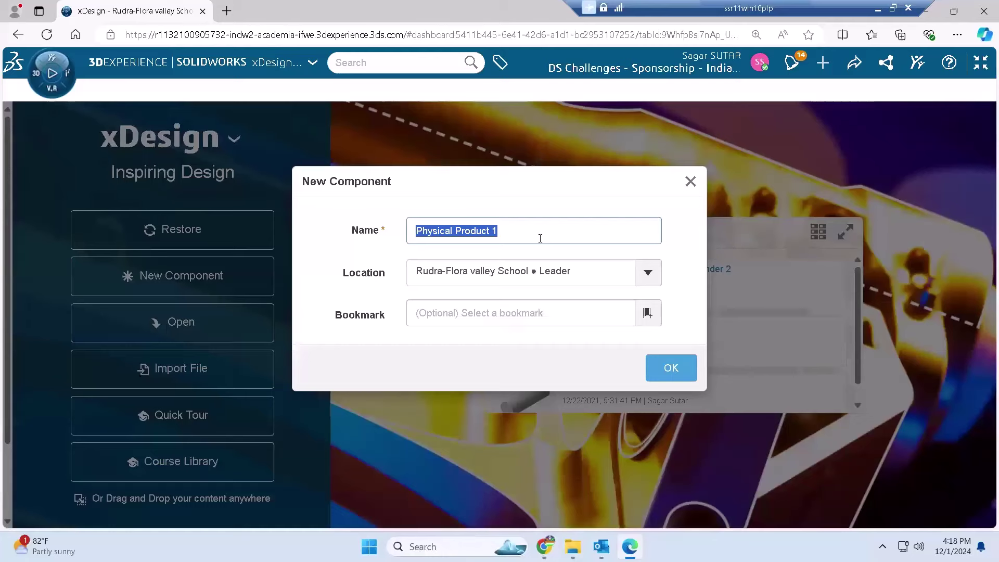
click(690, 181)
text(Sample)
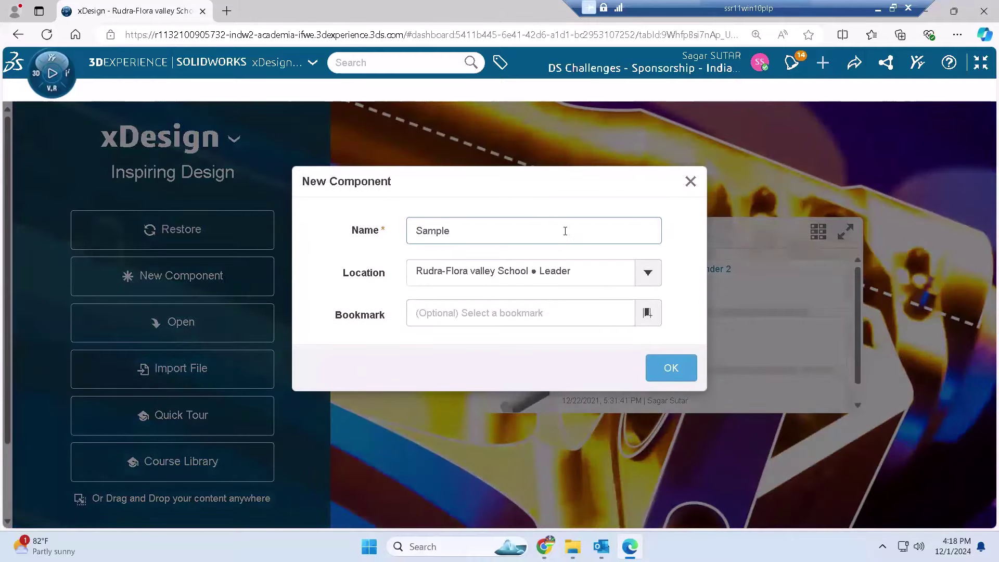
text(_01)
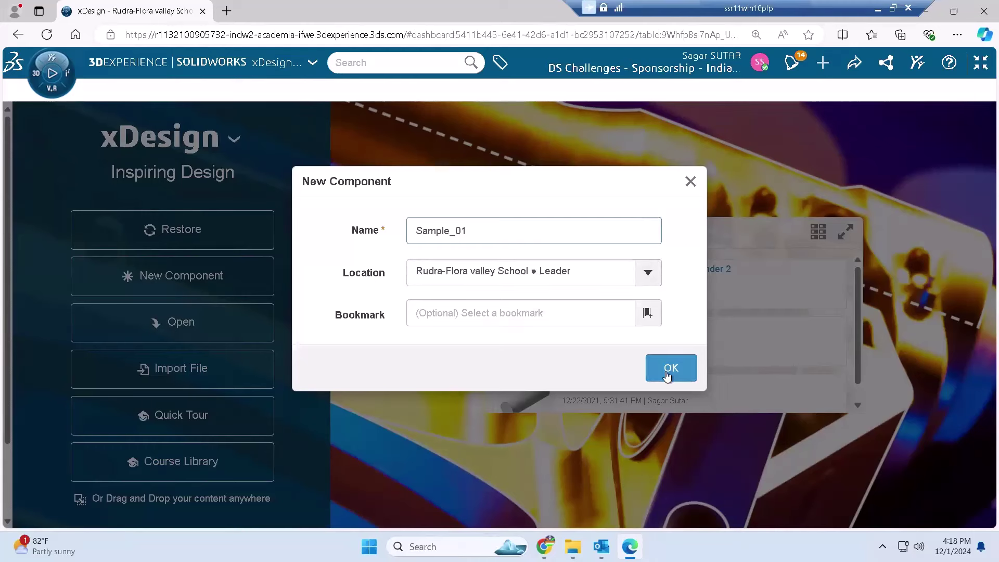
click(417, 313)
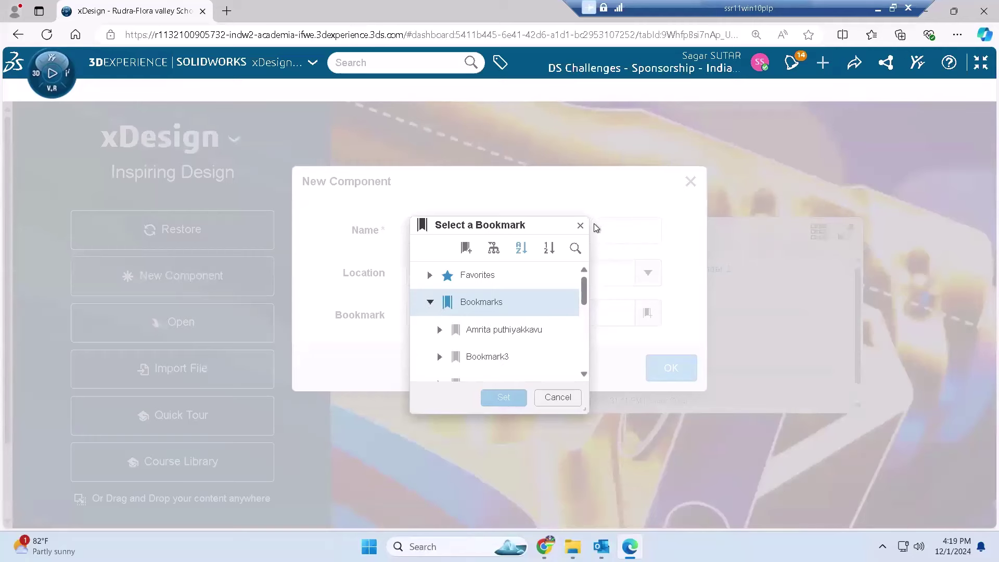
click(581, 226)
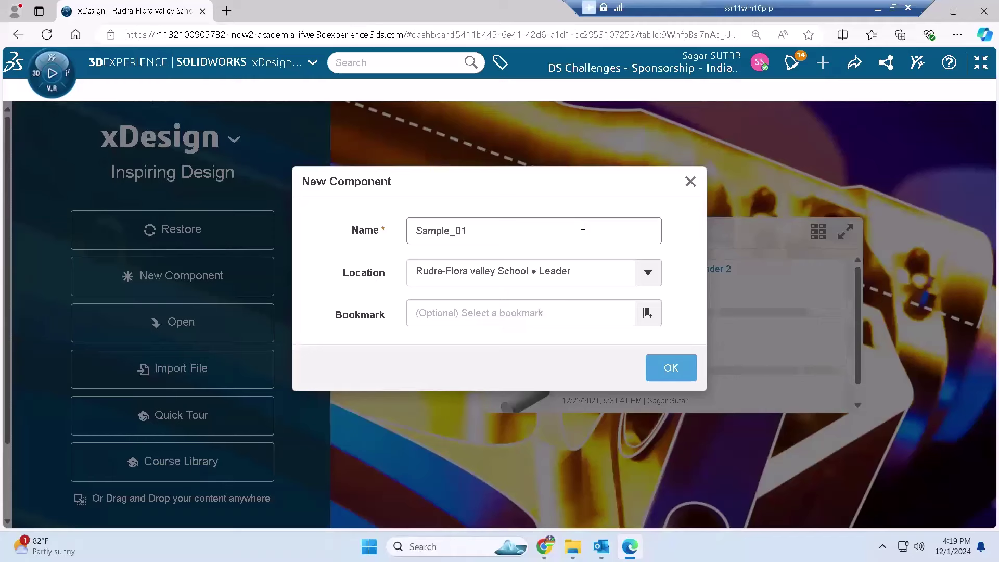
click(476, 366)
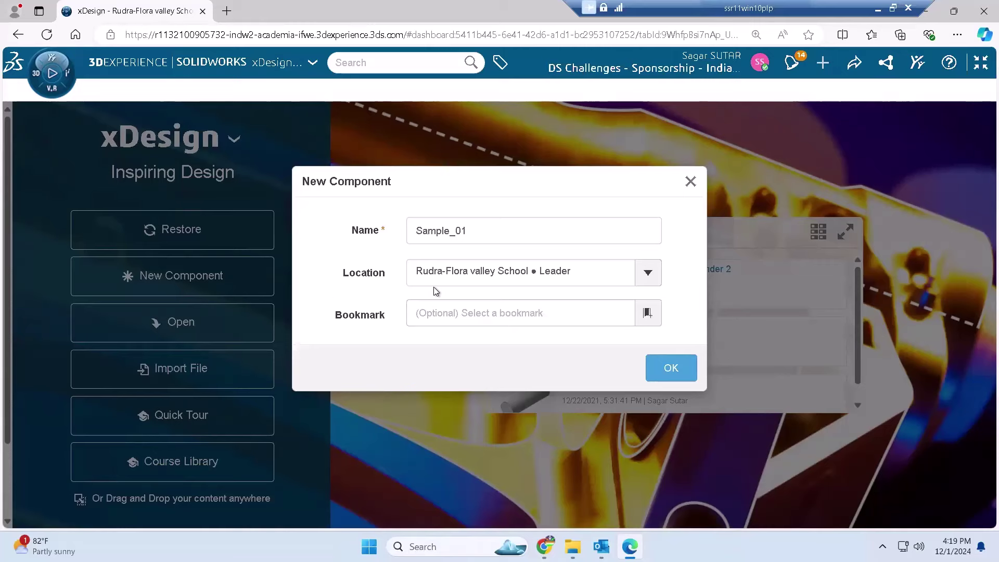
click(677, 377)
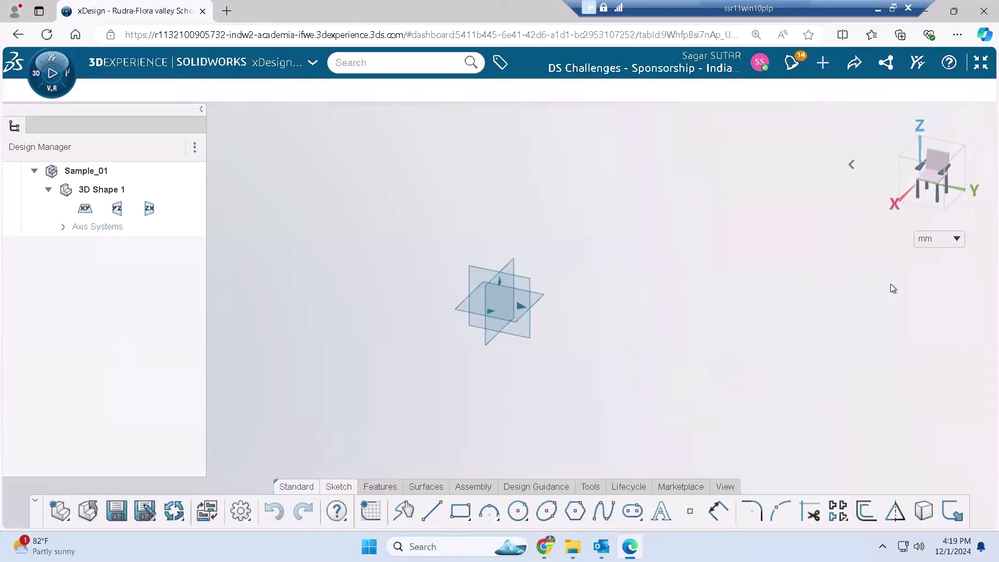
Highlight the yz and zx reference planes in turn, ending with nothing selected
click(878, 7)
click(529, 287)
click(538, 294)
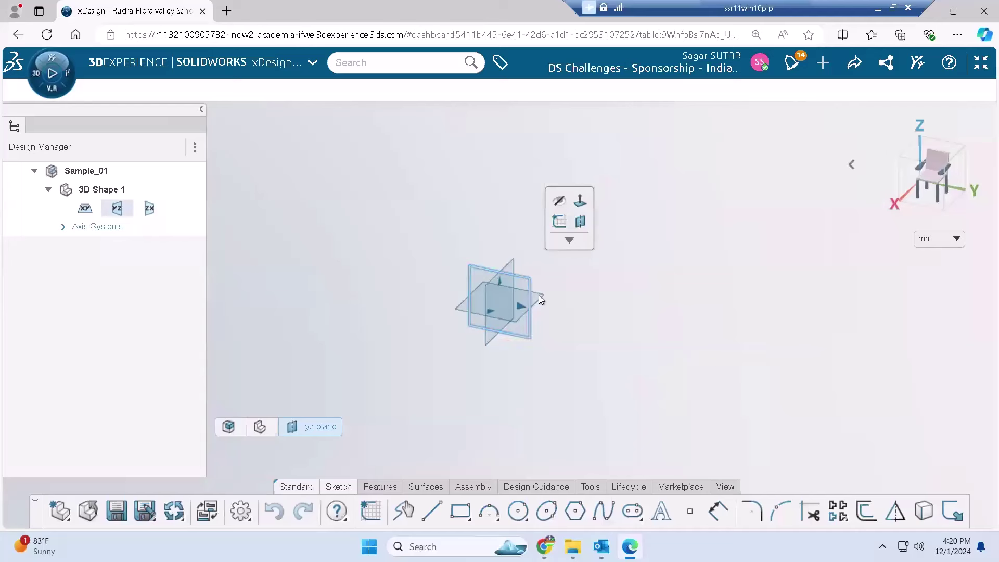
click(512, 266)
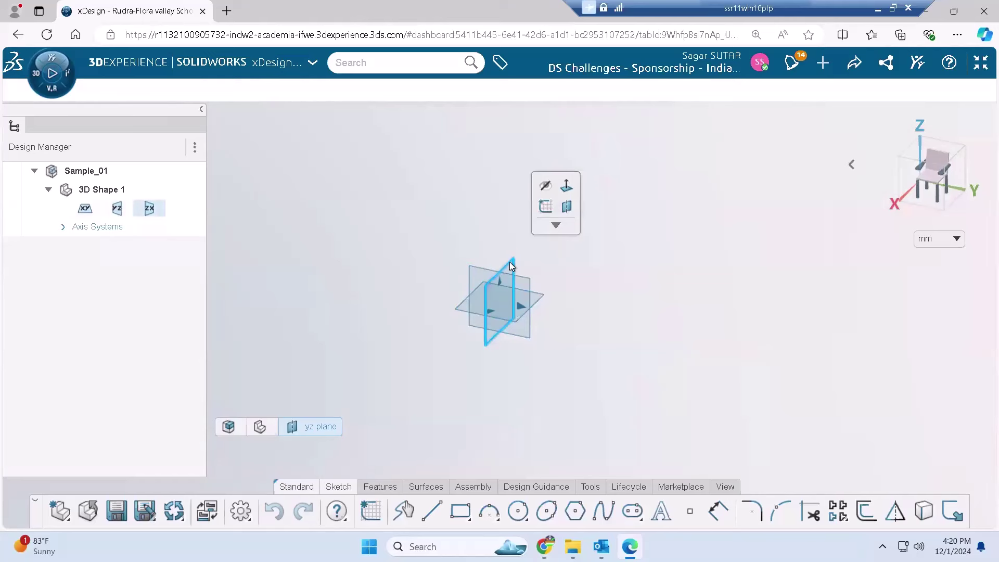
click(436, 172)
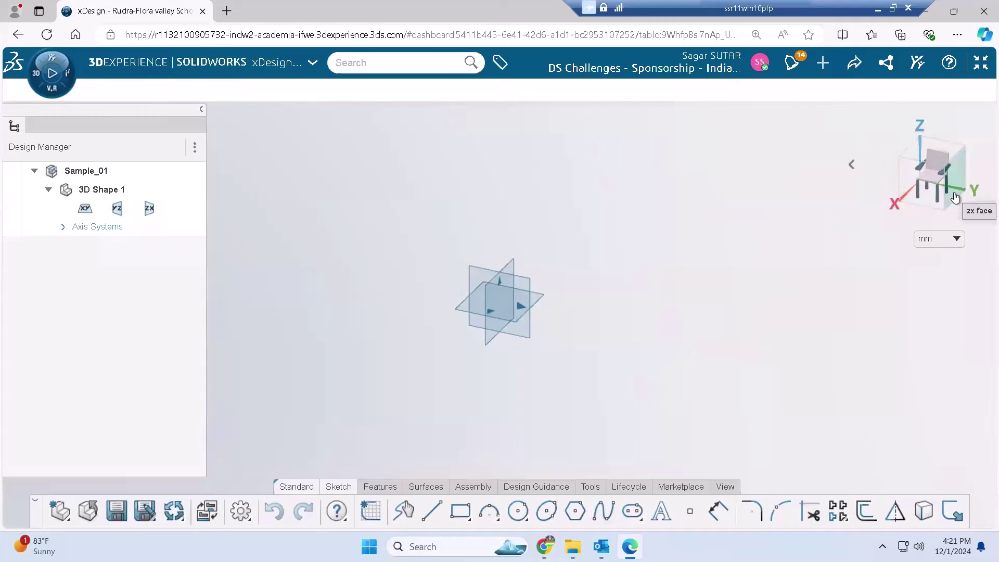
View the reference planes straight on from the xy, yz and zx faces of the view cube in turn
click(932, 148)
click(932, 147)
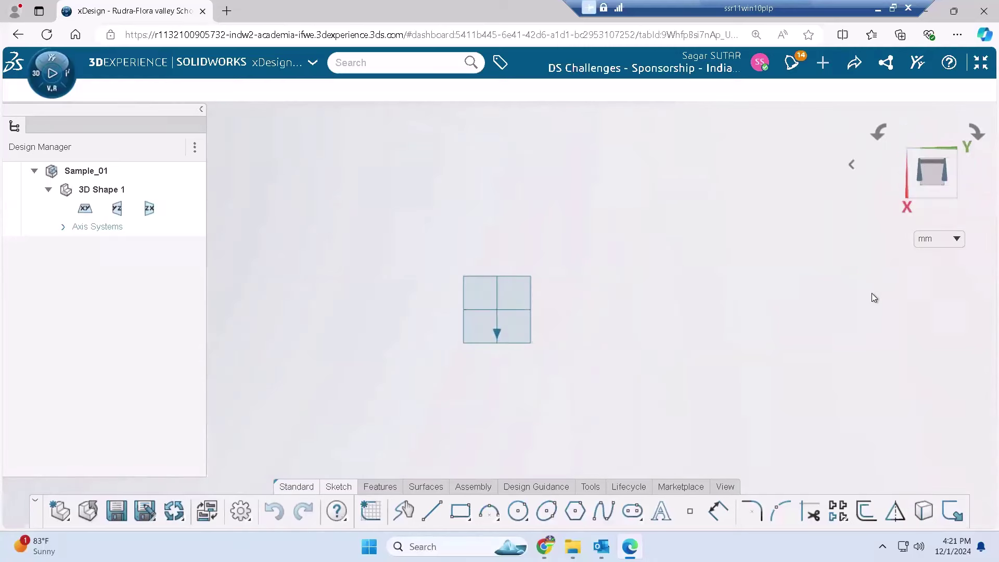
click(940, 198)
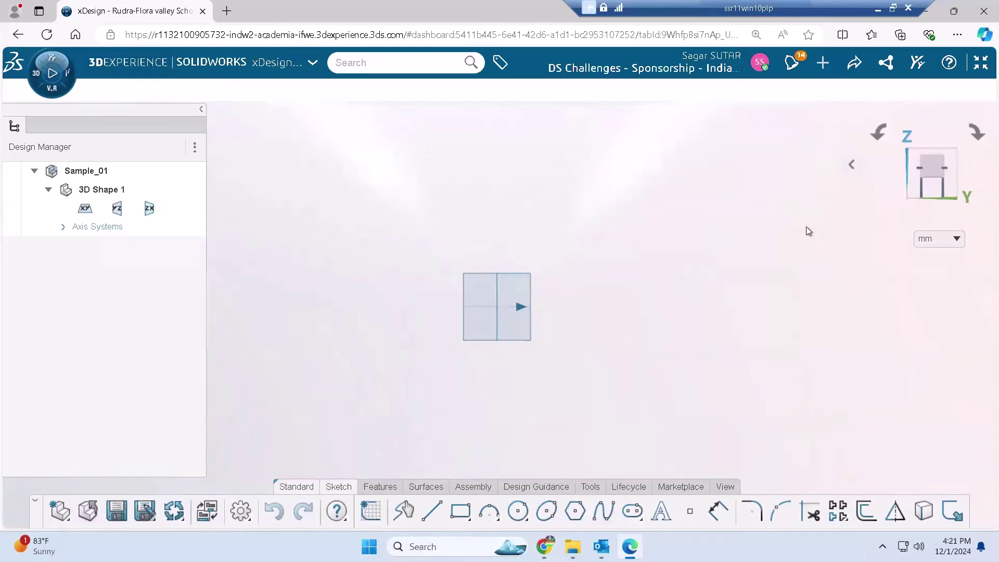
key(shift+Left)
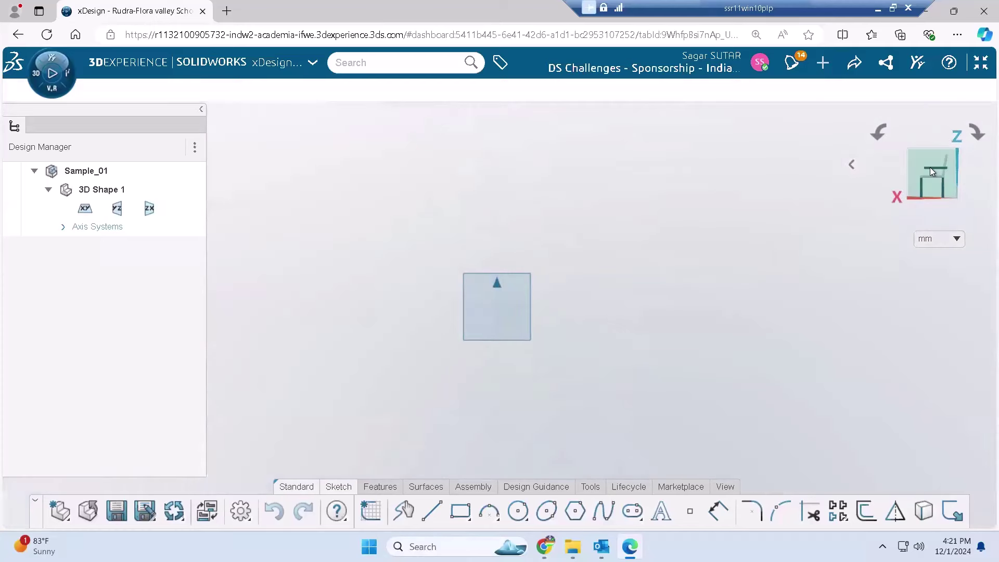
click(931, 171)
Expand the view tools beside the view cube and open the display style options
click(850, 167)
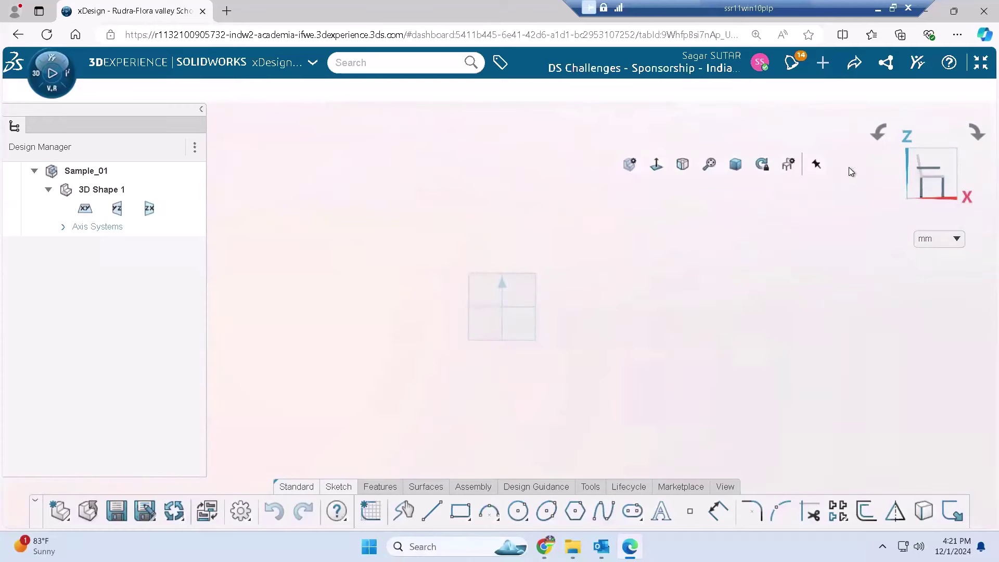
click(735, 165)
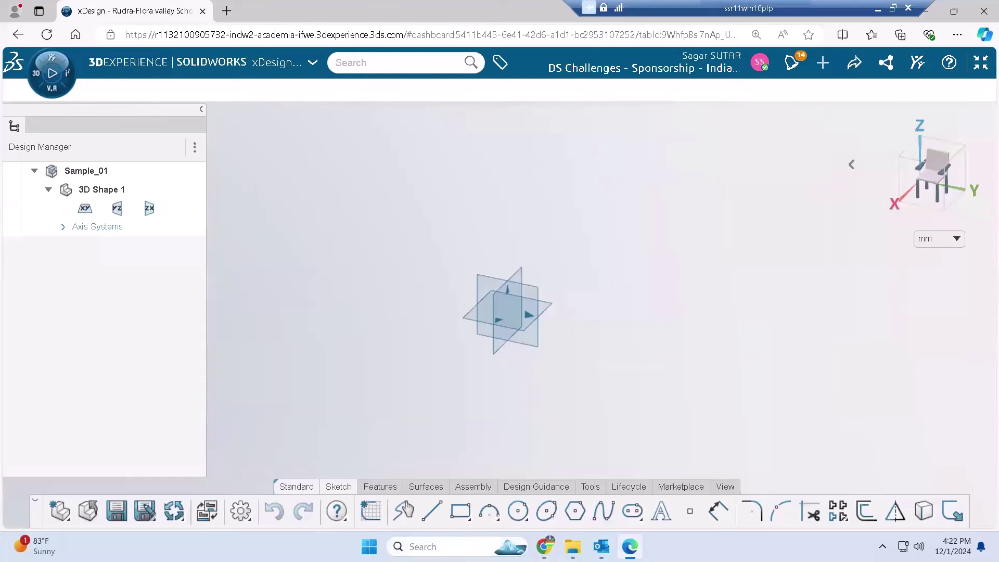
Switch to PowerPoint by searching the computer for "ppt" and create a blank presentation
click(416, 546)
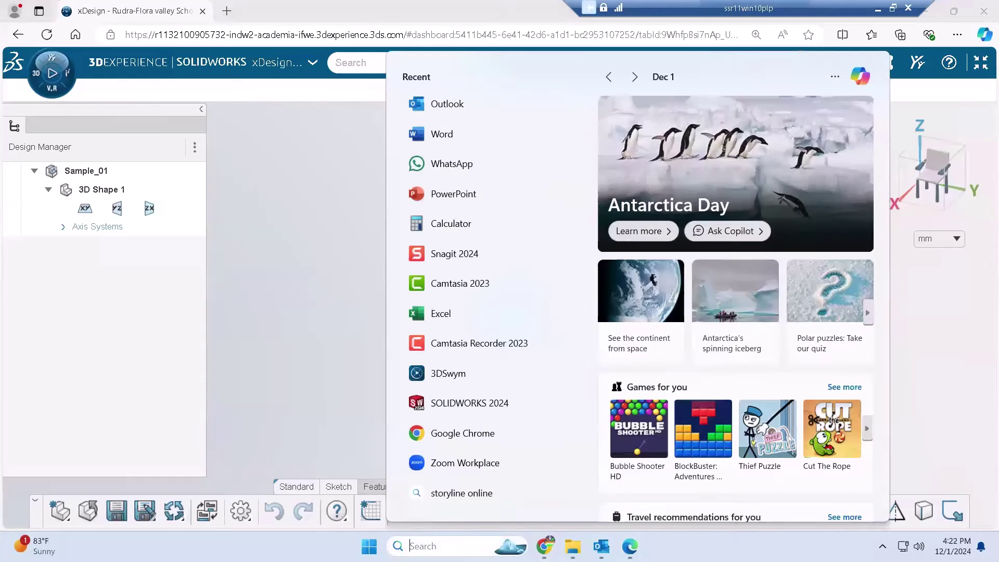
text(wa)
key(BackSpace)
key(BackSpace)
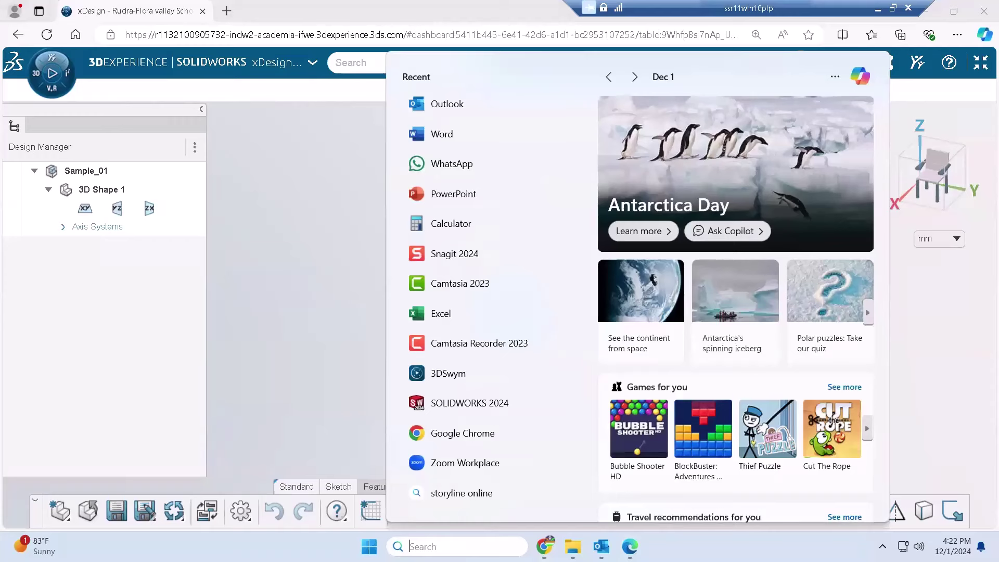
text(ppt)
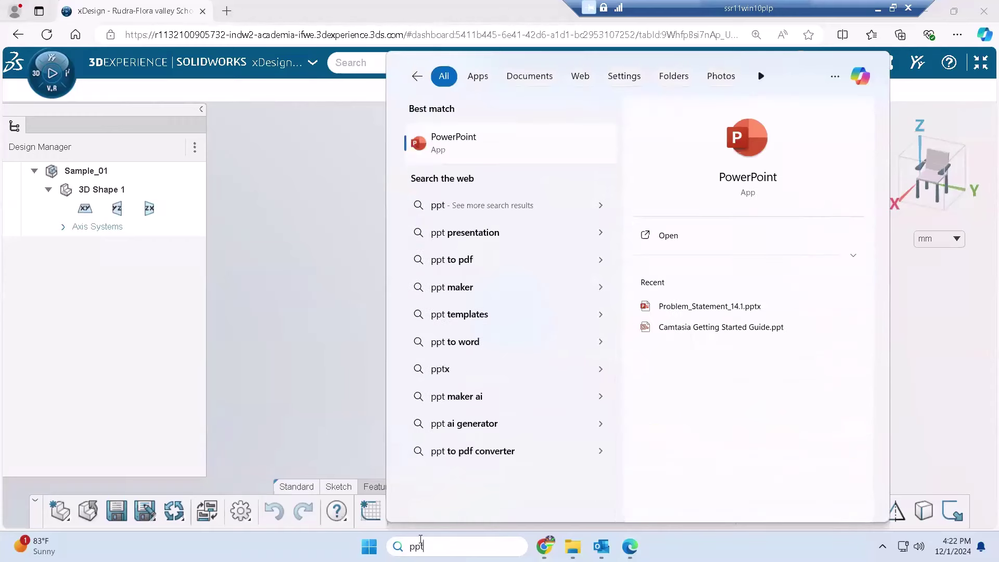
click(511, 152)
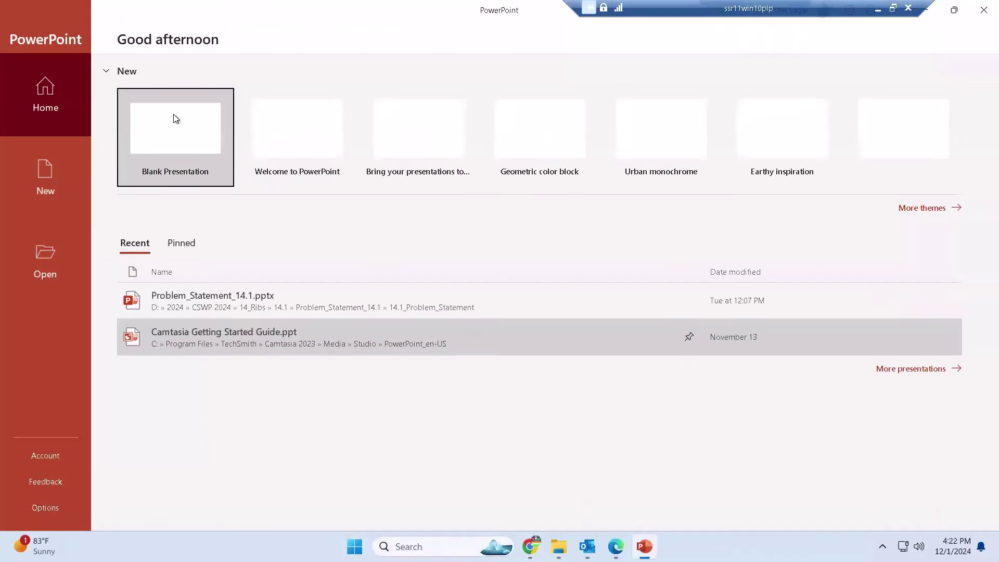
click(175, 119)
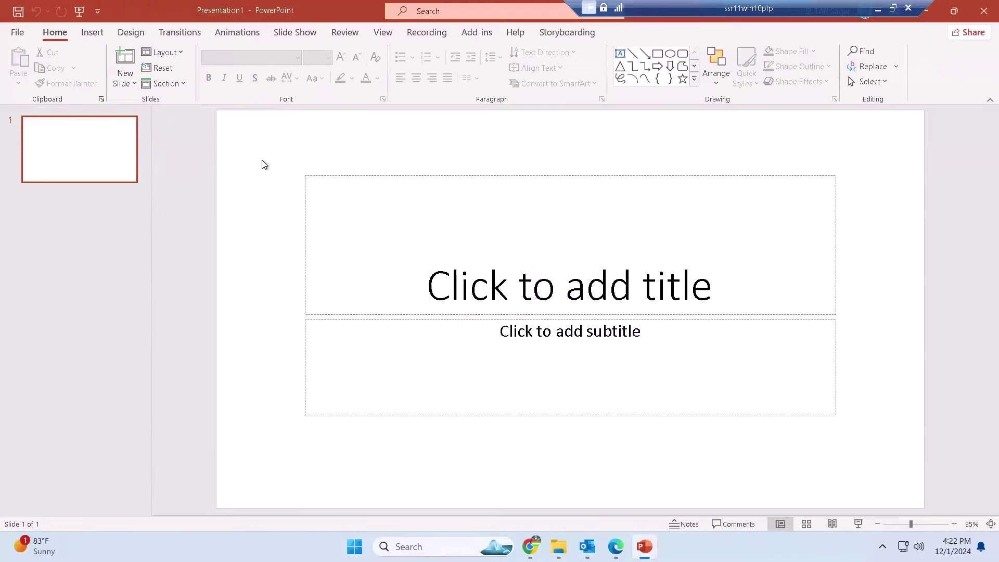
Dismiss the Grammarly offer and begin the slide title with the text "Create a"
click(329, 176)
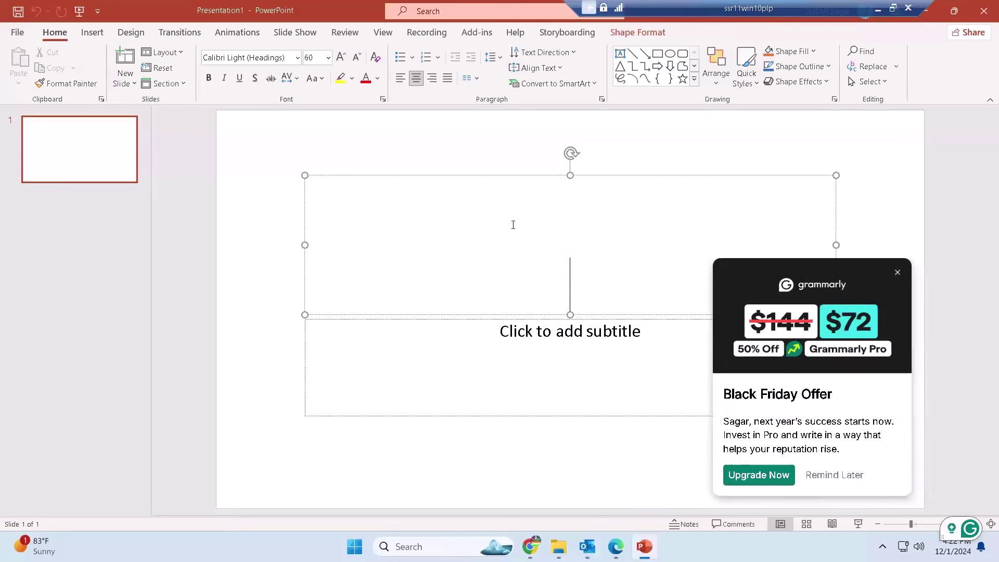
click(896, 273)
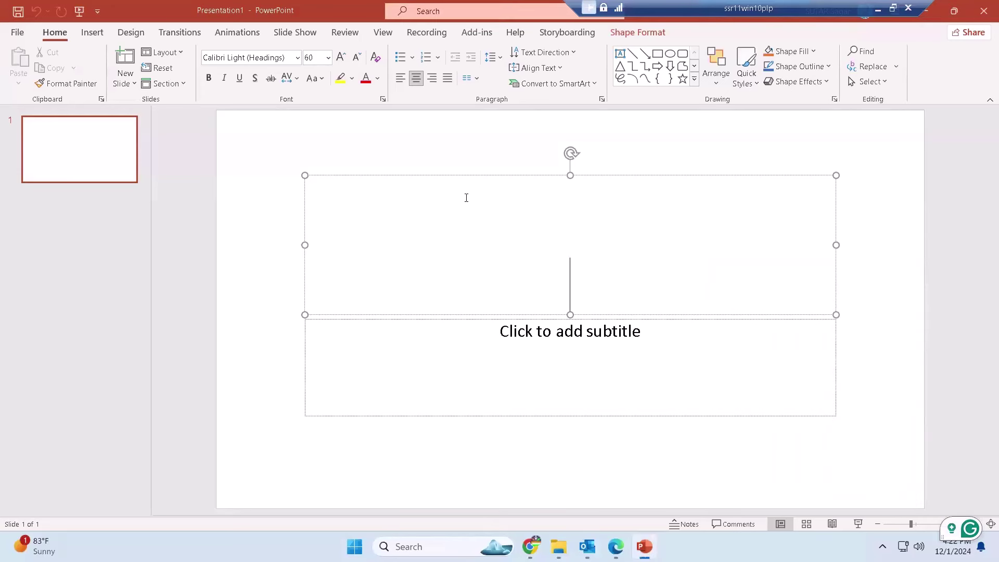
text(Crate a)
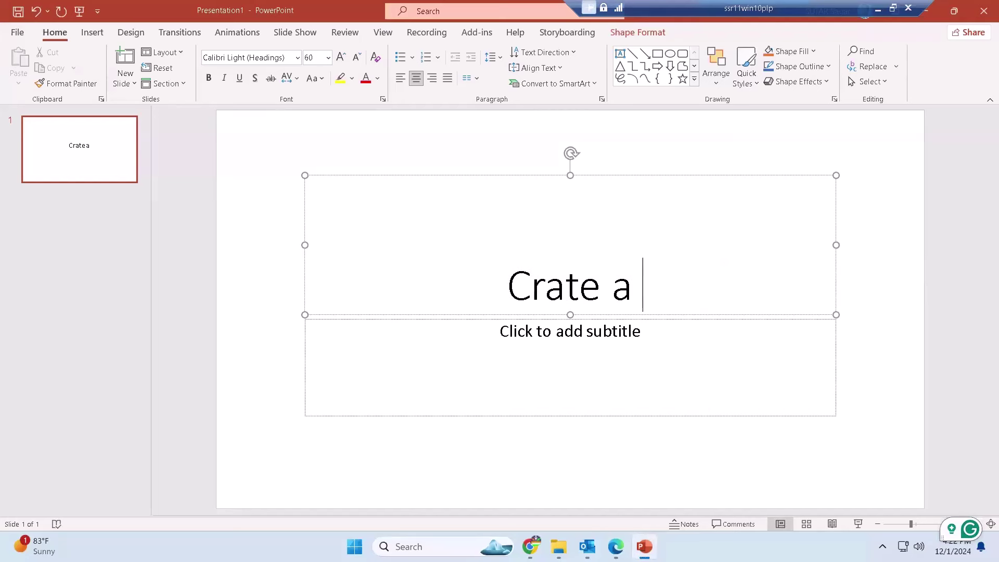
key(BackSpace)
key(BackSpace)
key(BackSpace)
key(BackSpace)
key(BackSpace)
key(BackSpace)
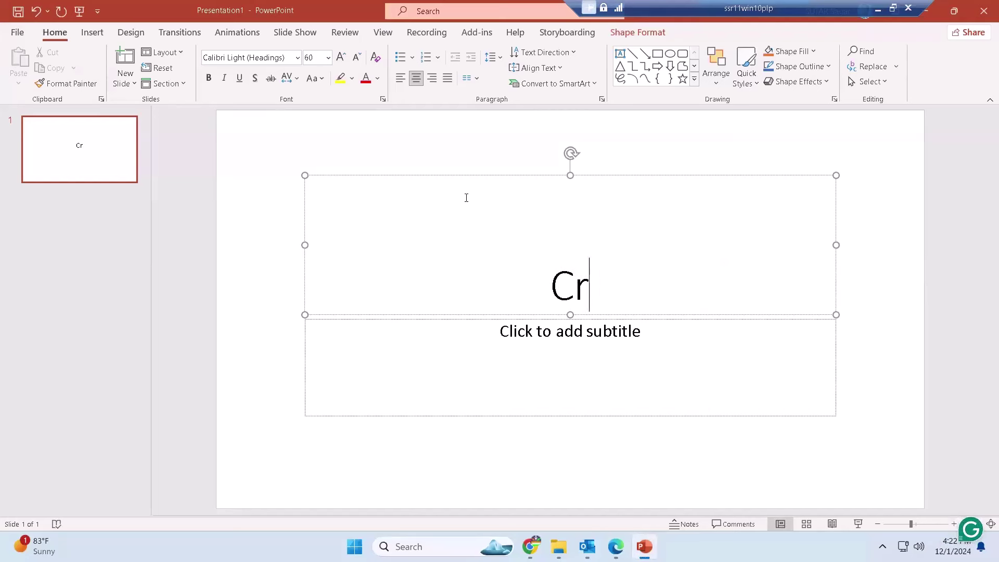
text(reate)
key(BackSpace)
key(BackSpace)
key(BackSpace)
key(BackSpace)
key(BackSpace)
text(eate a)
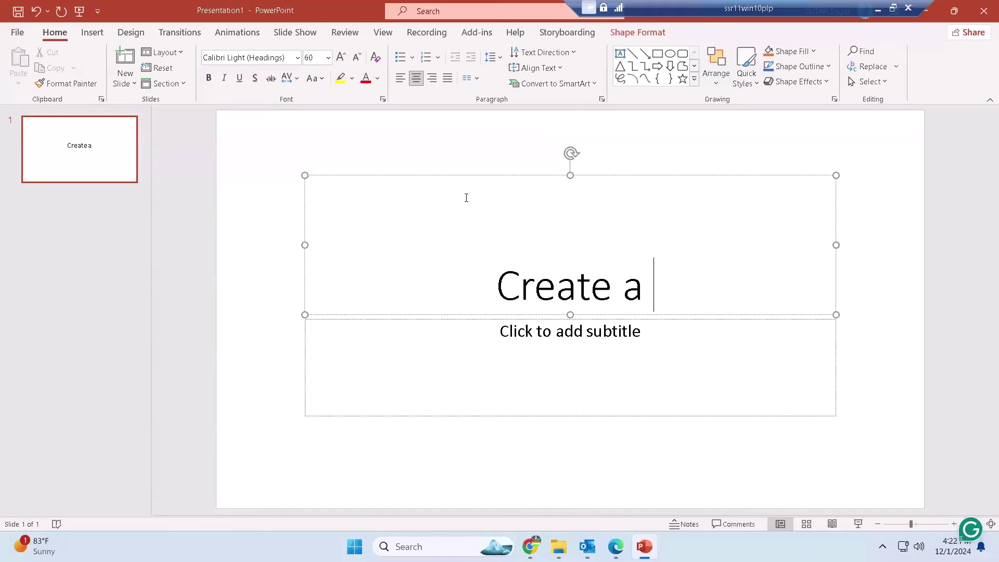
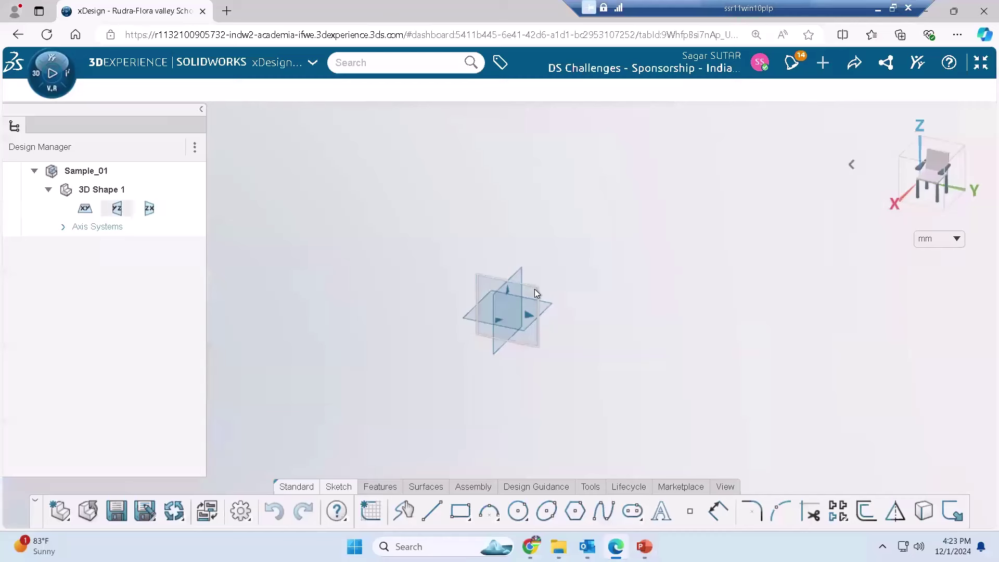
Select the yz plane in Sample_01 and start a new sketch on it
click(535, 289)
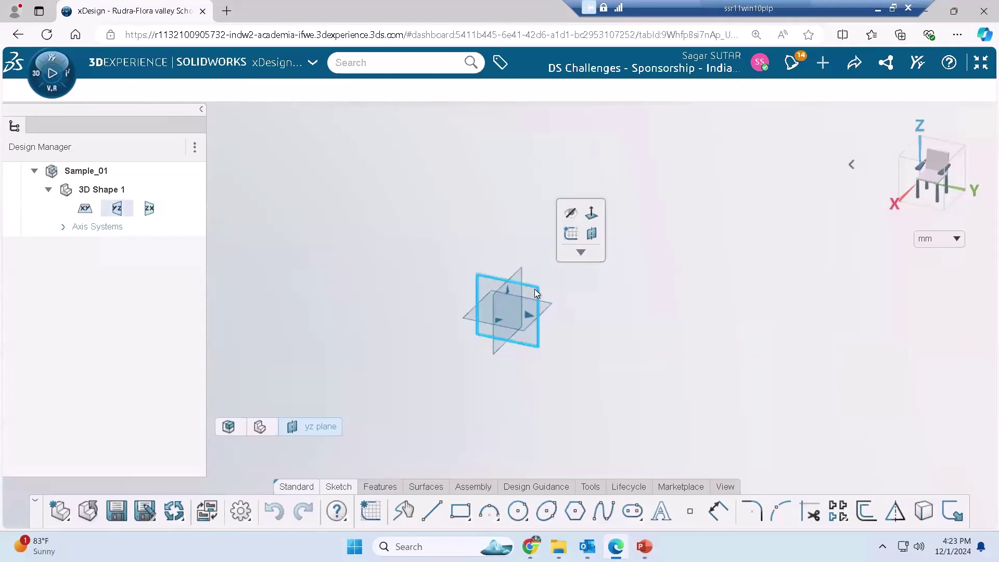
click(563, 335)
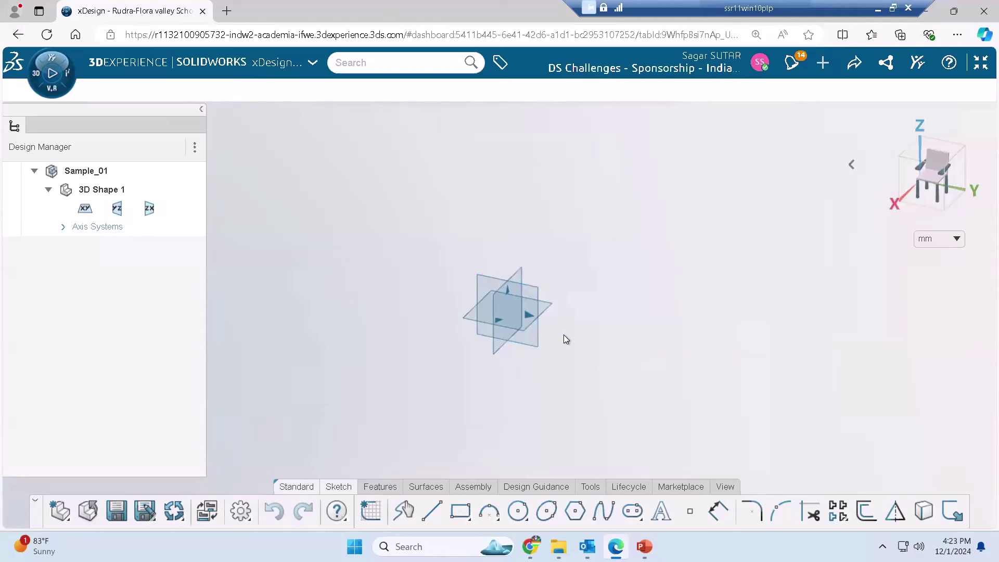
click(532, 289)
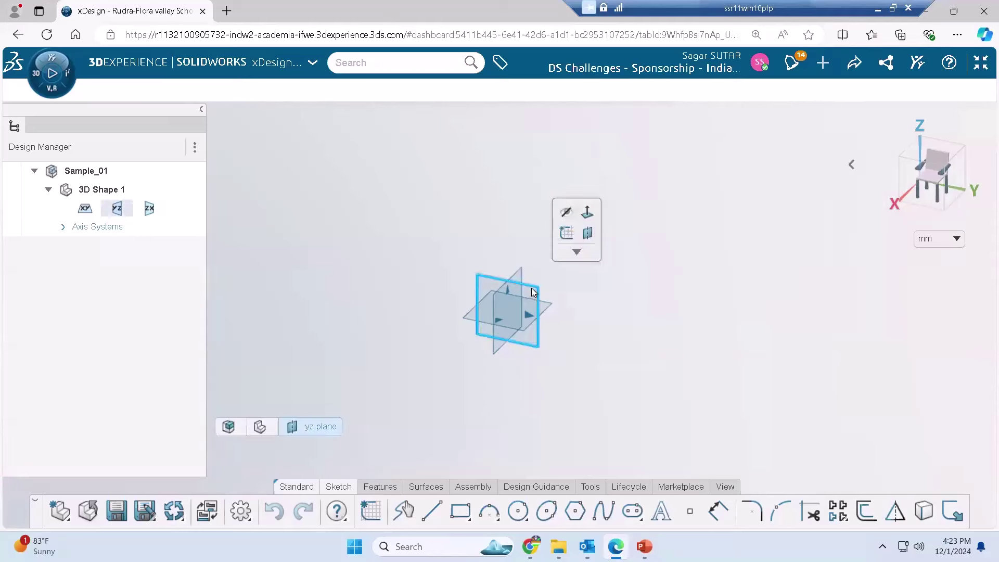
click(564, 234)
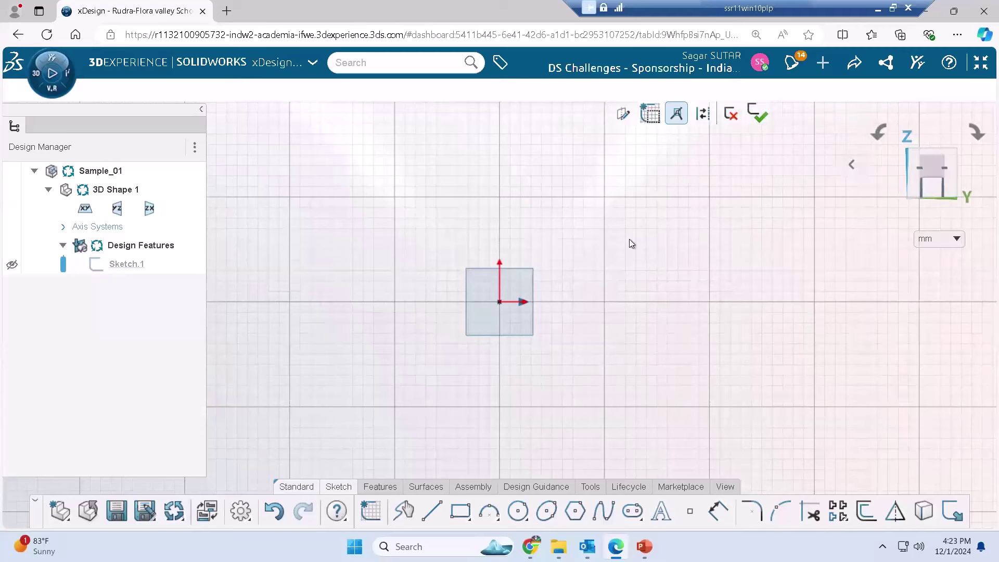
Sketch a circle about 165 mm in diameter, up and to the right of the origin
click(518, 511)
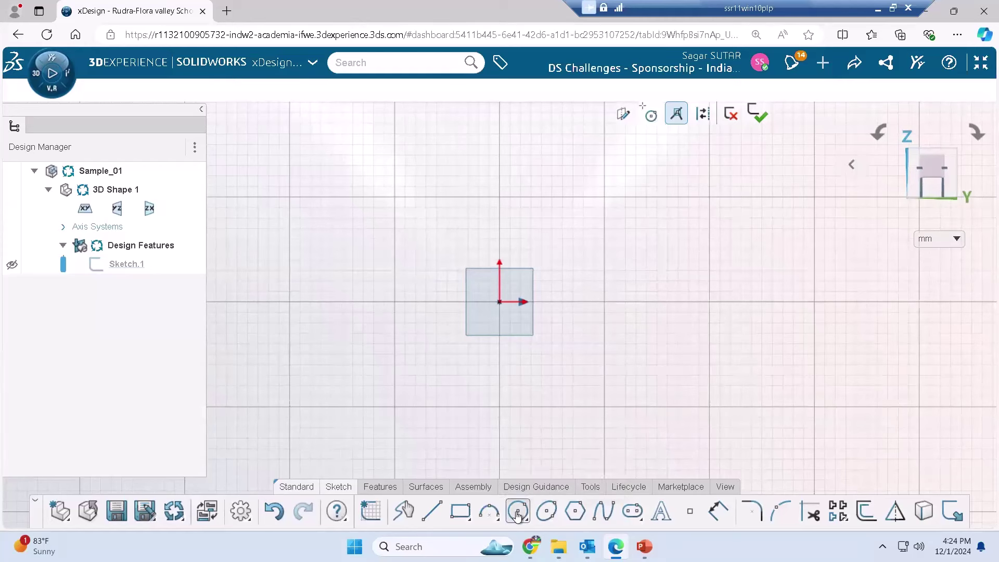
click(695, 243)
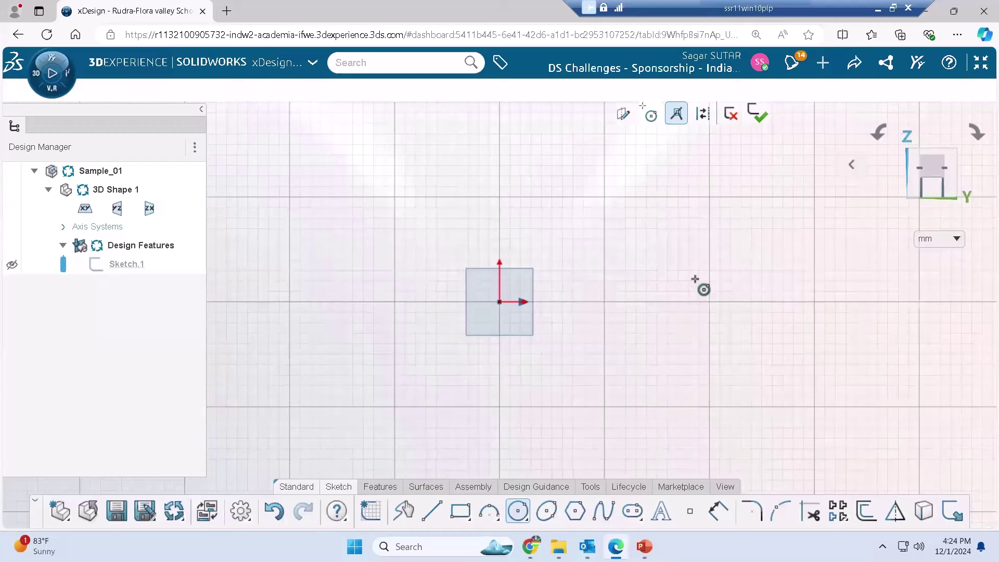
click(687, 329)
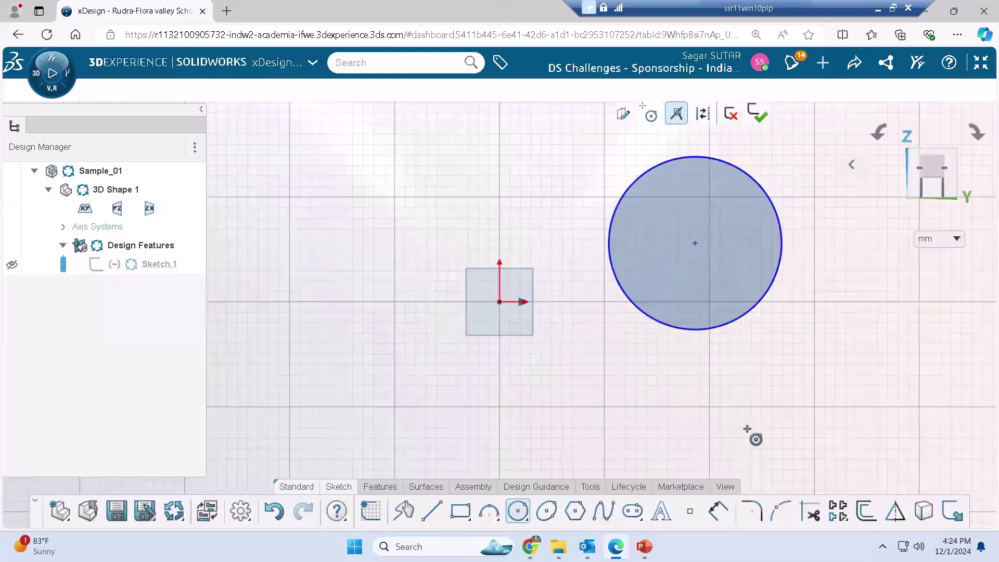
Dimension the circle's diameter, set it to 100 mm, and leave the dimension command
click(717, 515)
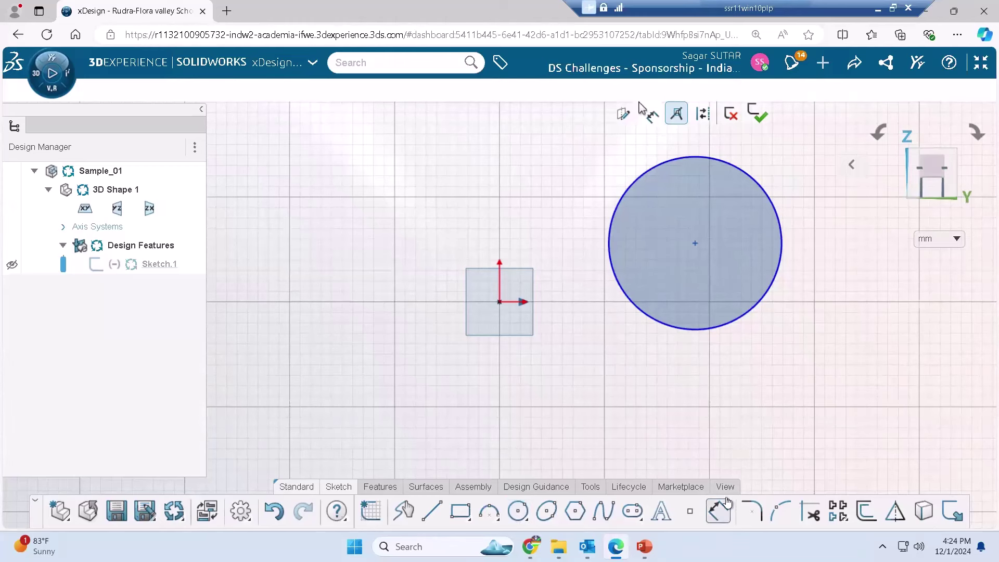
click(772, 289)
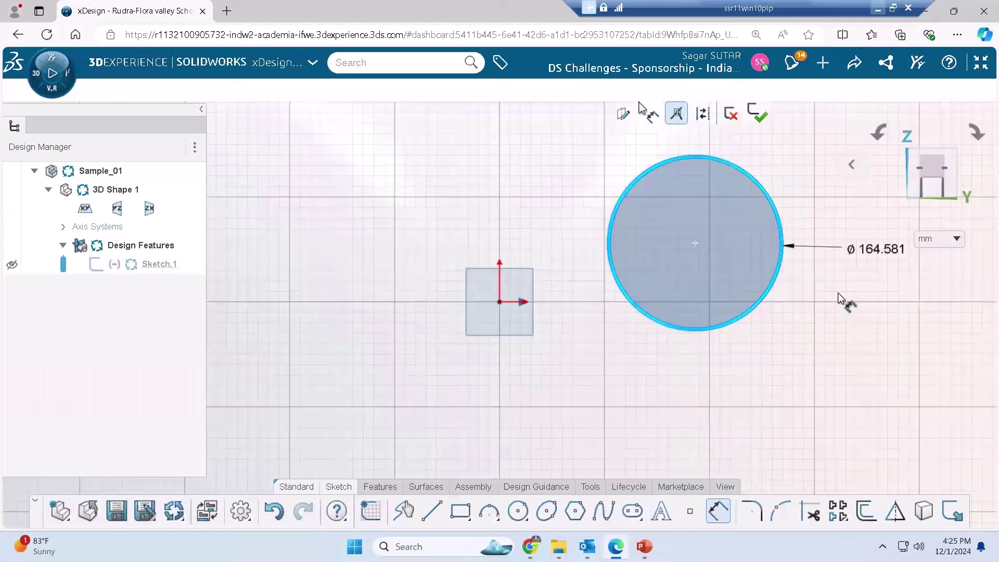
click(856, 310)
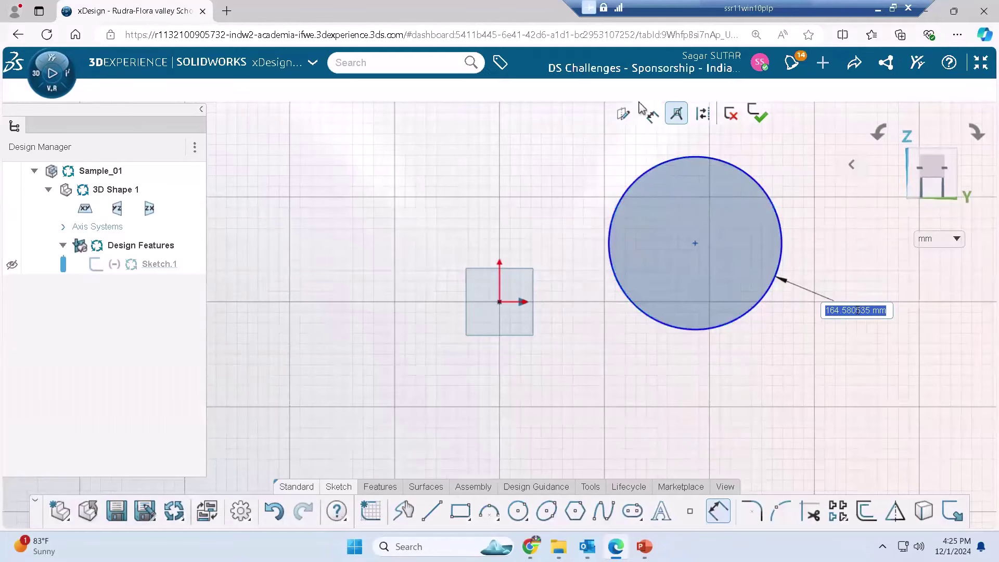
text(100)
key(Return)
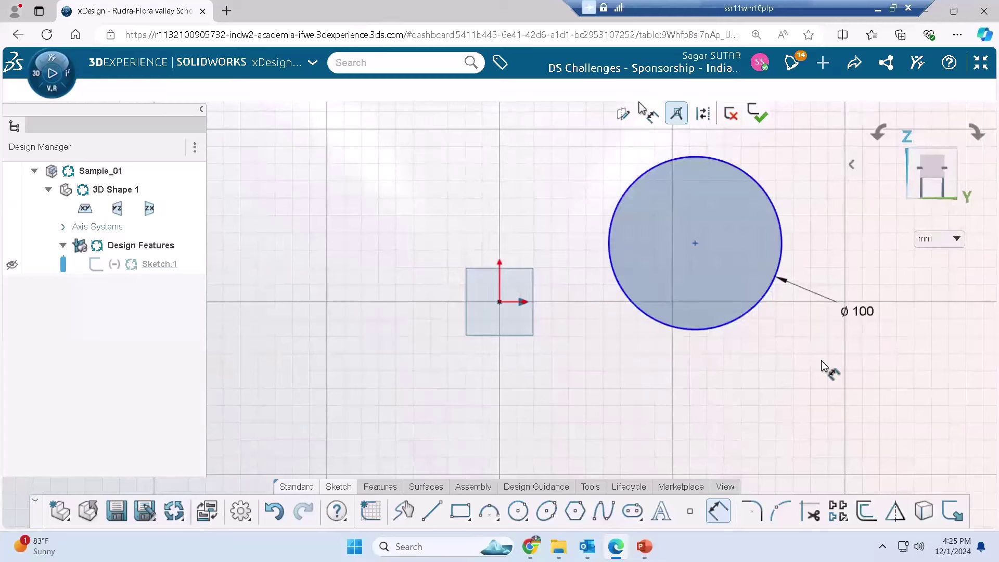
key(Escape)
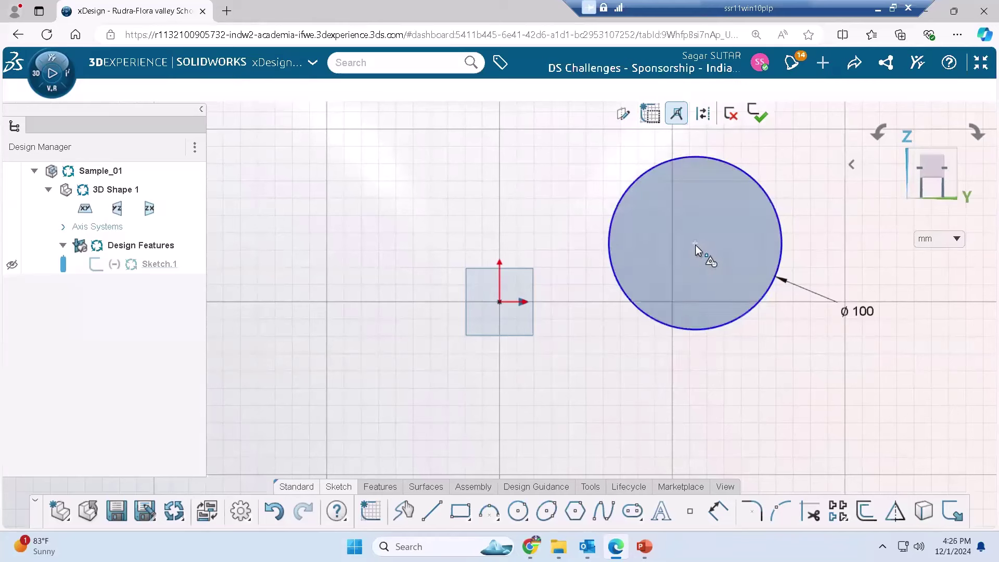
Move the circle freely by its centre, try placing it on the origin, and undo that placement
mouse_move(695, 245)
mouse_down()
mouse_move(738, 272)
mouse_move(760, 332)
mouse_move(754, 354)
mouse_up()
mouse_move(574, 322)
mouse_down()
mouse_move(657, 177)
mouse_move(835, 261)
mouse_move(520, 162)
mouse_move(301, 254)
mouse_move(657, 284)
mouse_move(802, 173)
mouse_move(586, 336)
mouse_move(442, 271)
mouse_move(810, 281)
mouse_move(375, 218)
mouse_move(639, 301)
mouse_move(762, 217)
mouse_move(787, 278)
mouse_move(944, 366)
mouse_move(729, 277)
mouse_move(579, 249)
mouse_move(307, 173)
mouse_up()
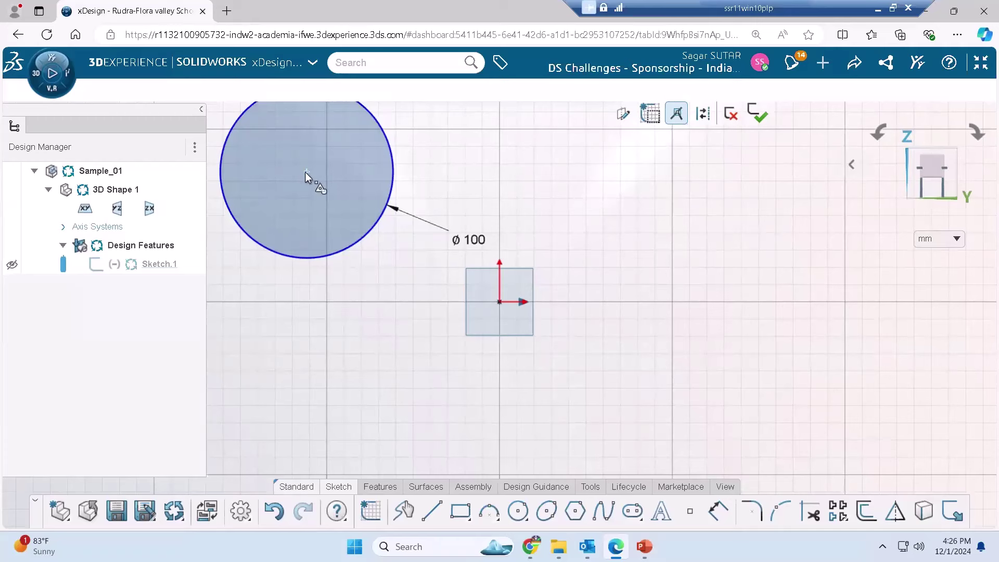
drag(305, 172, 498, 303)
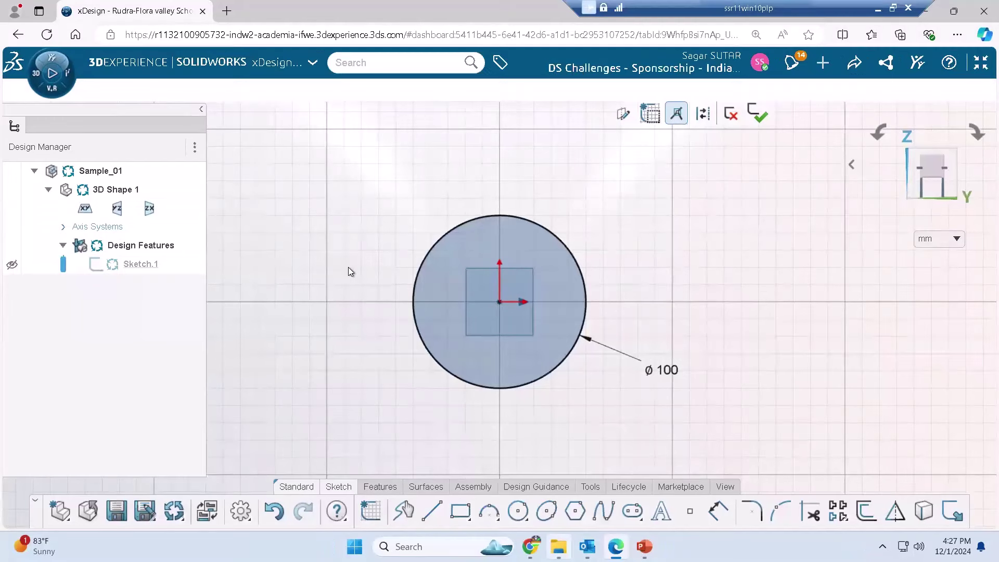
click(551, 544)
key(ctrl+z)
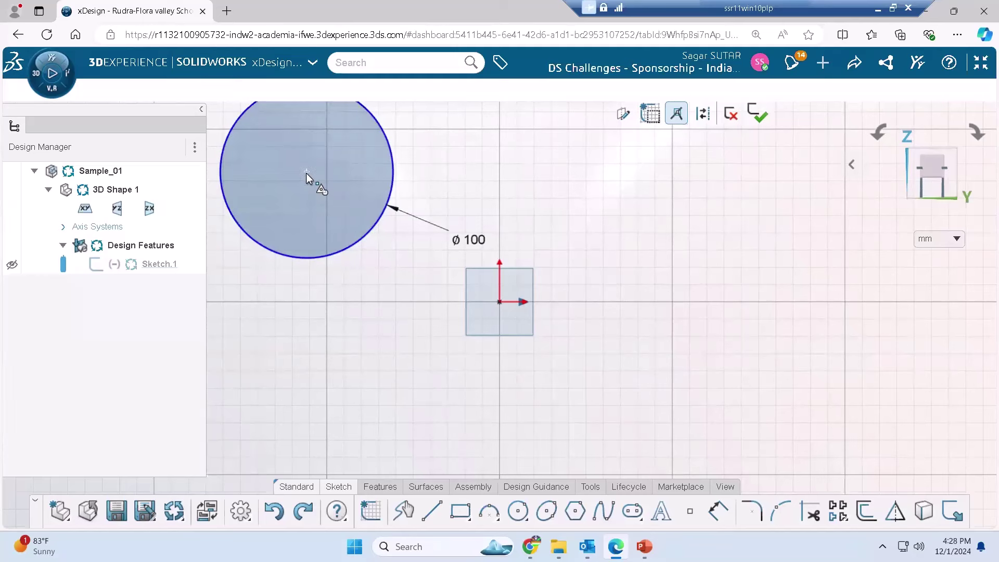
Move the circle's centre onto the sketch origin so the two are coincident, ending with nothing selected
drag(306, 173, 503, 307)
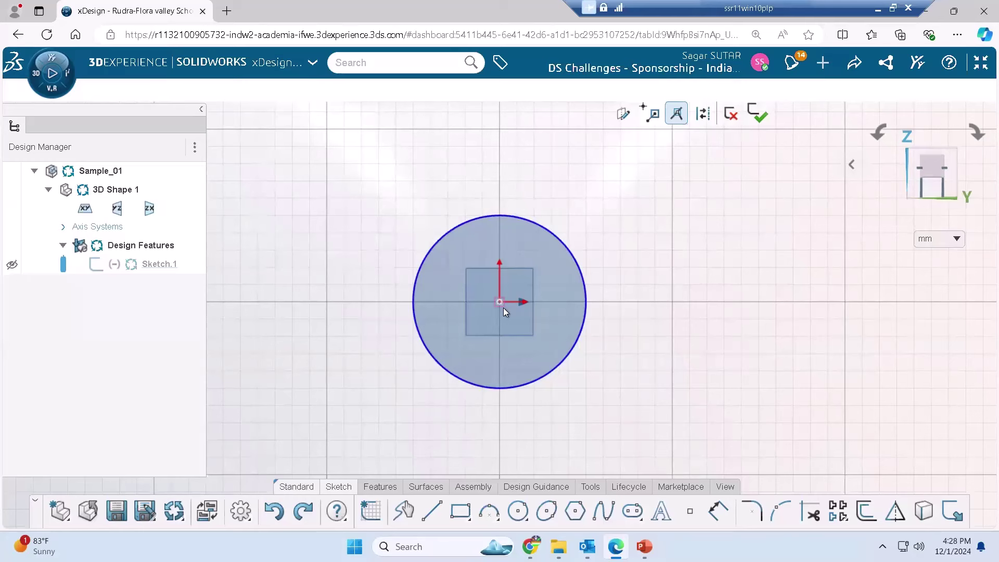
drag(503, 307, 504, 307)
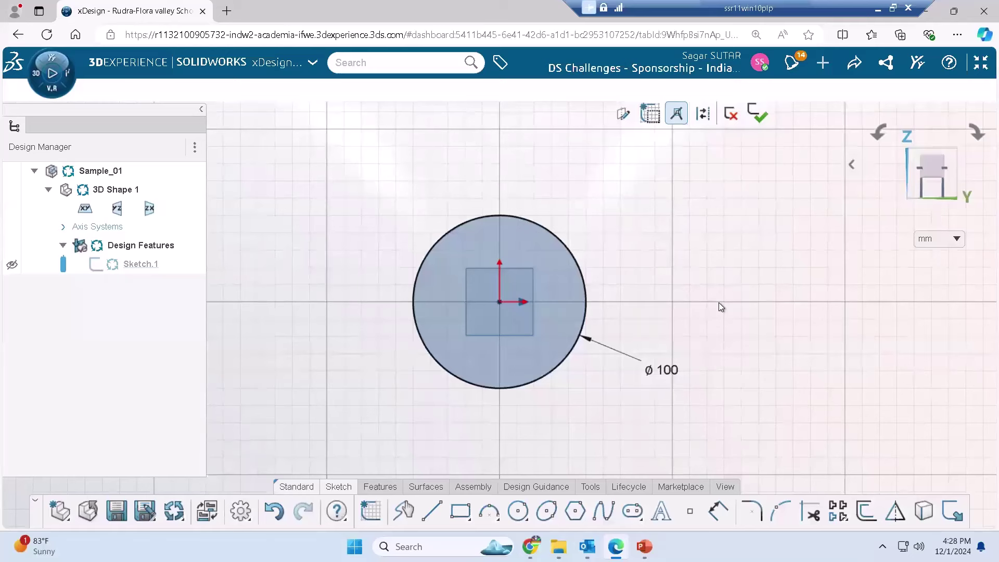
click(582, 268)
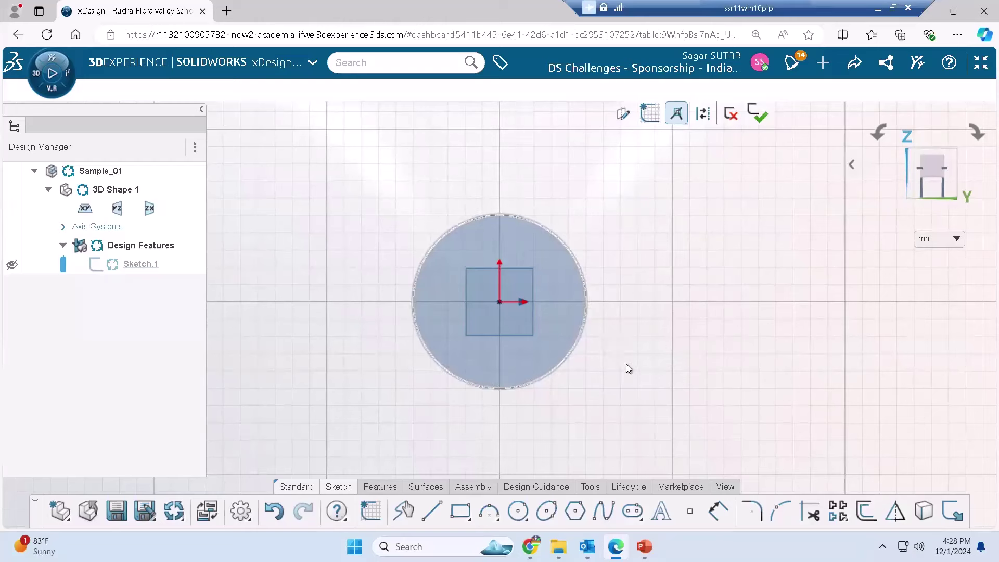
click(732, 243)
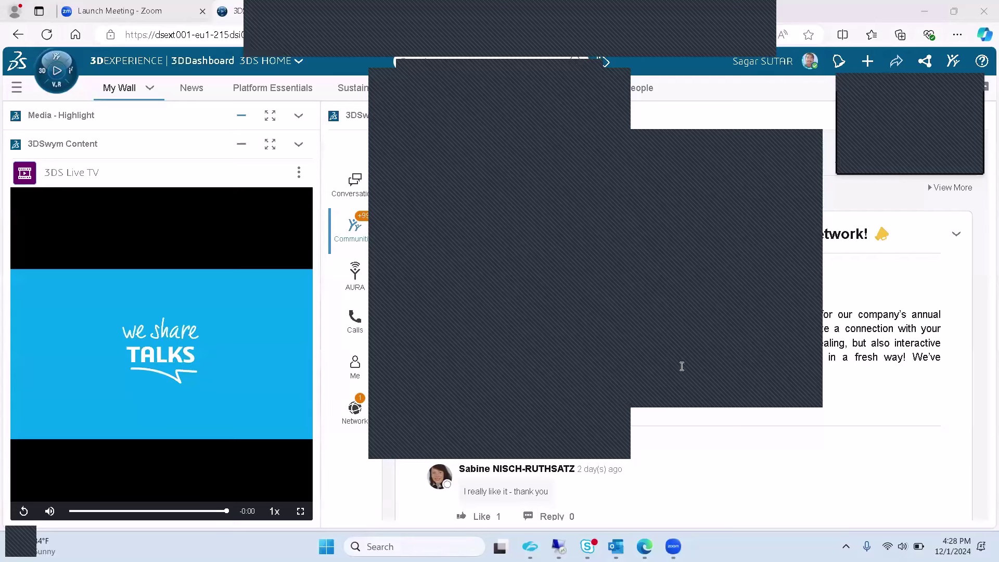
Switch back to the remote desktop session running xDesign
click(558, 546)
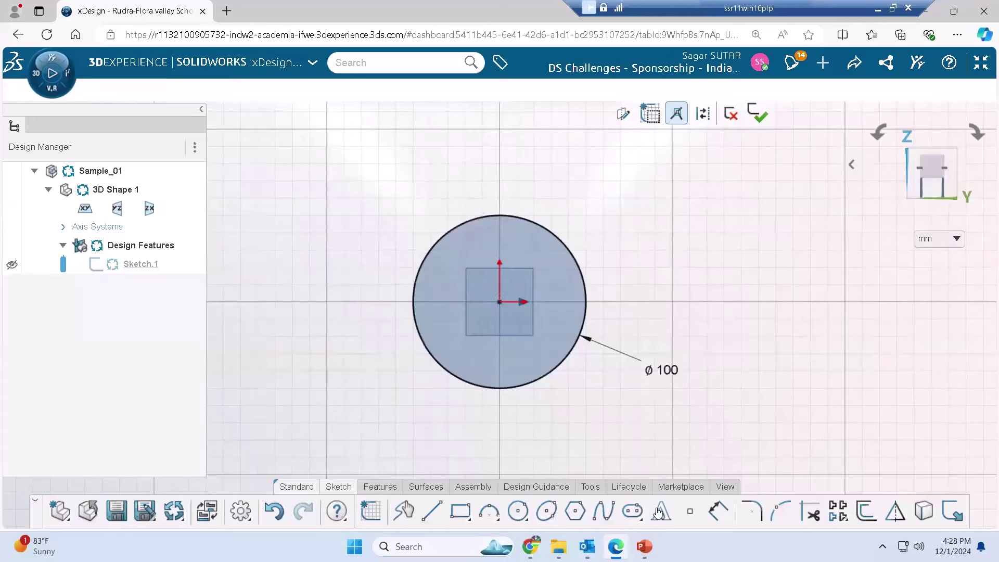
Try a line and a rectangle about 128 by 76 mm to the right of the circle
click(428, 514)
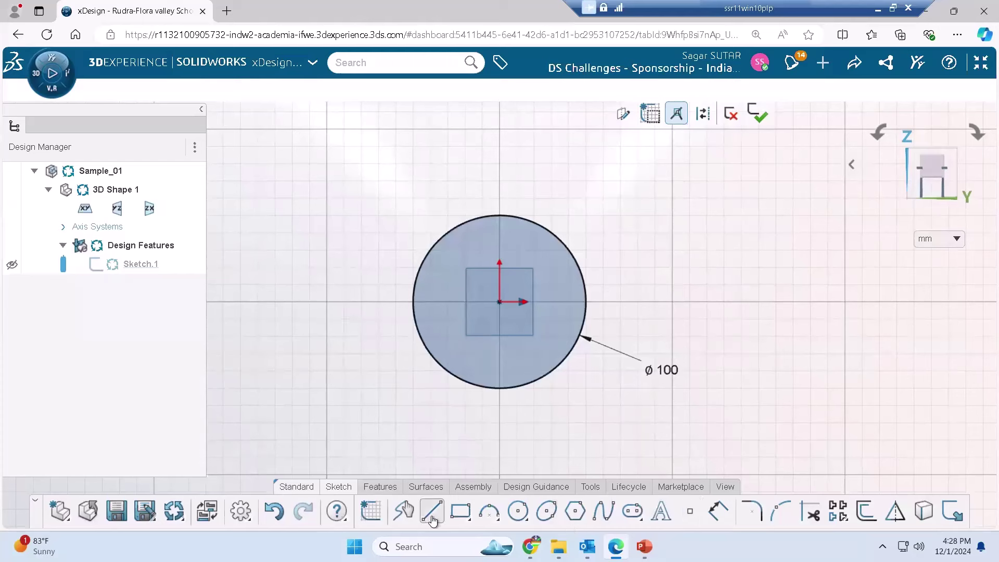
click(678, 291)
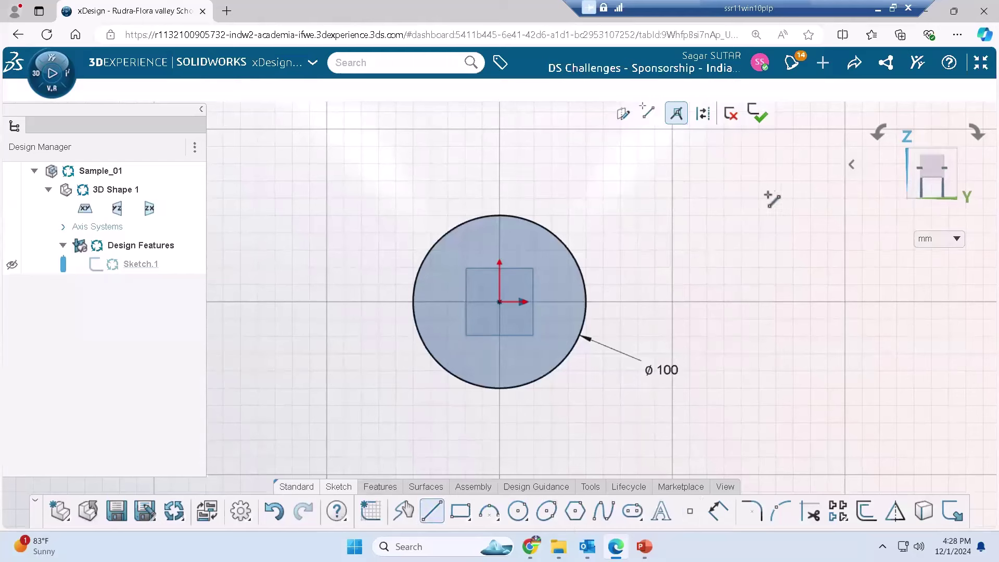
key(Escape)
click(460, 514)
click(685, 233)
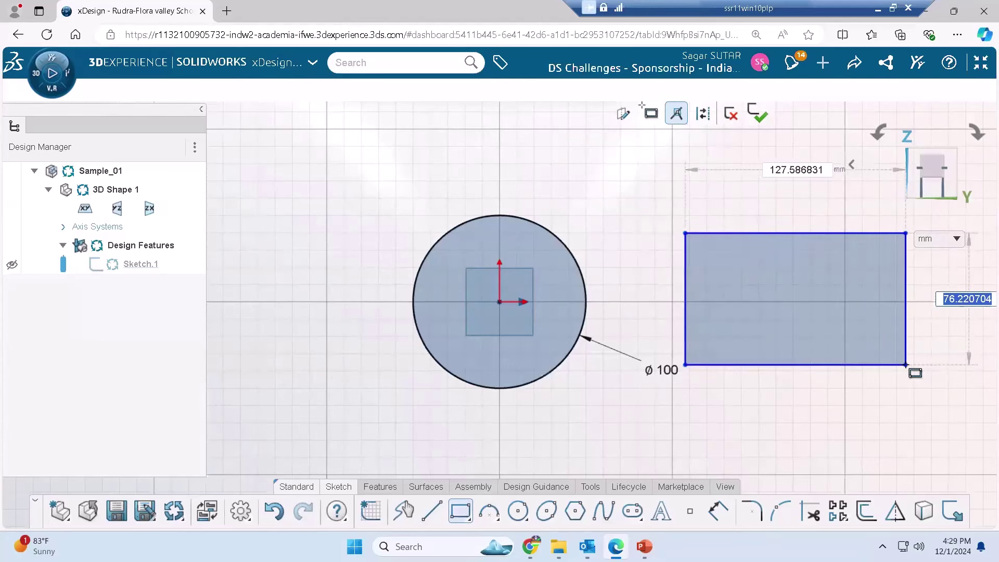
key(Escape)
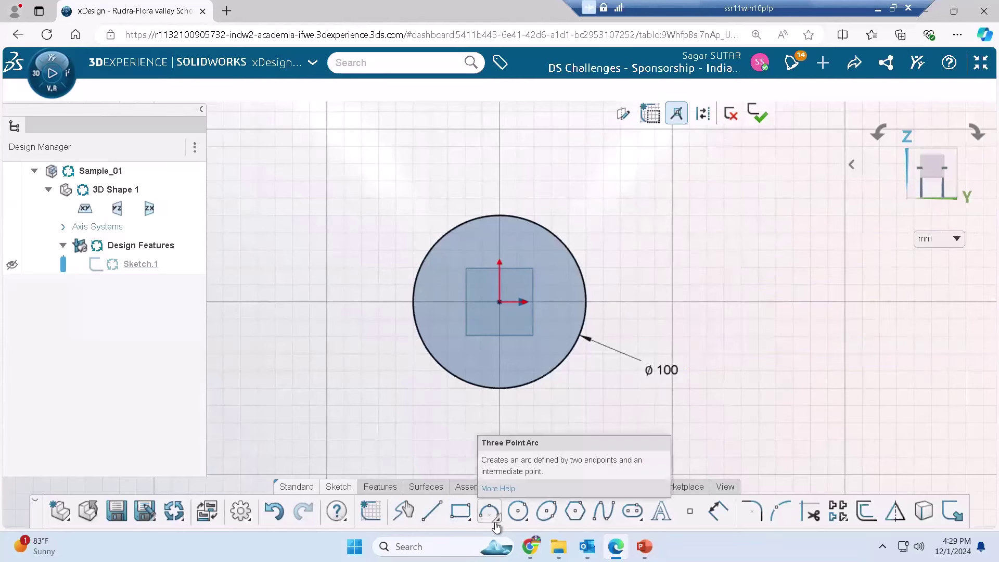
Try an ellipse about 153 mm wide to the right of the circle
click(547, 512)
click(869, 343)
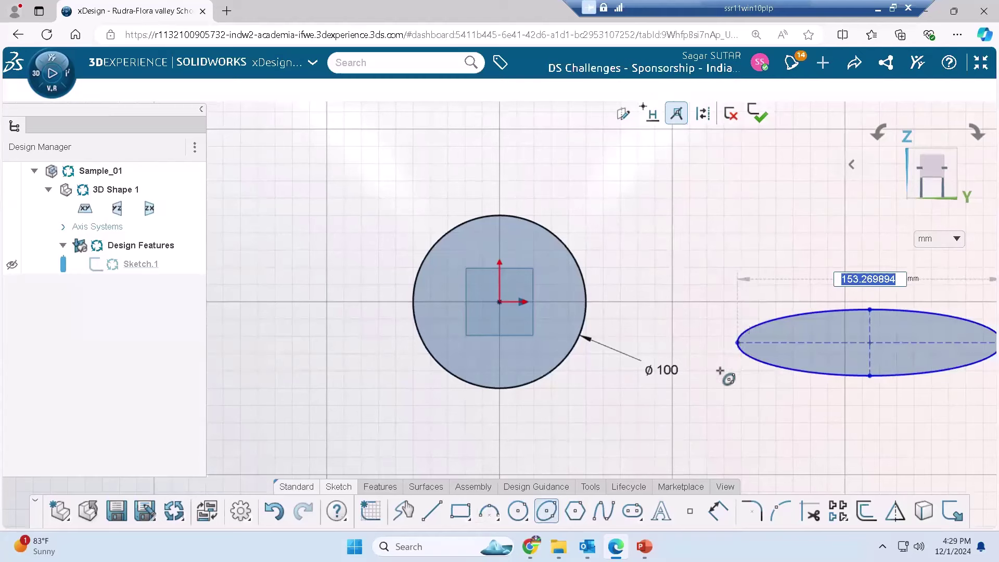
key(Escape)
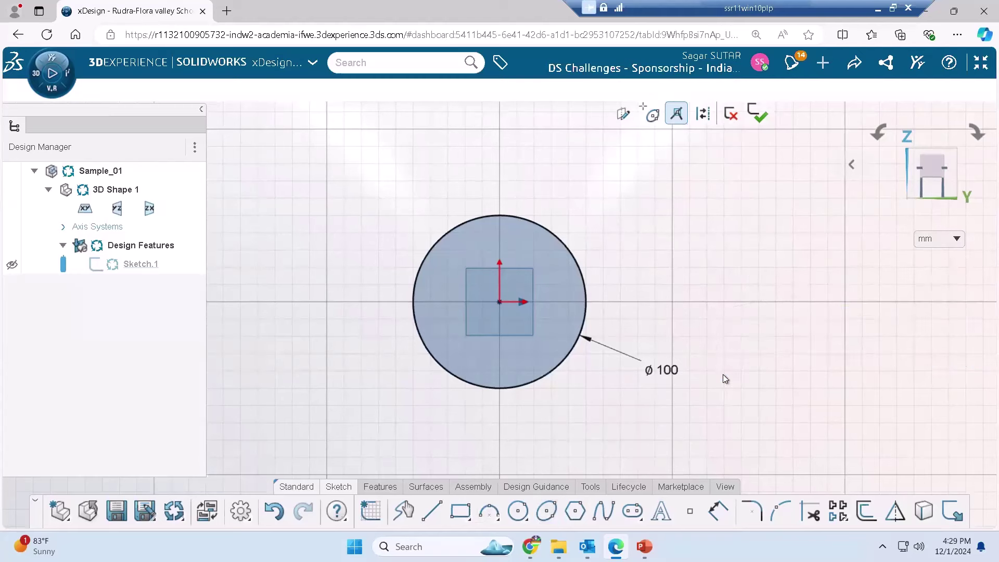
Sketch an inscribed six-sided polygon about 101 mm across to the right of the circle, and undo it
click(575, 510)
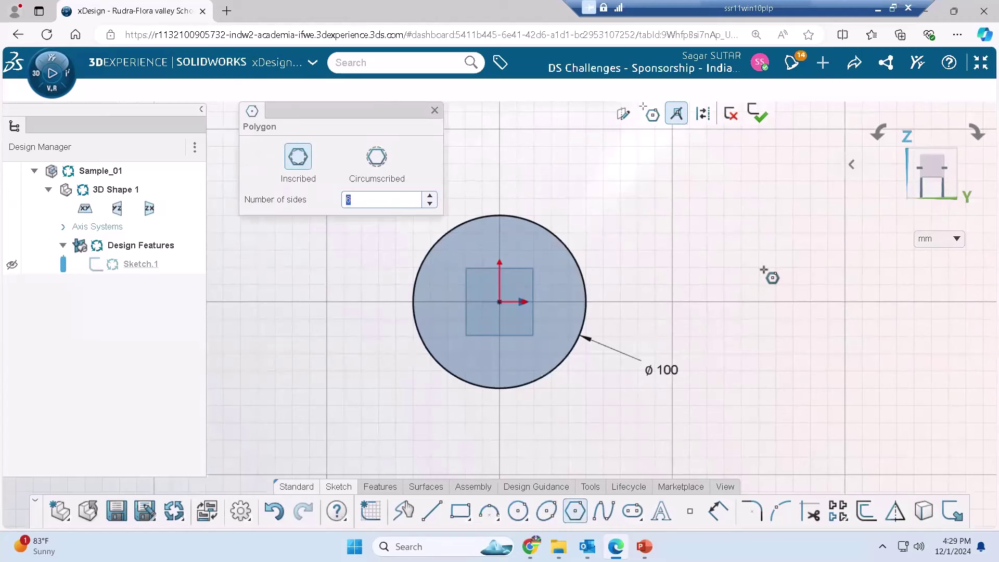
click(763, 270)
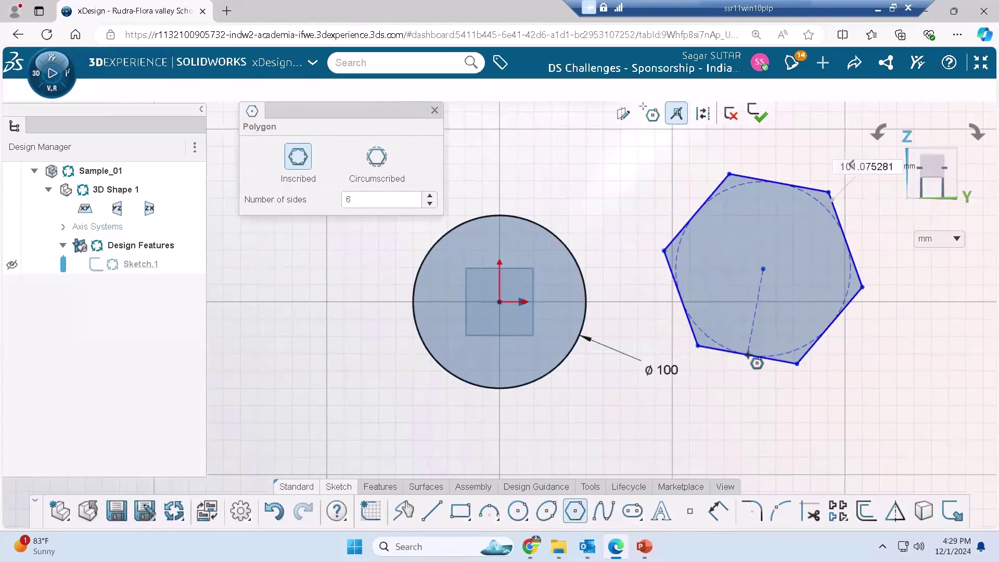
click(756, 363)
key(ctrl+z)
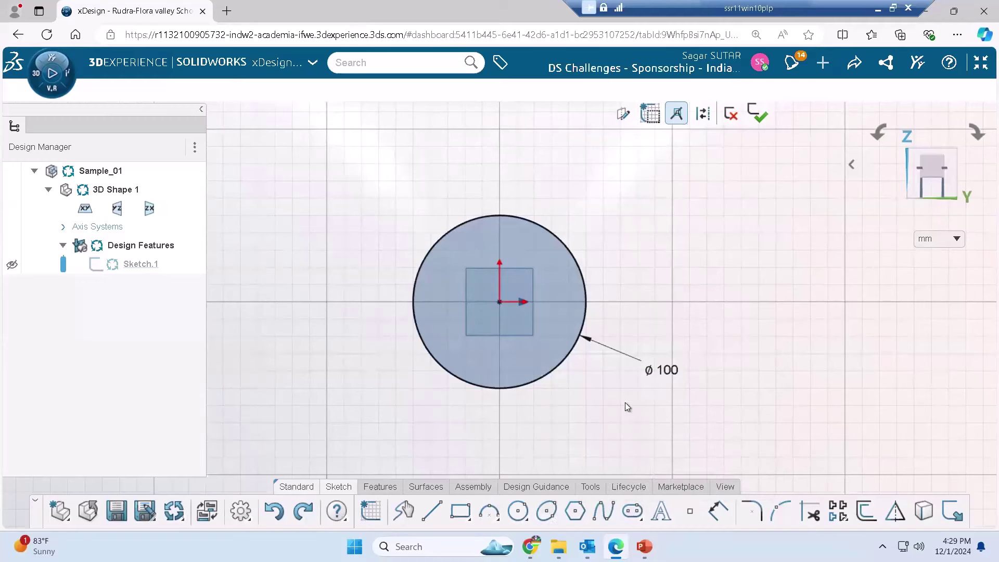
Start a blind solid extrude of the circle sketch and move its dialog clear of the preview
click(381, 487)
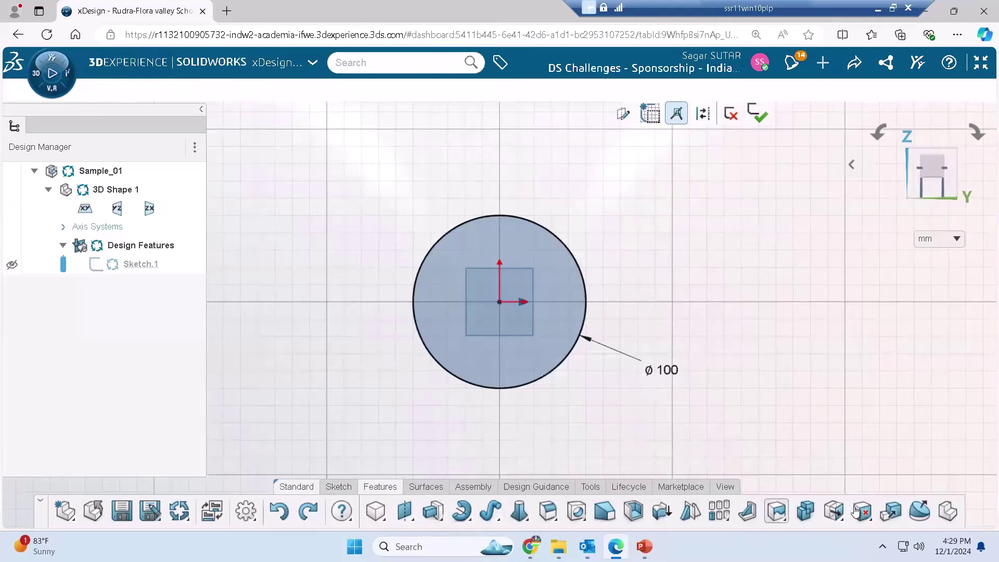
click(431, 514)
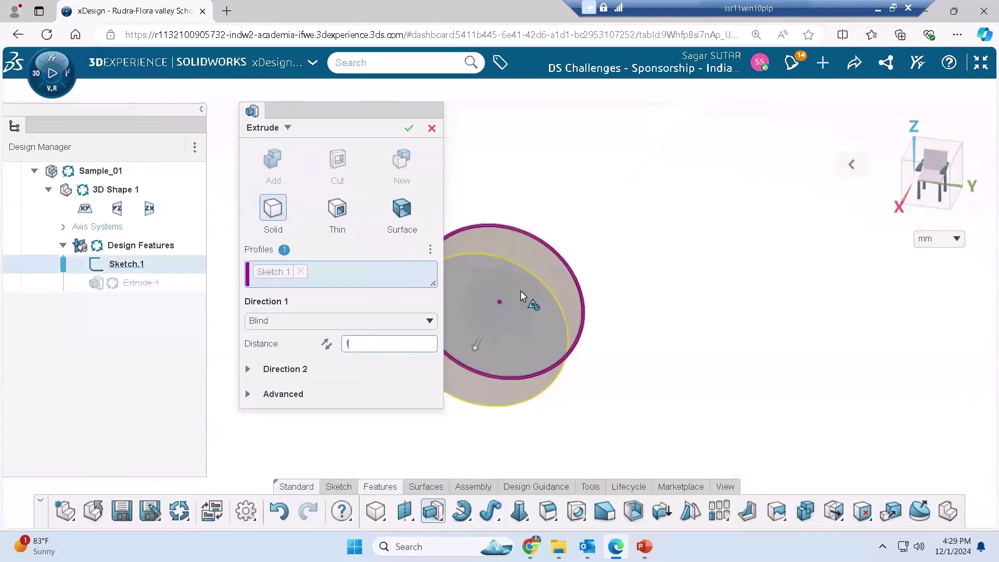
text(f)
key(BackSpace)
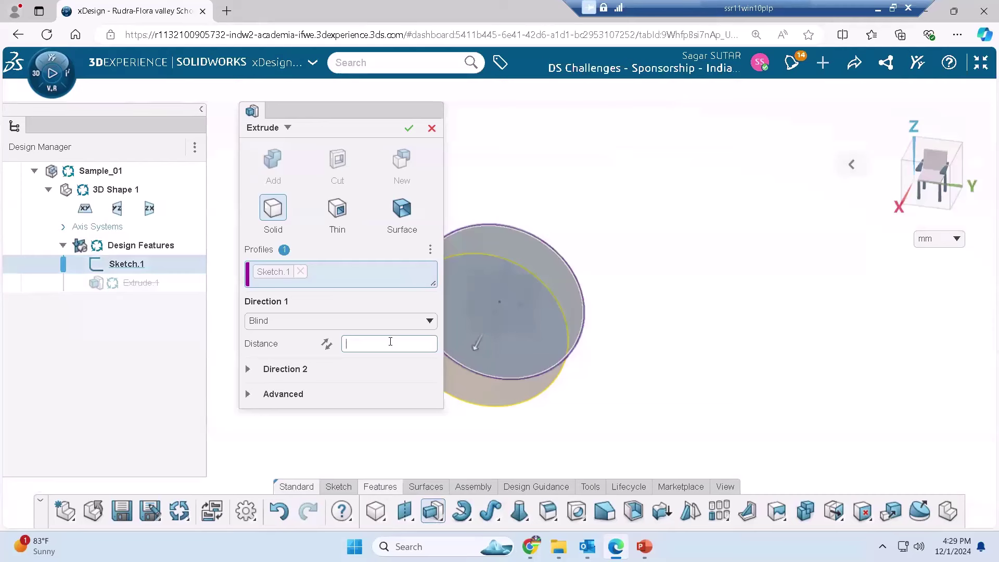
text(1)
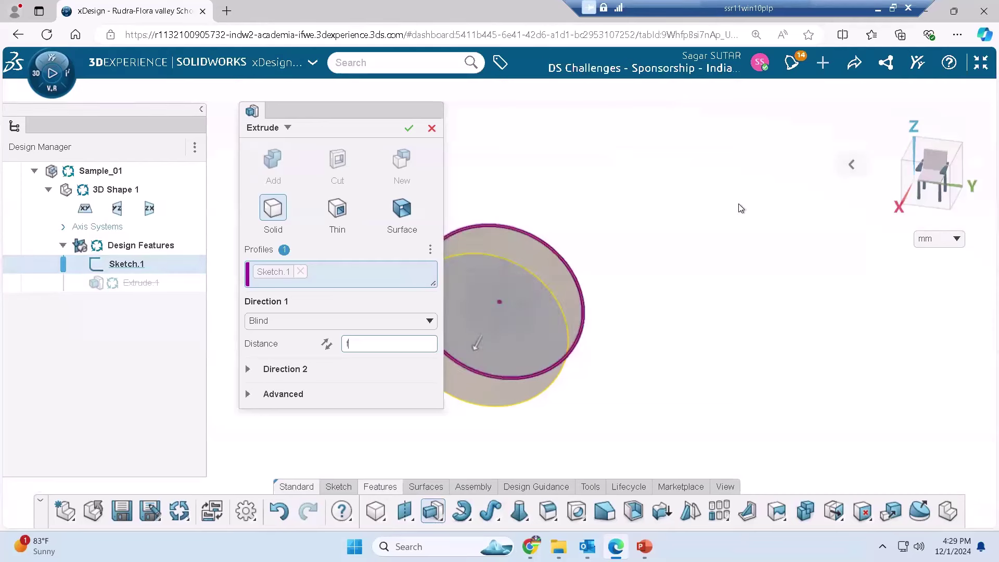
drag(354, 113, 316, 113)
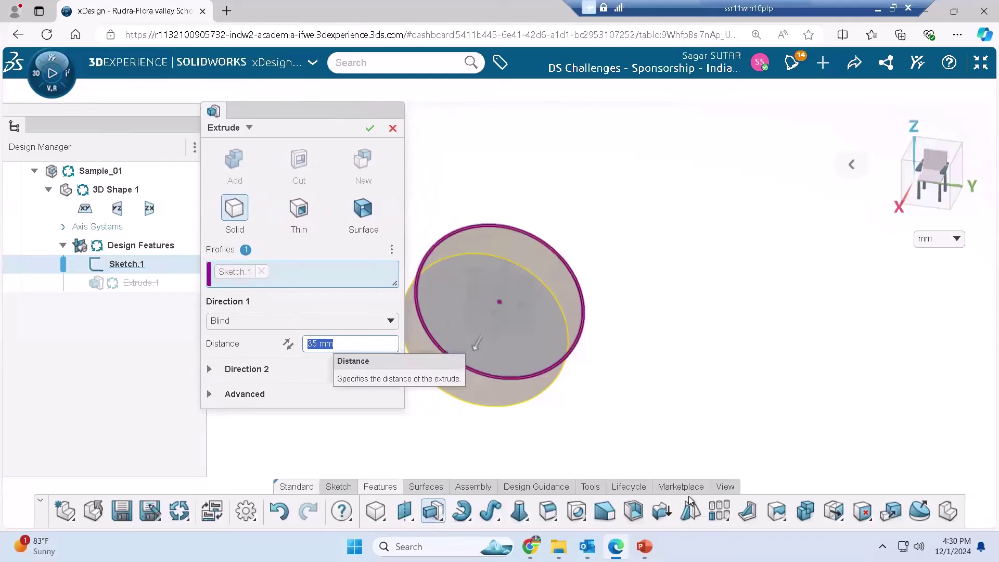
Check the required rod radius and length on the PowerPoint slide, return to xDesign, and cancel the extrude
click(644, 546)
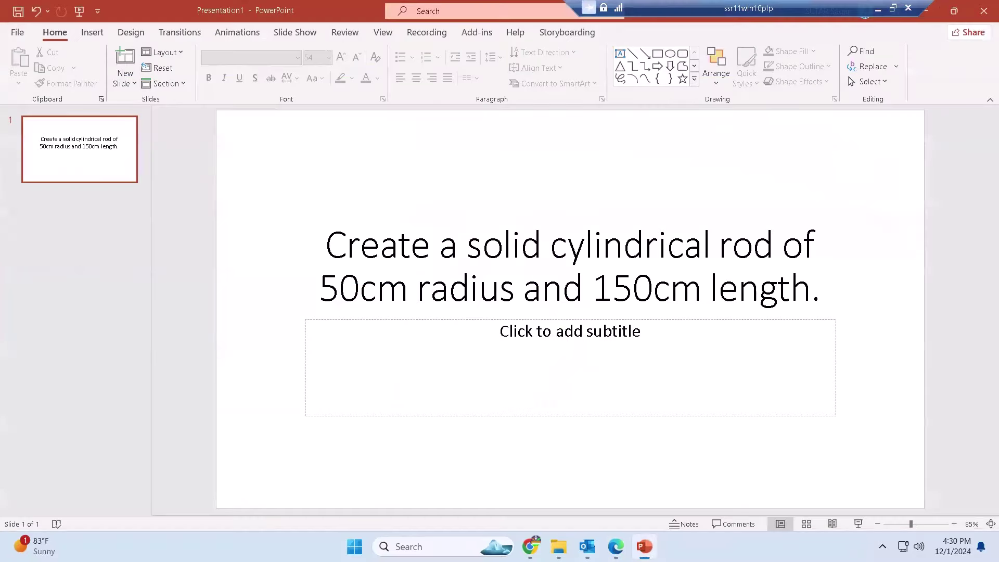
click(644, 546)
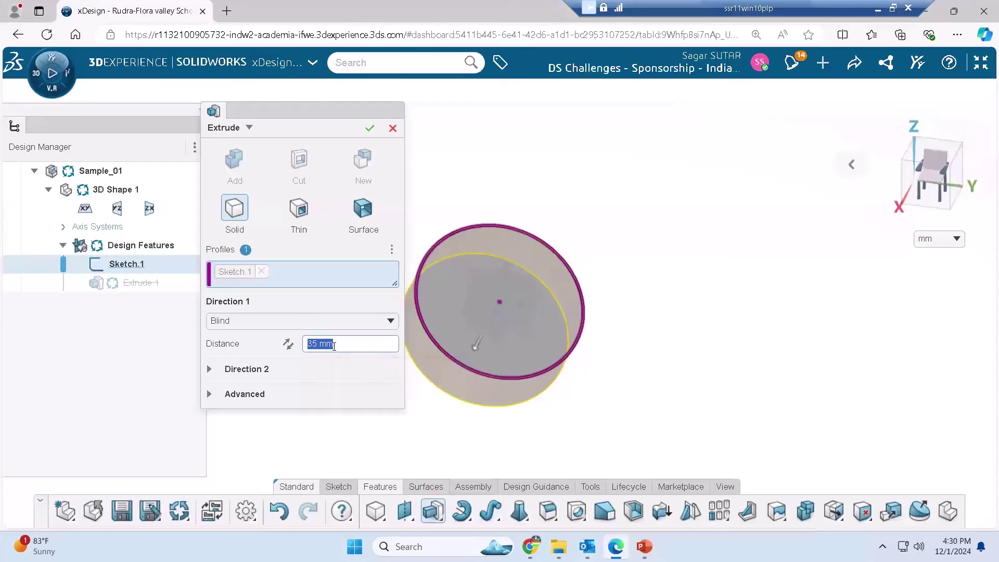
click(333, 345)
drag(334, 346, 303, 347)
click(392, 128)
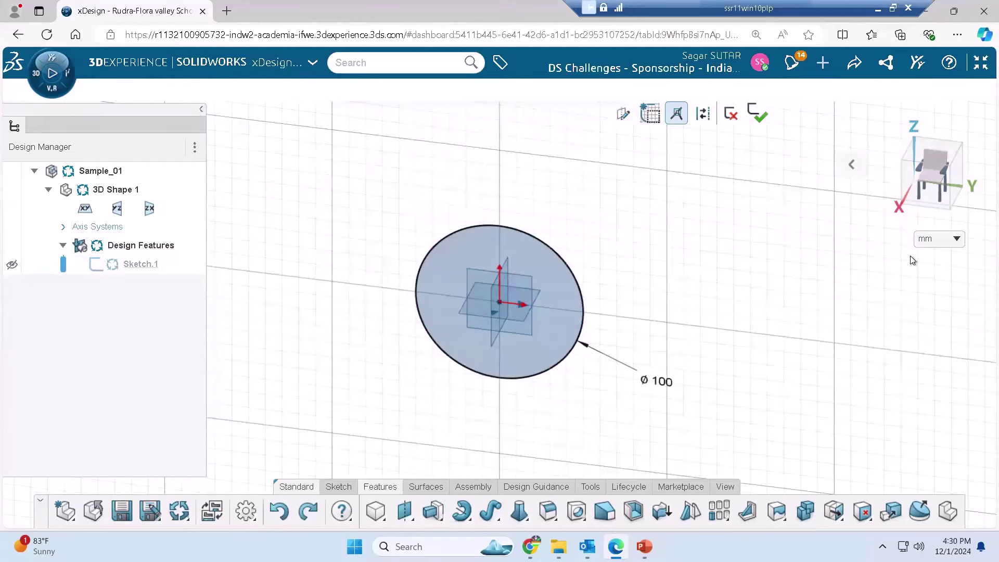
Change the length unit to cm and set the circle's diameter to 100 cm
click(948, 240)
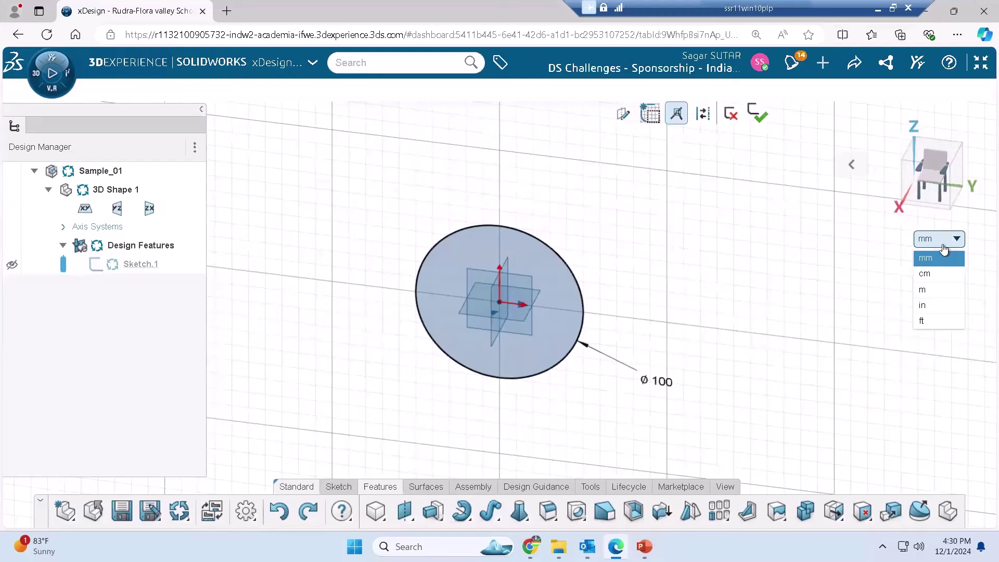
click(927, 275)
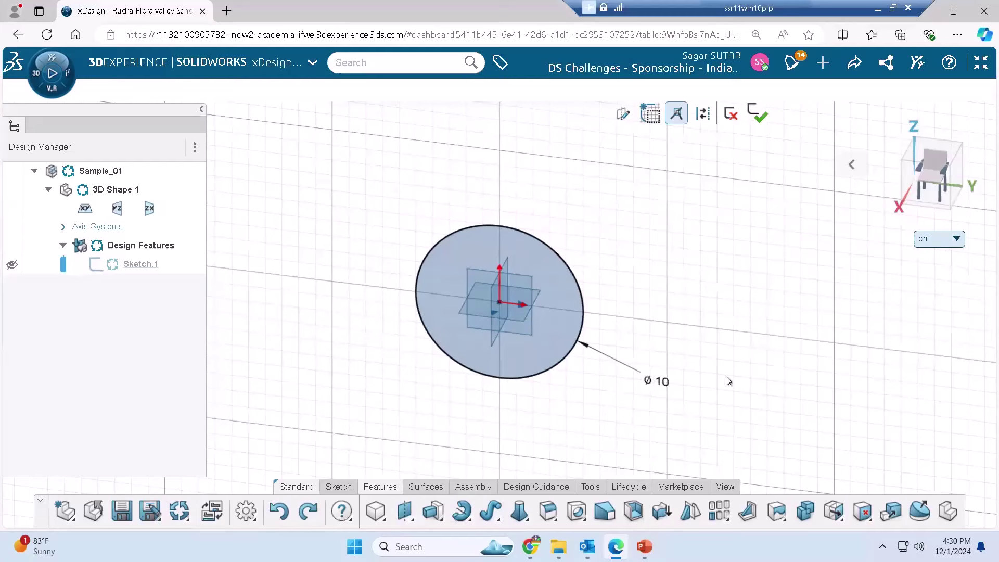
double_click(664, 386)
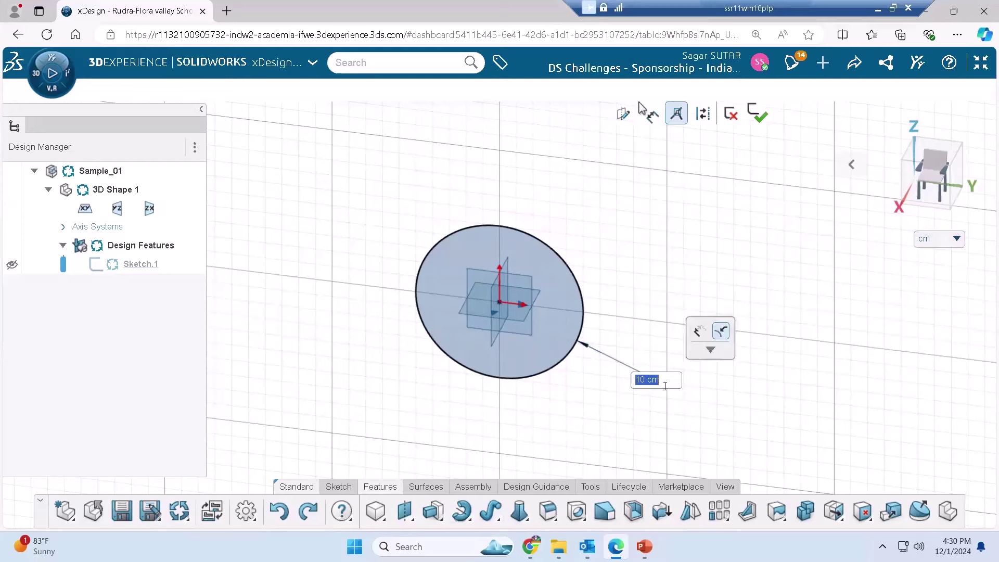
text(100)
key(Return)
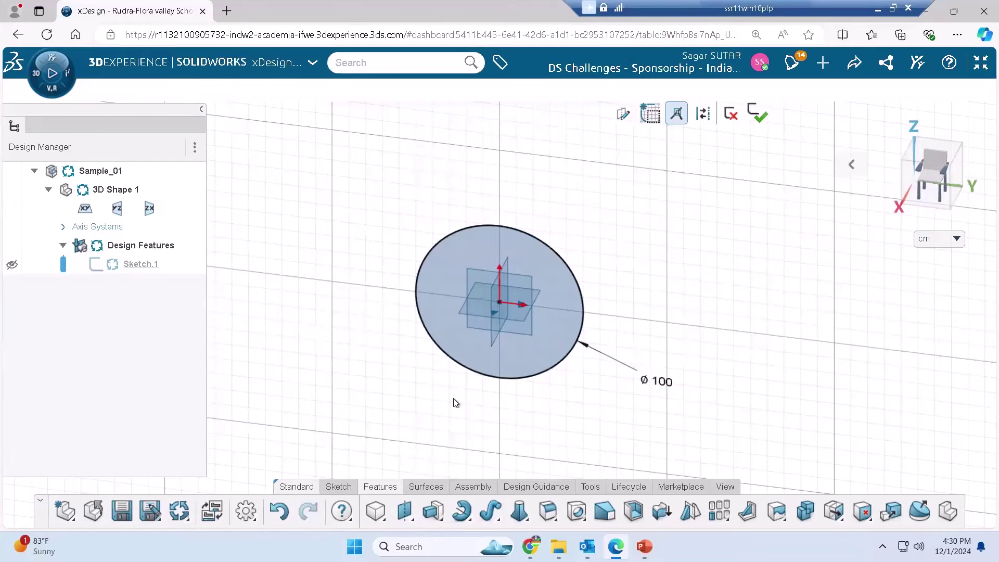
Extrude the circle sketch as a blind solid 150 cm long
click(427, 519)
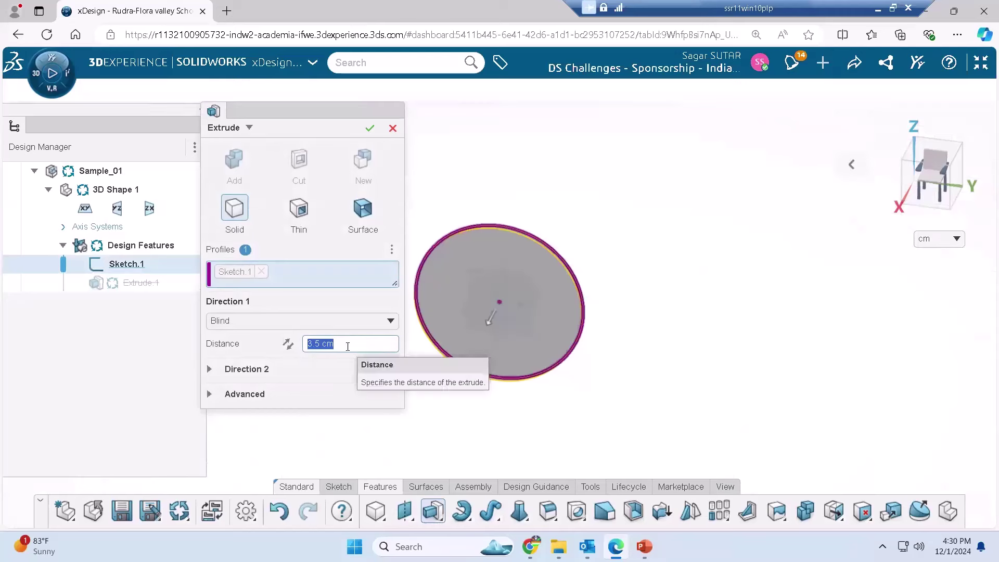
text(150)
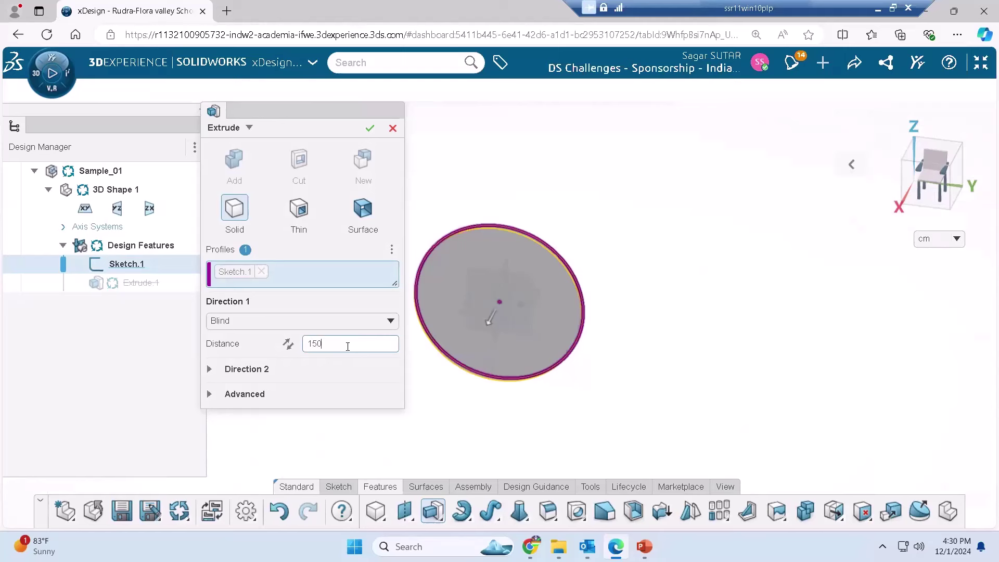
key(Return)
click(682, 247)
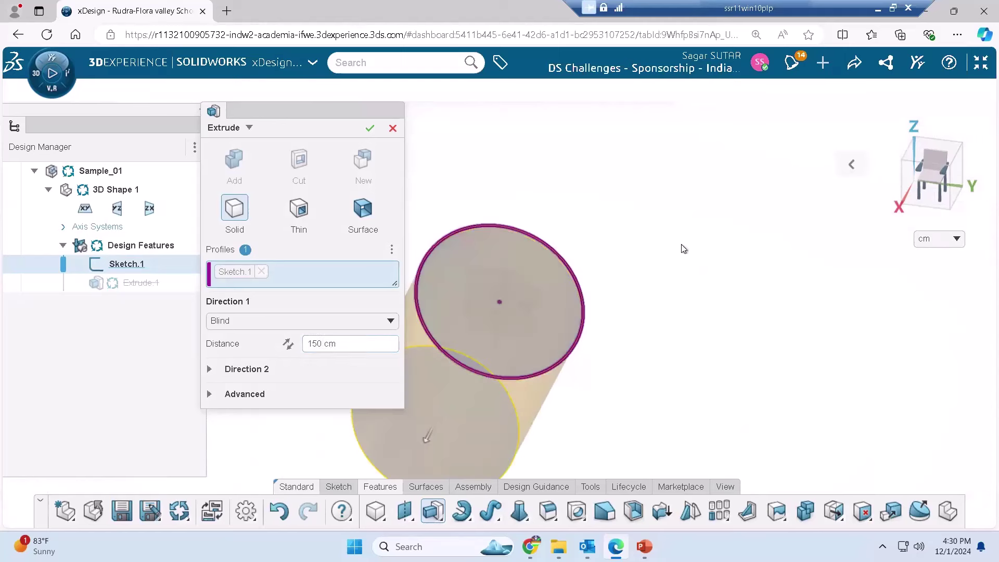
click(370, 128)
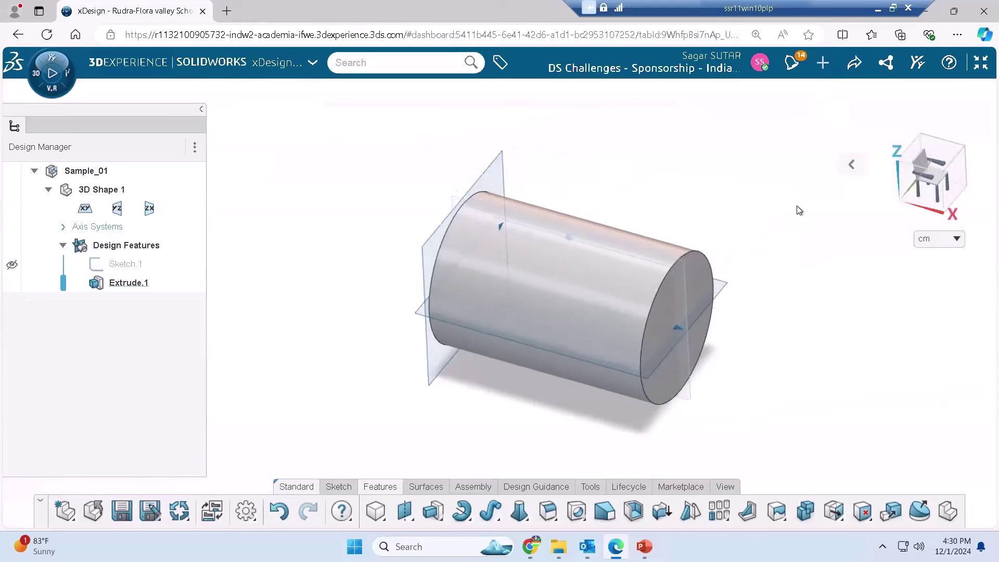
Highlight the cylinder's sketch and its extrude feature in turn to inspect both, and clear the selection
click(124, 265)
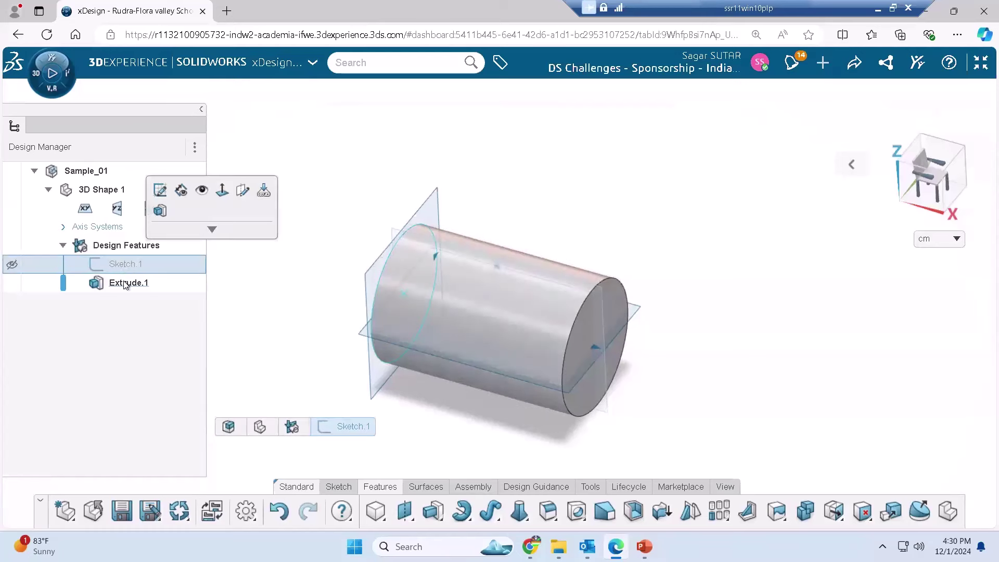
click(125, 283)
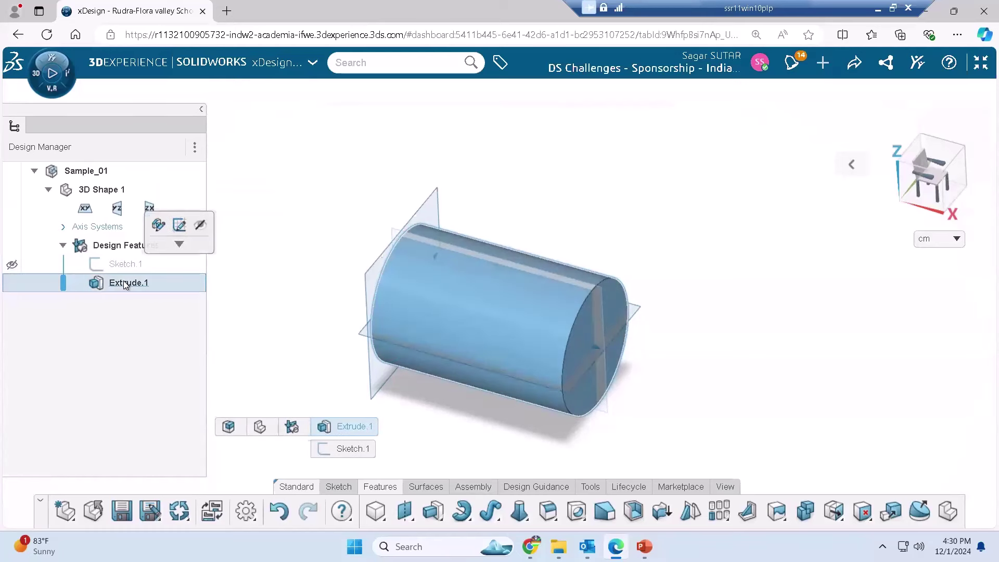
click(611, 251)
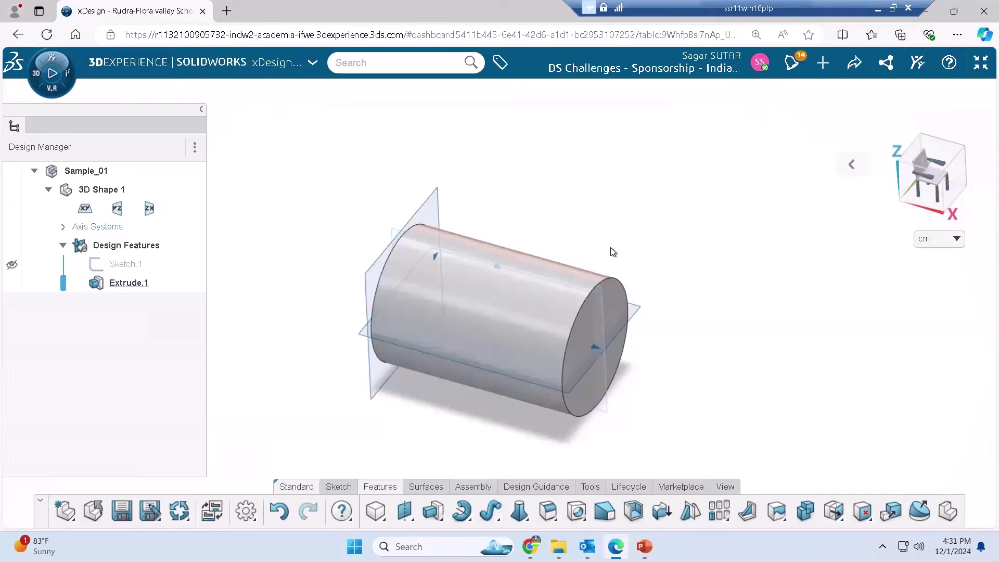
click(878, 8)
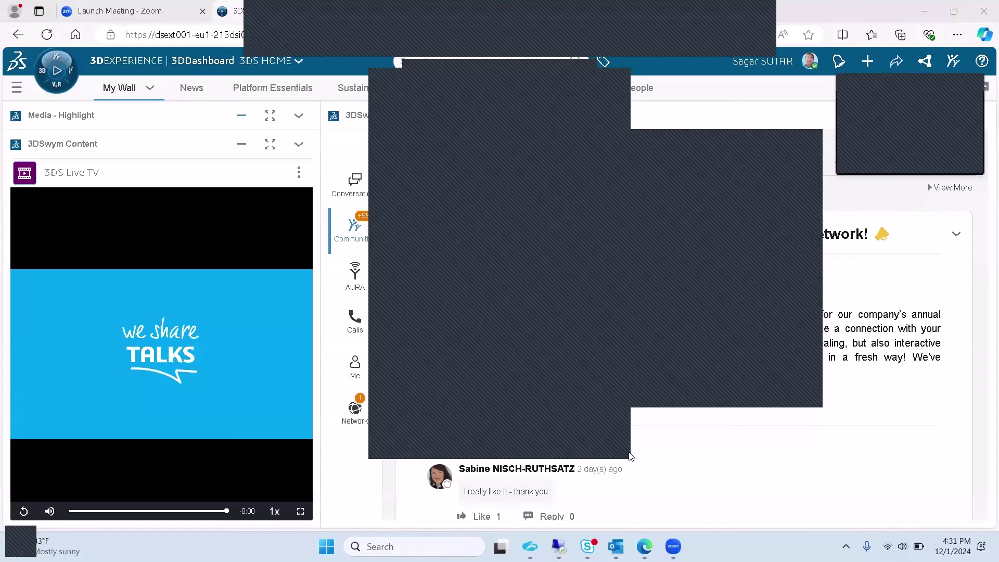
mouse_move(558, 546)
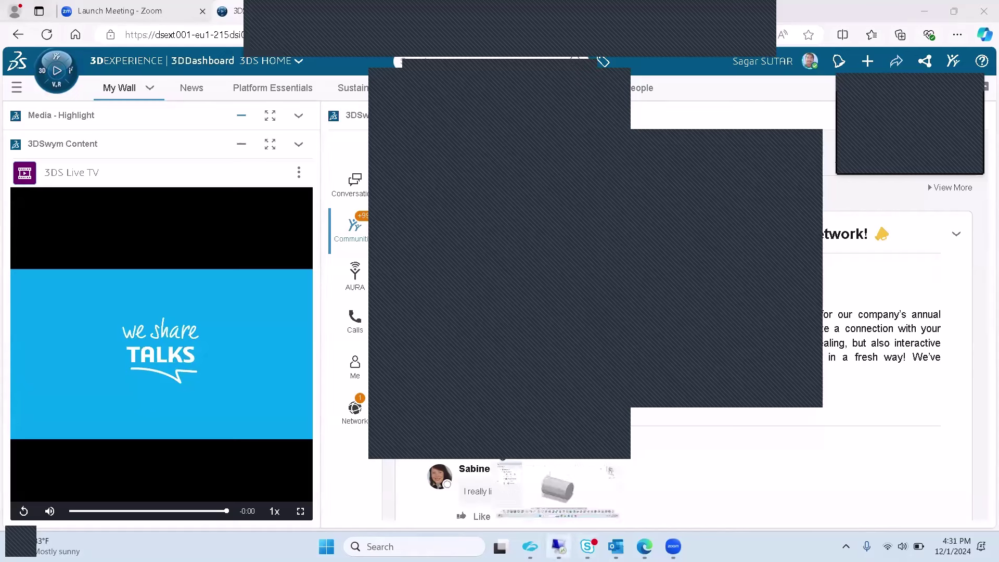
click(558, 489)
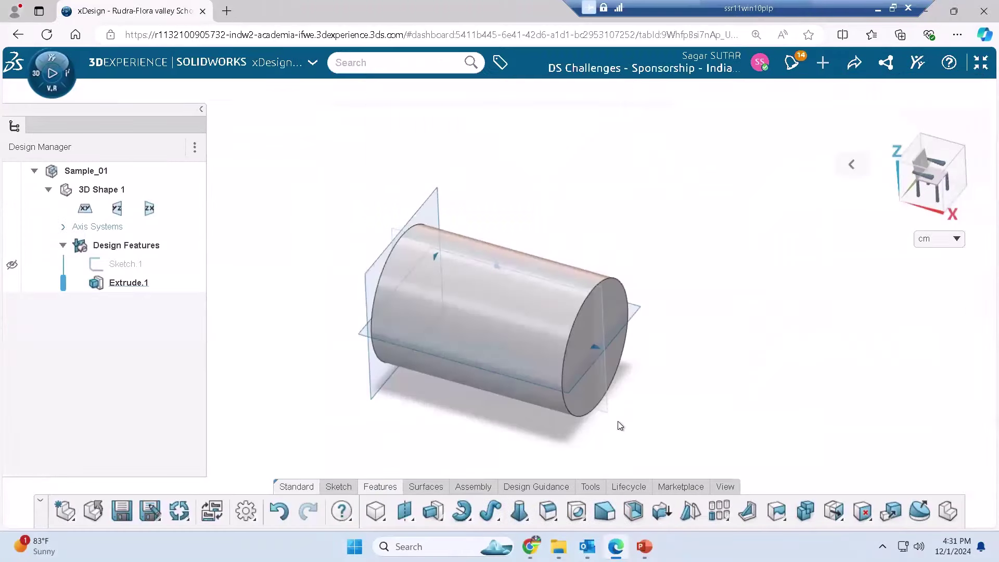
Evaluate the weight properties of the cylinder body and copy its weight value
click(587, 487)
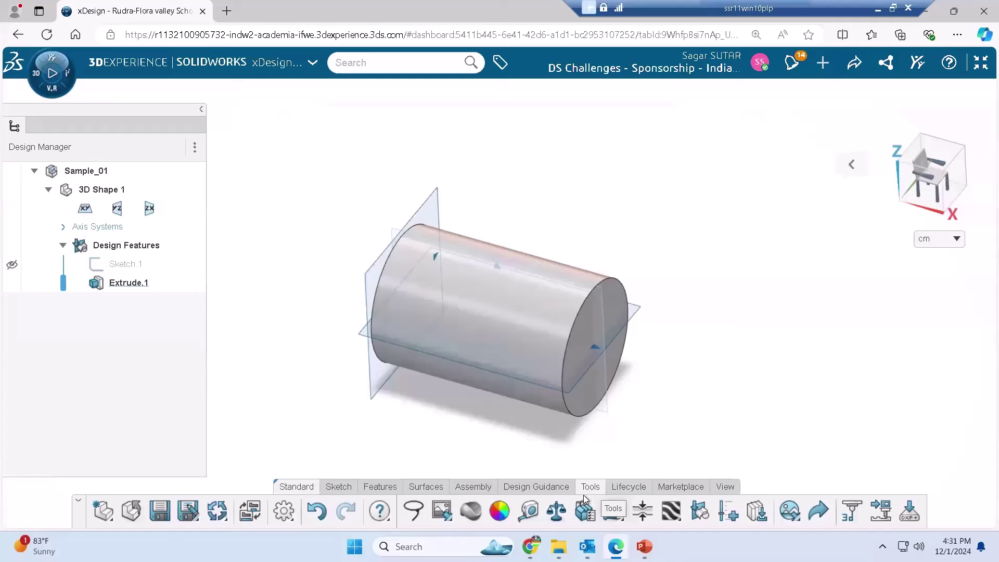
click(557, 520)
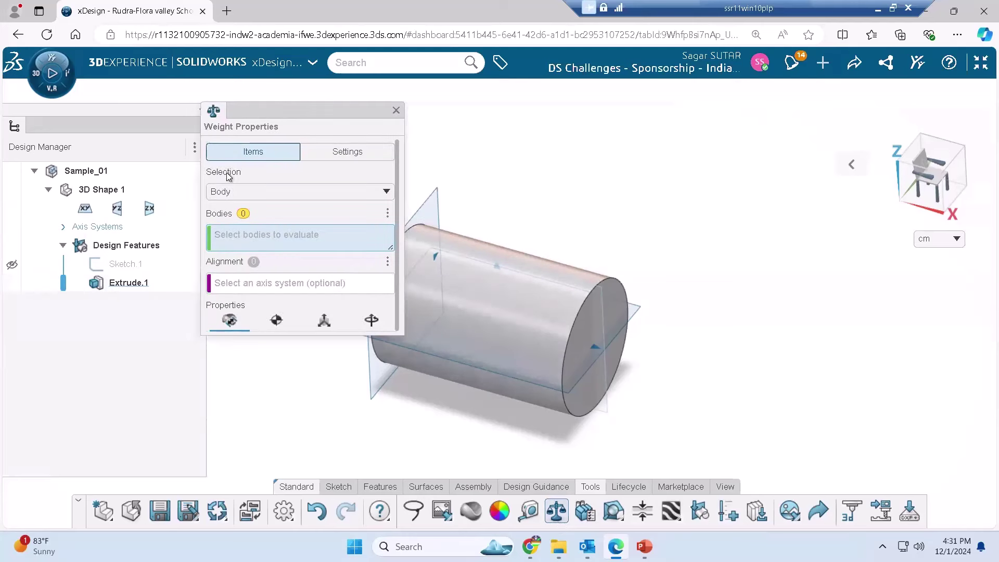
click(223, 194)
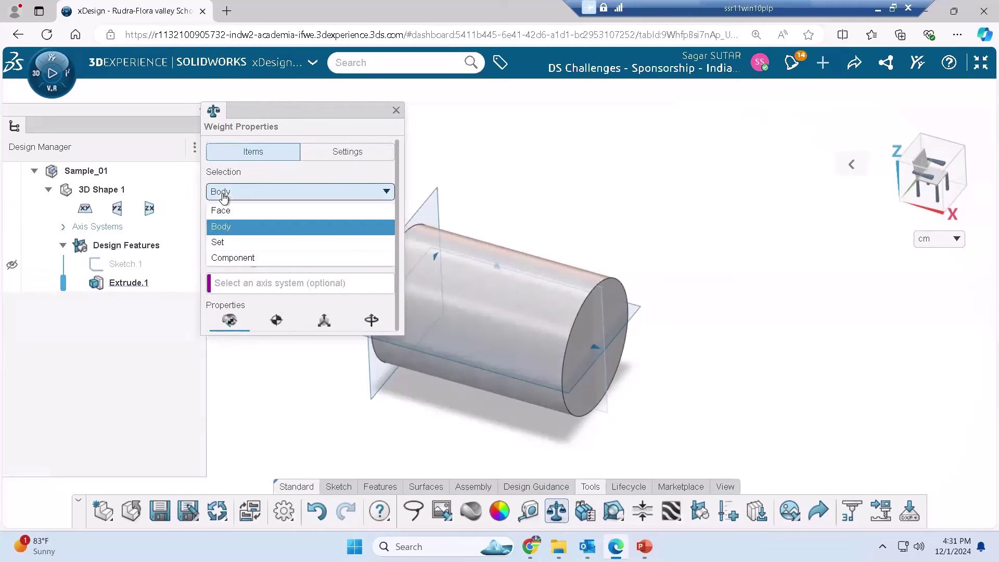
click(222, 194)
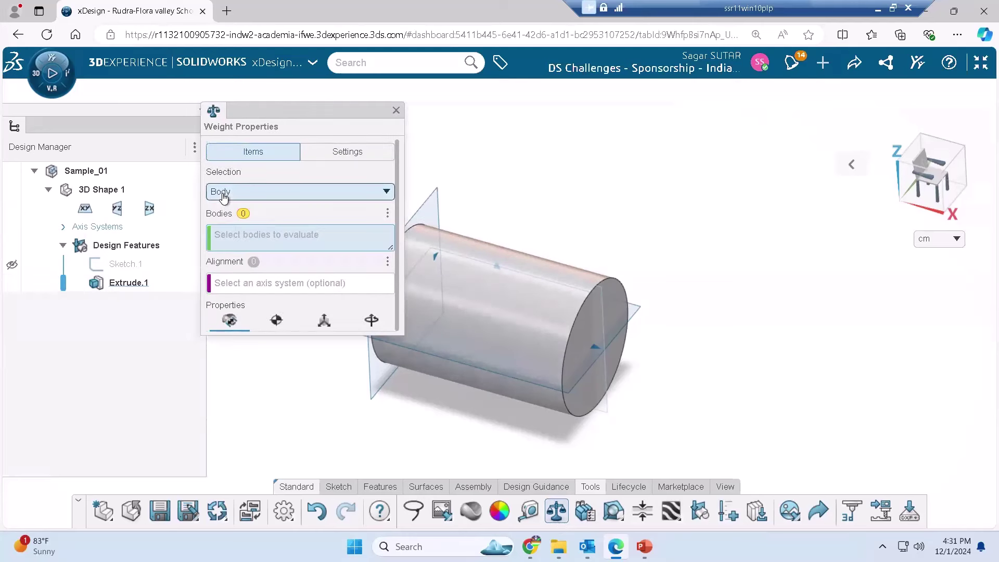
click(524, 301)
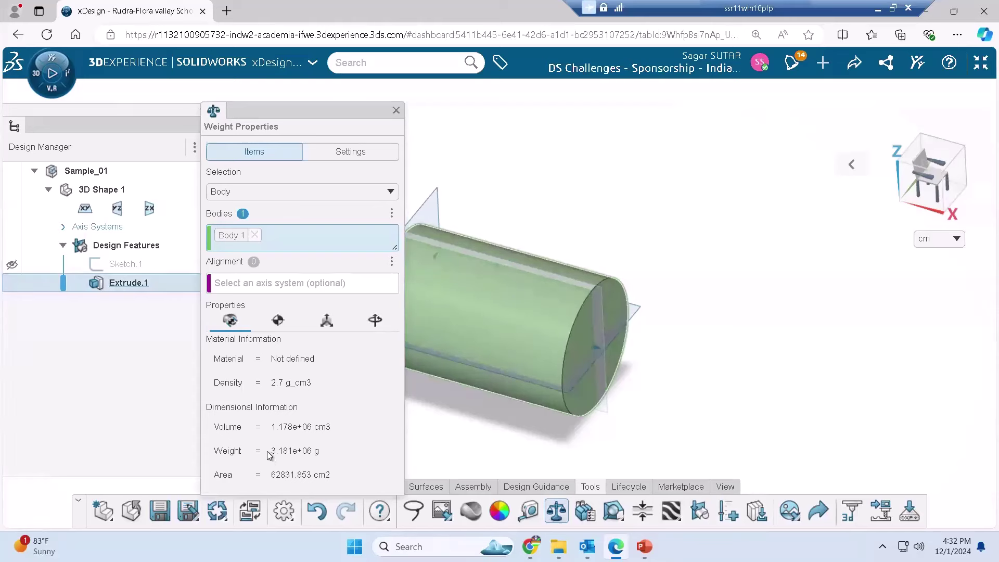
drag(270, 451, 334, 446)
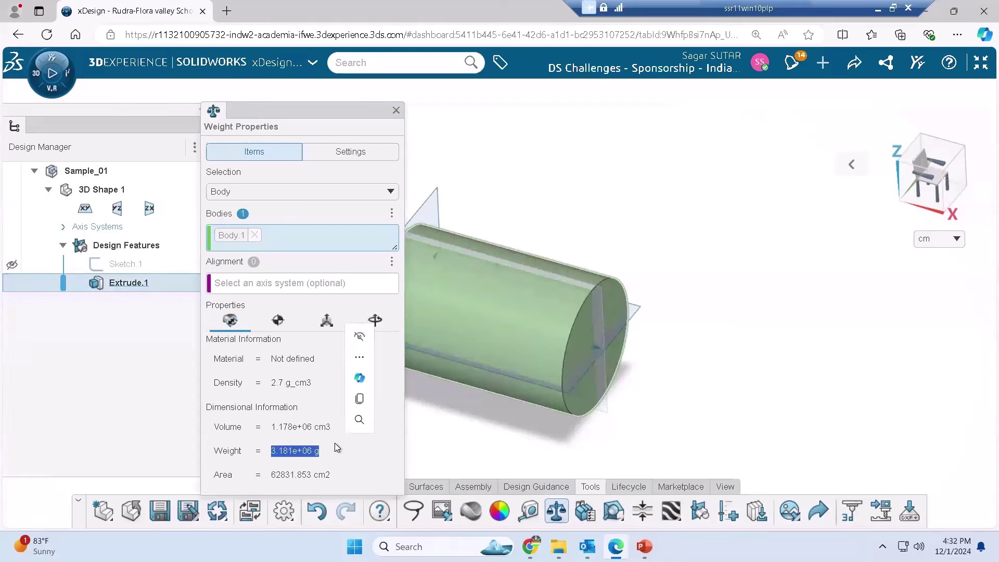
key(ctrl+c)
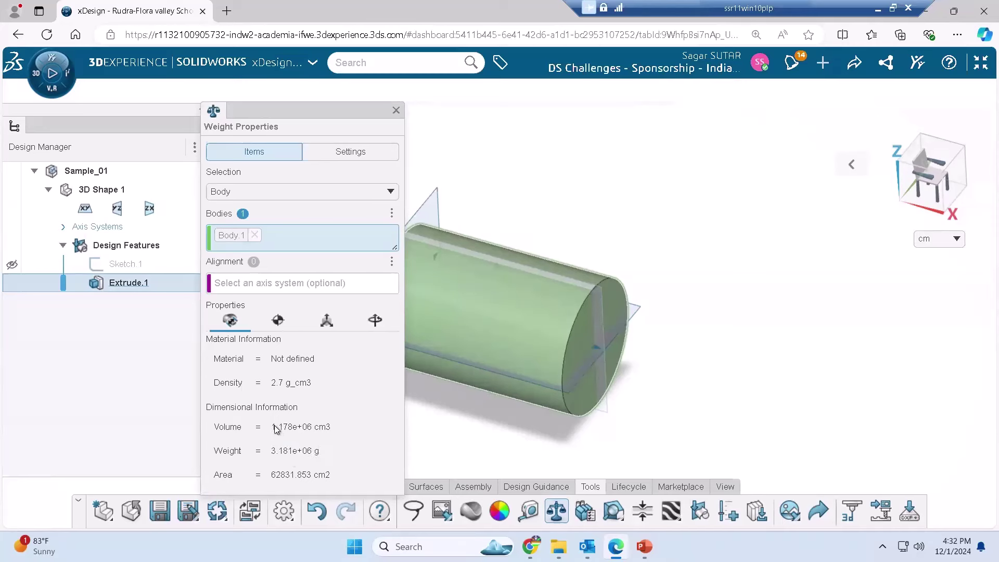
Copy the cylinder's full volume value from its dimensional information and close the weight properties evaluation
drag(275, 428, 332, 425)
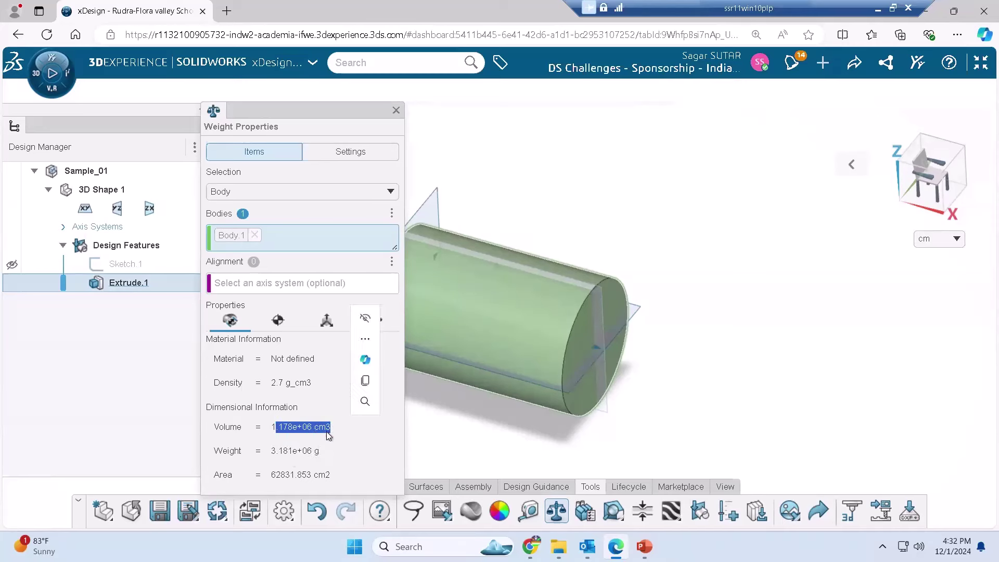
key(ctrl+c)
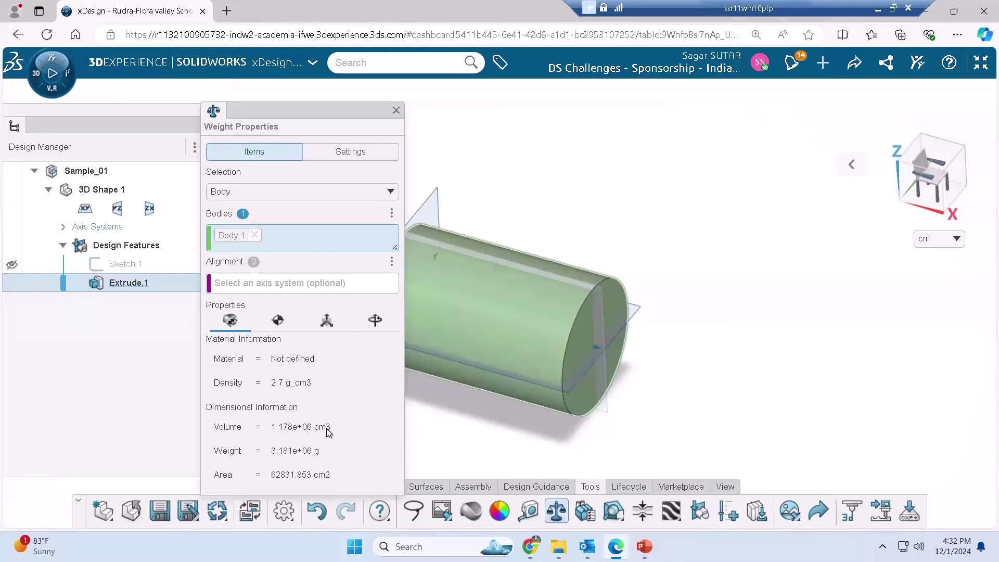
drag(331, 428, 271, 428)
key(ctrl+c)
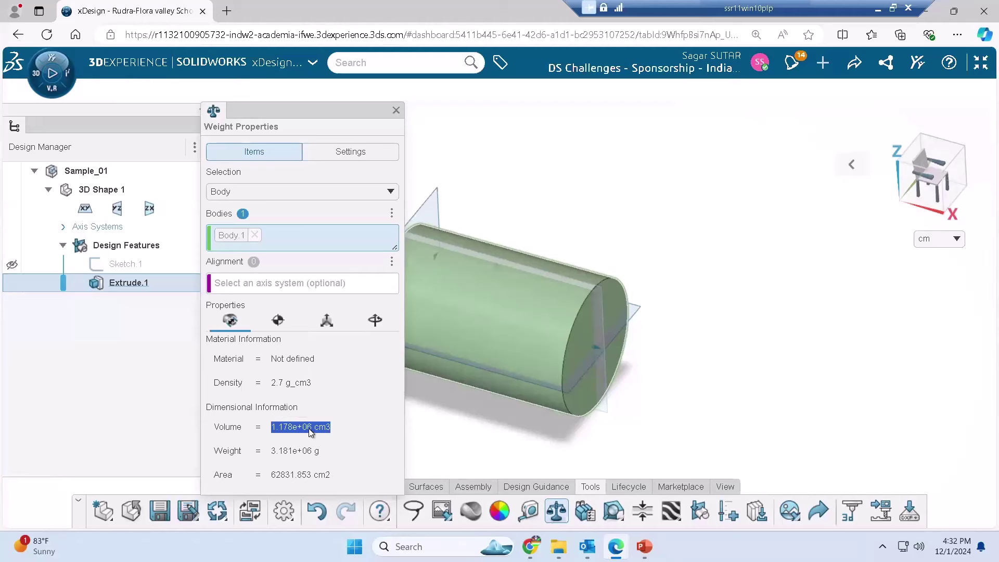
click(311, 432)
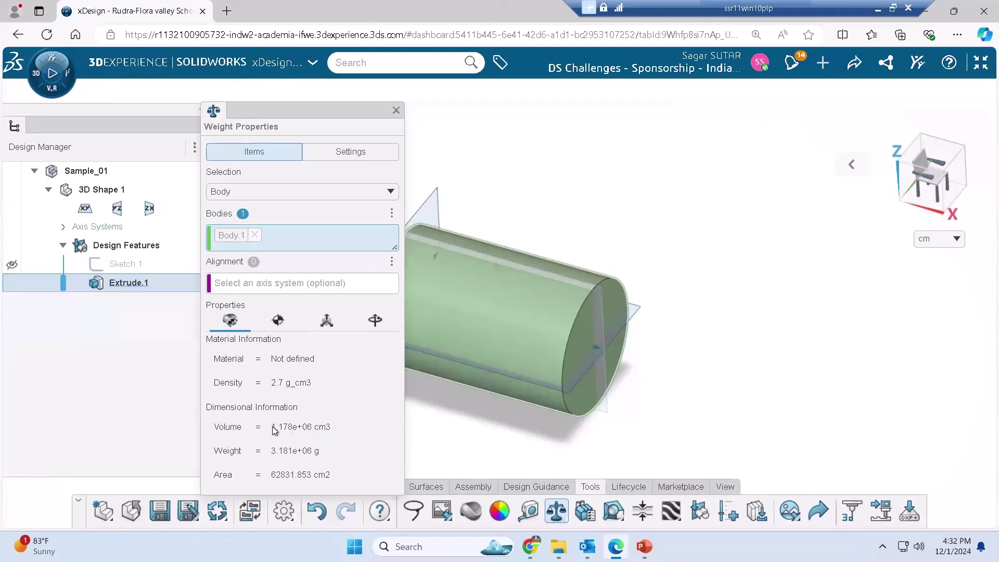
drag(274, 431, 343, 423)
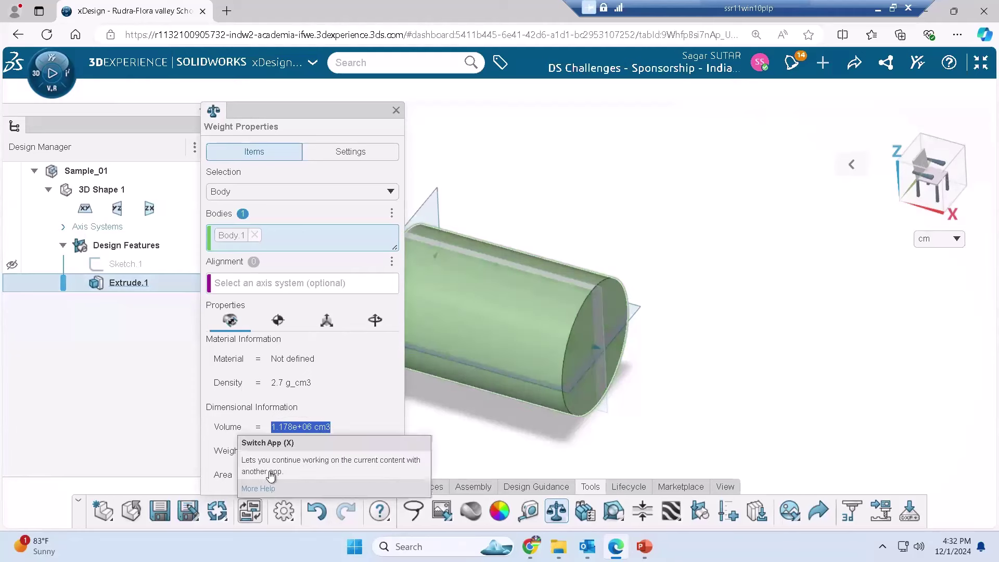
click(322, 396)
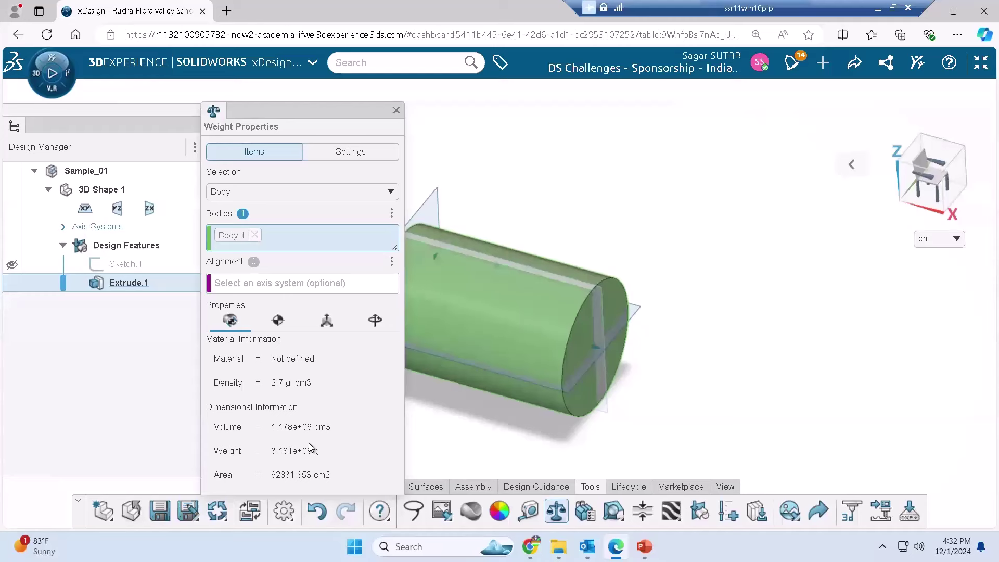
drag(271, 426, 338, 420)
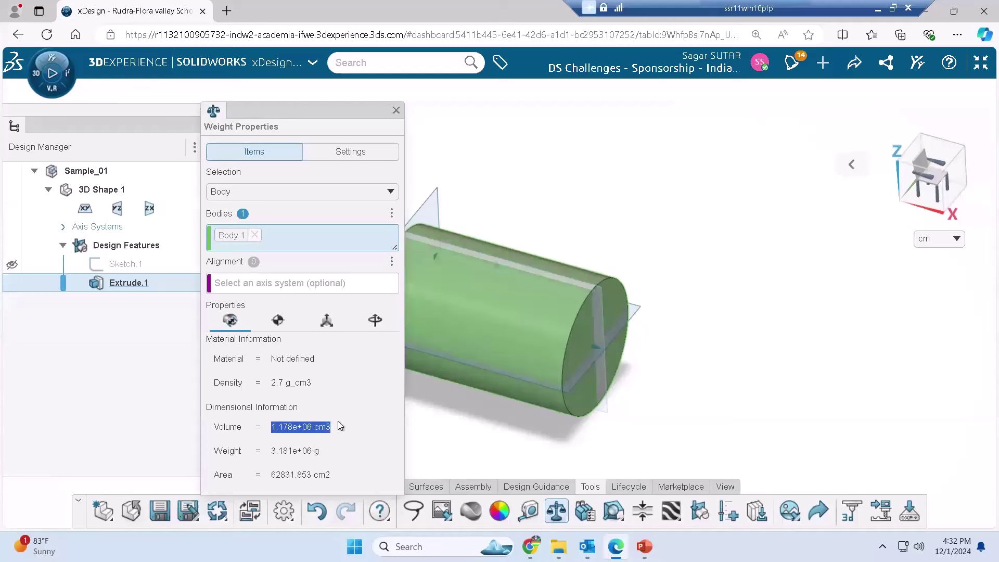
click(396, 111)
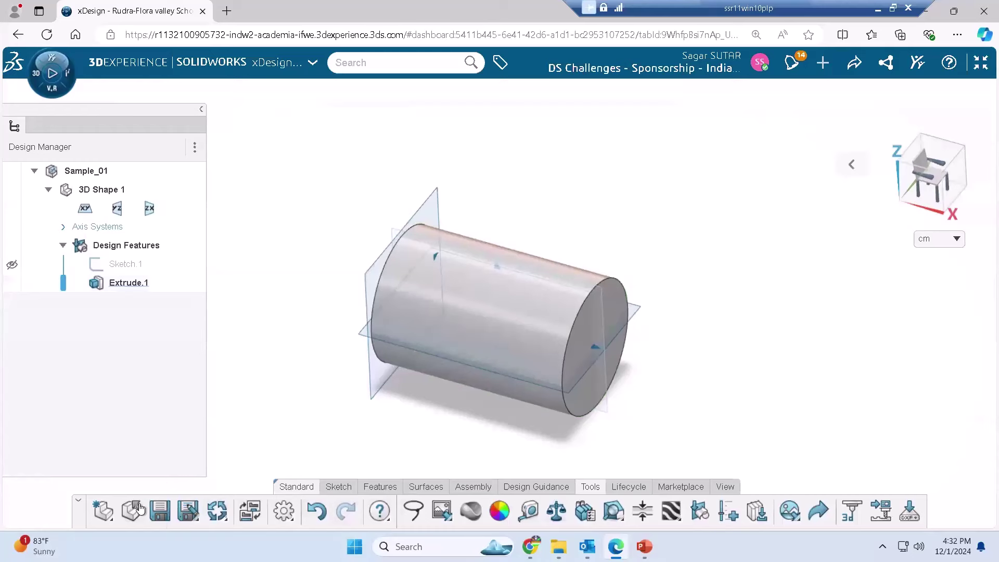
Save the component and open the cylinder's circle sketch for editing
click(164, 517)
click(131, 266)
click(278, 279)
click(131, 266)
click(163, 192)
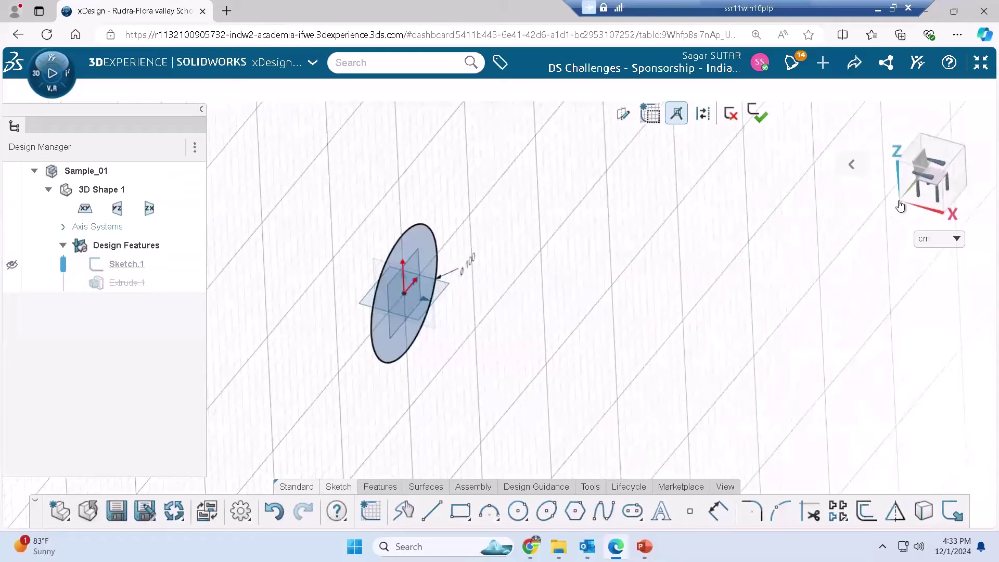
Set the sketched circle's diameter to 250 cm and exit the sketch
click(919, 187)
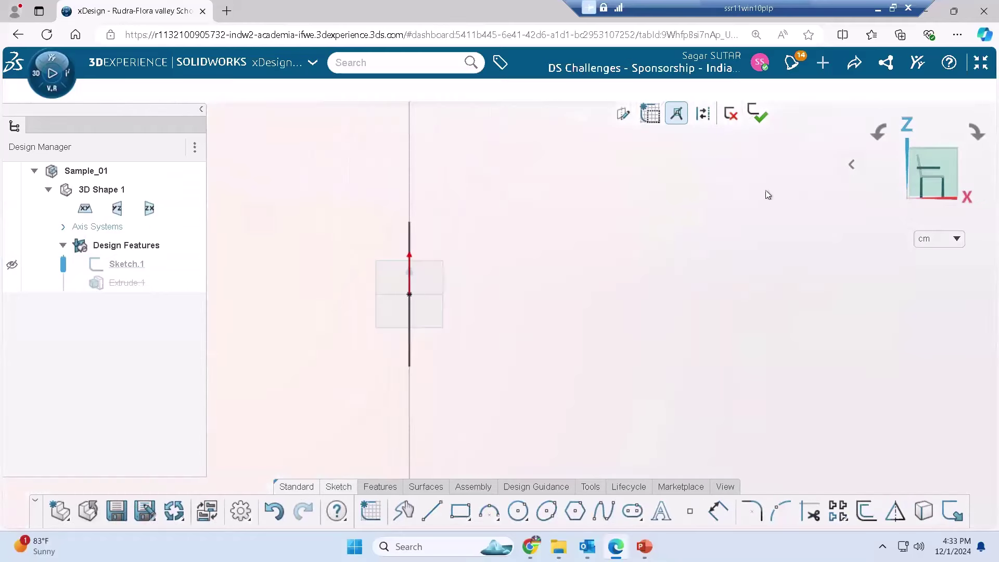
click(850, 164)
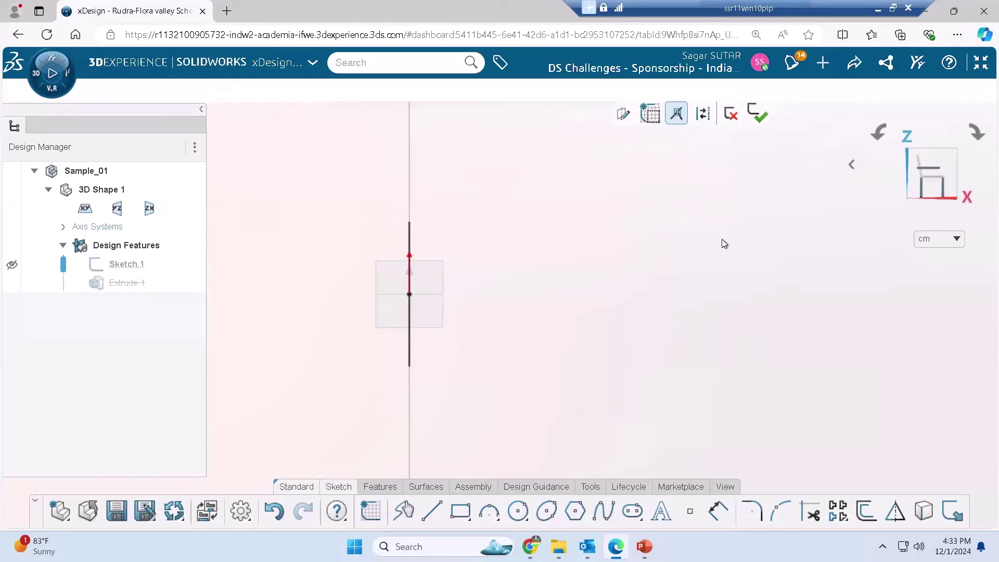
key(ctrl+8)
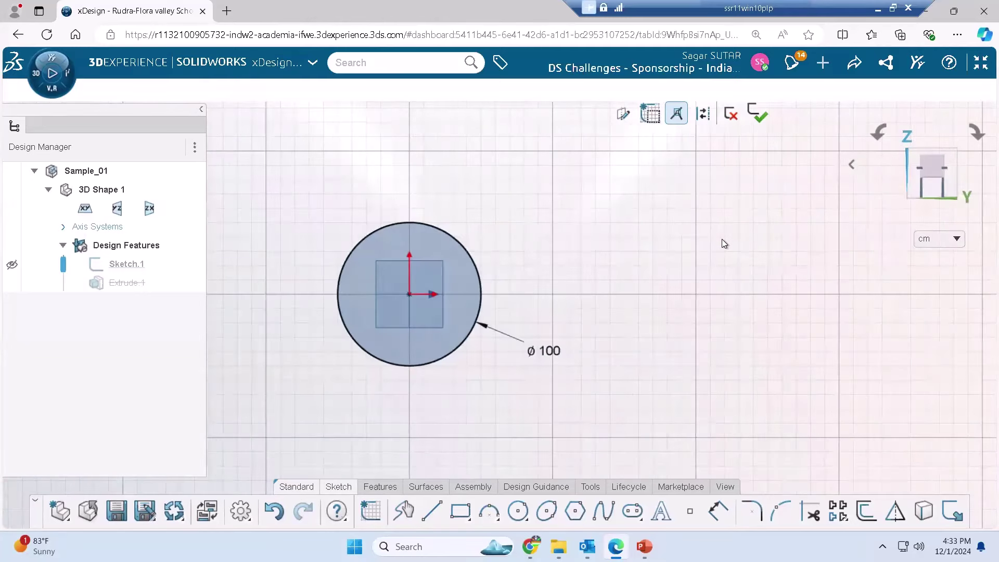
double_click(552, 355)
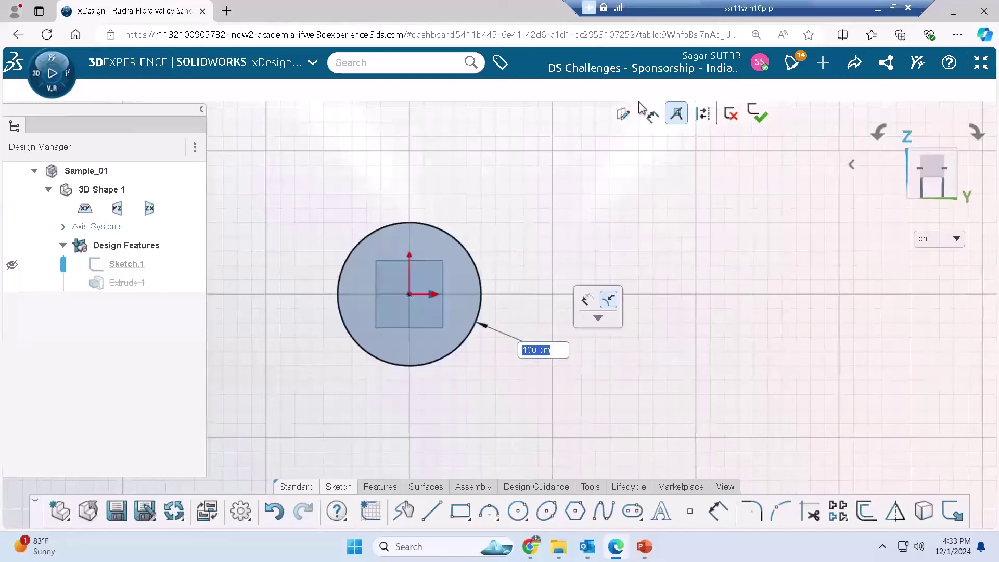
text(250)
key(Return)
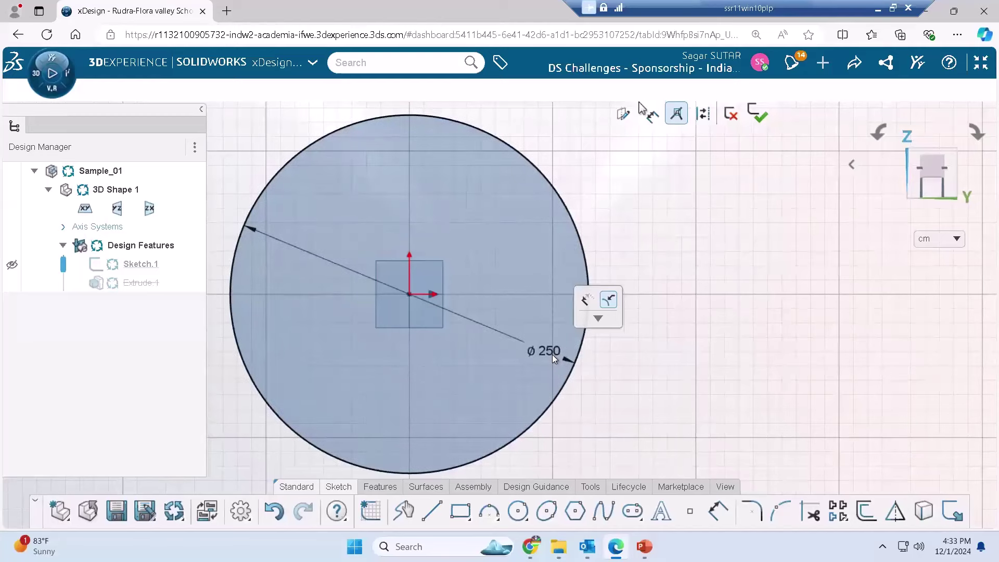
click(757, 119)
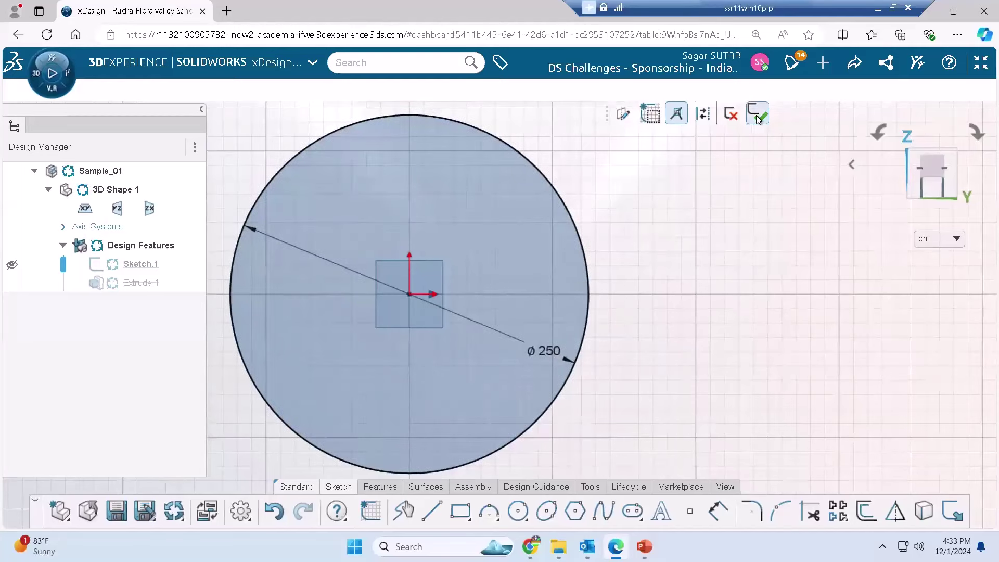
Edit the cylinder's extrude feature and set its blind distance to 1000 cm
click(132, 285)
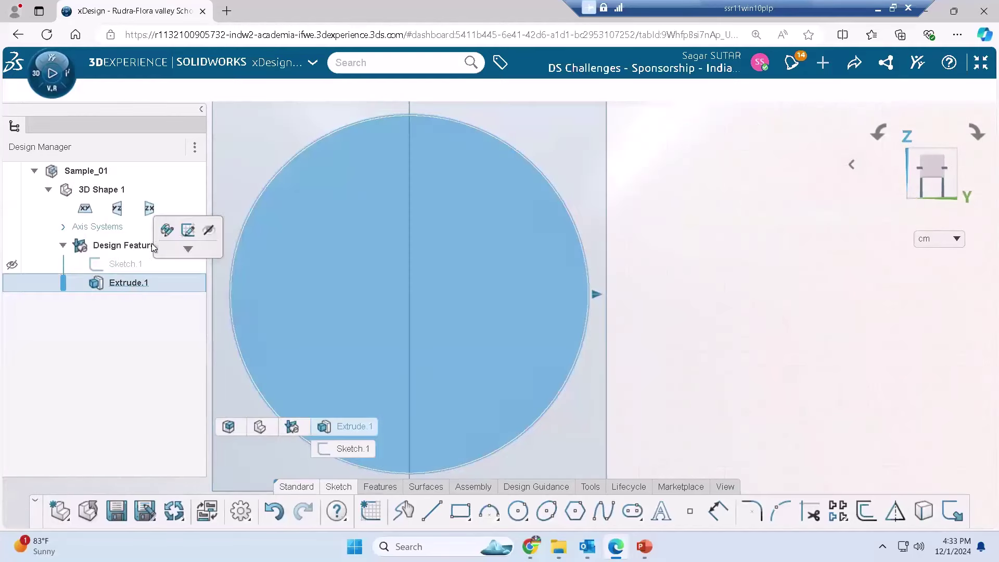
click(164, 230)
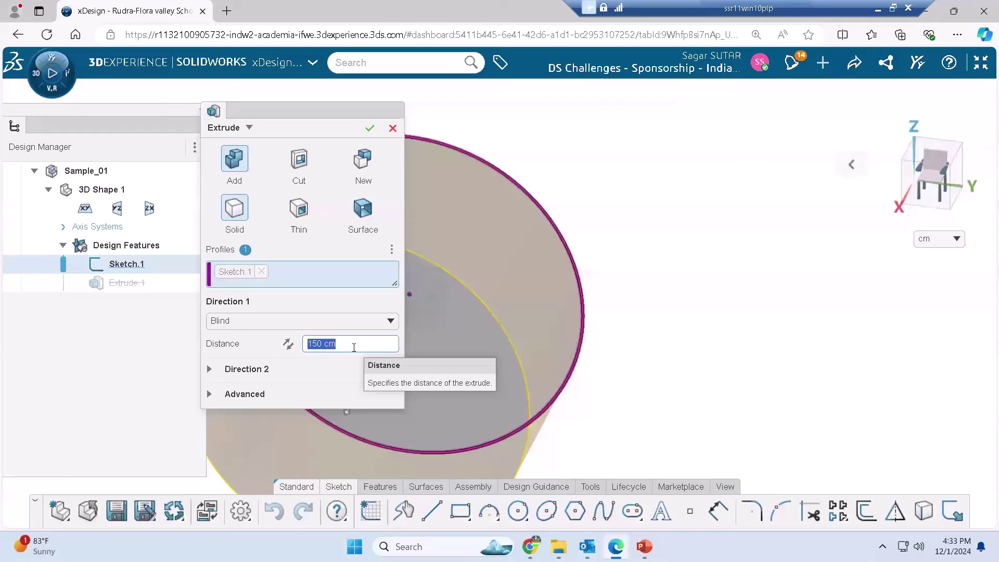
text(10000)
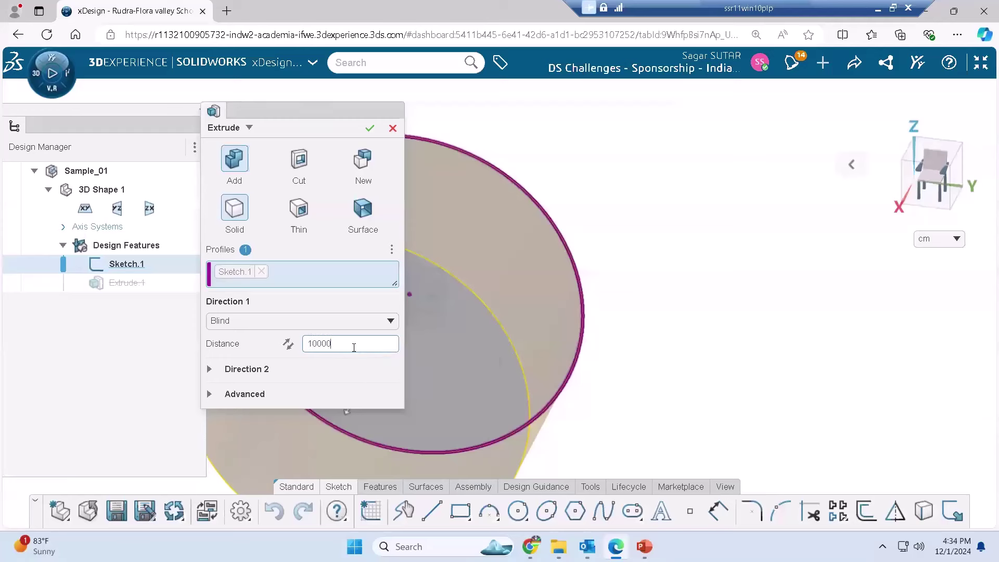
key(BackSpace)
key(Return)
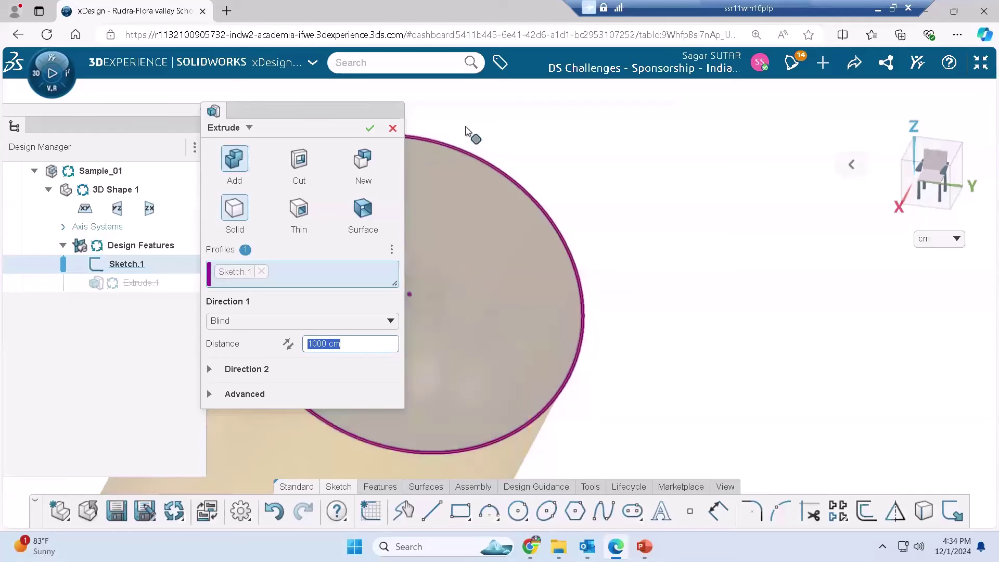
click(370, 128)
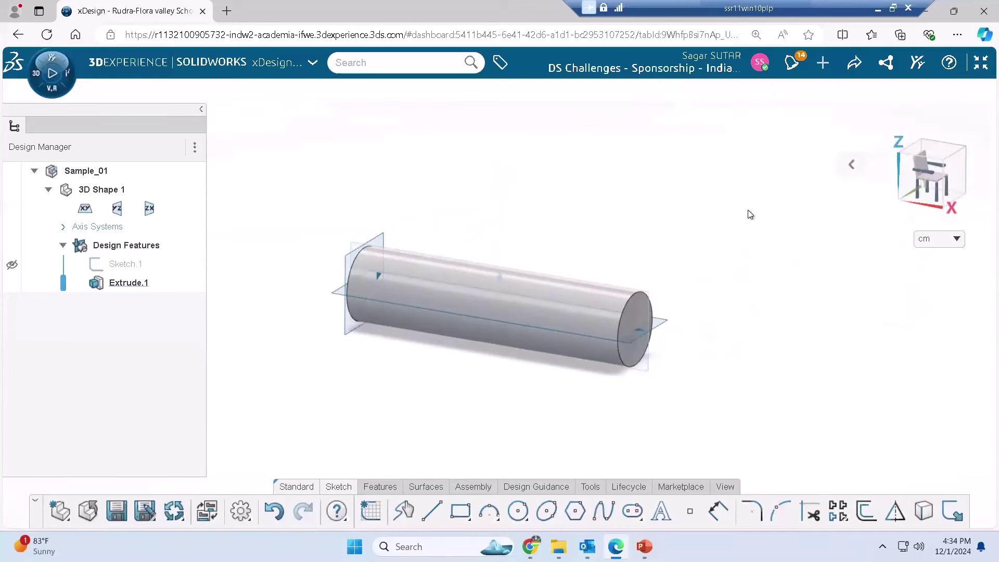
Leave the remote desktop session, return to the model in it, and save the Sample_01 component
click(877, 10)
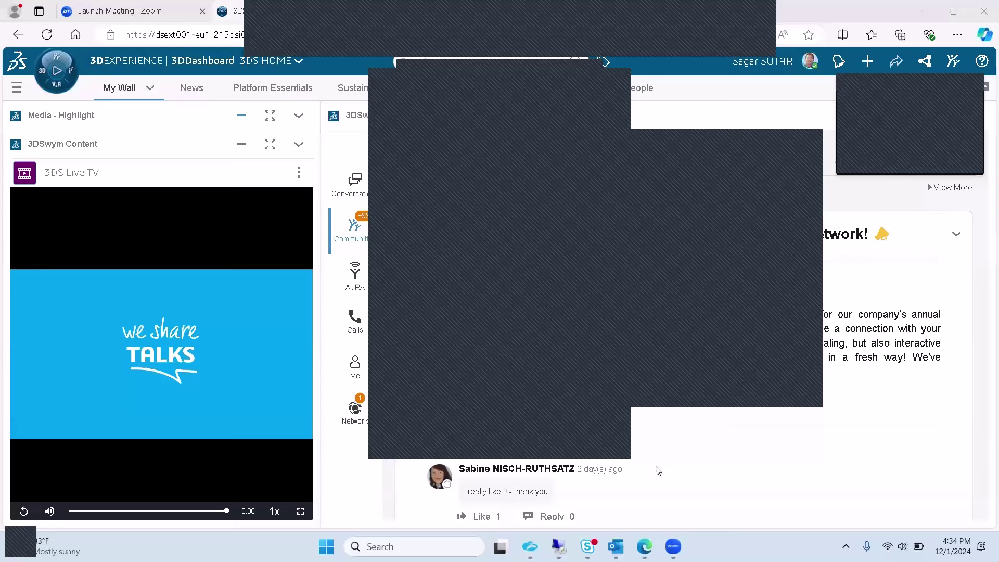
click(558, 547)
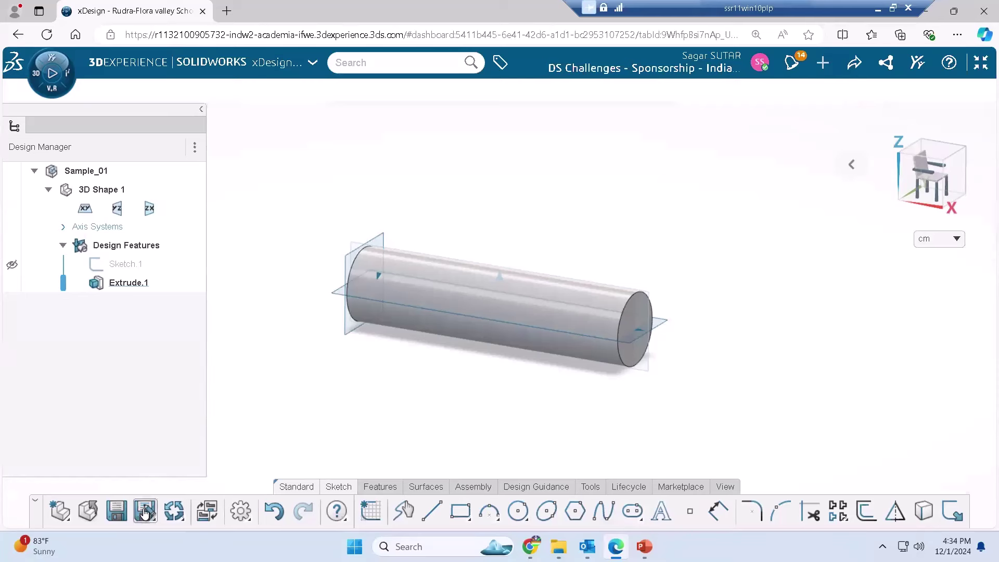
click(117, 513)
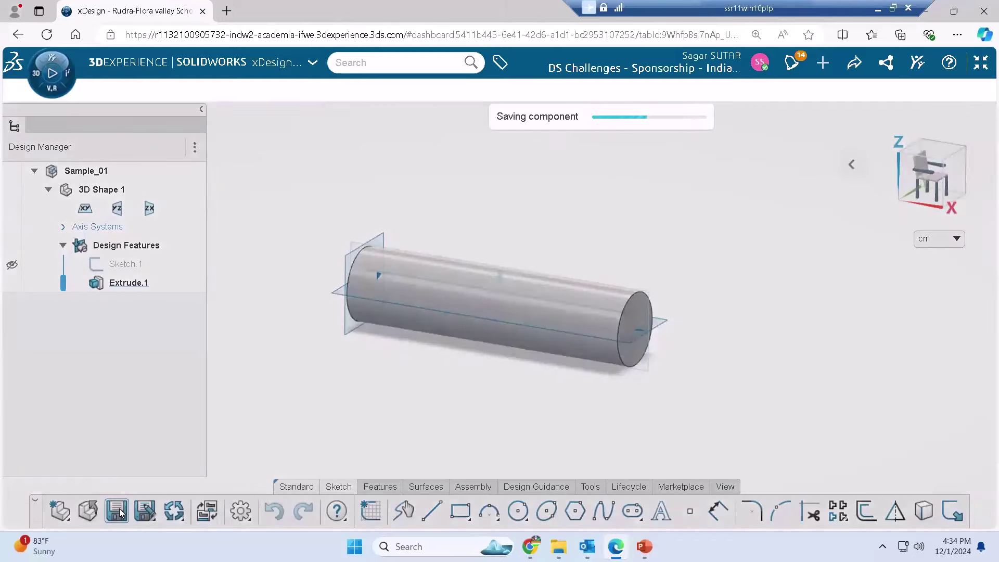
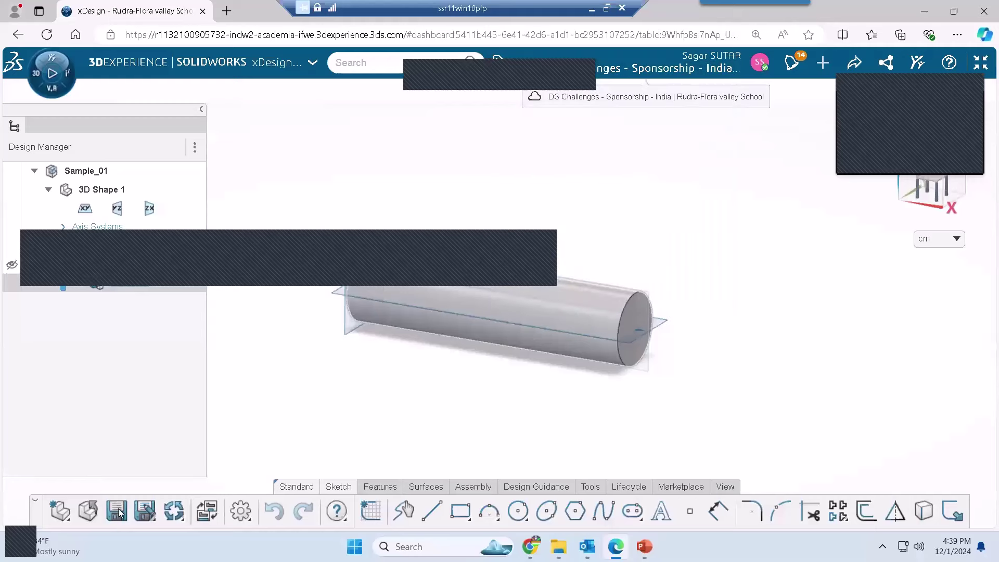
Return to the 3DDashboard and display the apps of the 3D Designer for Education role
click(89, 511)
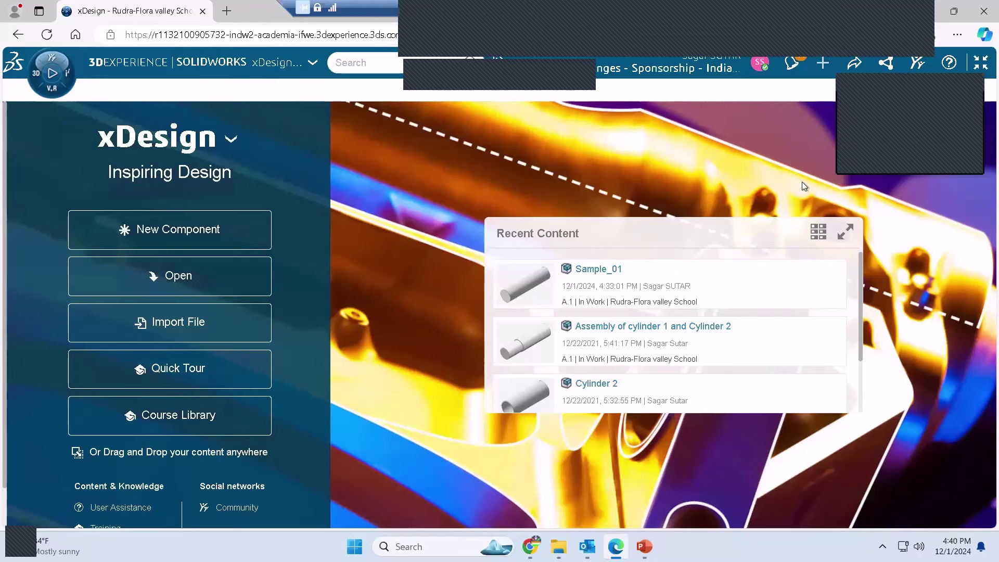
click(980, 64)
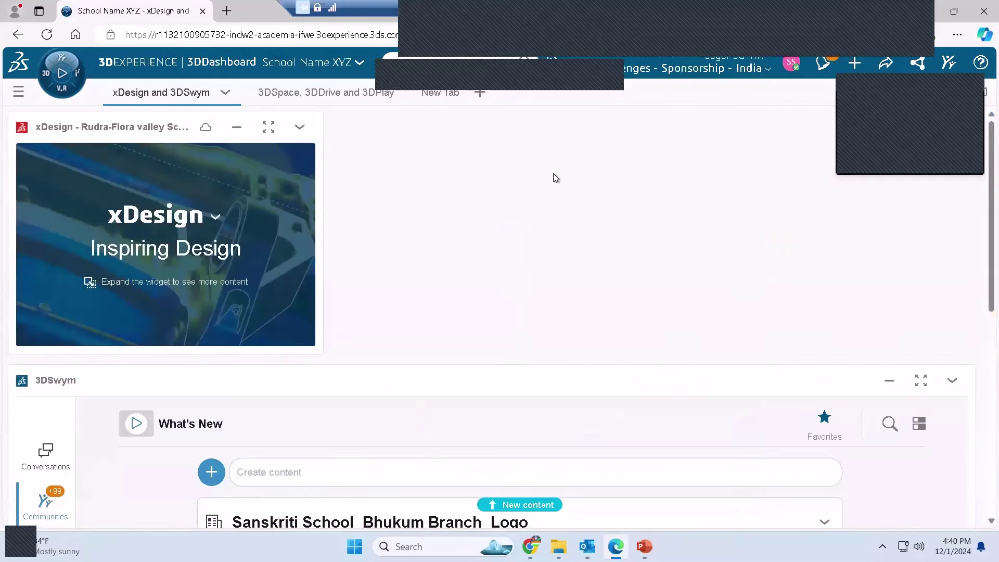
click(46, 75)
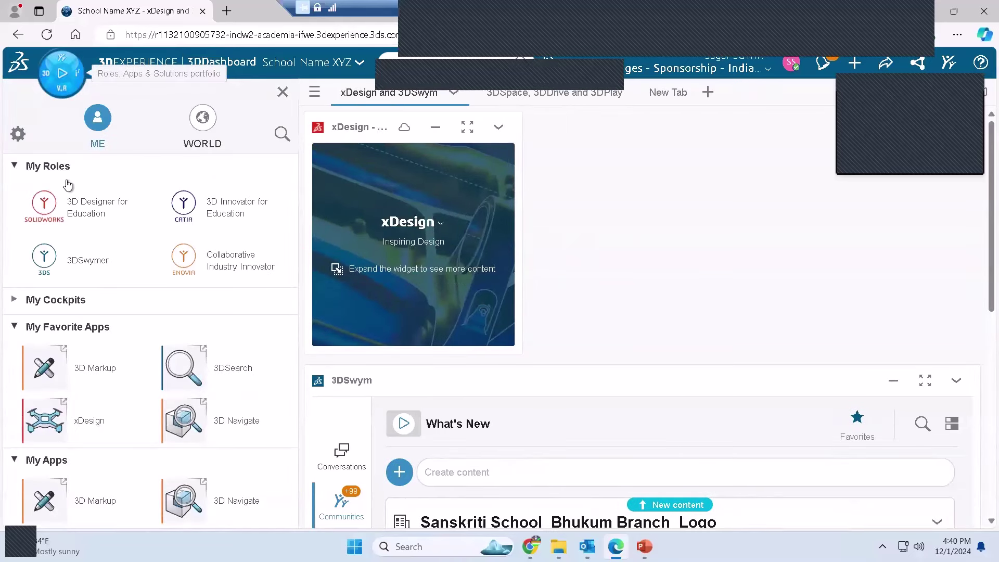
click(101, 211)
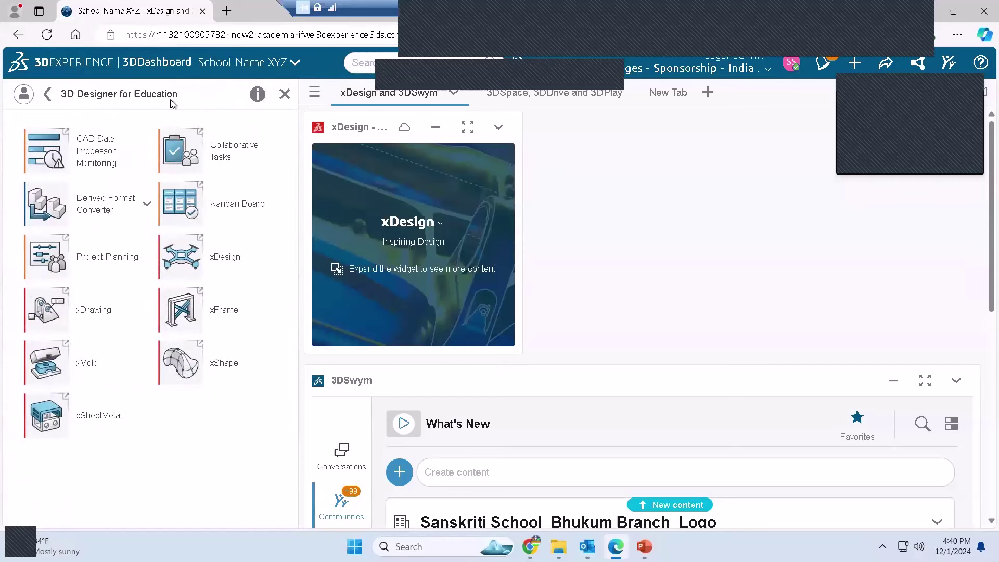
Launch xDesign and pin it to the New Tab of the School Name XYZ dashboard
click(184, 247)
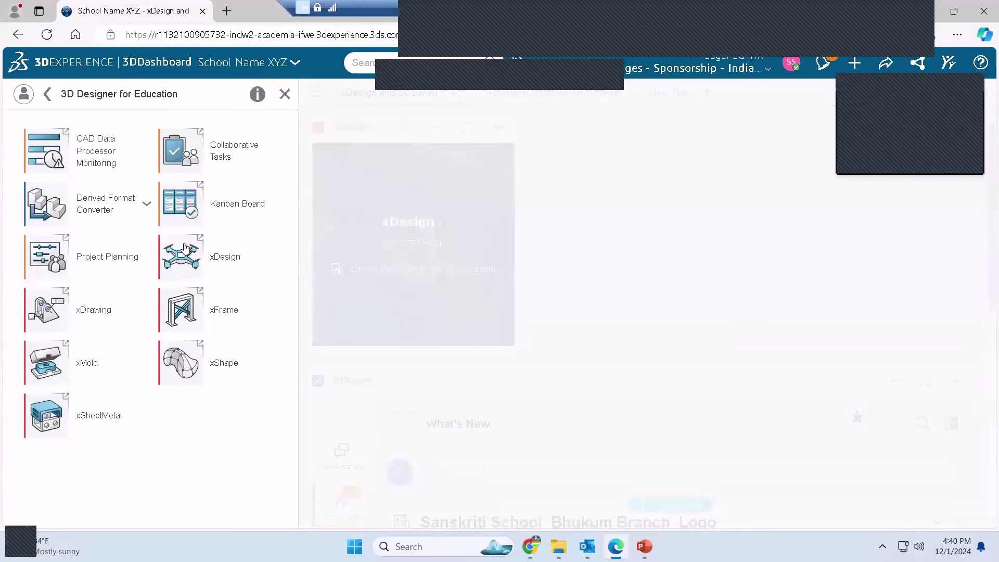
click(278, 103)
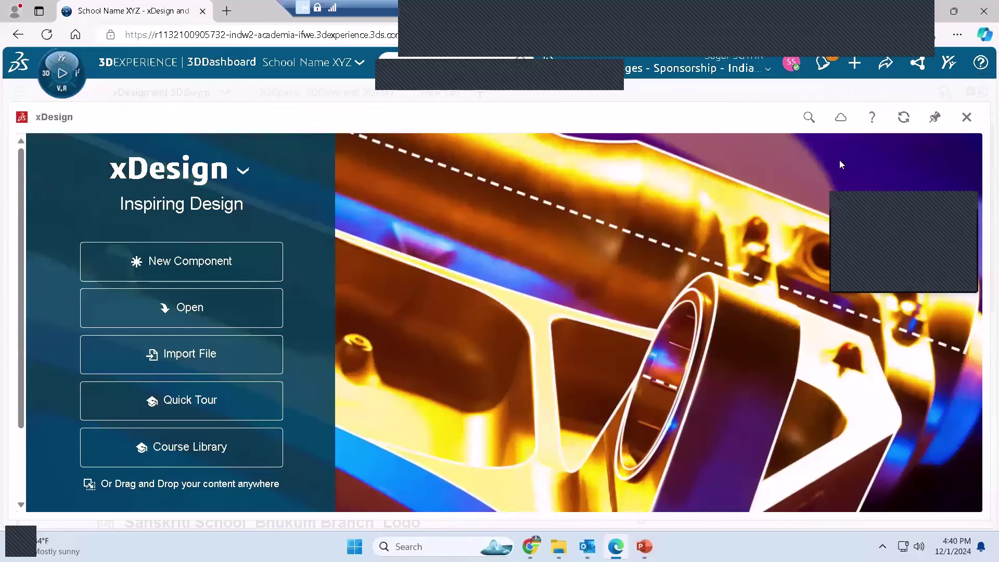
click(936, 120)
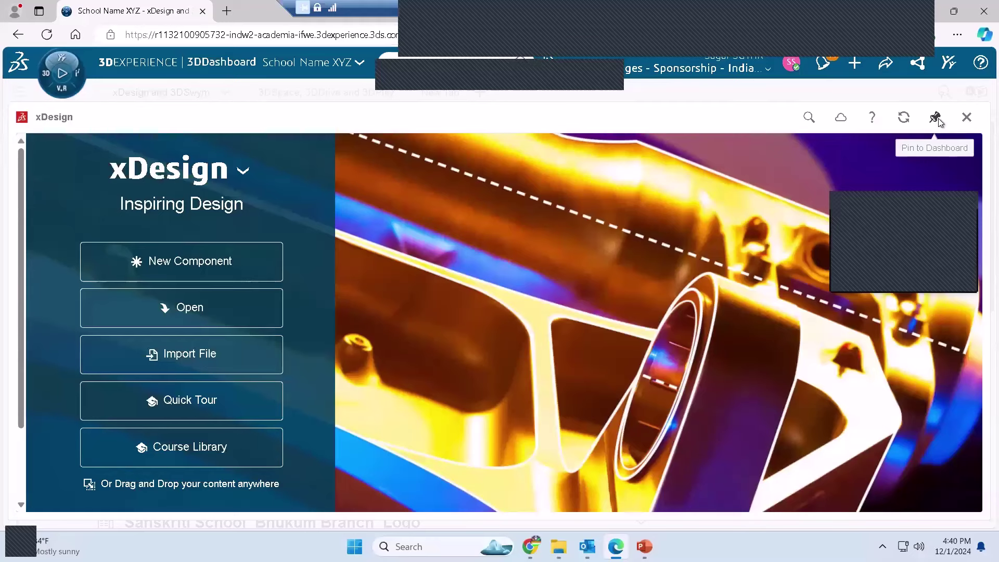
click(486, 243)
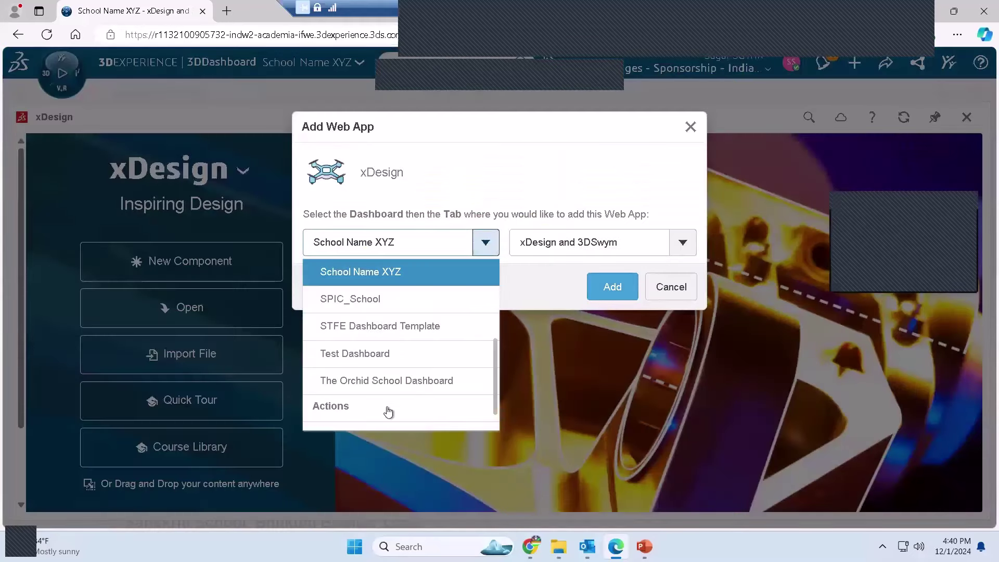
click(434, 271)
click(682, 243)
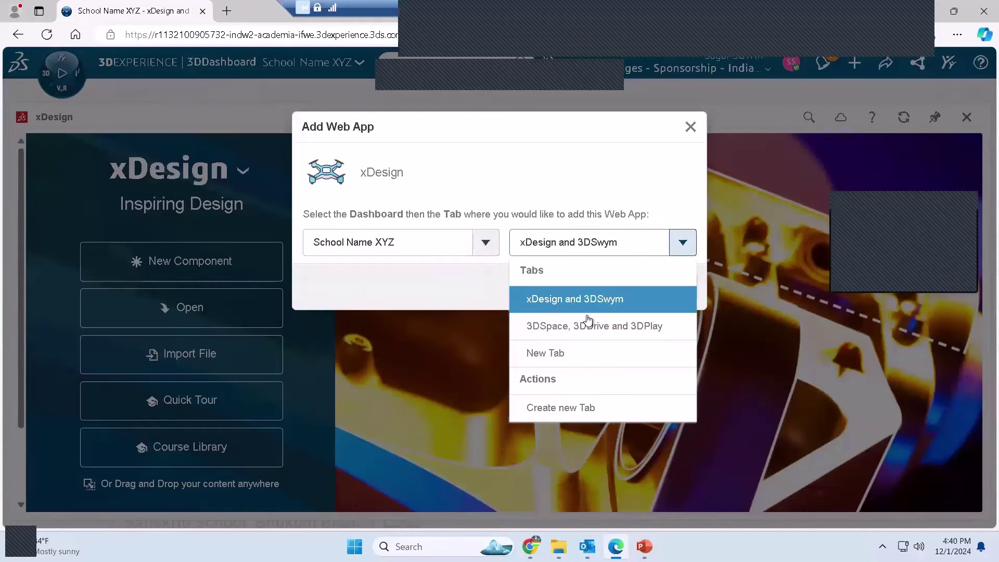
click(553, 358)
click(605, 289)
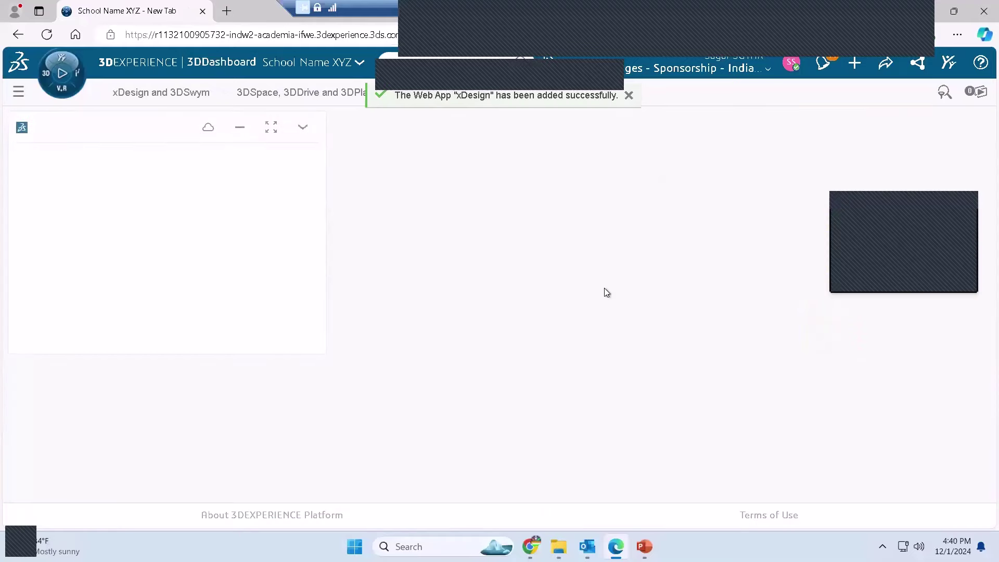
click(628, 96)
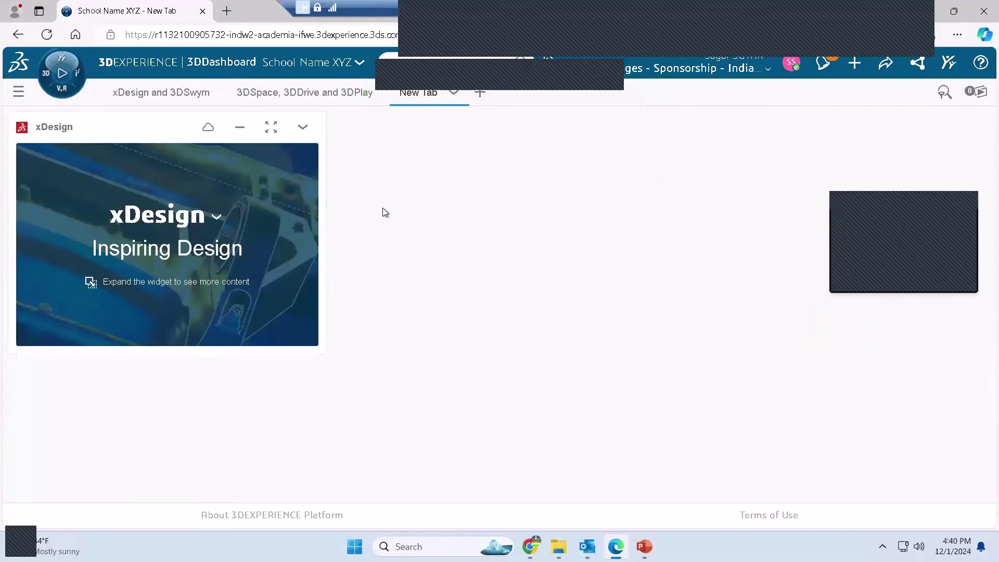
Expand the xDesign widget to full screen and start a new component named Sample_Cube
click(271, 127)
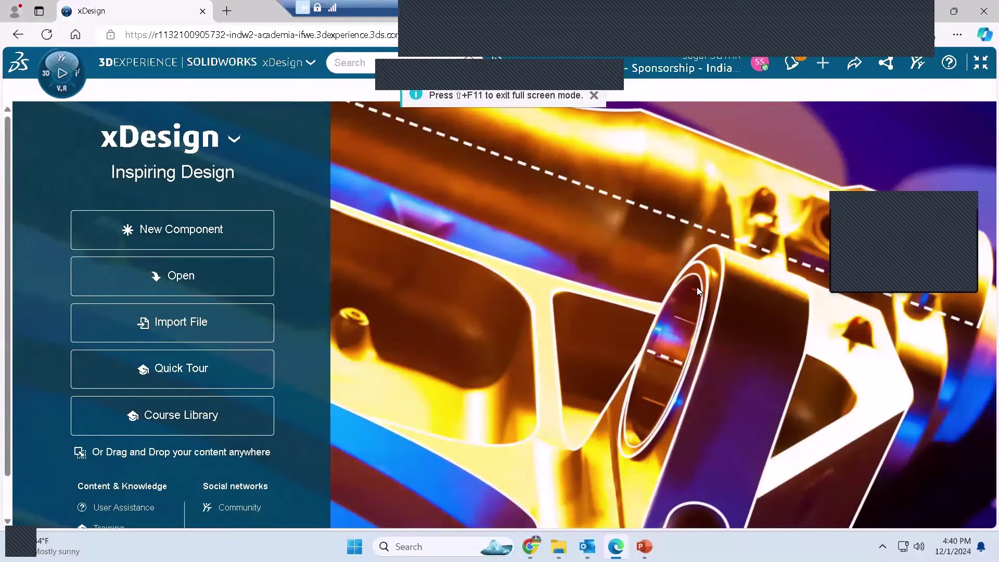
click(229, 229)
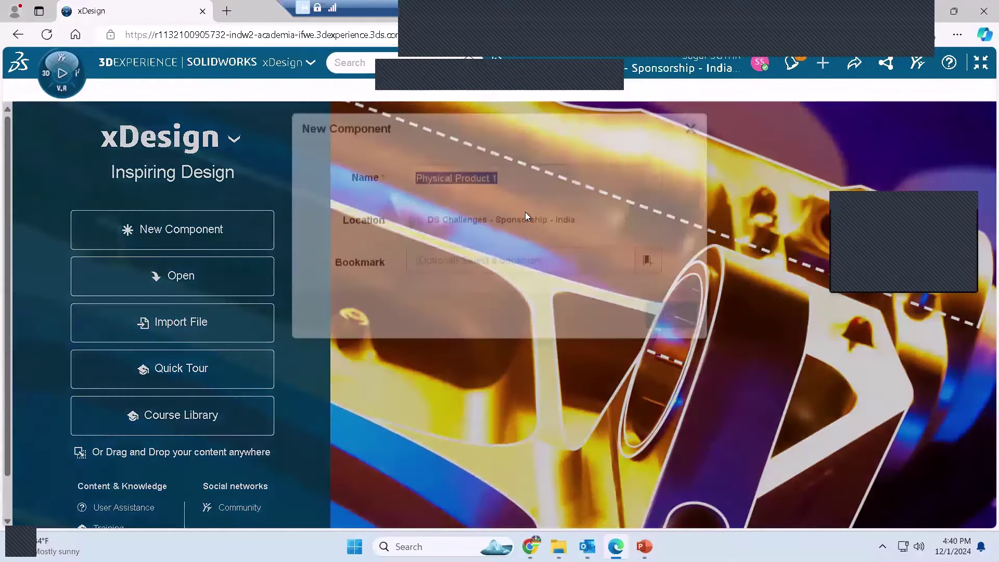
text(Sampl)
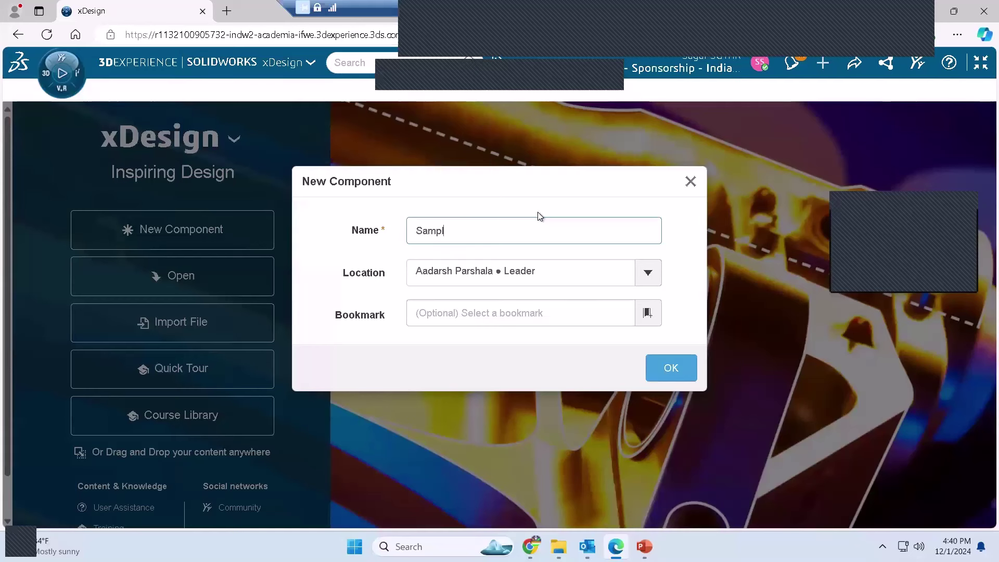
text(e_Cube)
Set the new component's location to GOV-High-School-Tezu-0026 and create the component
click(651, 278)
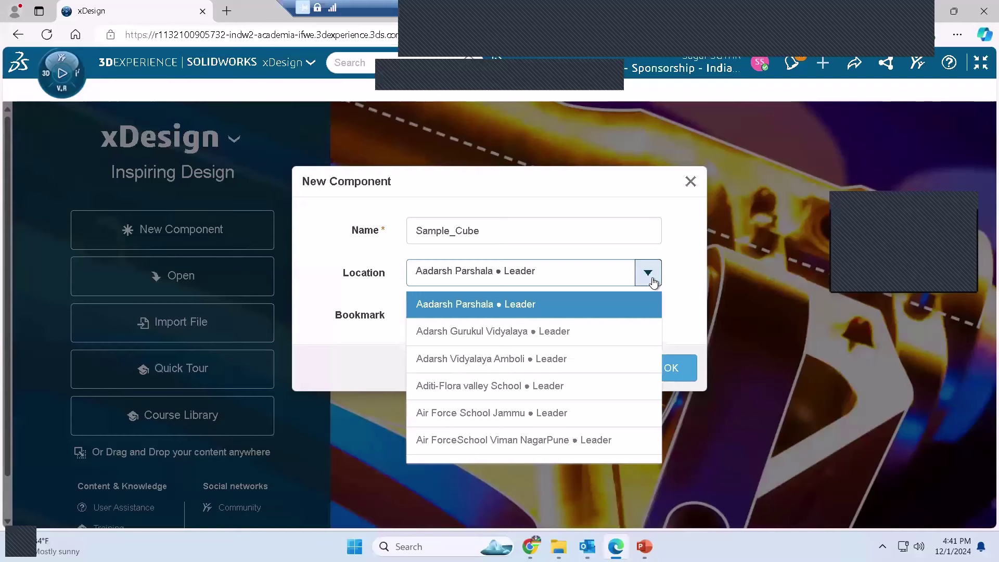
key(f)
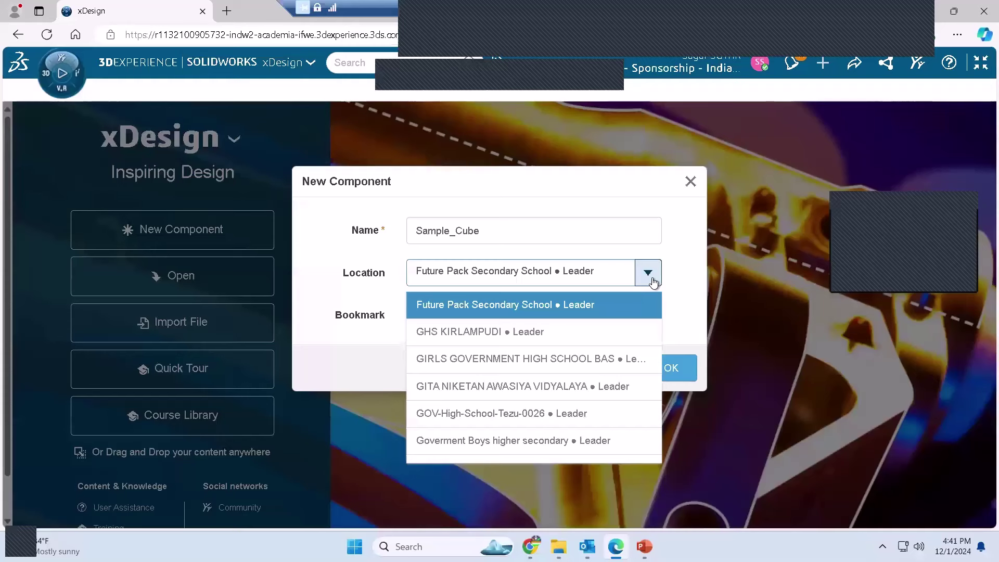
click(652, 279)
click(653, 280)
key(r)
key(u)
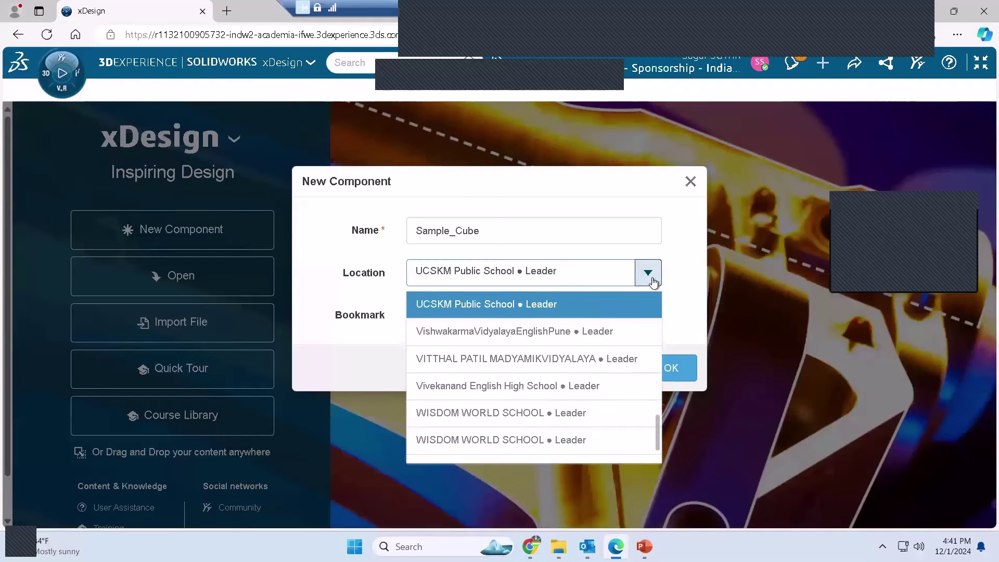
click(584, 278)
click(584, 277)
key(f)
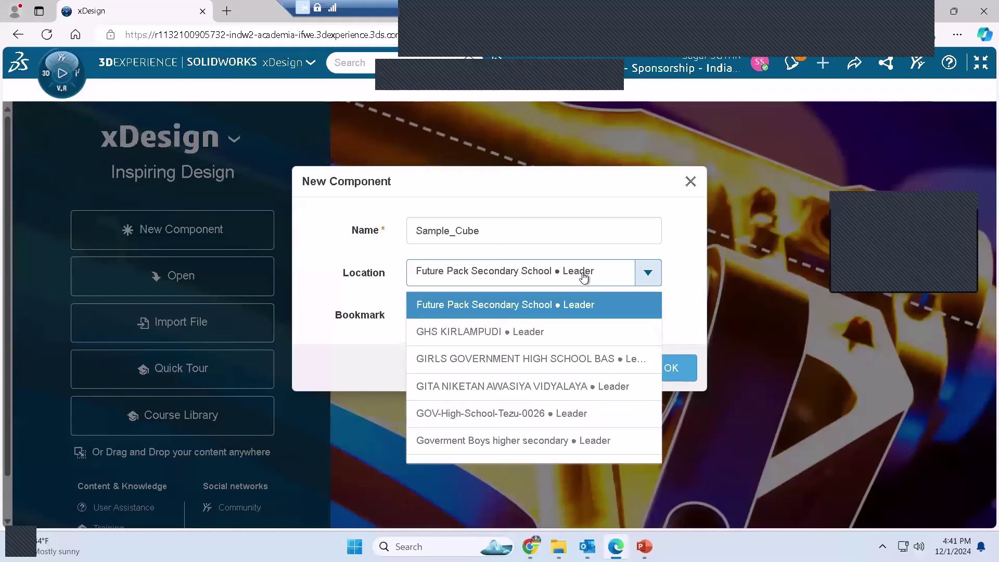
click(554, 417)
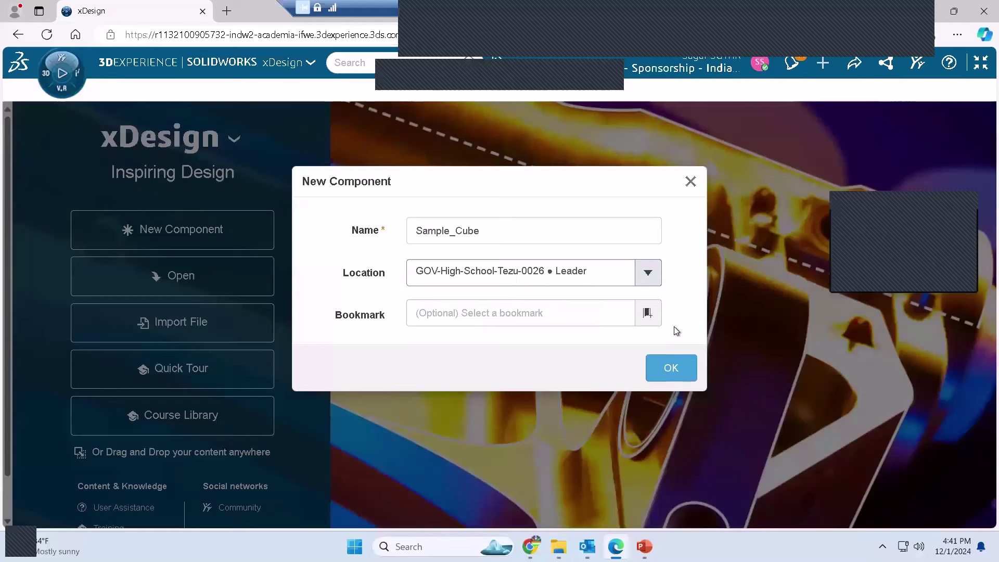
click(599, 275)
click(599, 274)
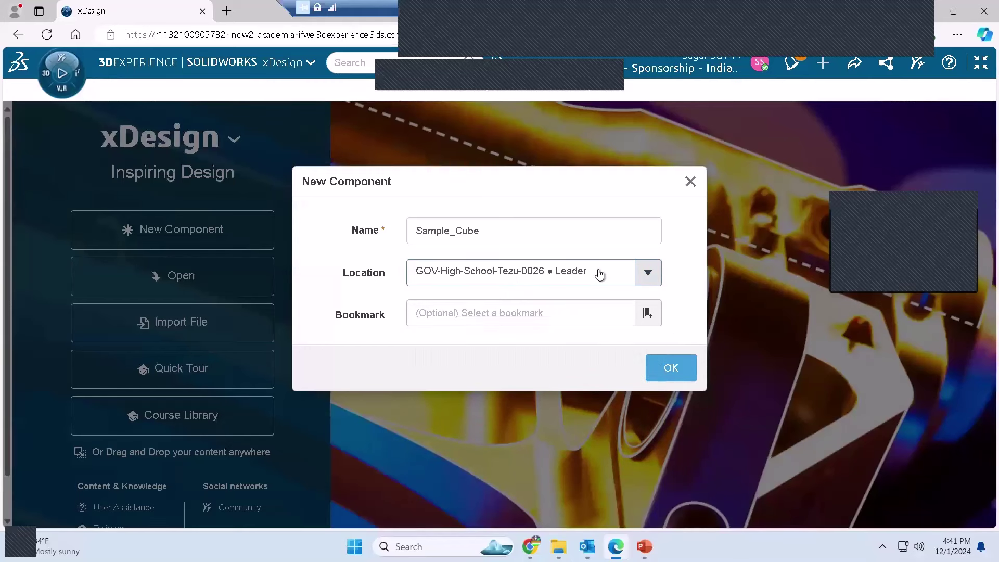
click(671, 374)
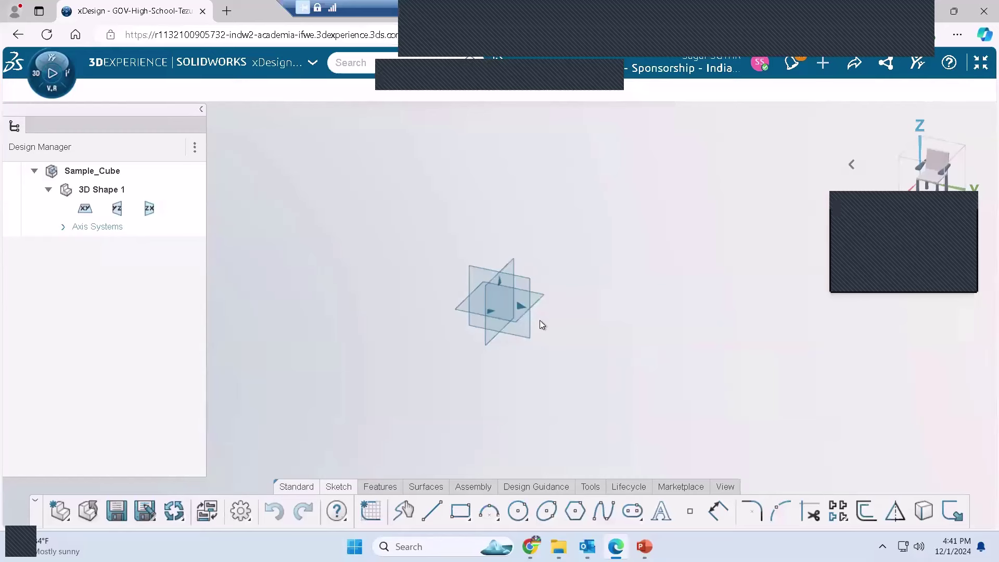
Start a sketch on the YZ plane and draw a corner rectangle about 16.4 cm wide from the origin
click(522, 283)
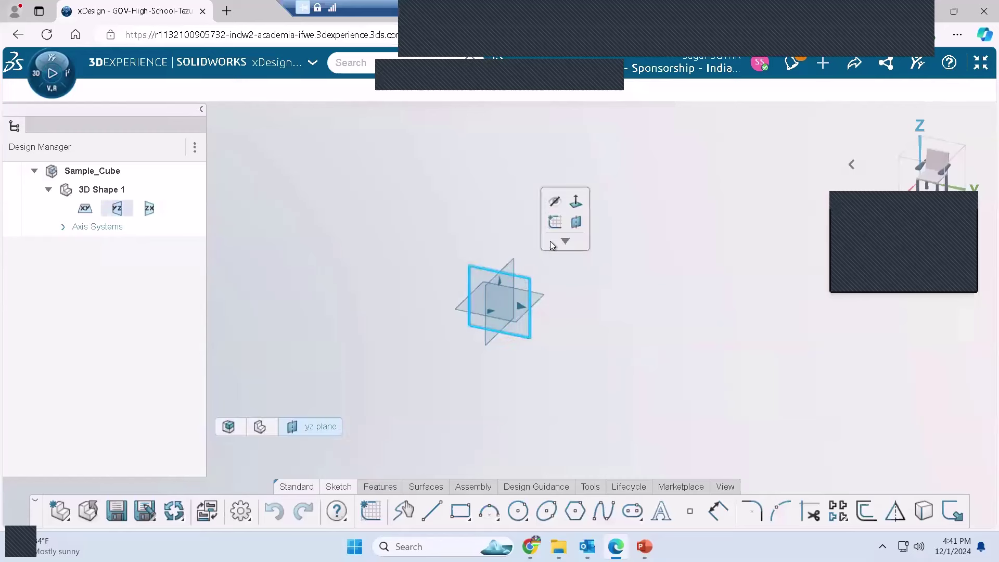
click(557, 229)
click(492, 370)
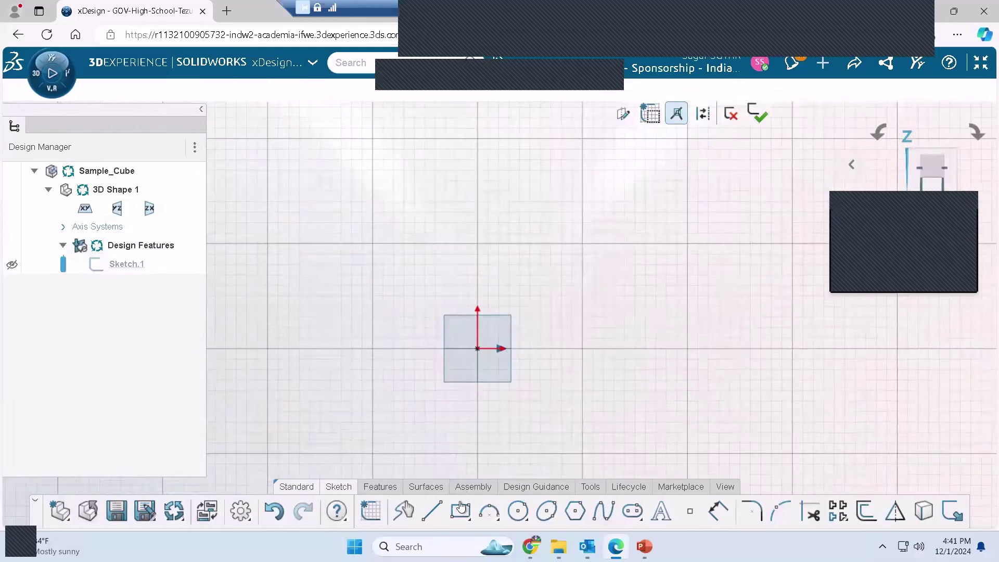
click(470, 519)
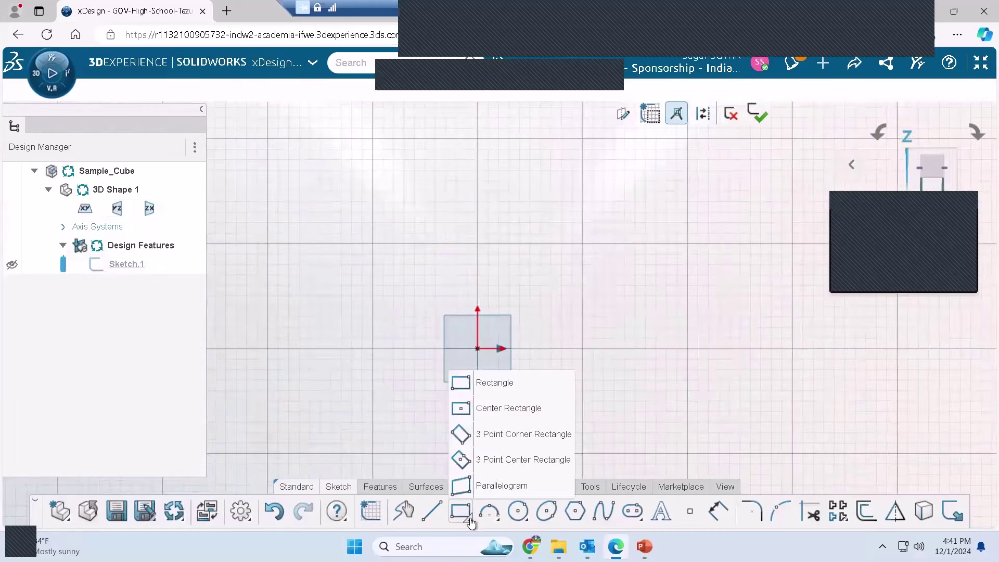
click(473, 382)
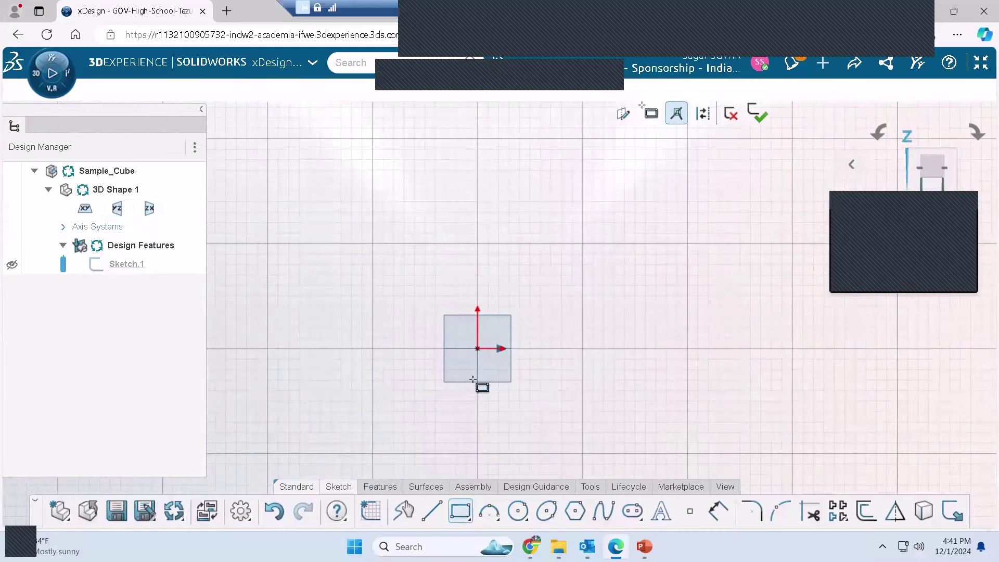
click(477, 348)
click(504, 324)
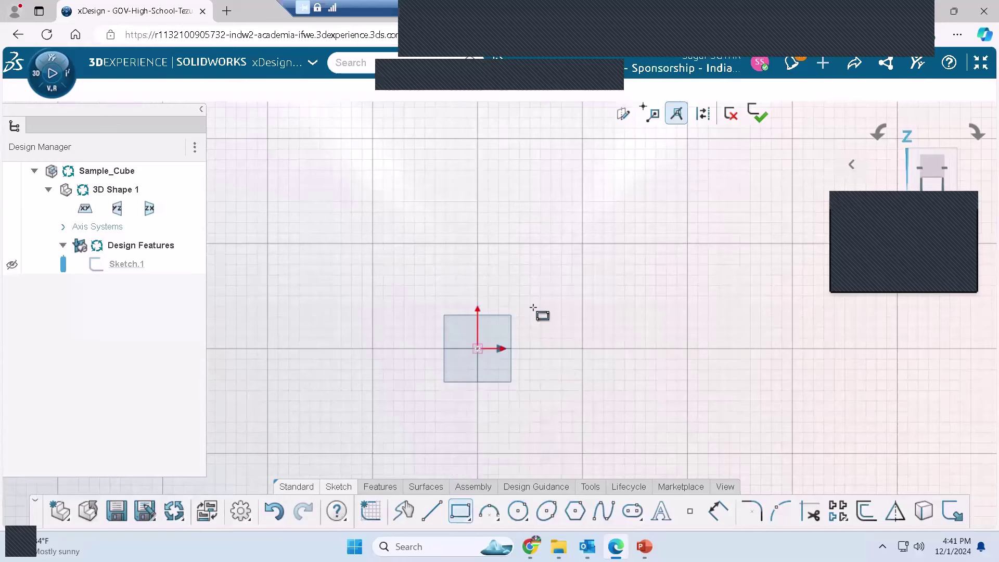
click(649, 197)
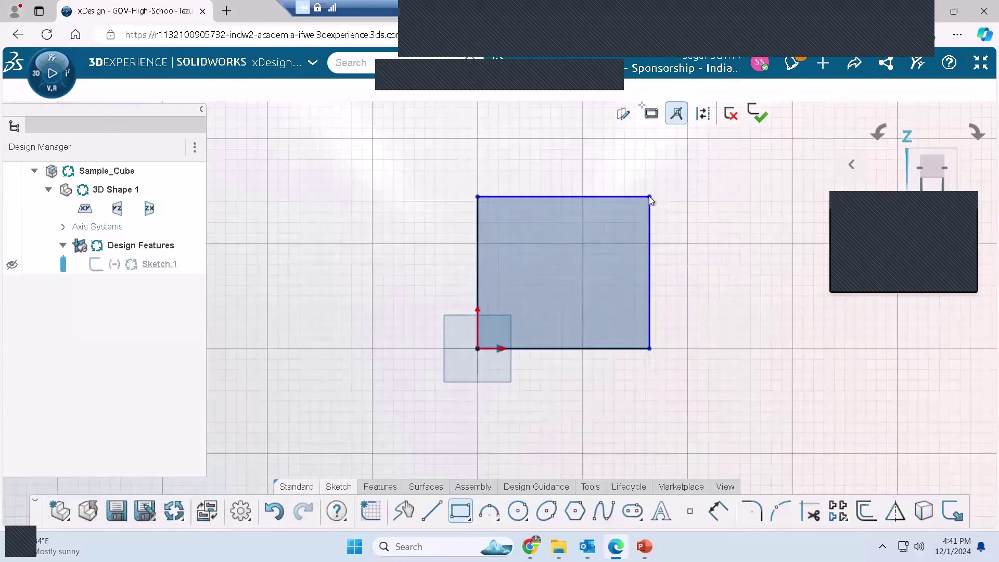
key(Escape)
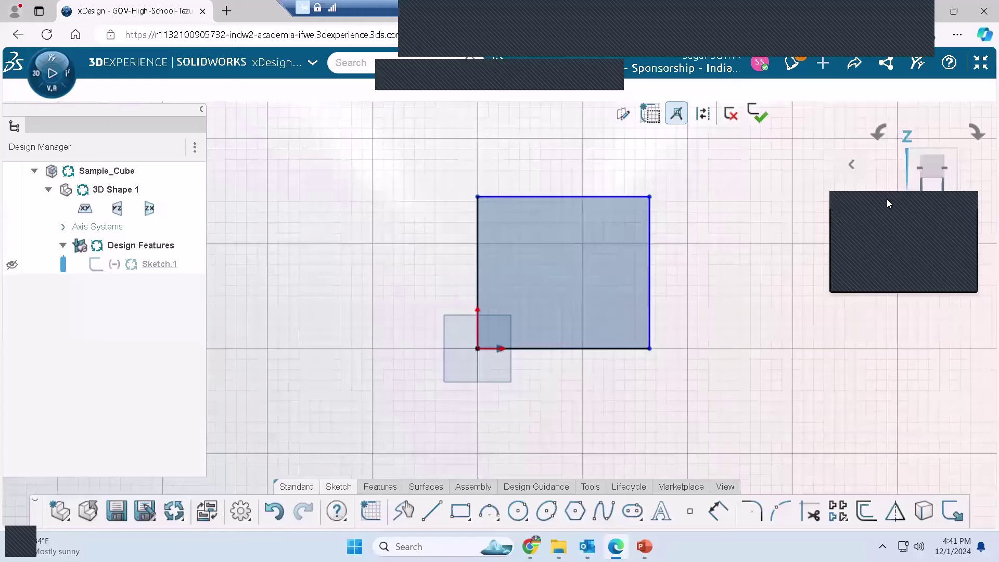
Dimension the rectangle's bottom edge to 12 cm
click(936, 247)
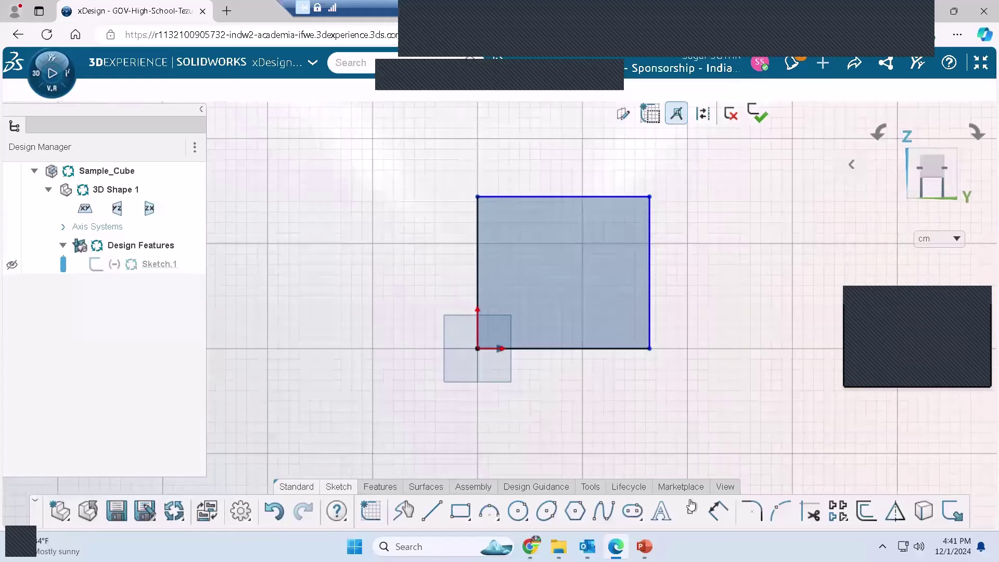
click(717, 511)
click(593, 348)
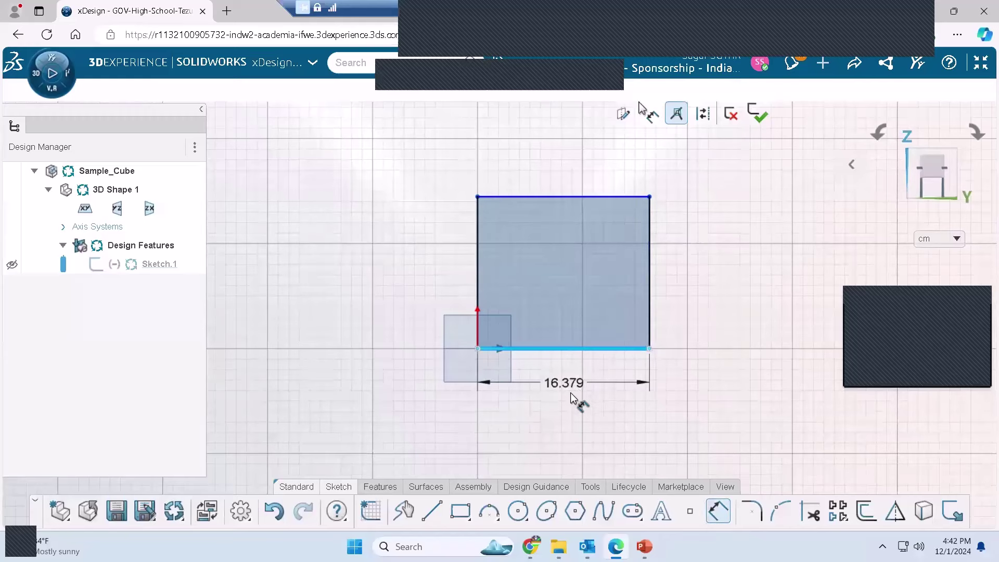
click(568, 414)
text(12)
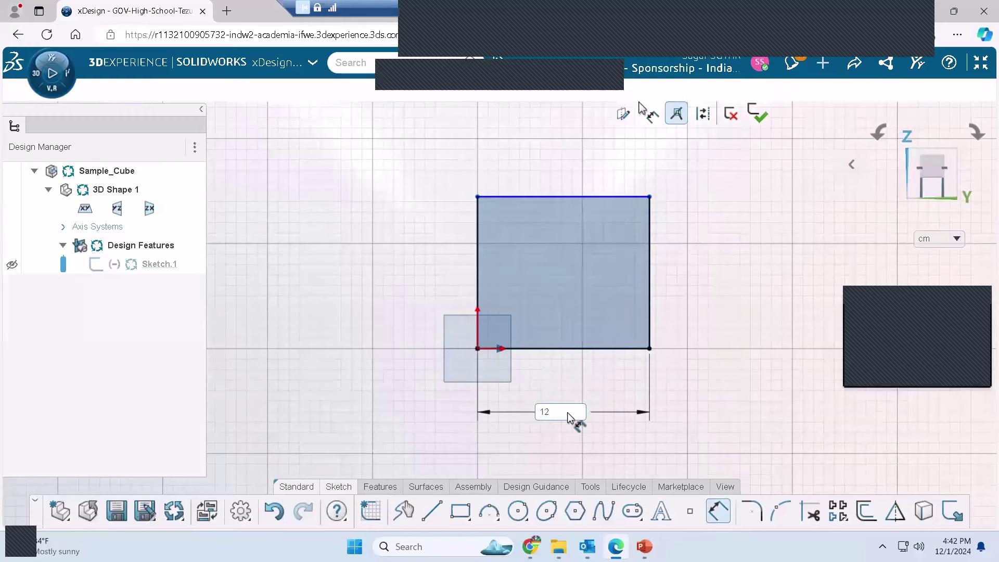
key(Return)
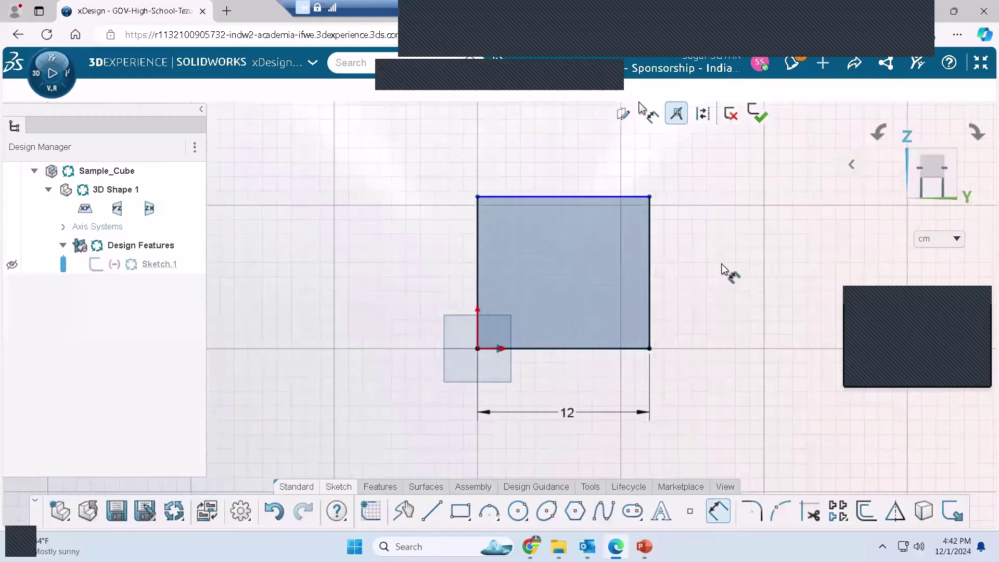
Dimension the rectangle's right vertical edge to 12 cm and exit the sketch
click(652, 276)
click(693, 263)
text(2)
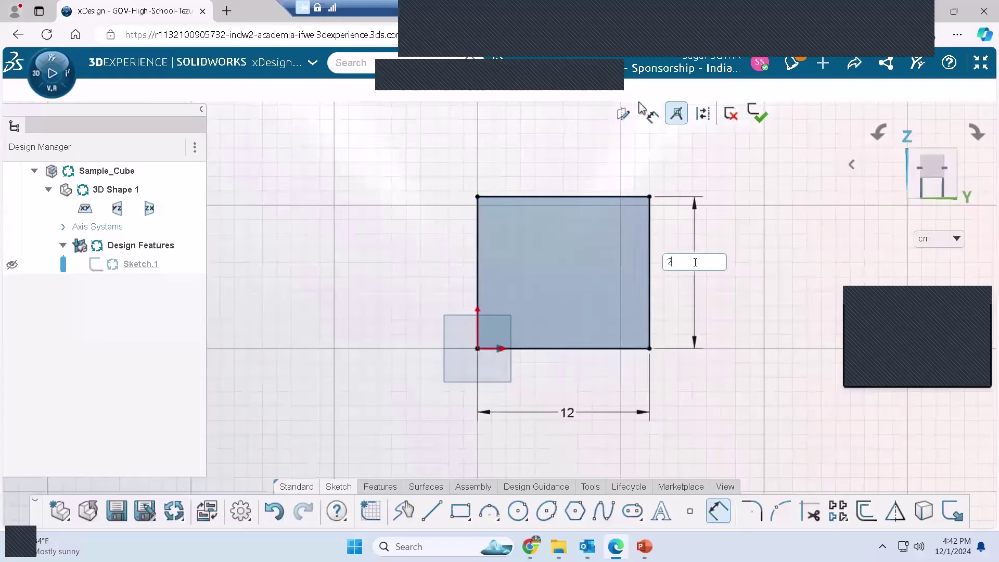
text(12)
key(Return)
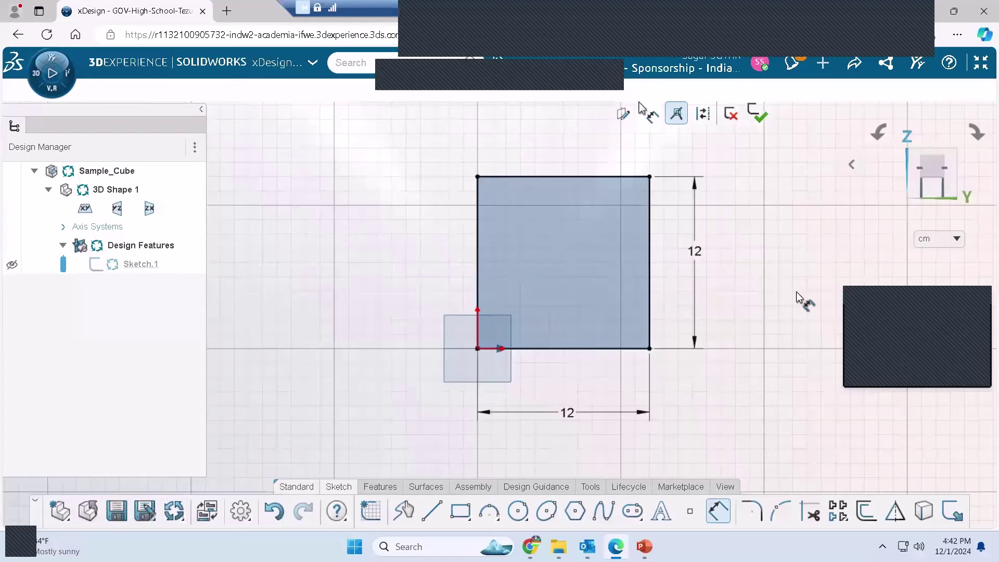
click(756, 114)
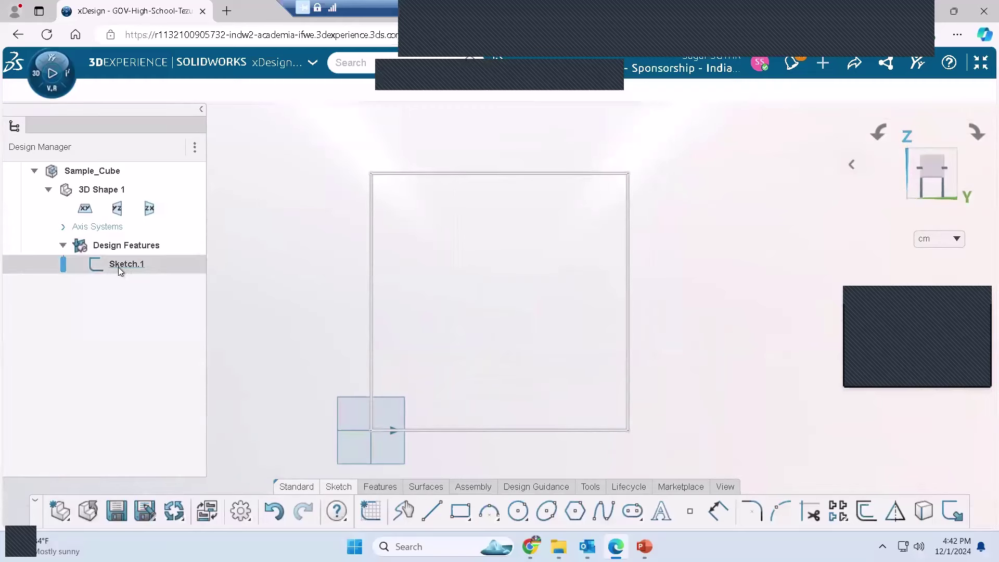
Extrude the square sketch profile as a solid, blind, with a distance of 12 cm
click(374, 489)
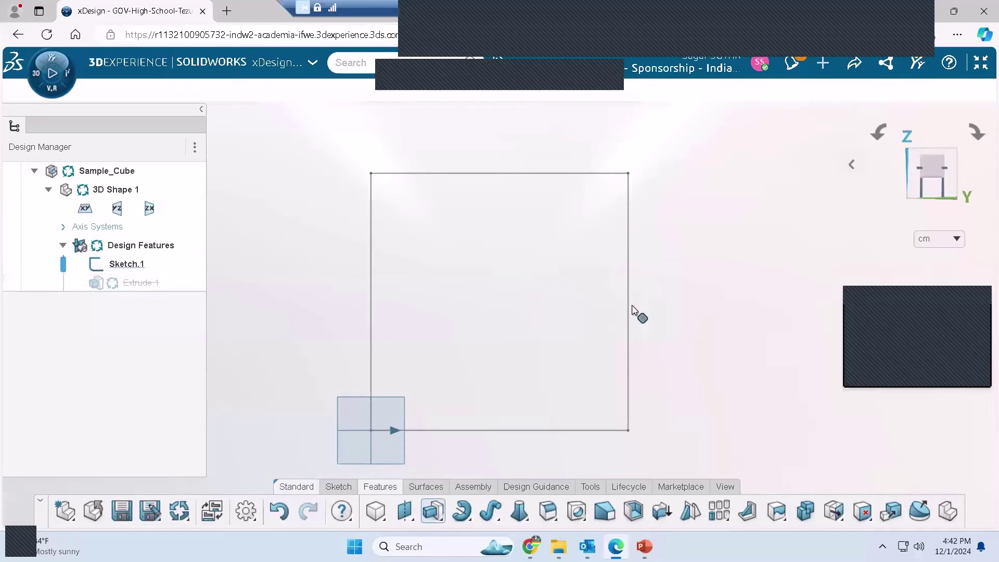
click(552, 265)
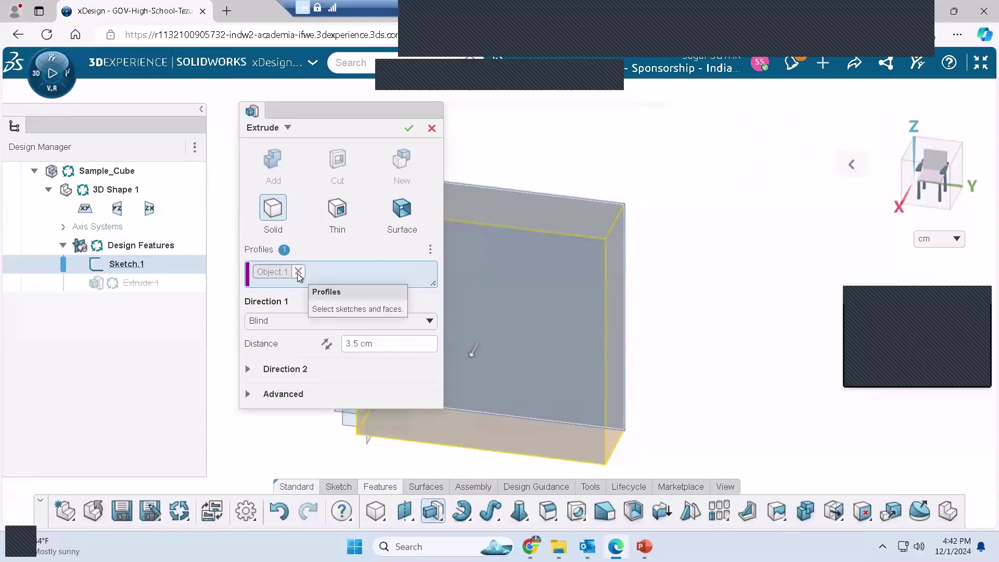
click(363, 351)
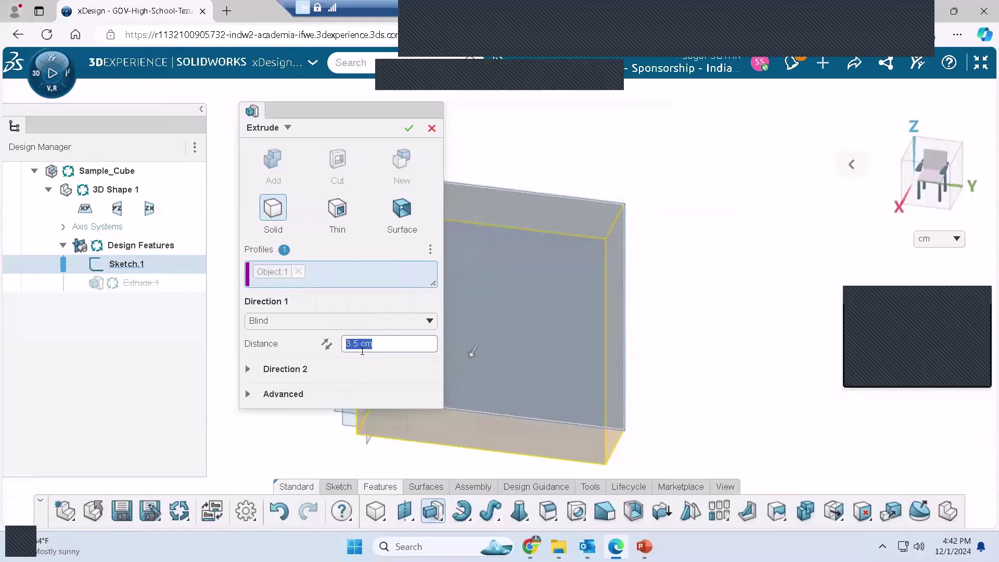
text(12)
key(Return)
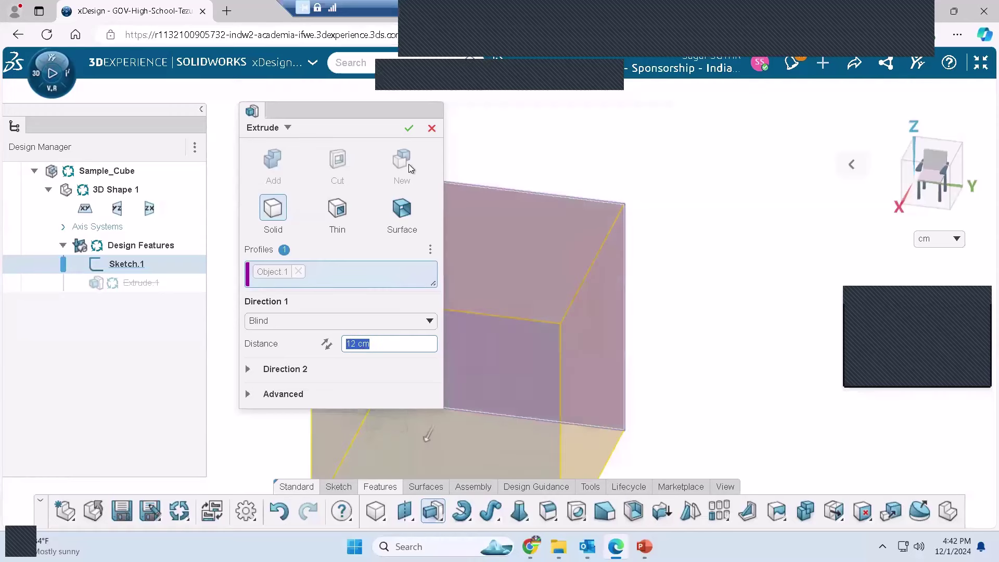
click(409, 127)
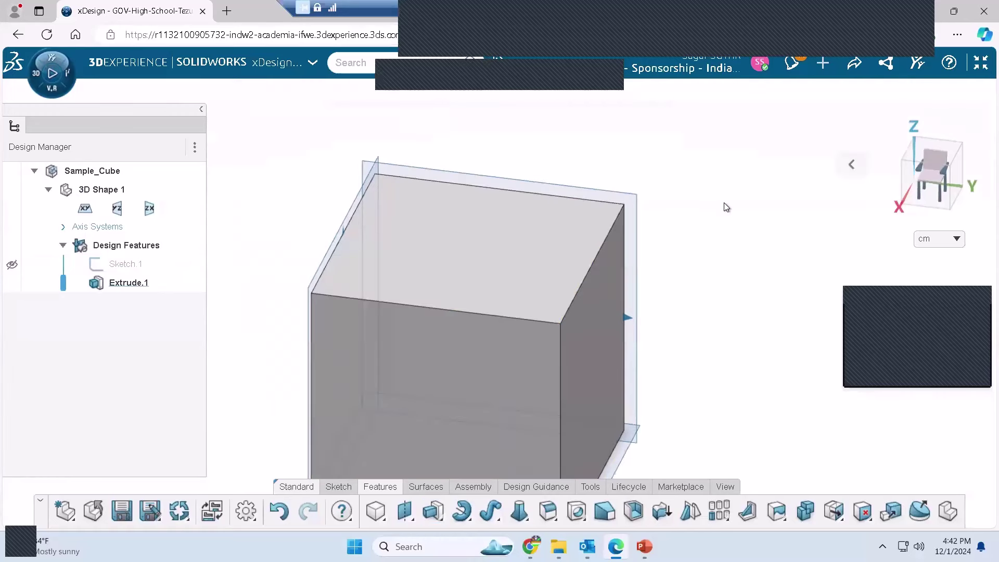
scroll(726, 207, down, 2)
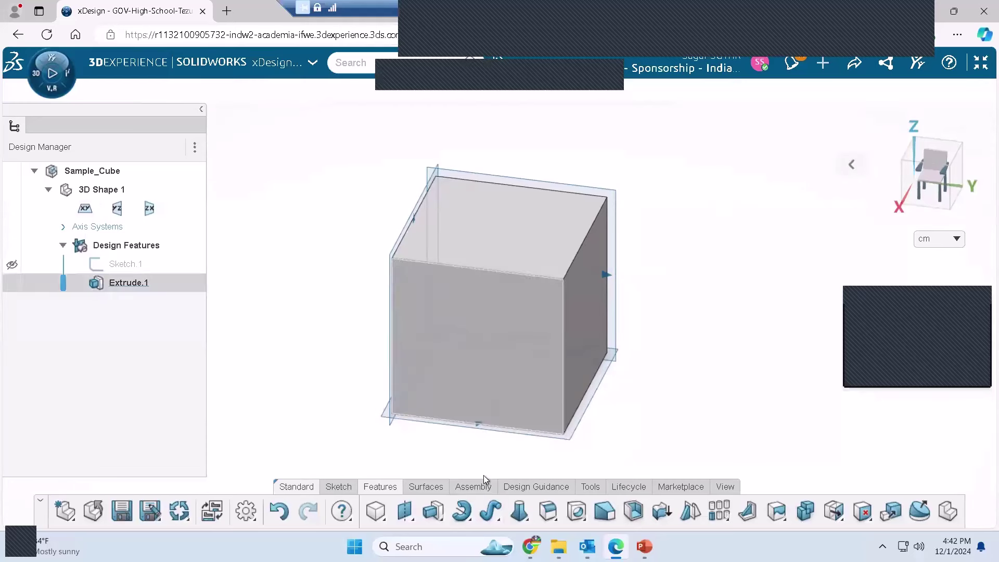
Evaluate the cube body's weight properties, examine its volume, and close the evaluation
click(599, 492)
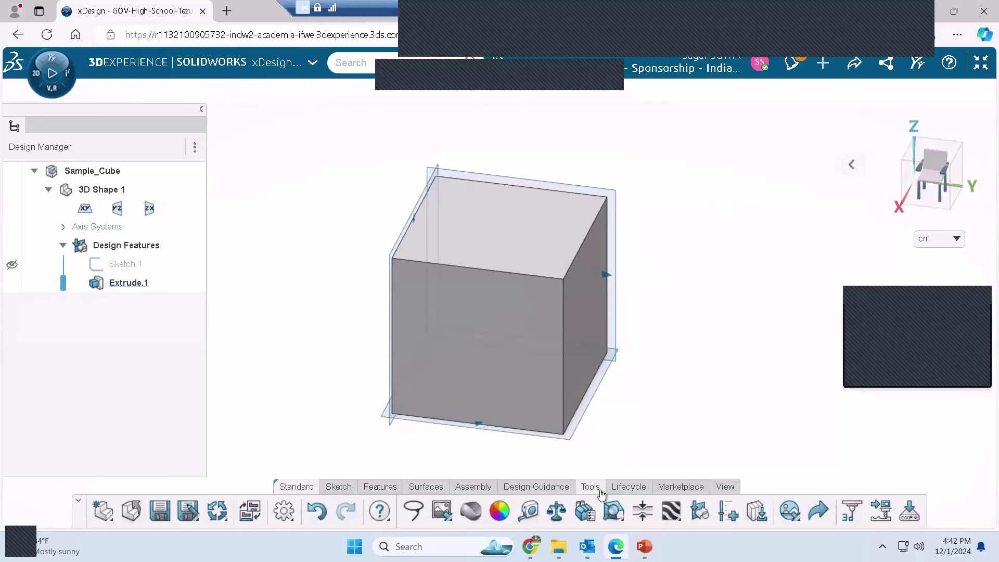
click(556, 510)
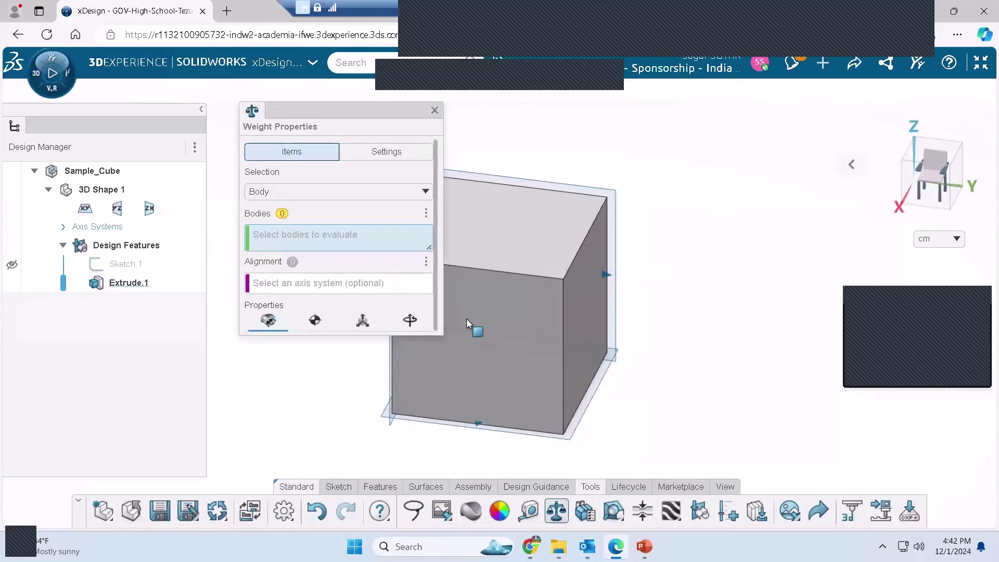
click(527, 298)
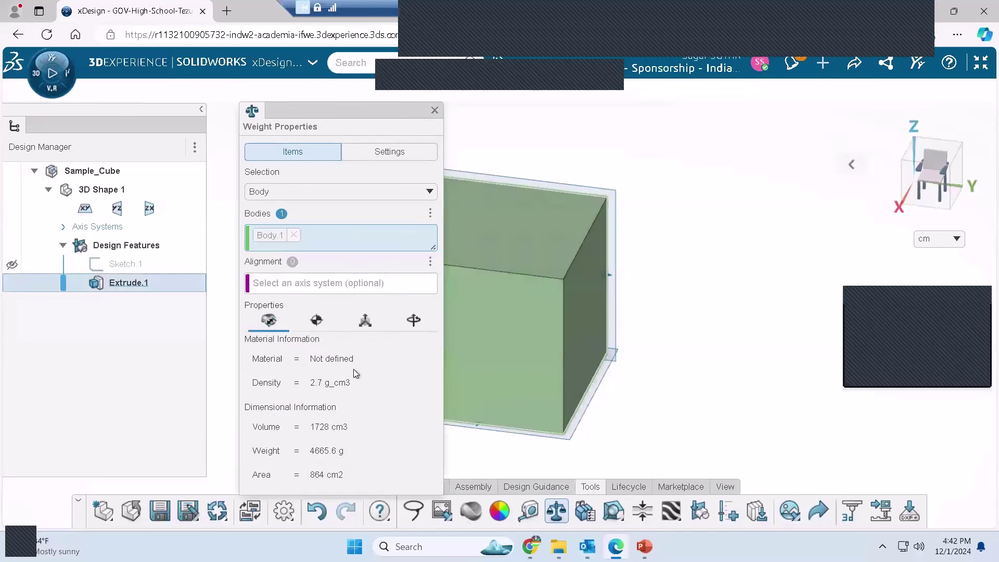
drag(311, 427, 363, 426)
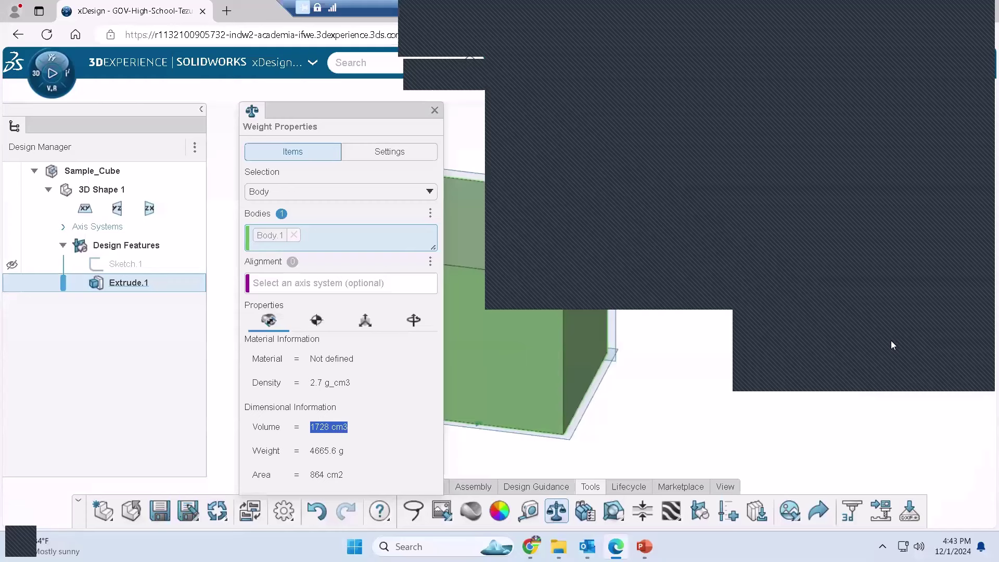
click(305, 39)
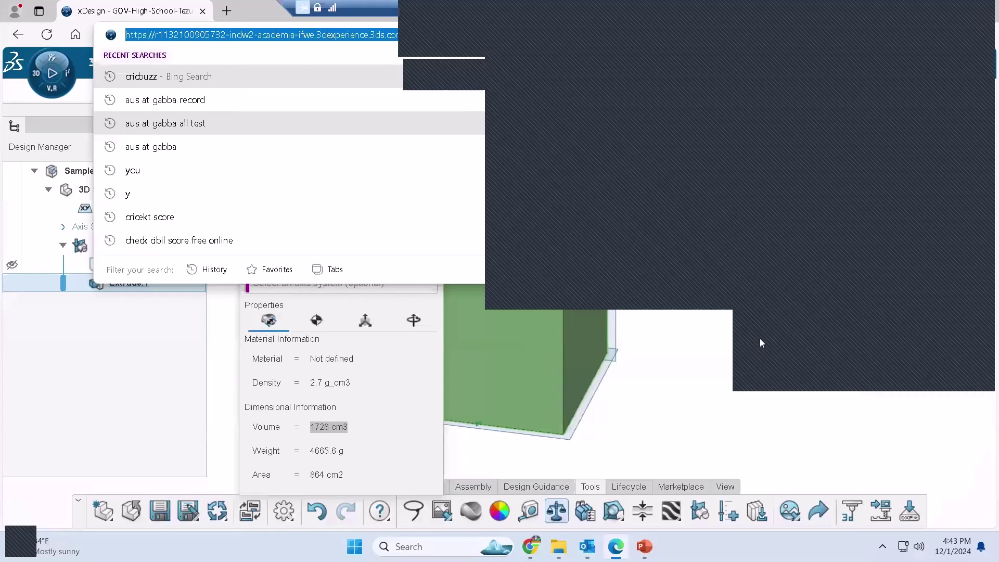
click(710, 361)
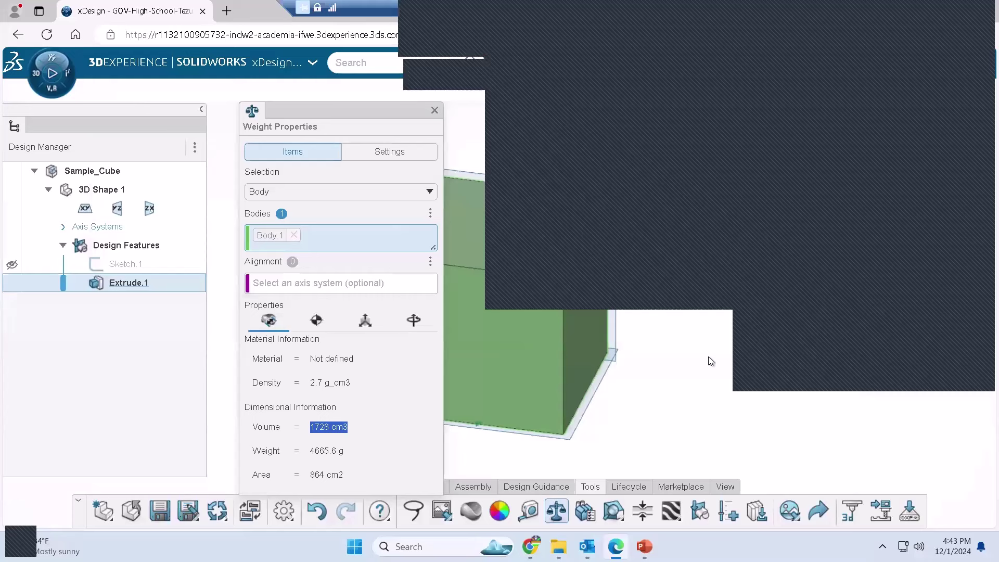
click(434, 110)
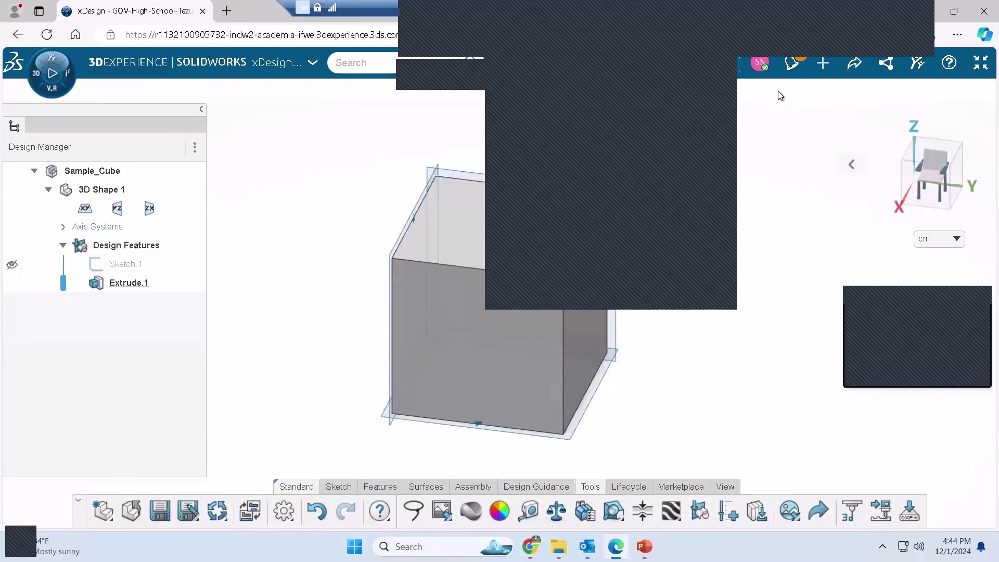
click(882, 42)
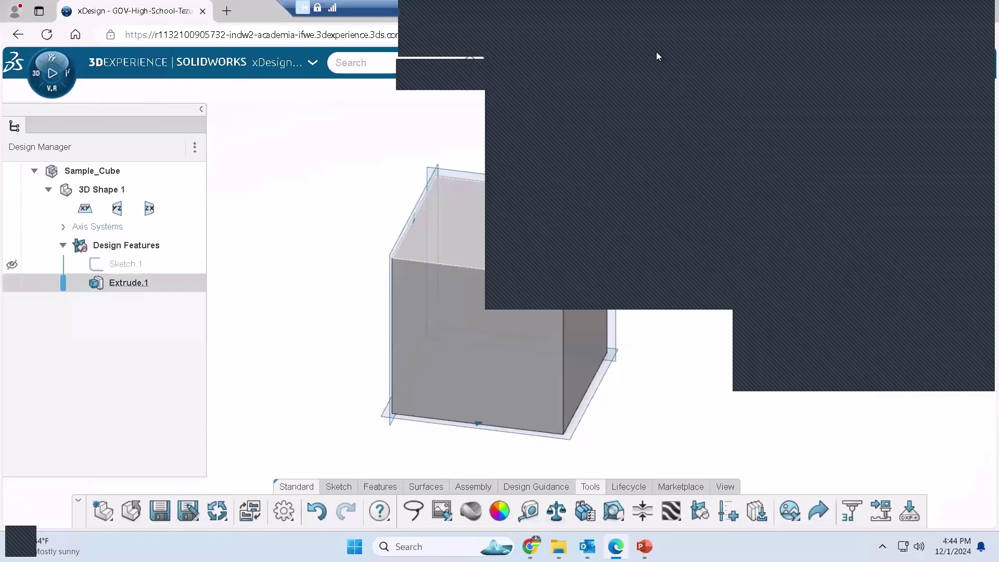
Delete the cube's sketch with the Delete Selected option and delete the remaining extrude feature
click(131, 265)
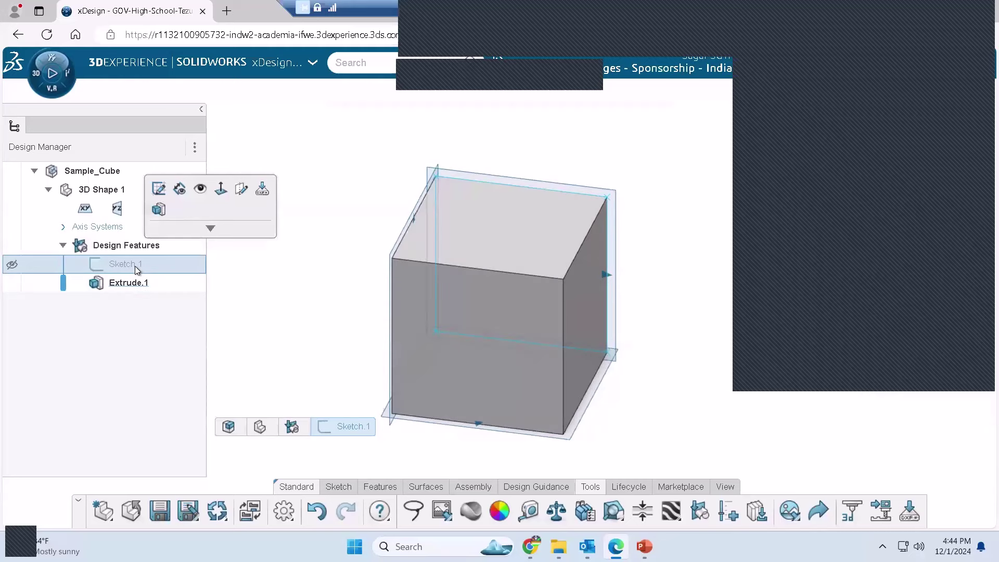
key(Delete)
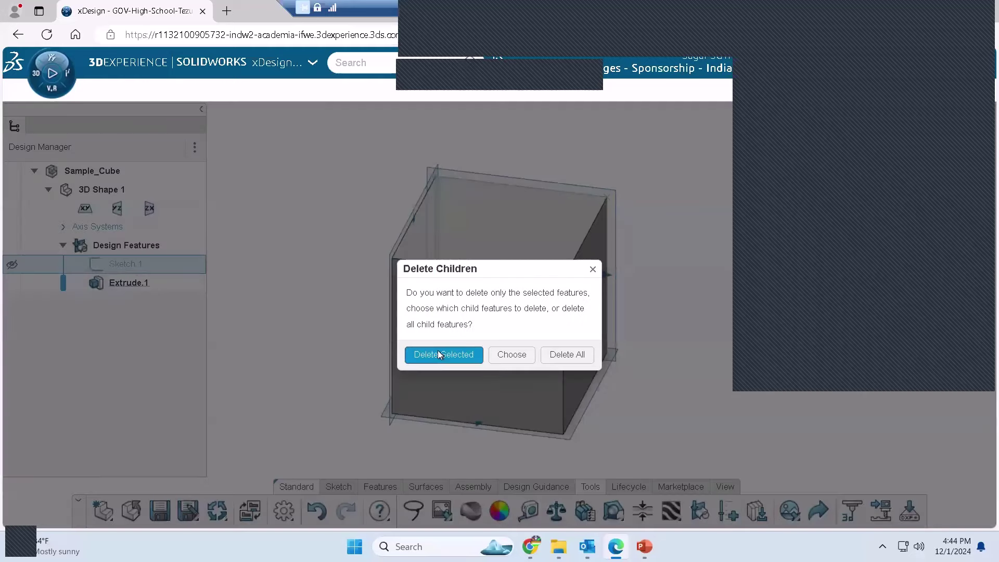
click(438, 353)
click(149, 264)
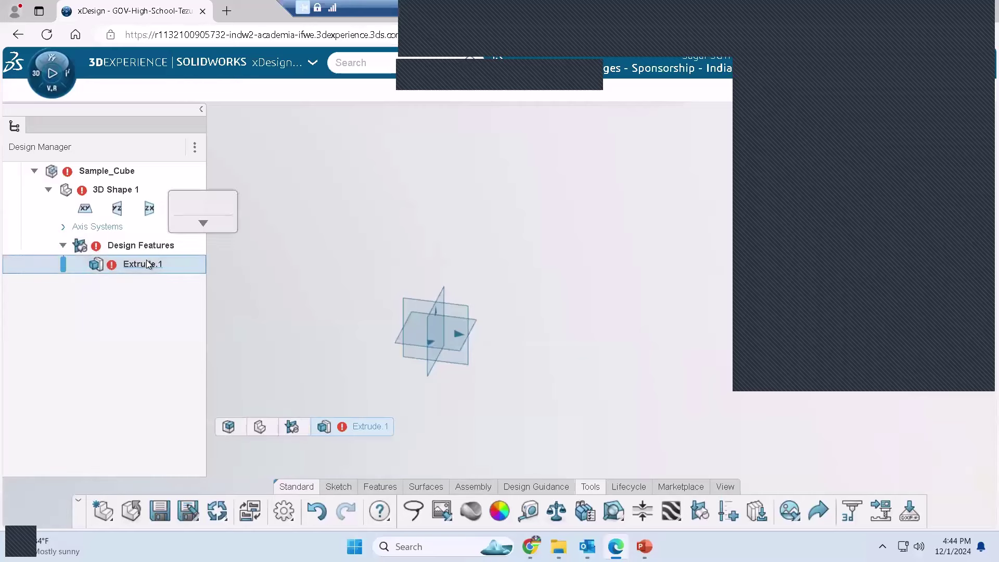
key(Delete)
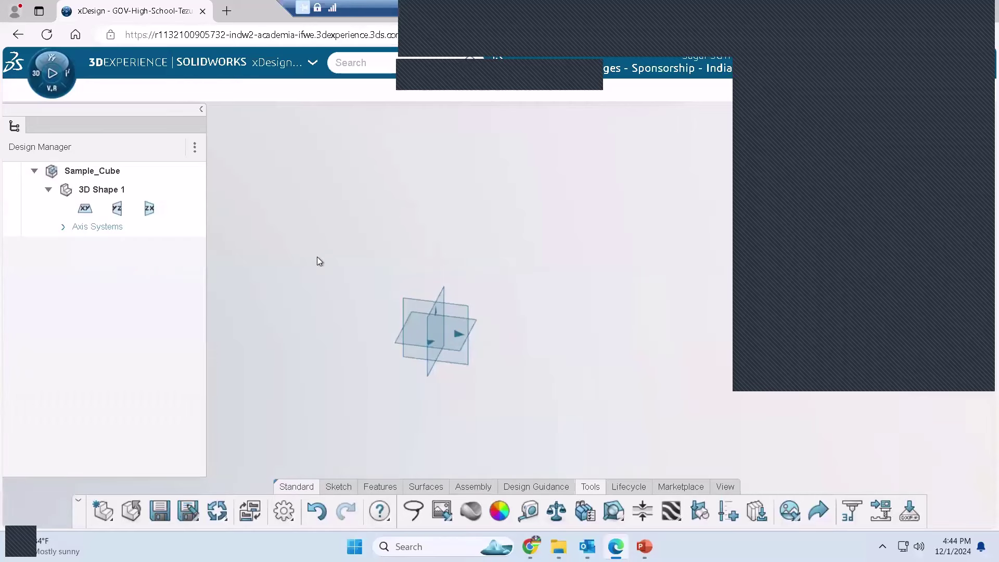
Start a sketch on the YZ plane and draw a corner rectangle about 10.9 cm wide from the origin
click(466, 313)
click(499, 256)
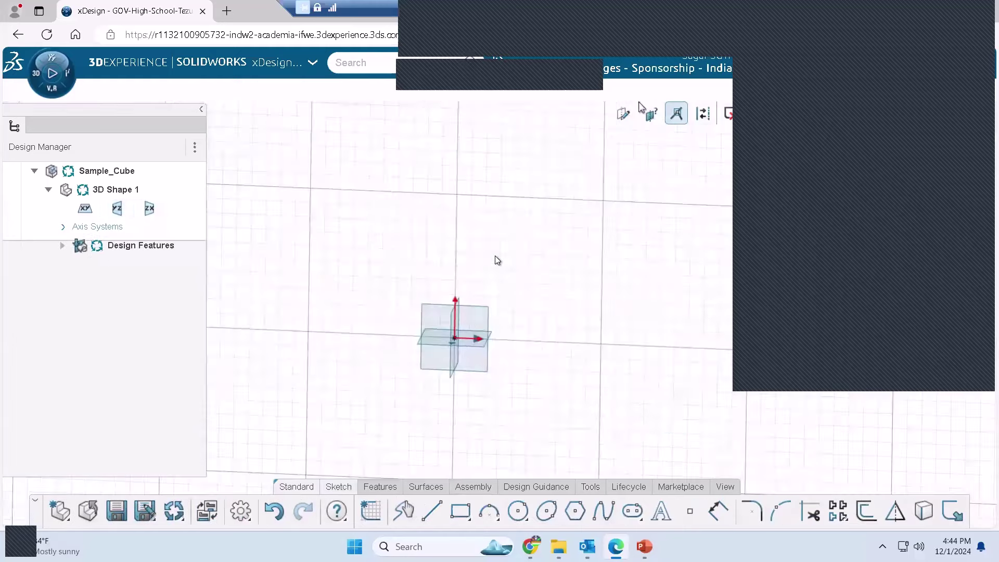
click(461, 512)
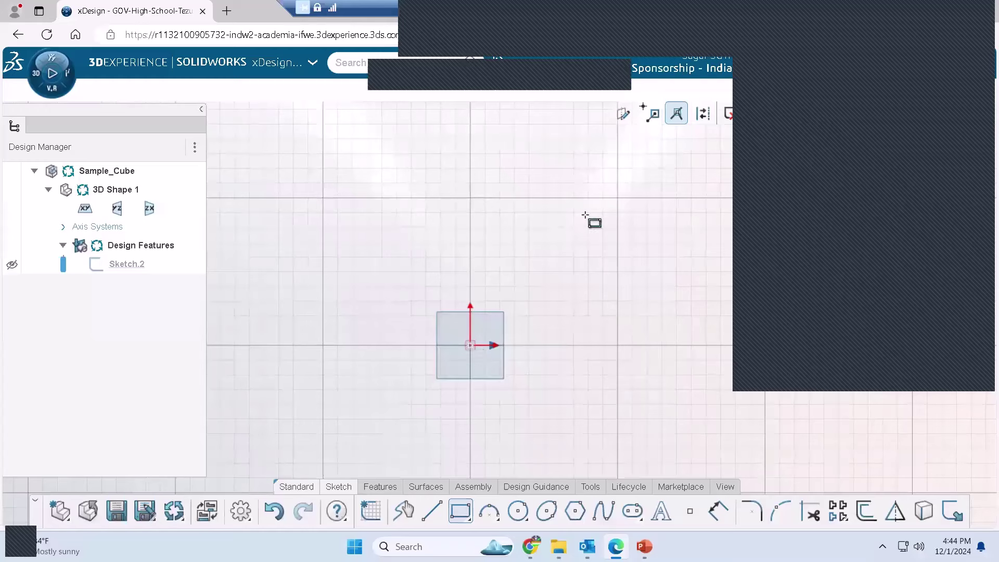
click(469, 345)
click(630, 185)
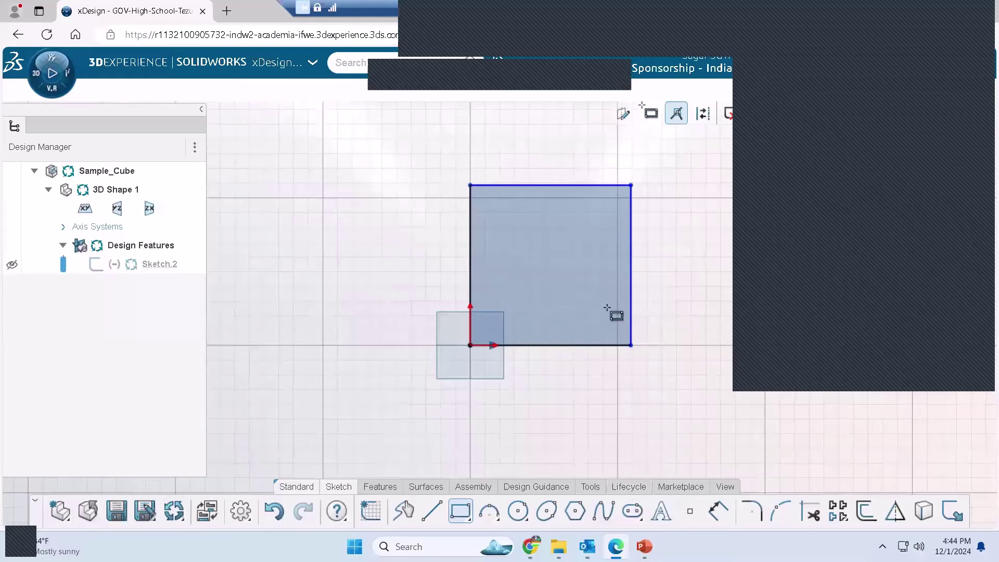
Dimension the new rectangle's bottom edge to 12 cm
click(718, 511)
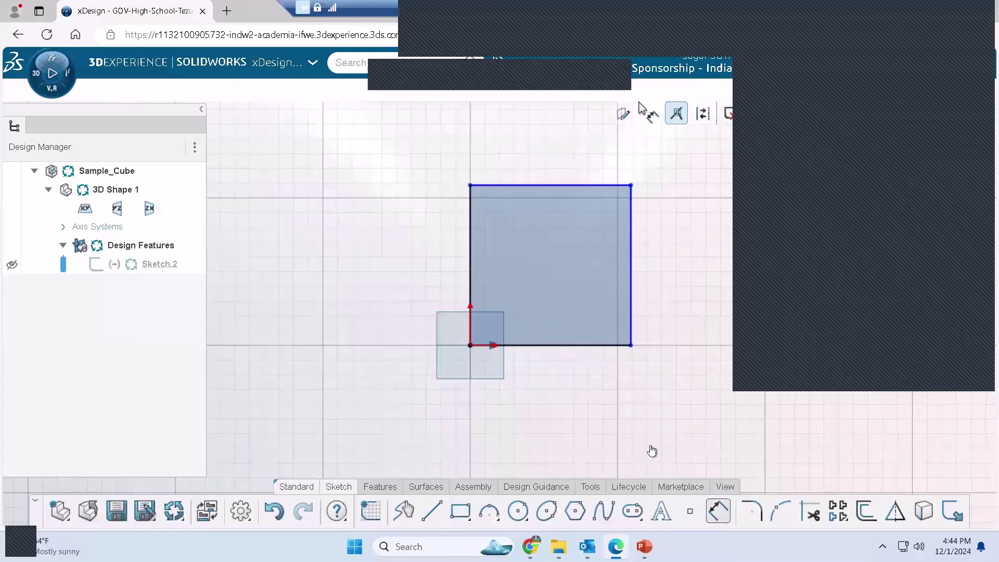
click(565, 347)
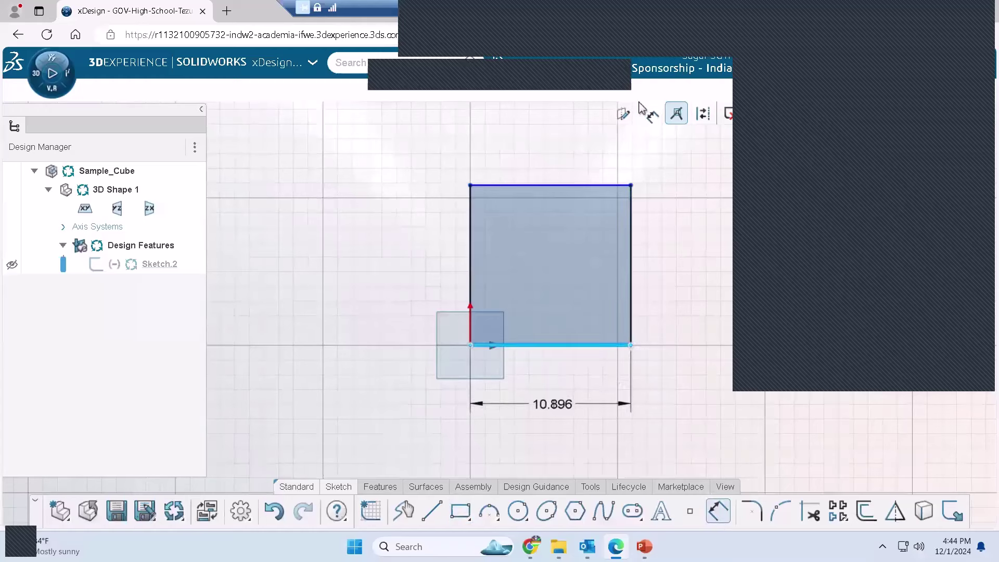
click(552, 404)
text(12)
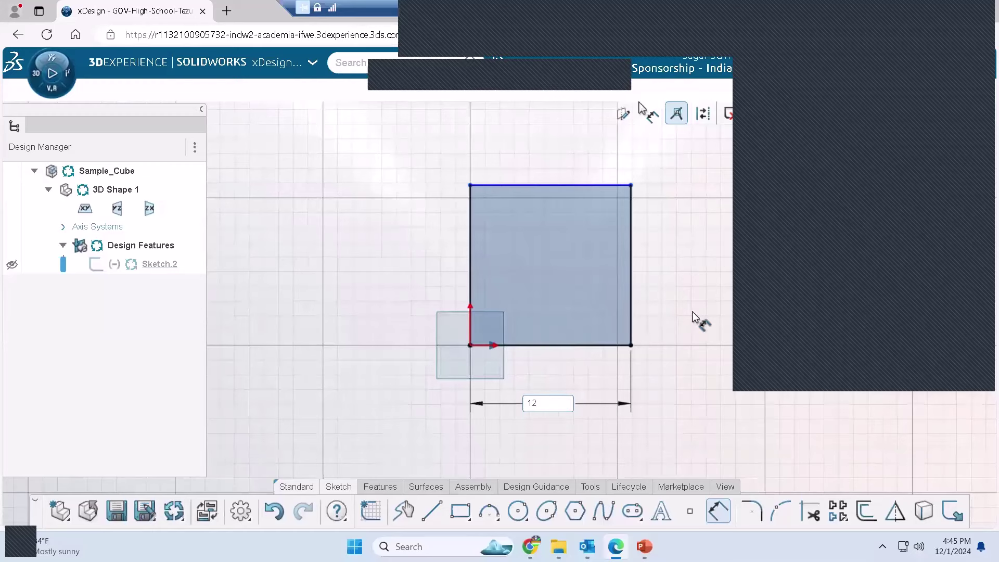
key(Return)
Dimension the new rectangle's right vertical edge to 12 cm and exit the sketch
click(630, 289)
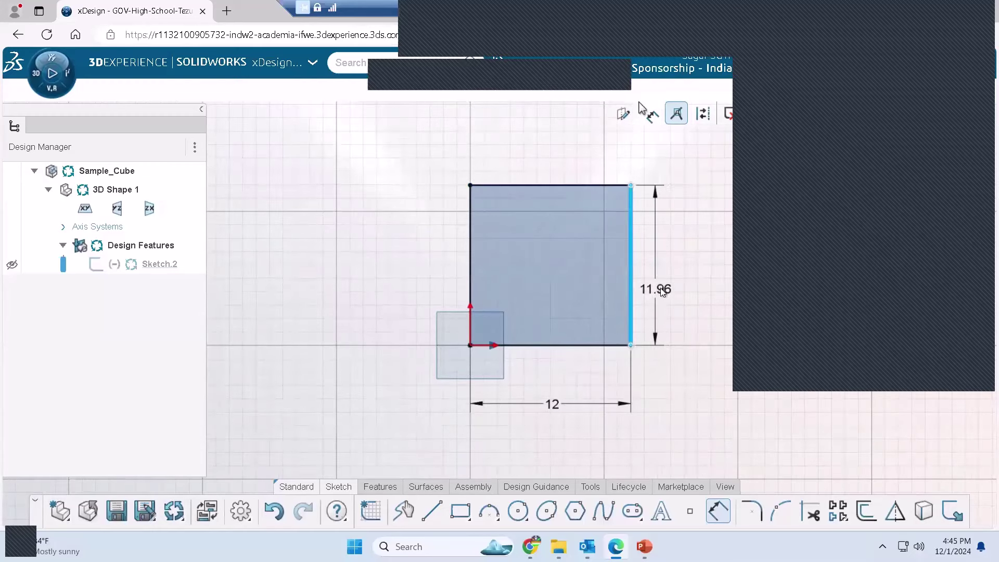
click(662, 290)
text(12)
key(Return)
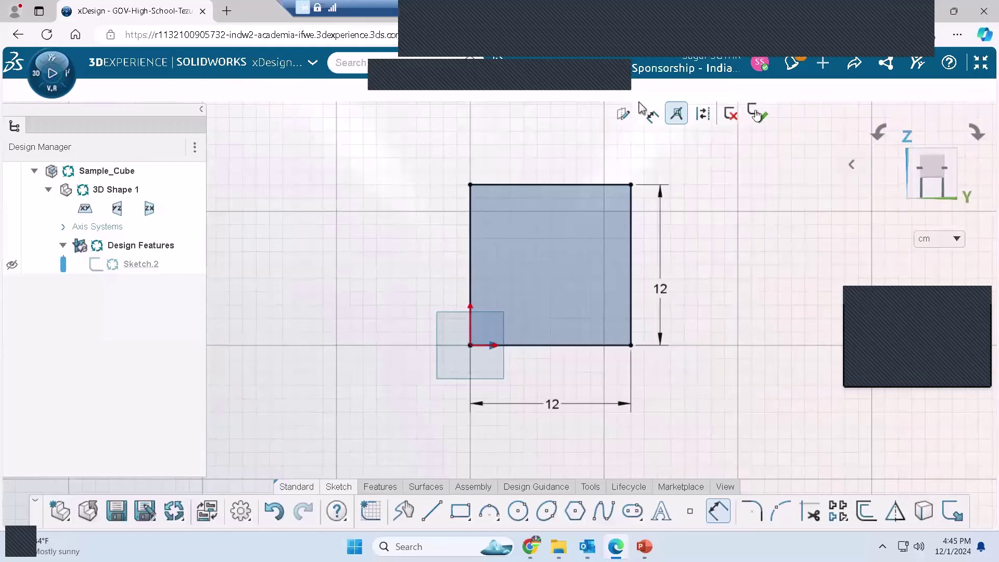
click(758, 111)
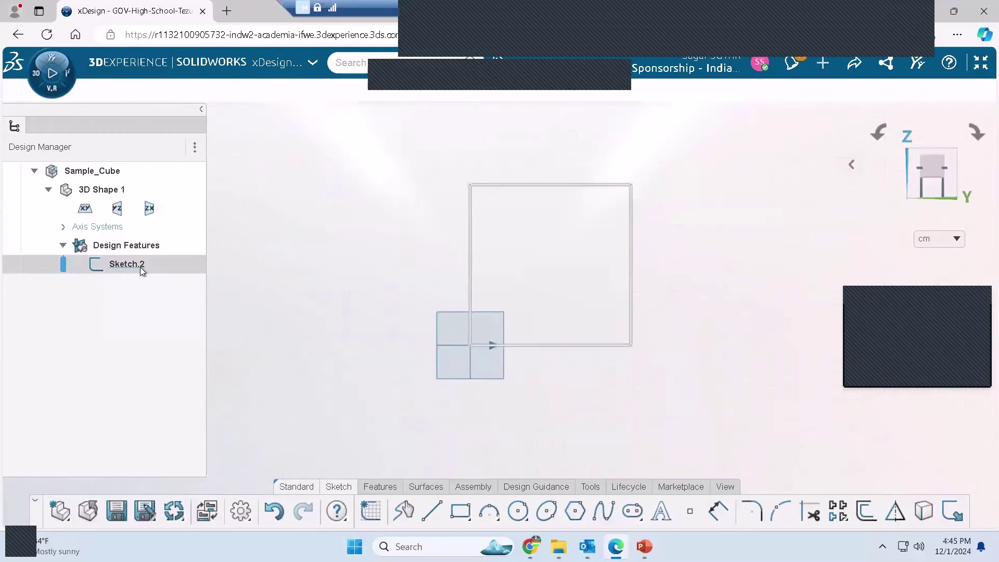
Extrude the redrawn square profile 12 cm in a blind direction to form the solid cube
click(380, 487)
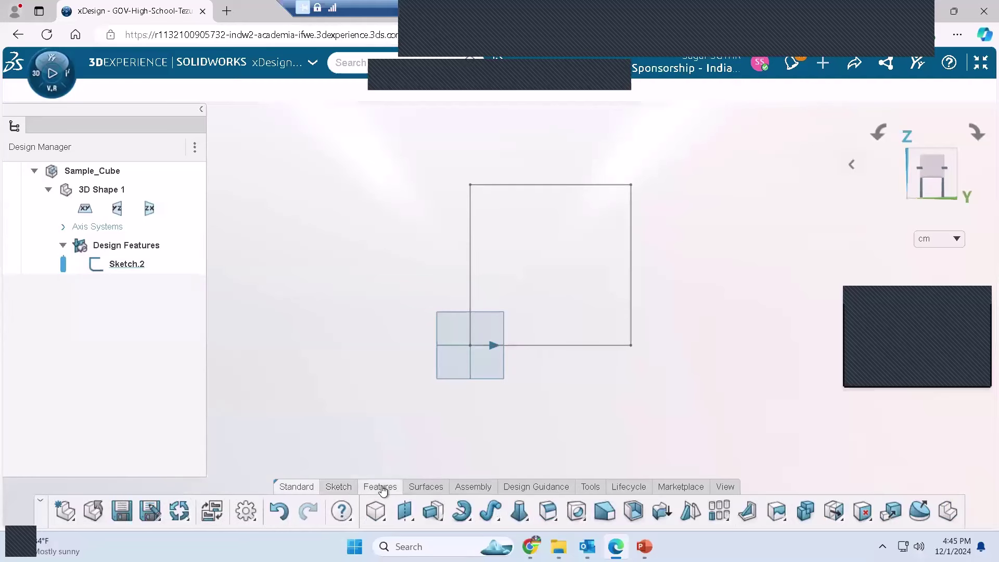
click(433, 512)
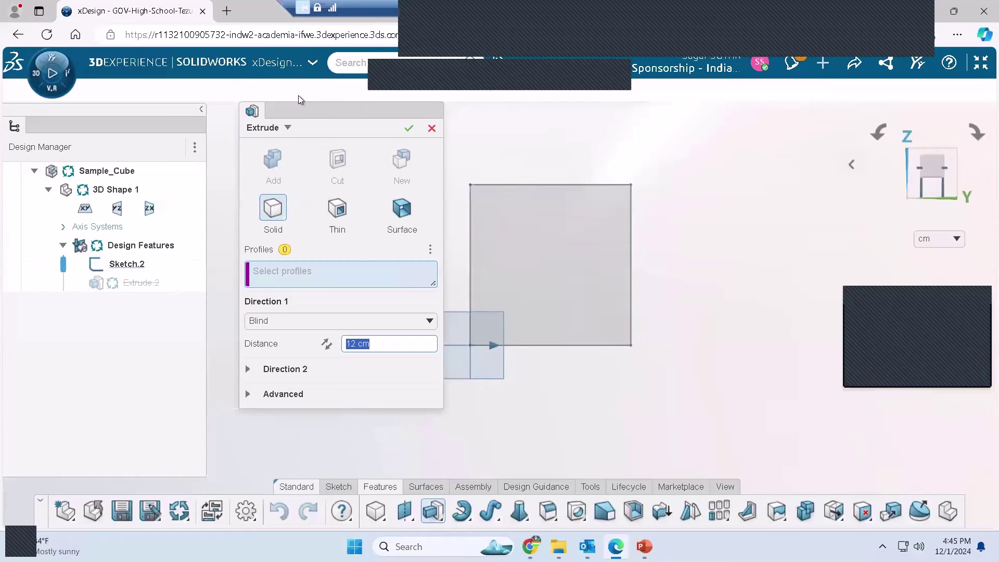
drag(298, 114, 262, 116)
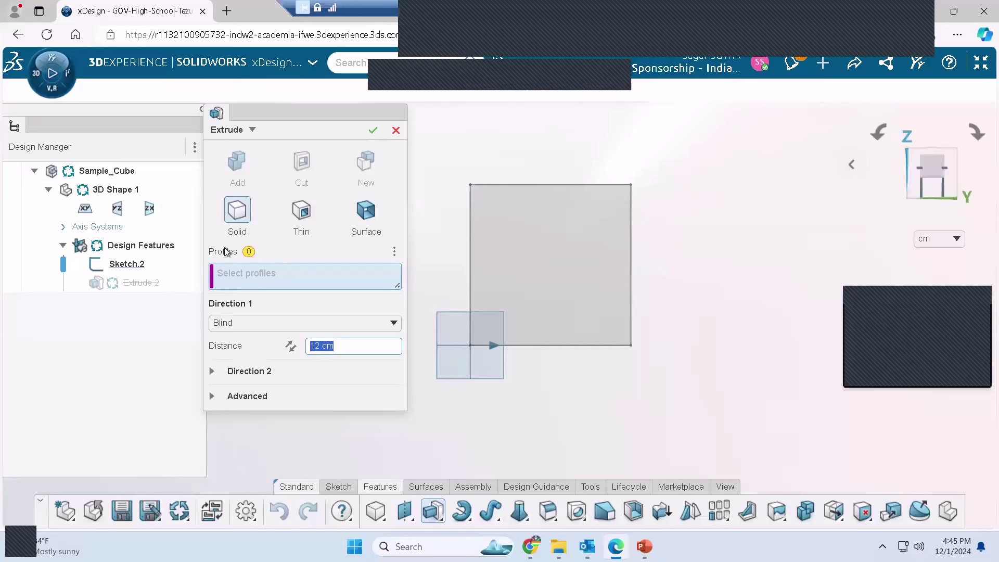
click(564, 227)
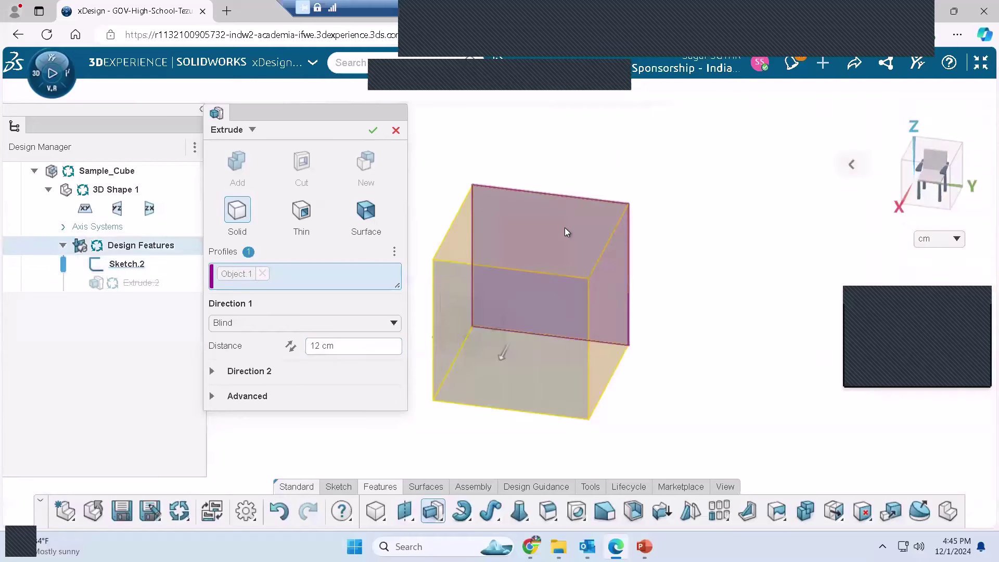
click(339, 347)
text(12)
key(Return)
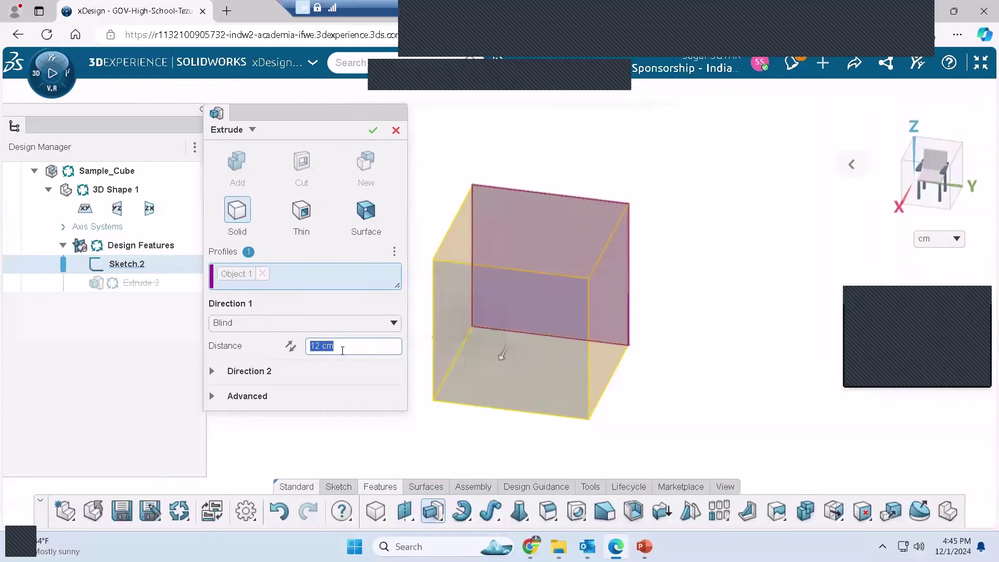
click(373, 131)
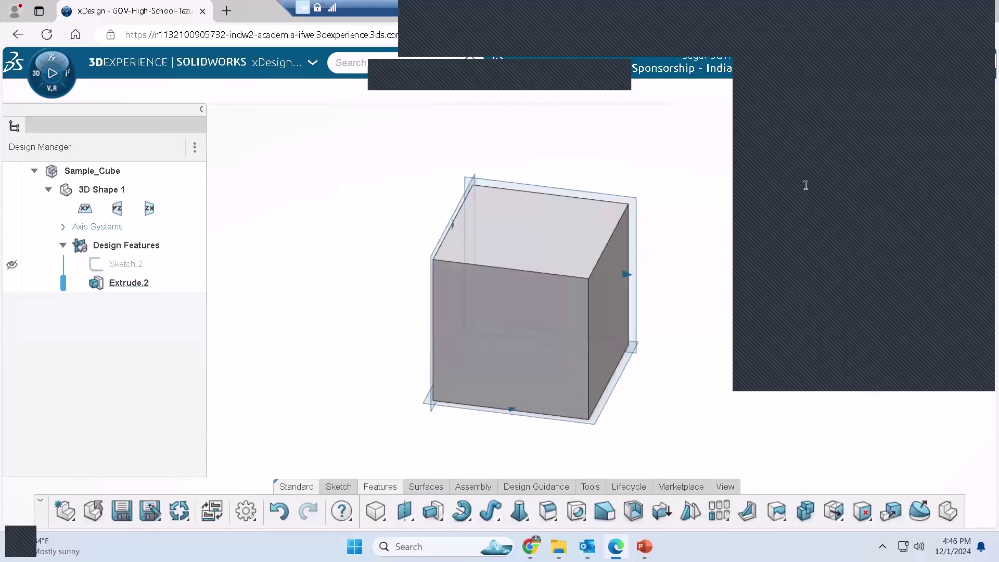
Start a sketch on the cube's top face and draw a circle about 3.1 cm in diameter inside it
click(915, 13)
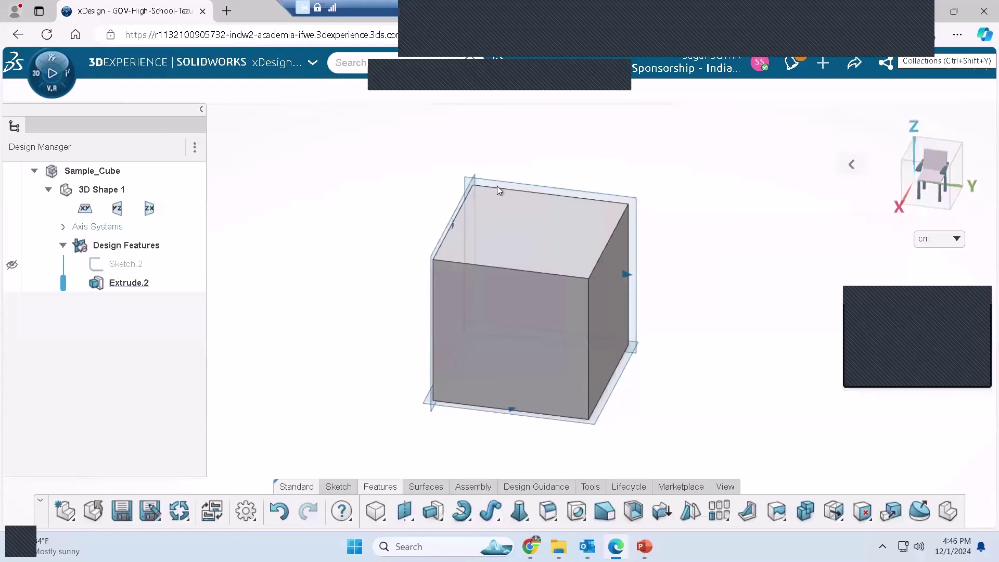
click(550, 218)
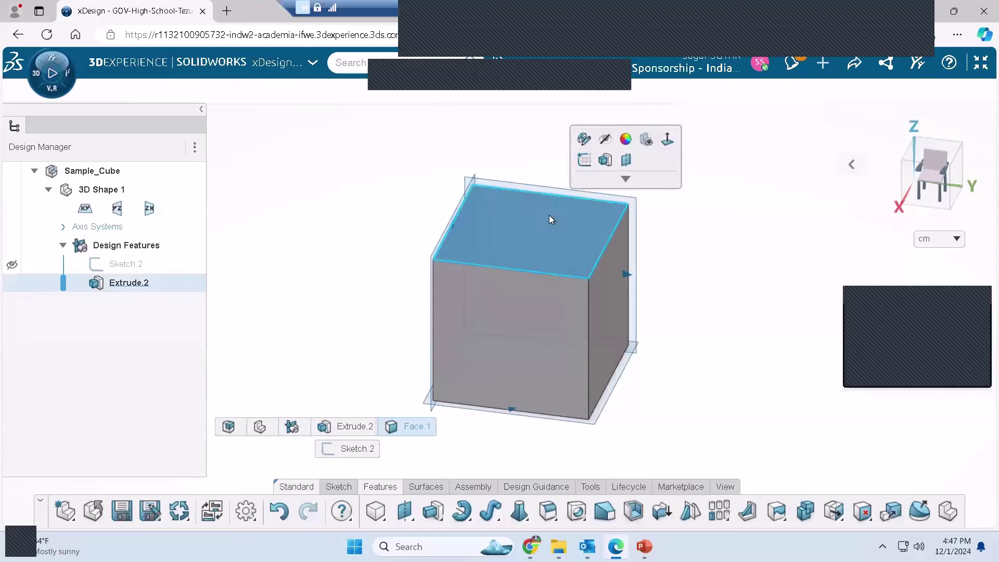
click(584, 160)
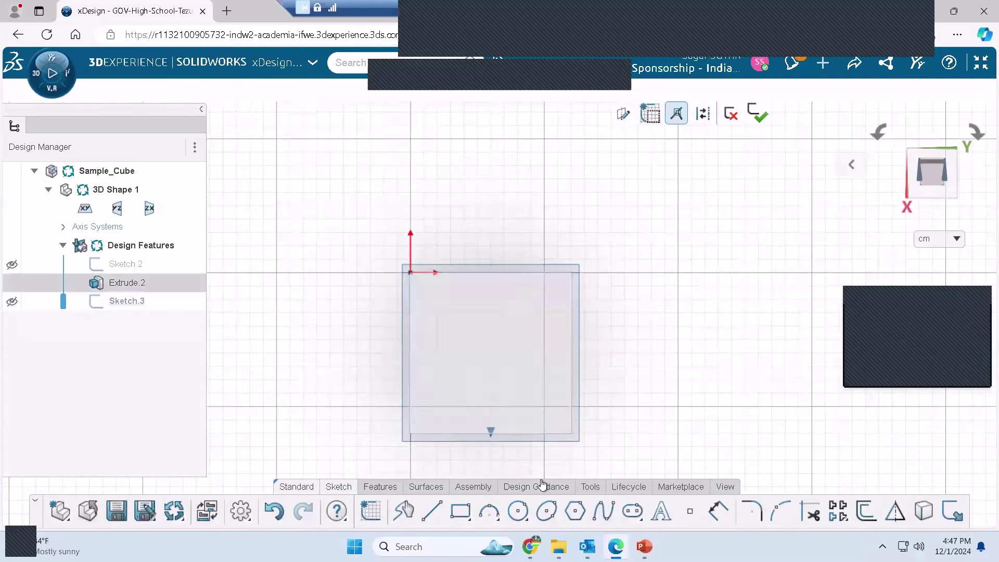
click(519, 511)
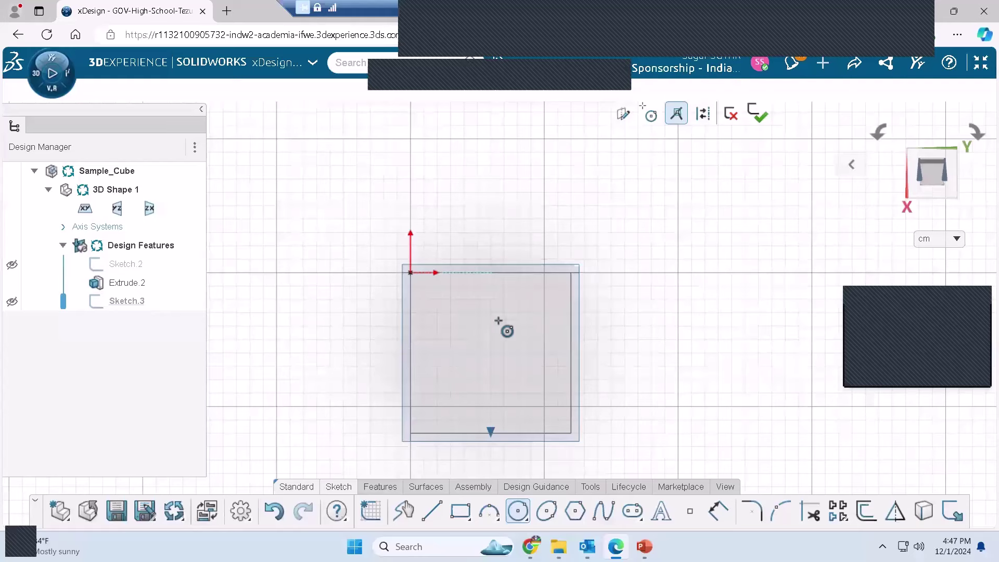
click(514, 349)
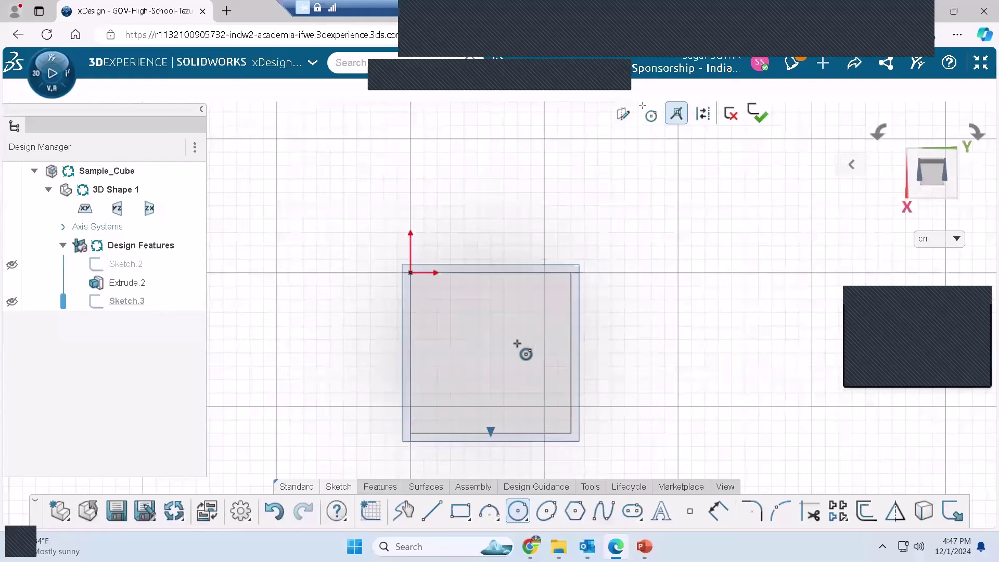
click(522, 329)
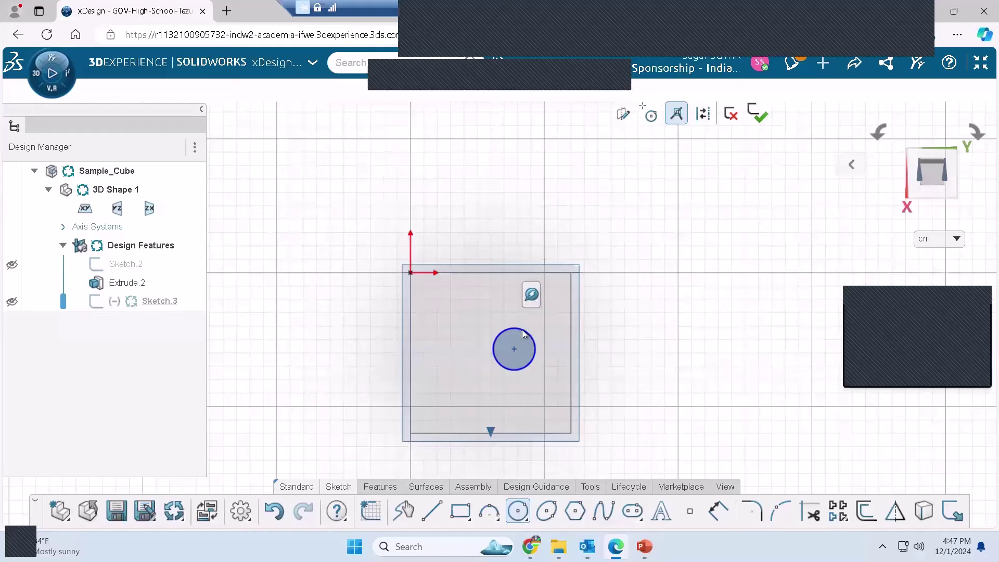
key(Escape)
Dimension the circle's diameter to 6 cm
click(716, 512)
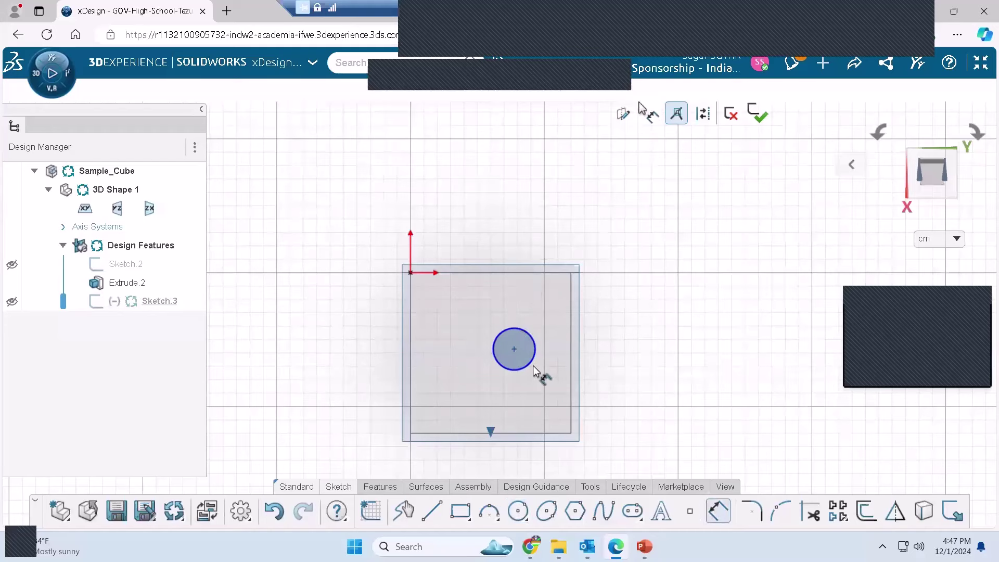
click(709, 376)
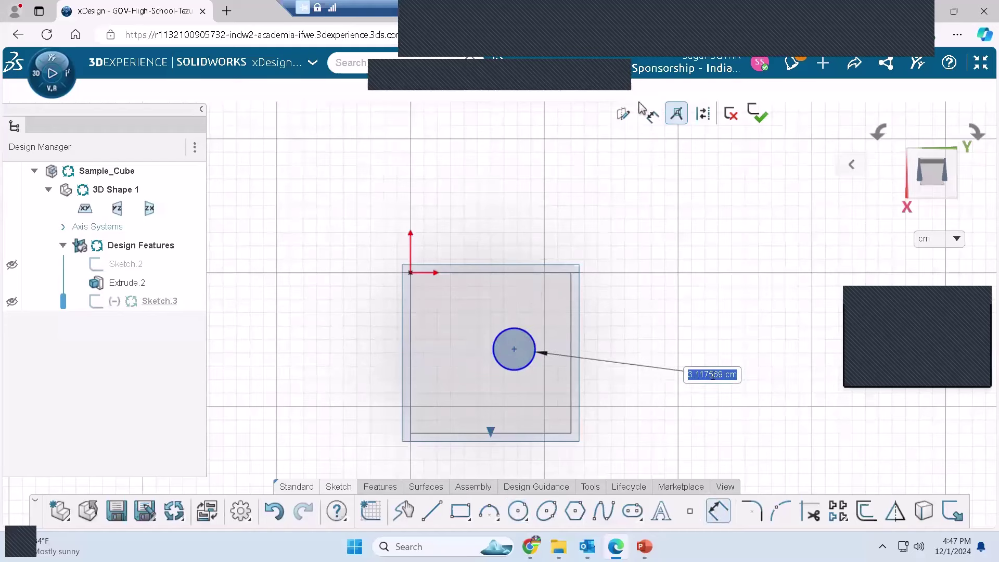
text(6)
key(Return)
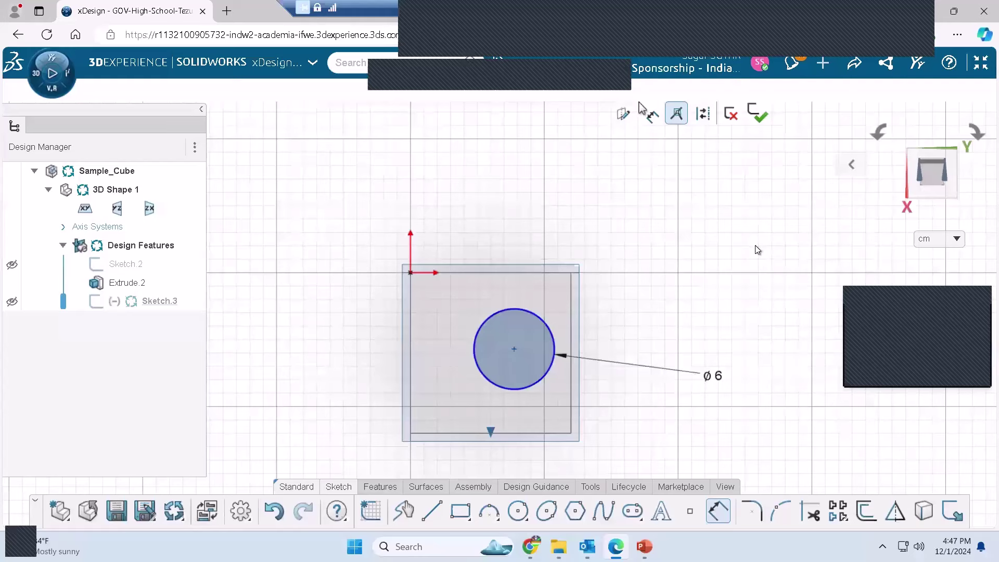
key(Escape)
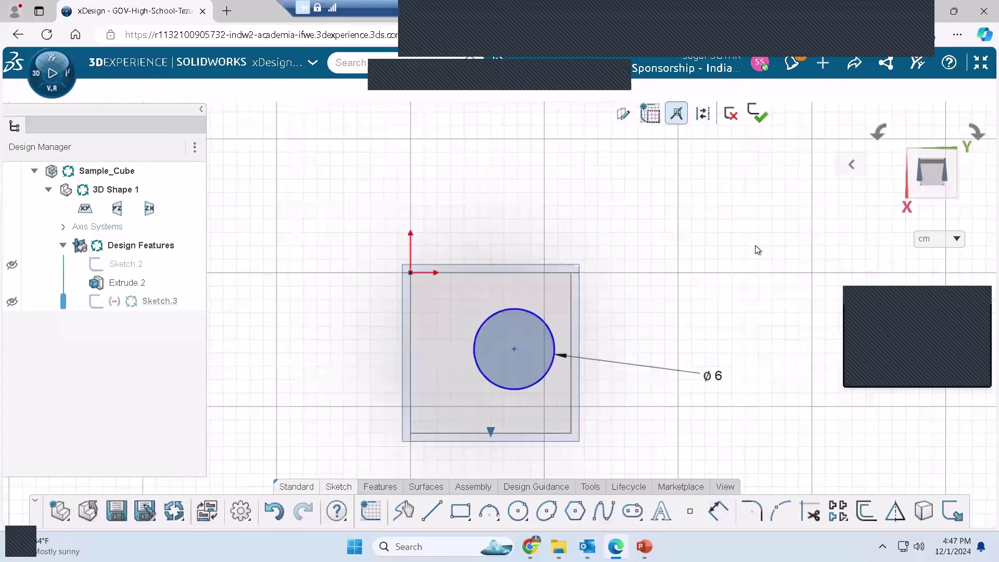
Draw a 12 cm vertical line down across the face from the midpoint of its upper edge
click(435, 516)
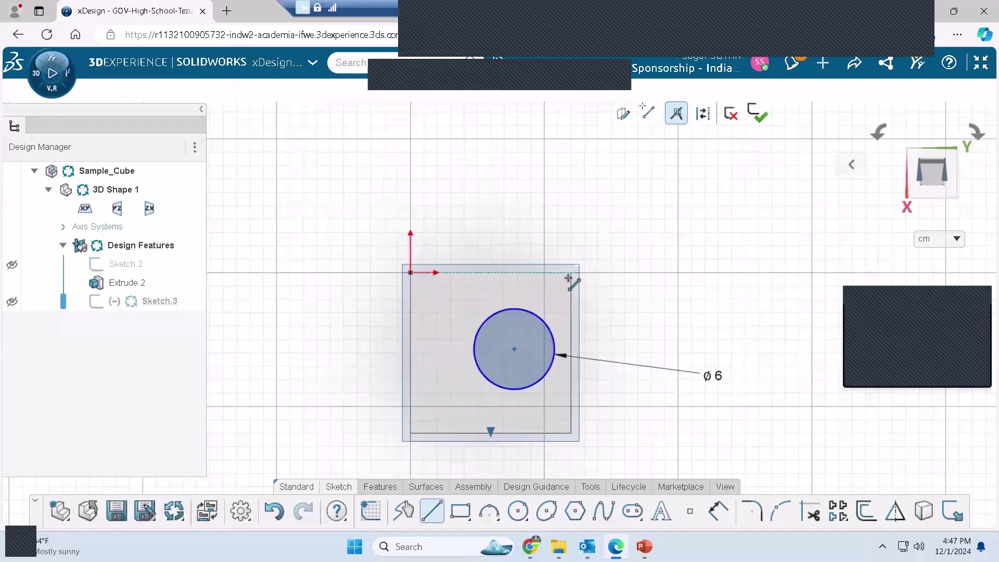
click(490, 272)
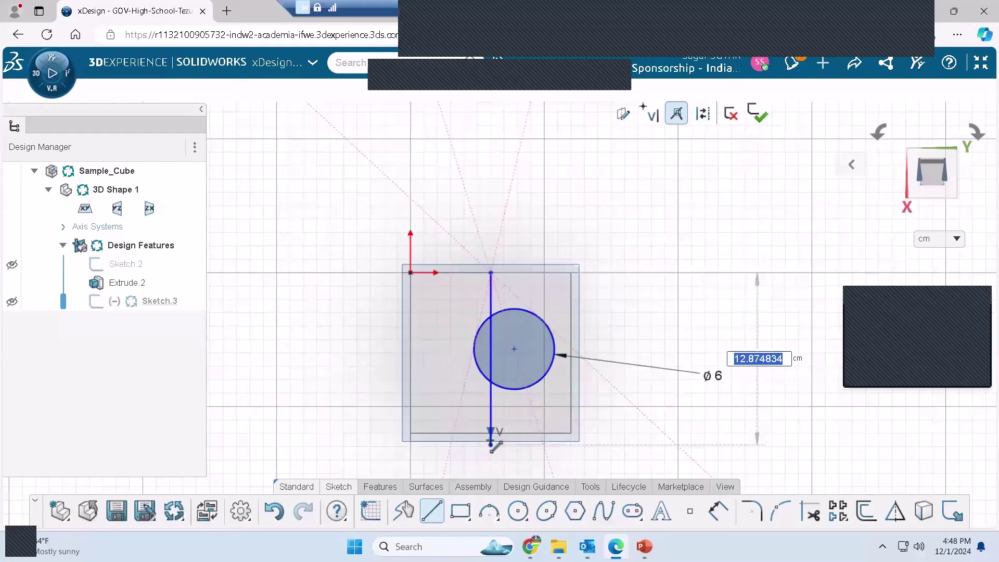
text(12)
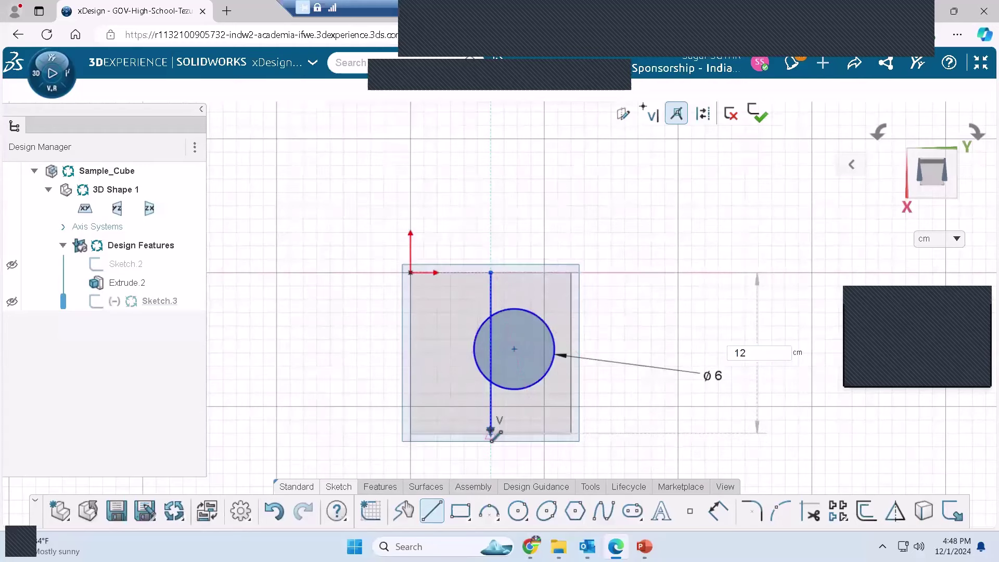
key(Return)
Draw a 12 cm horizontal line across the face between the midpoints of its two side edges
click(432, 511)
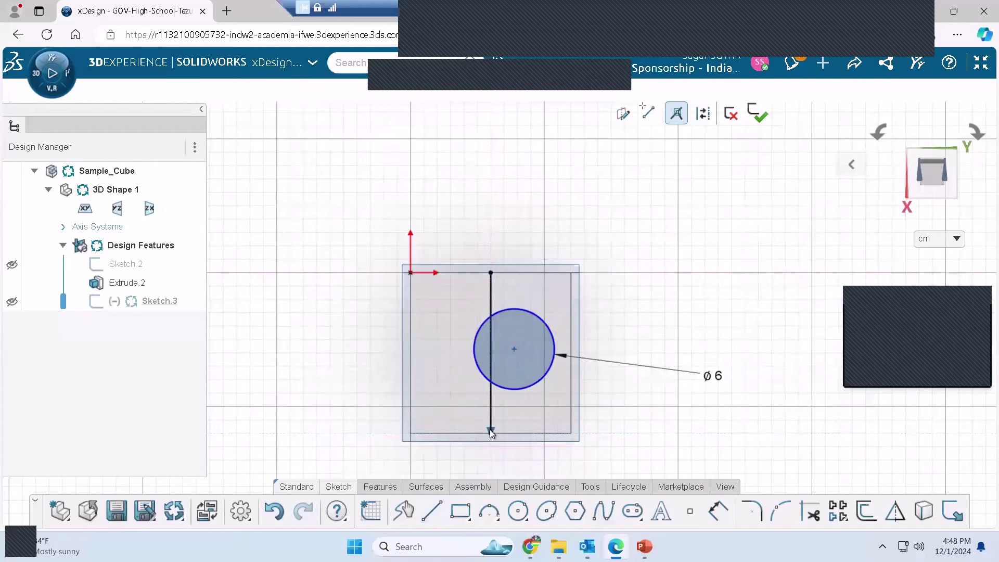
click(431, 512)
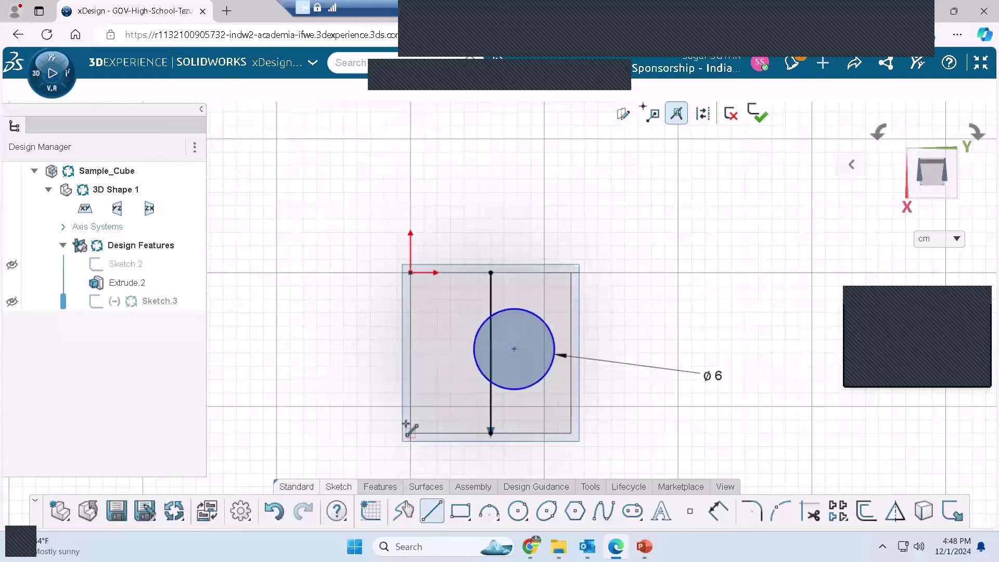
click(411, 354)
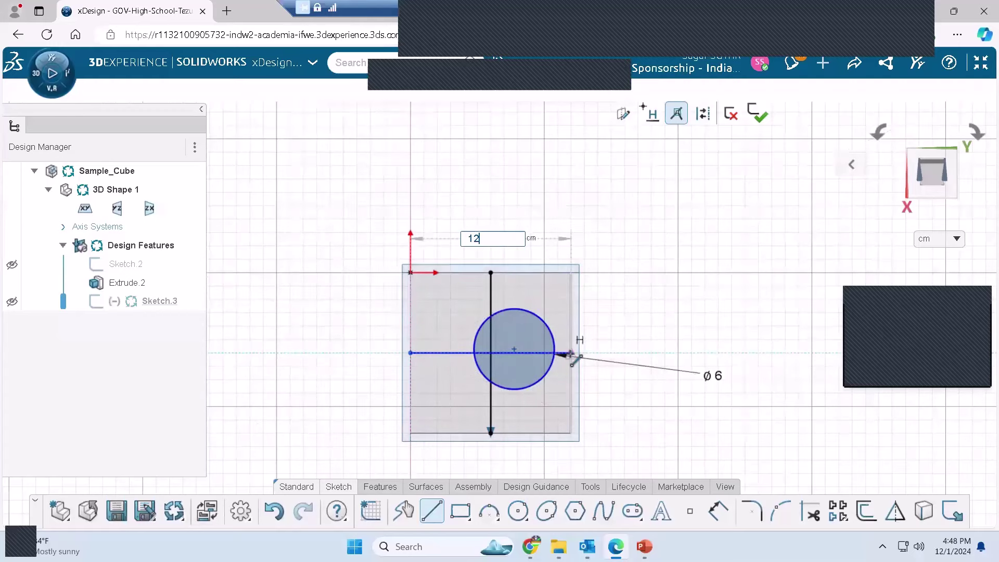
click(571, 353)
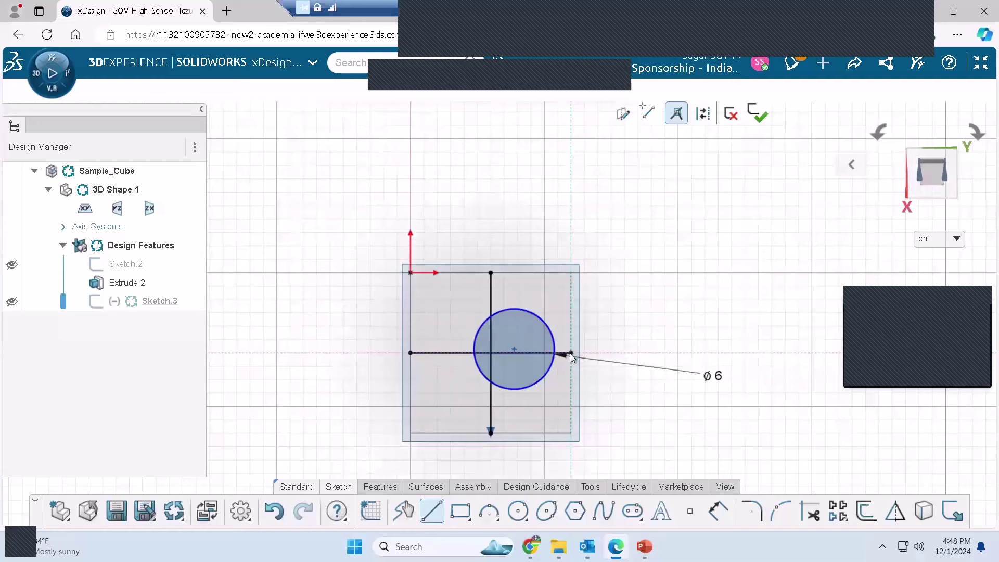
key(Escape)
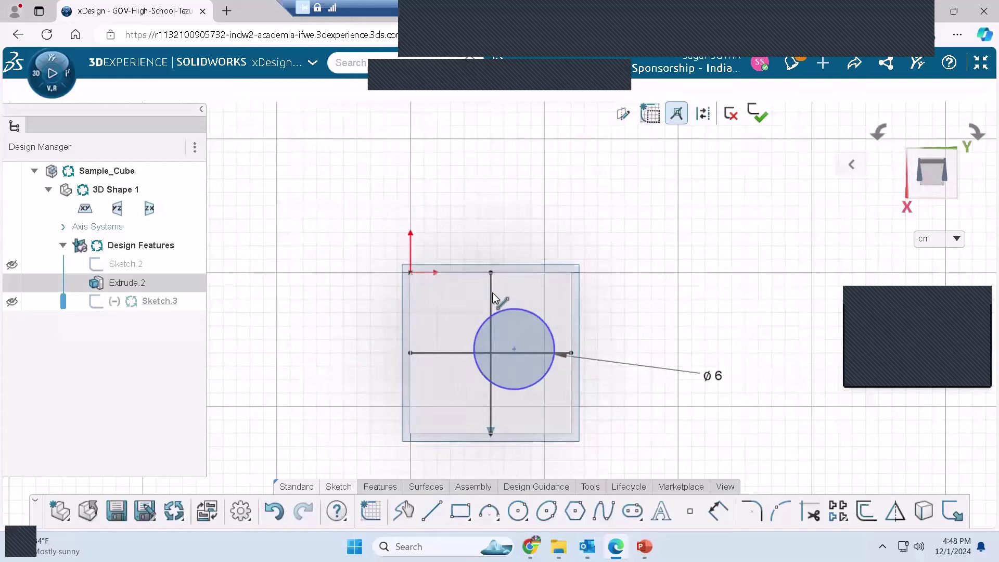
Convert the vertical and horizontal centre lines to construction geometry
click(492, 292)
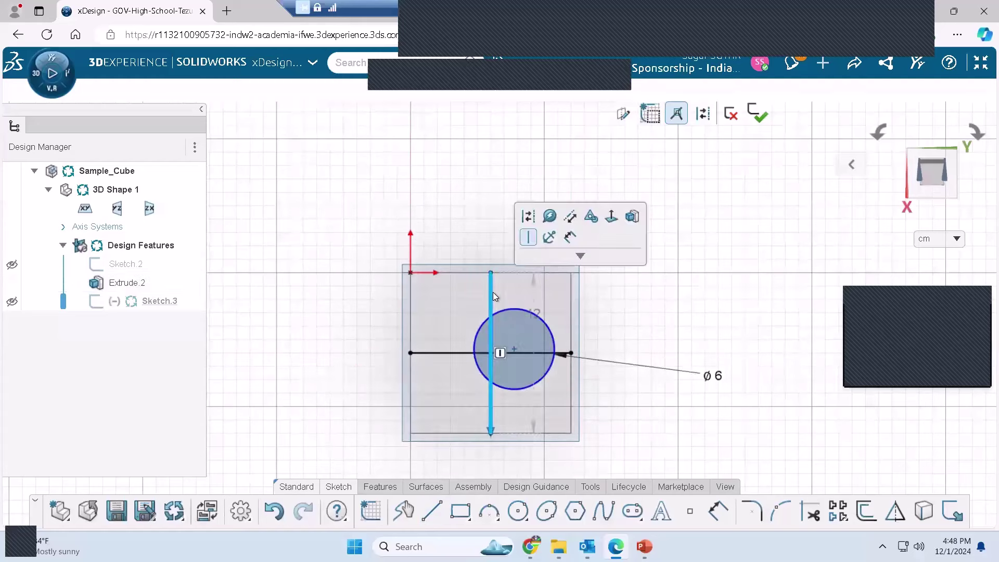
click(526, 220)
click(471, 207)
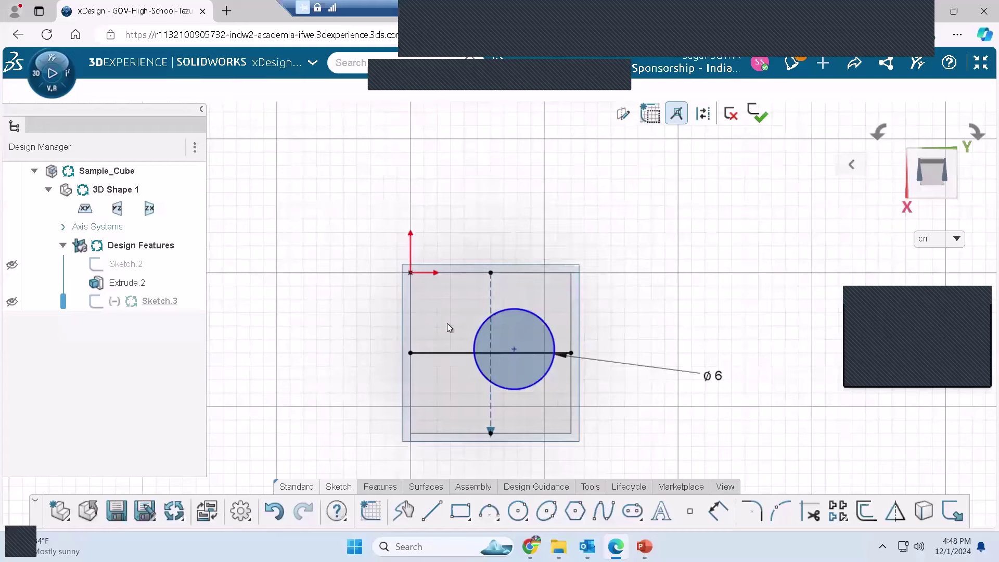
click(443, 353)
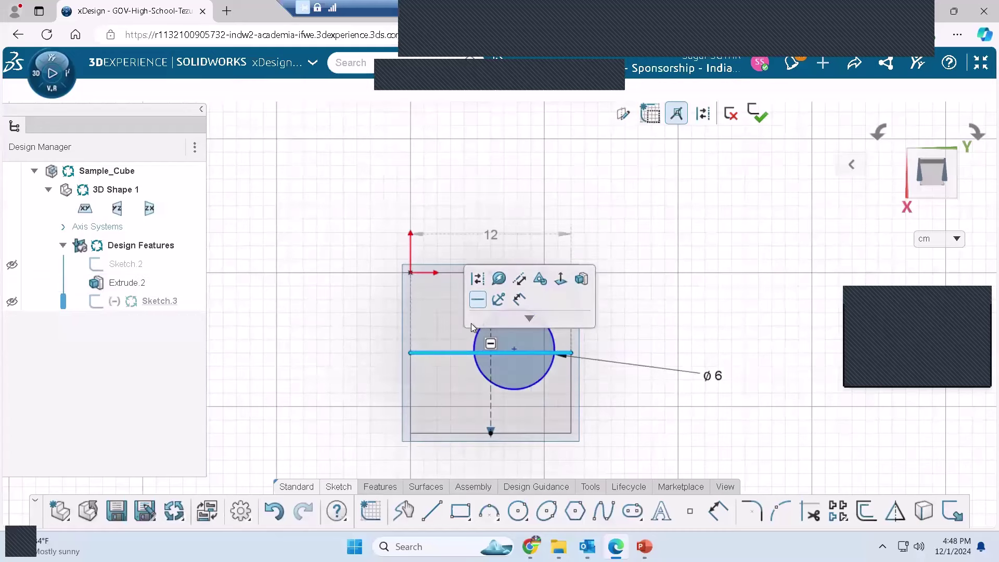
click(477, 279)
click(728, 241)
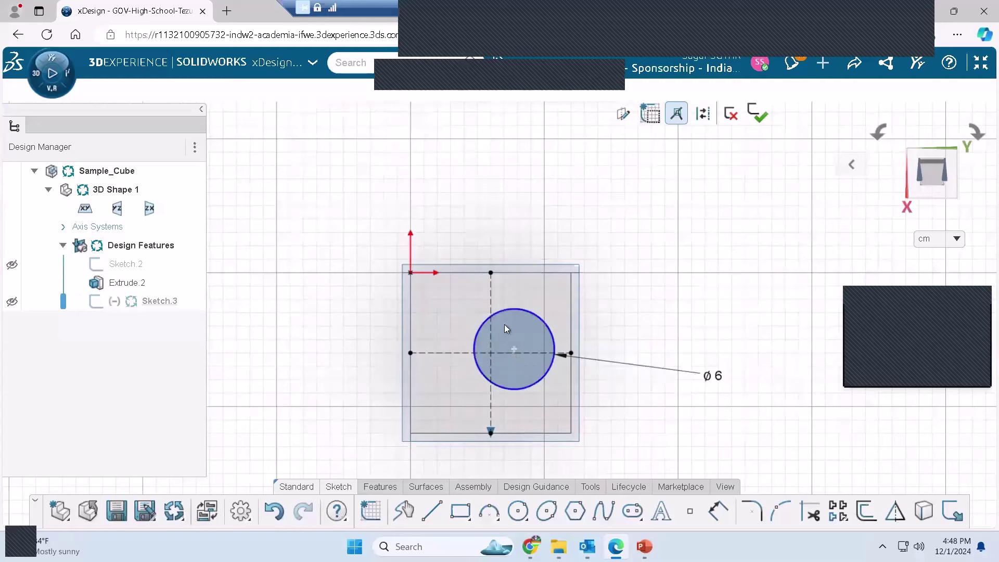
Move the circle's centre onto the intersection of the two construction lines and exit the sketch
click(515, 349)
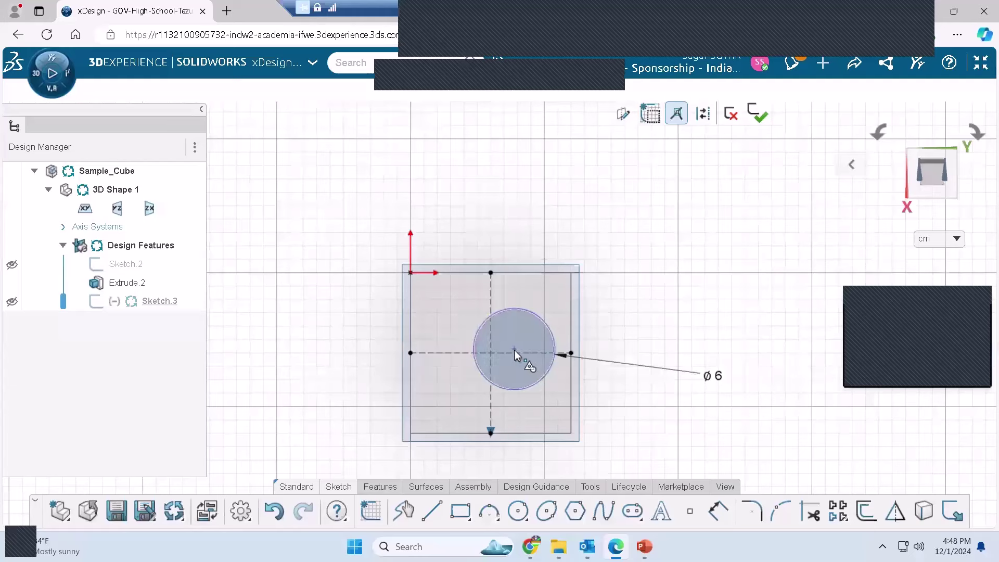
click(489, 354)
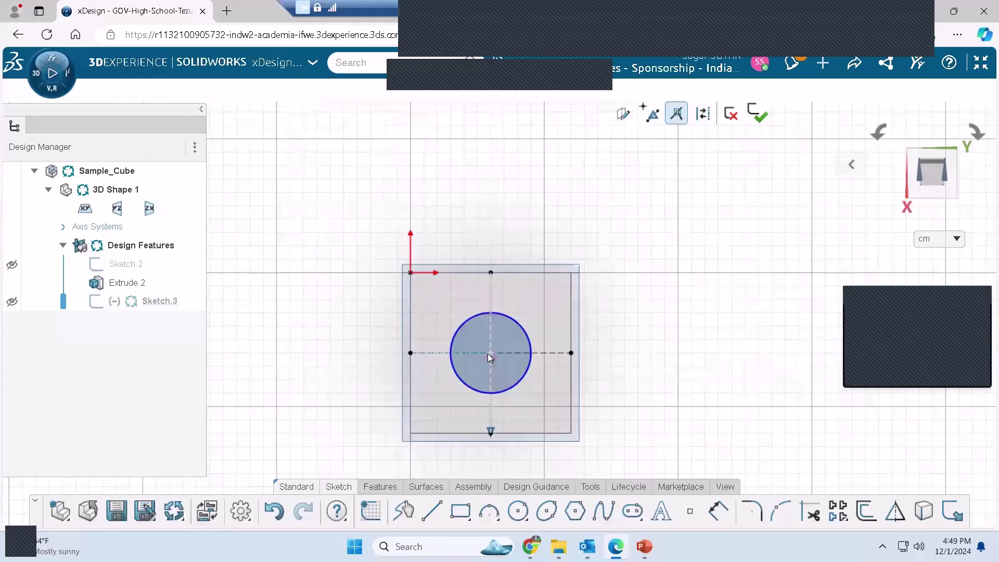
click(488, 354)
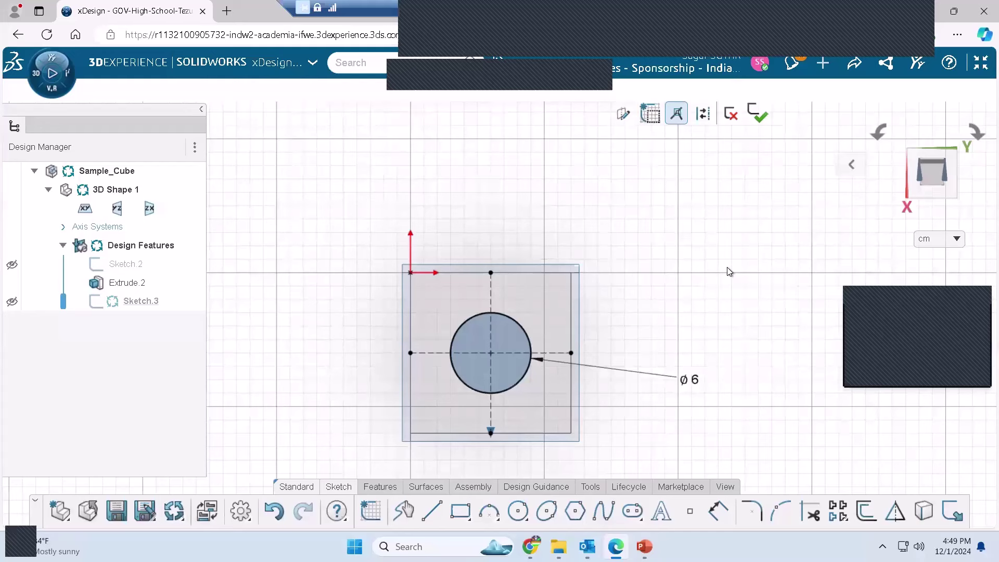
click(759, 110)
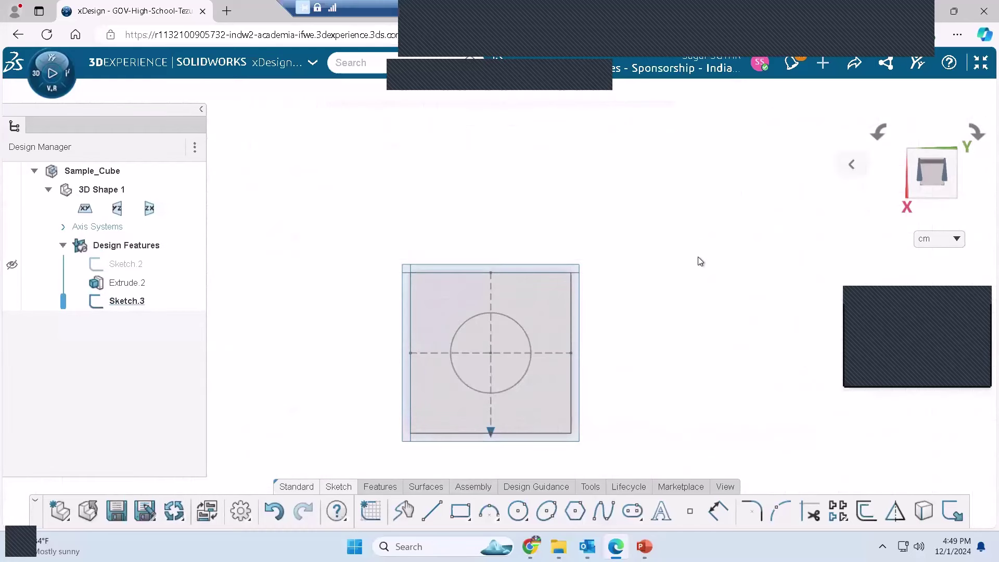
Extrude-cut the circular profile 6 cm blind into the cube from its top face
key(ctrl+1)
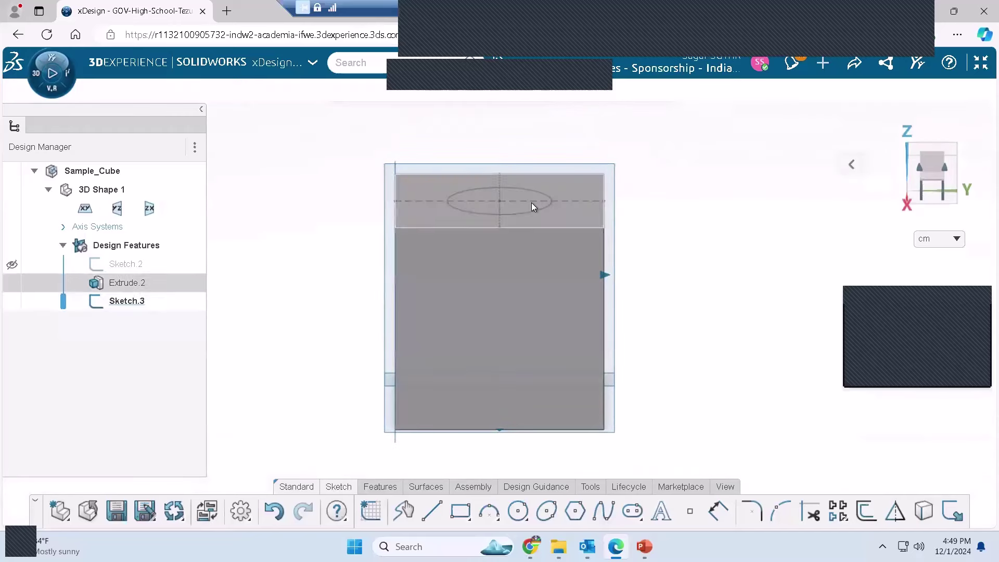
click(378, 489)
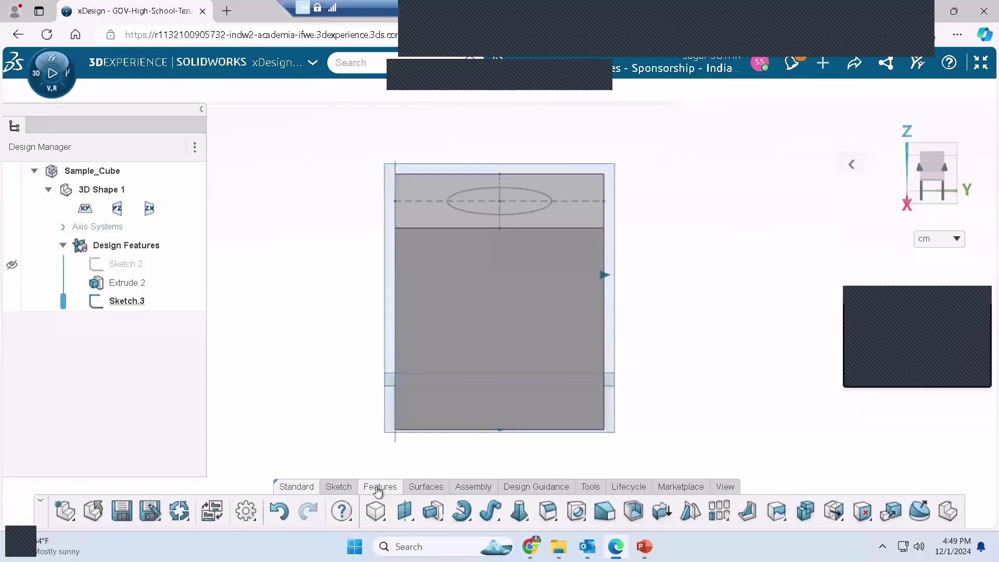
click(443, 519)
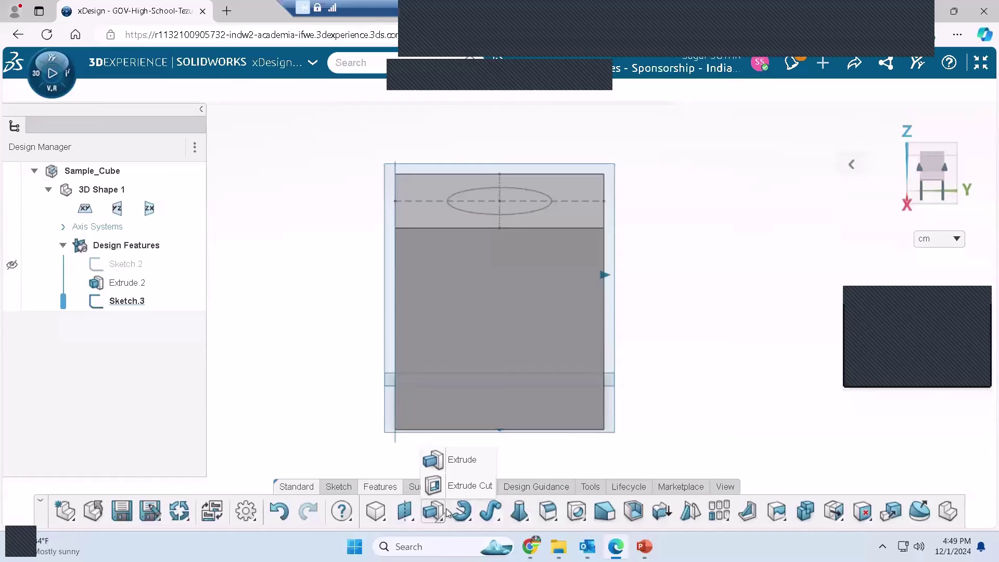
click(467, 486)
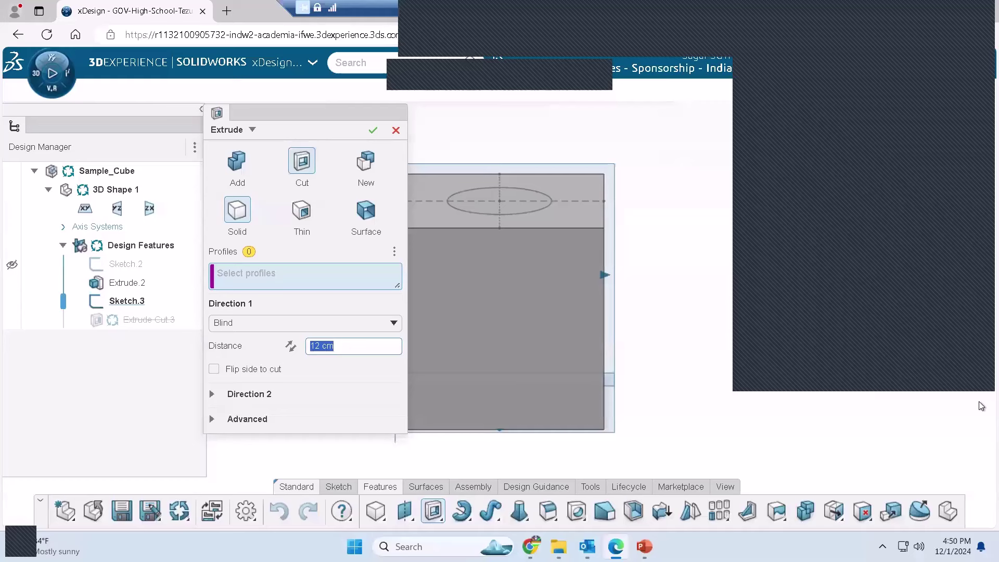
click(479, 208)
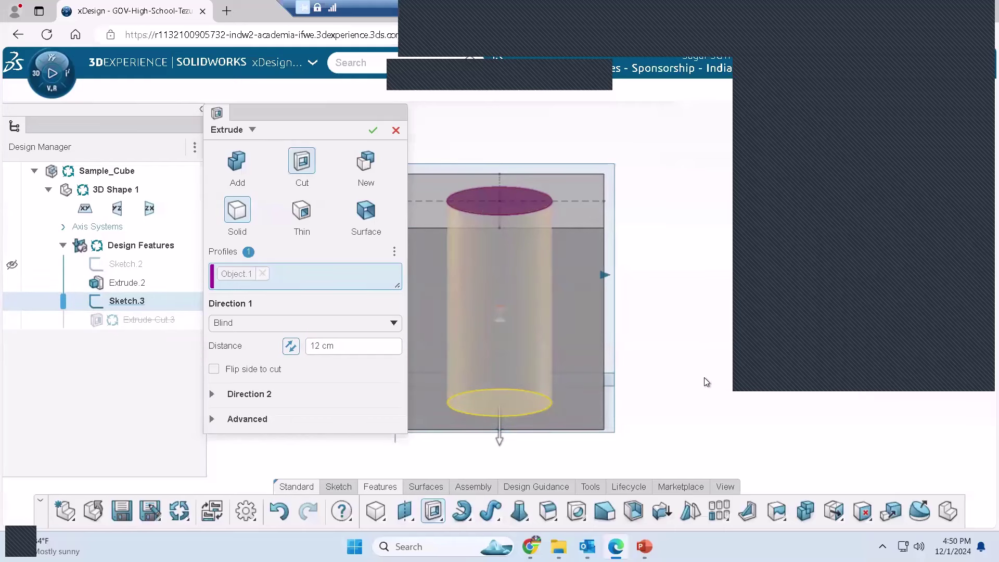
click(341, 344)
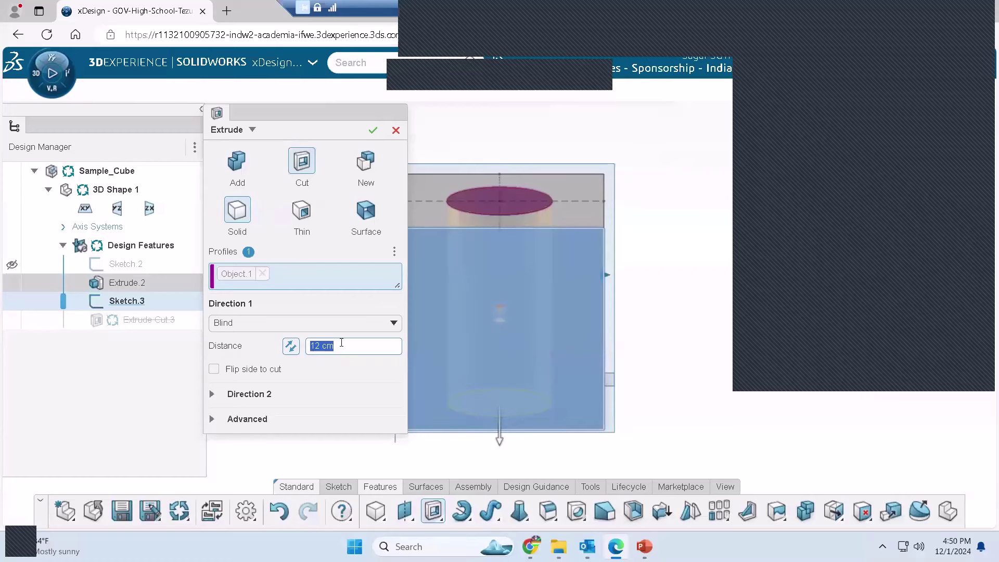
text(6)
key(Return)
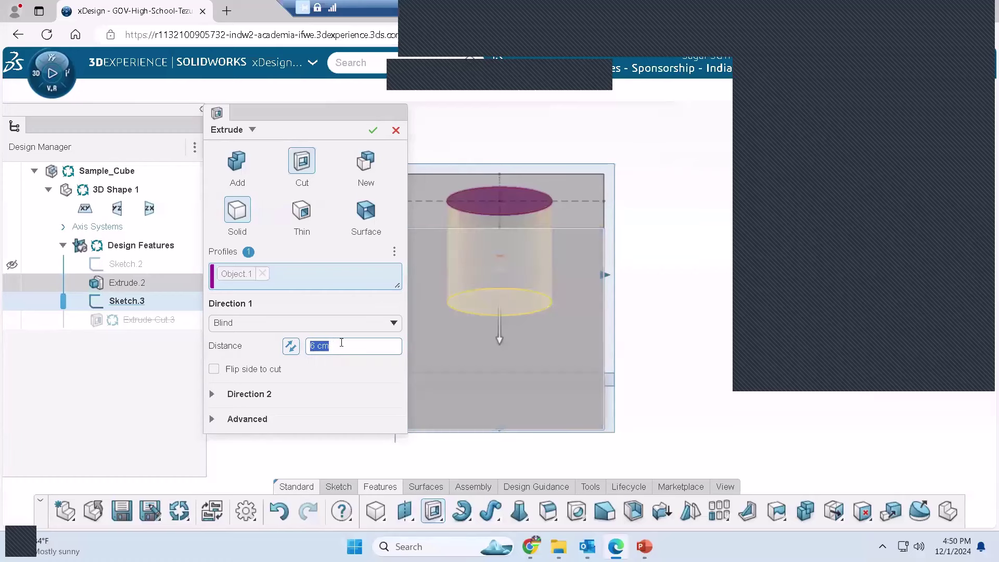
click(371, 133)
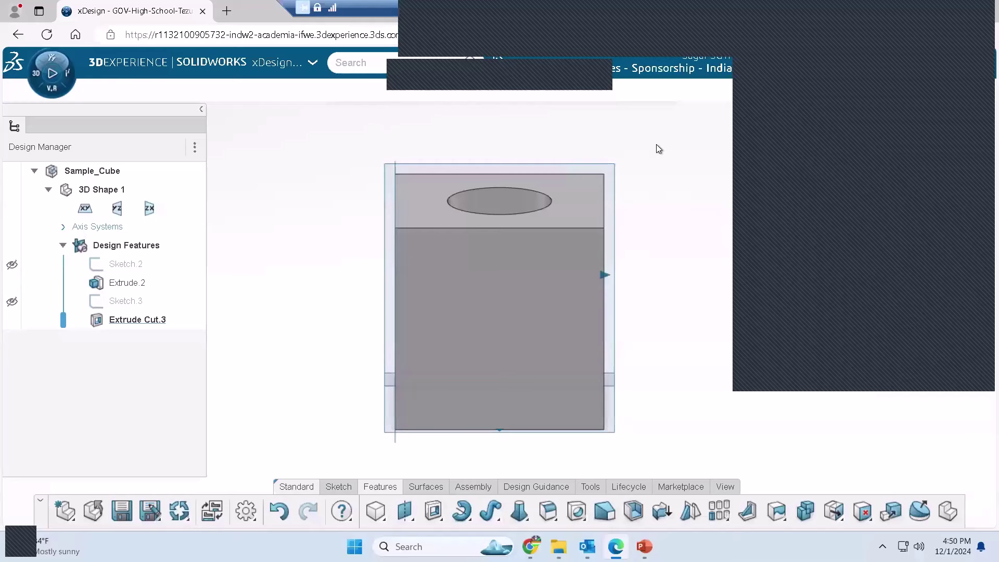
key(Down)
key(Down)
key(Down)
key(Down)
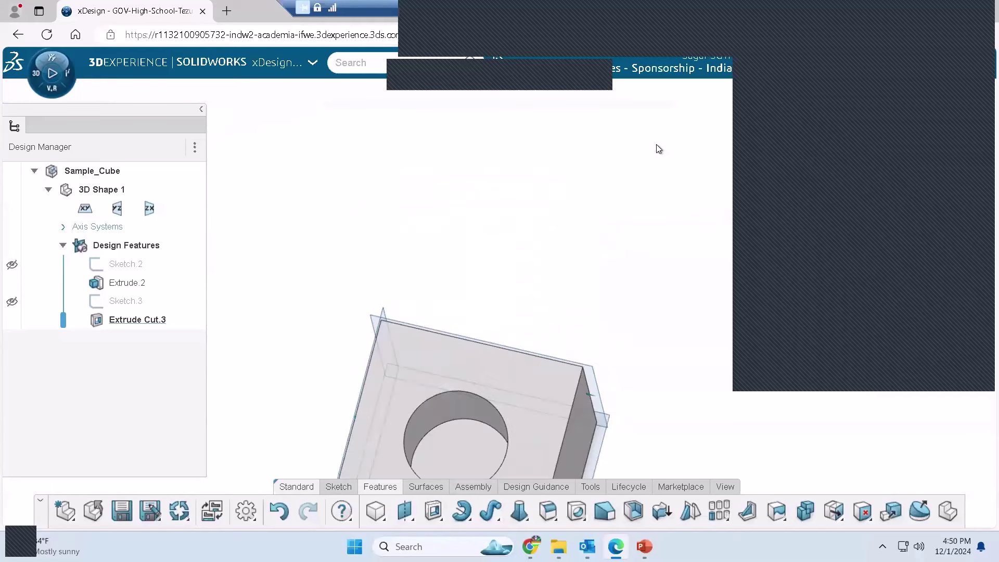
Examine the circular cut in the cube from several sides to judge how deep it goes
key(Up)
key(Up)
key(Up)
key(Up)
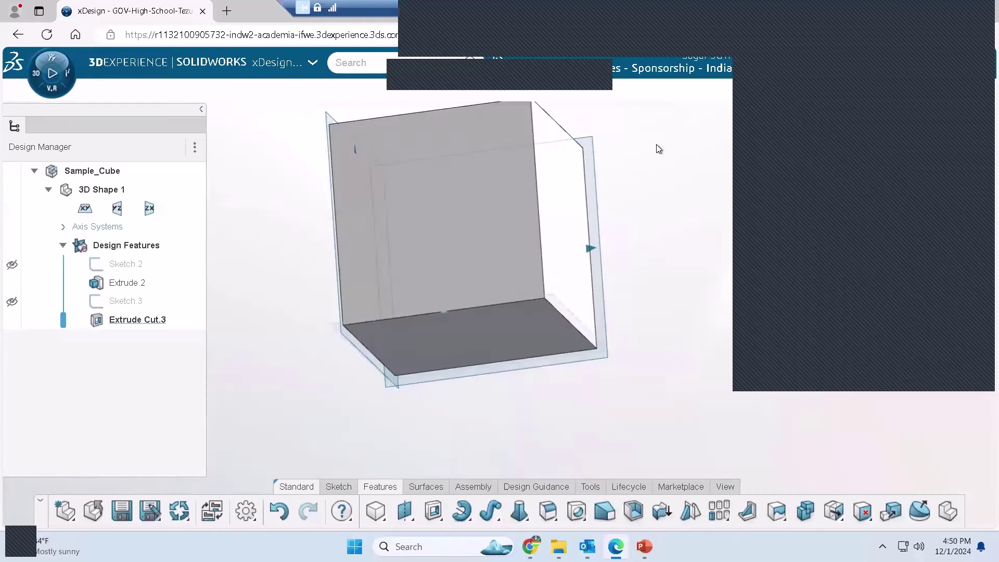
key(Right)
key(Right)
key(Right)
key(Up)
key(Up)
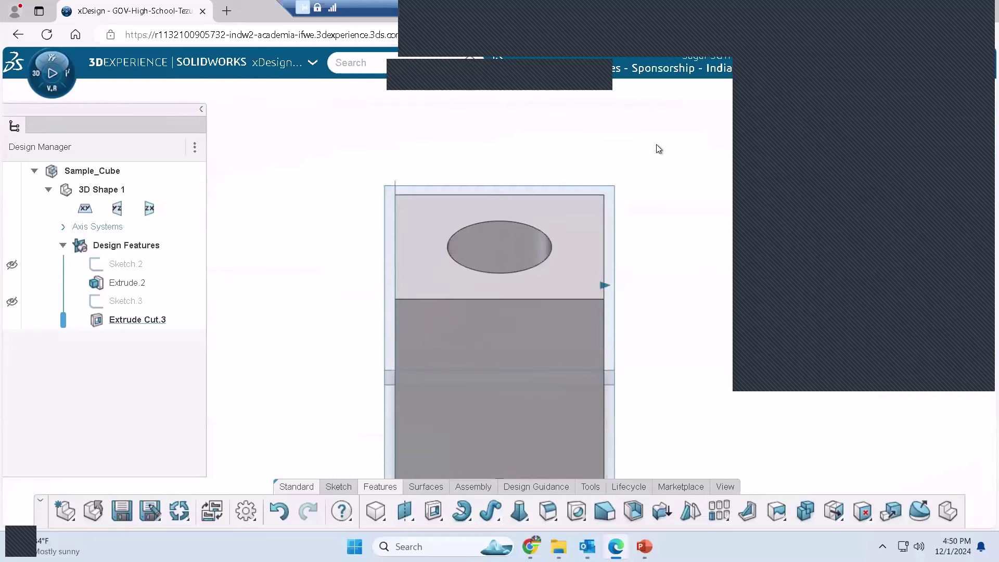
key(Down)
key(Down)
key(Down)
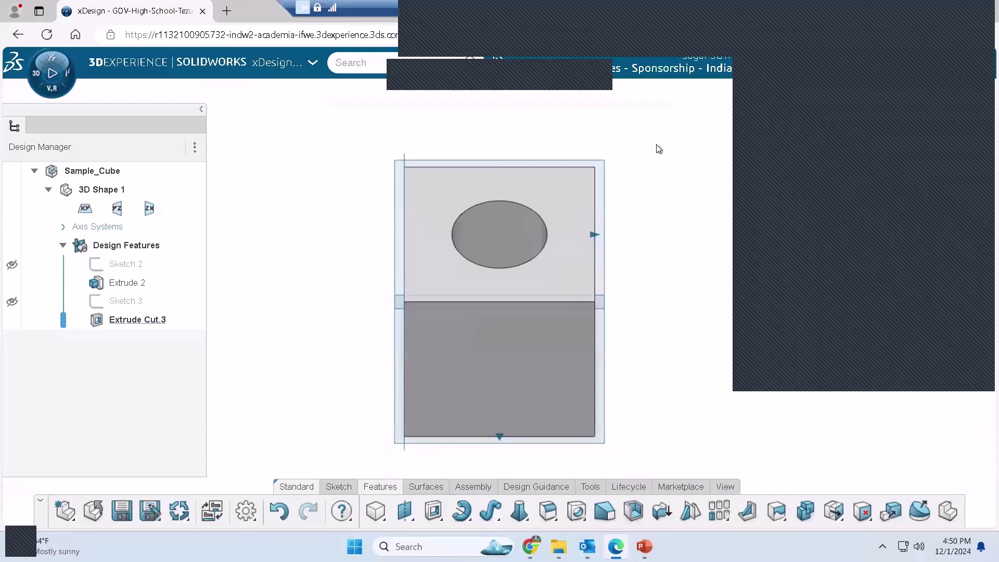
key(Left)
key(Right)
key(Left)
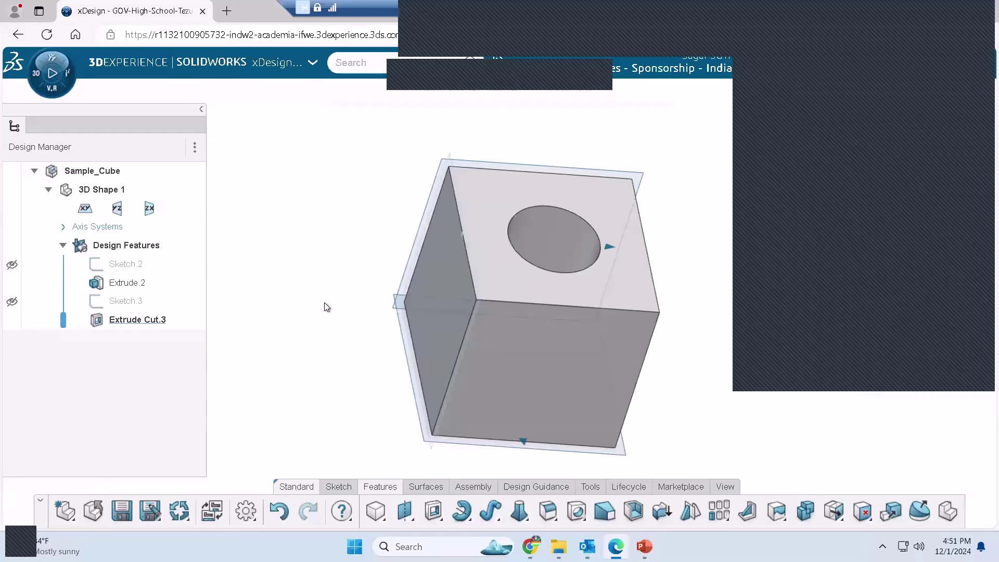
Edit the circular extrude cut and set its blind distance to 12 cm
click(149, 323)
click(177, 273)
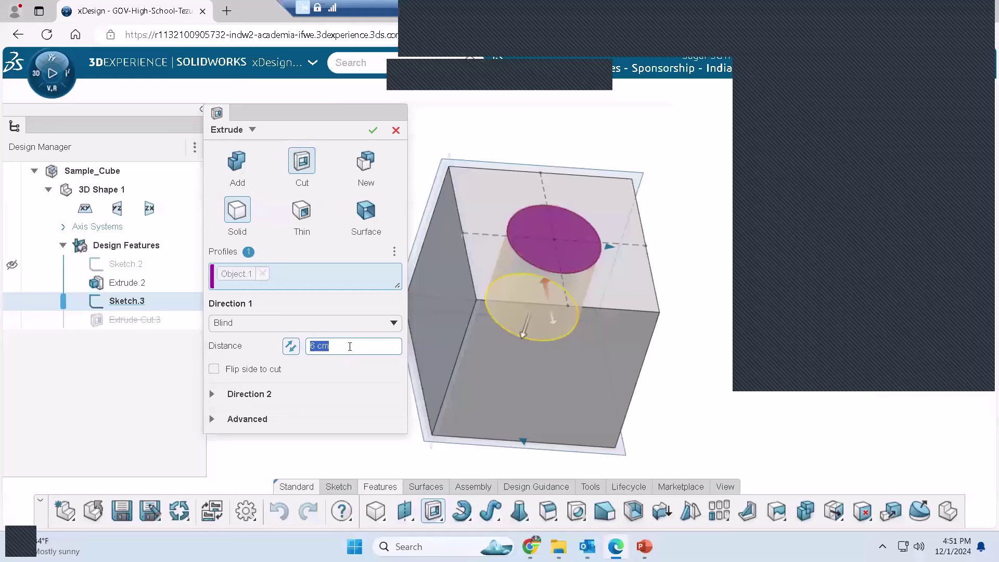
text(12)
key(Return)
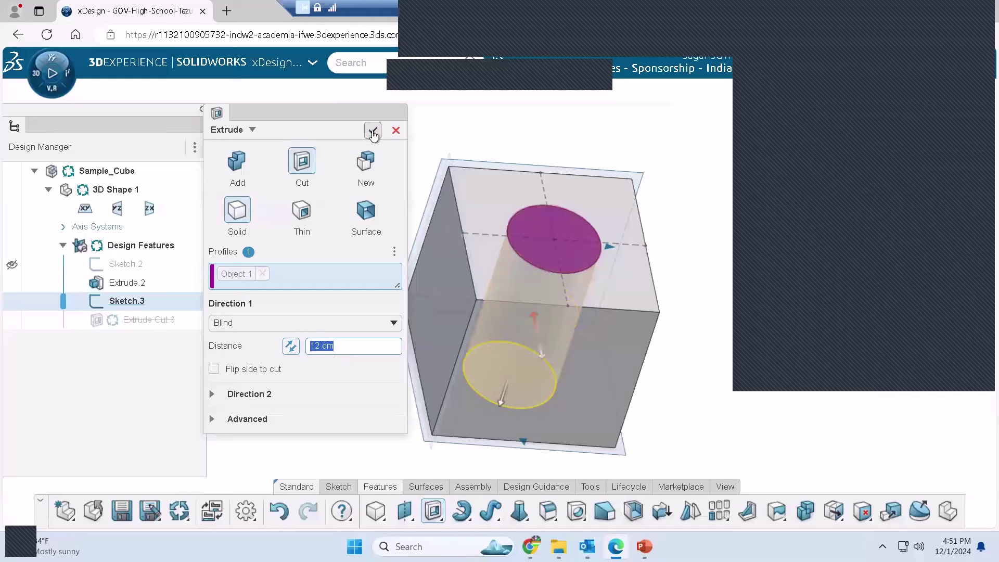
click(372, 131)
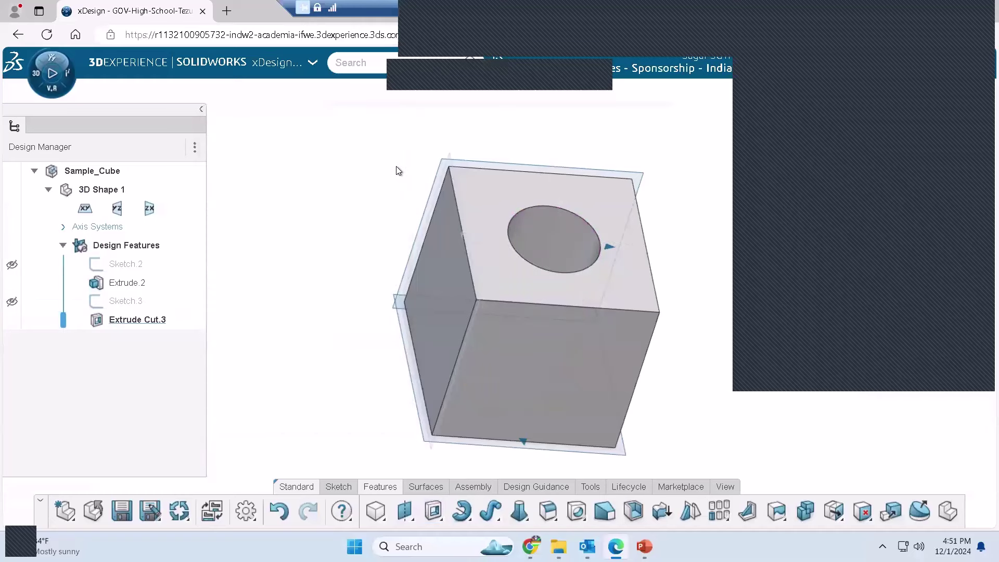
Examine the cube from the front, back and sides to check whether the hole passes through it
key(Down)
key(Left)
key(Left)
key(Left)
key(Left)
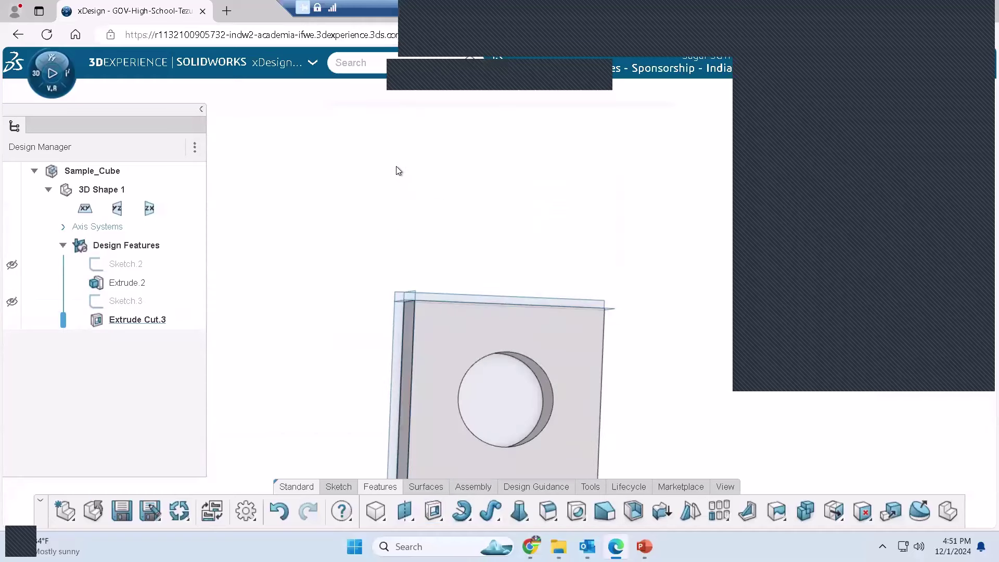
key(Left)
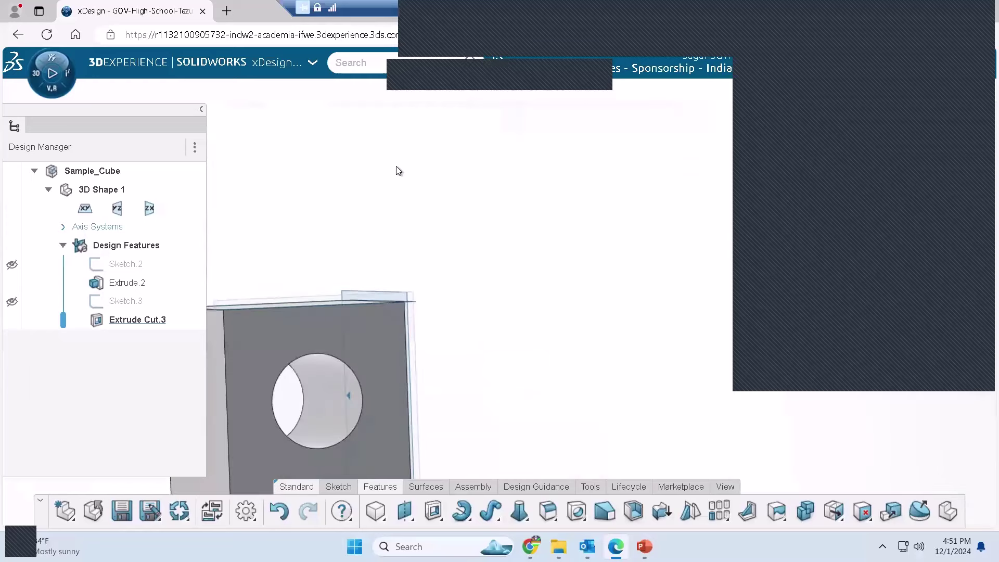
key(Left)
key(Left)
key(Left)
key(Left)
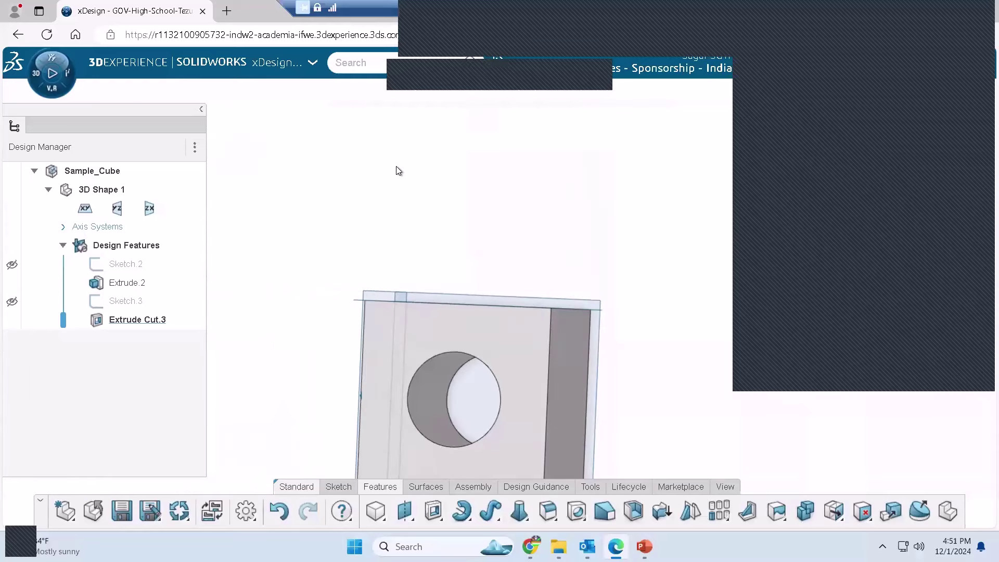
key(Up)
key(Up)
key(Up)
key(Up)
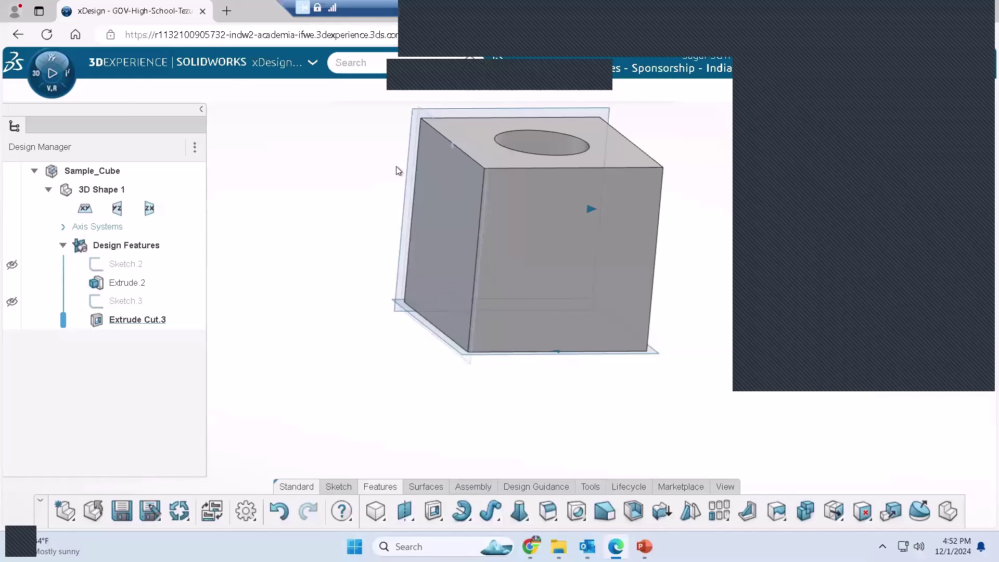
Review the cube's square base sketch and exit it without keeping any changes
click(121, 166)
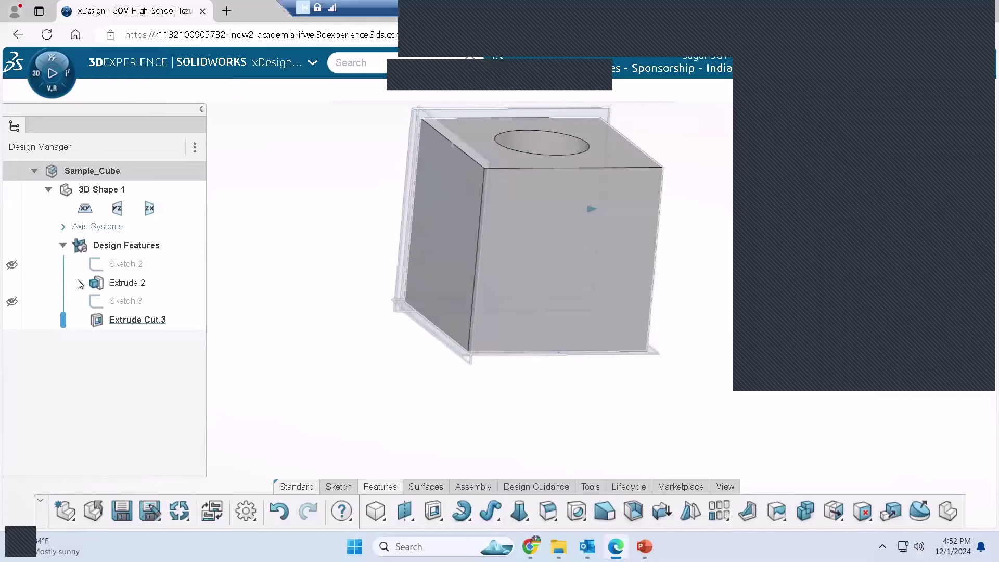
click(111, 265)
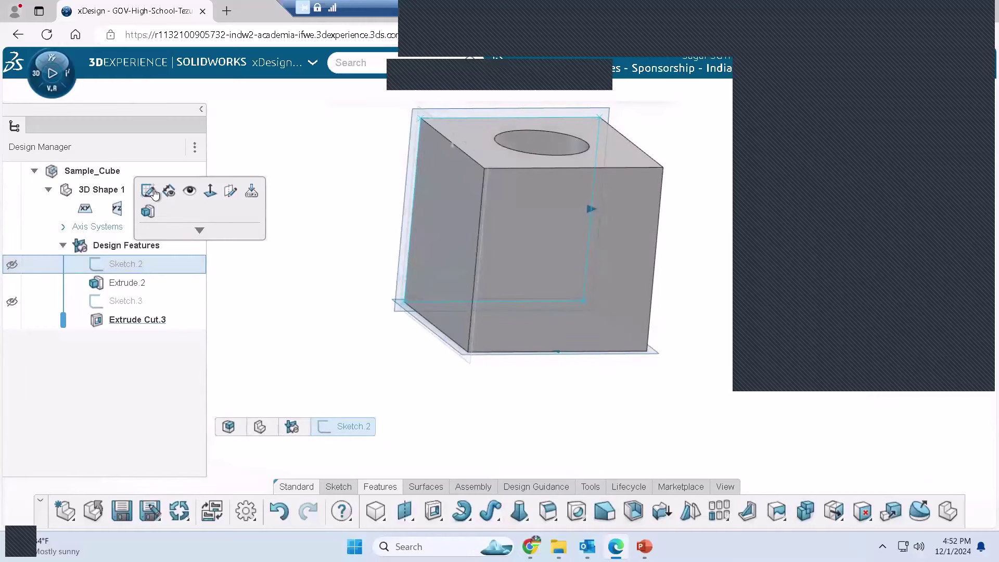
click(150, 191)
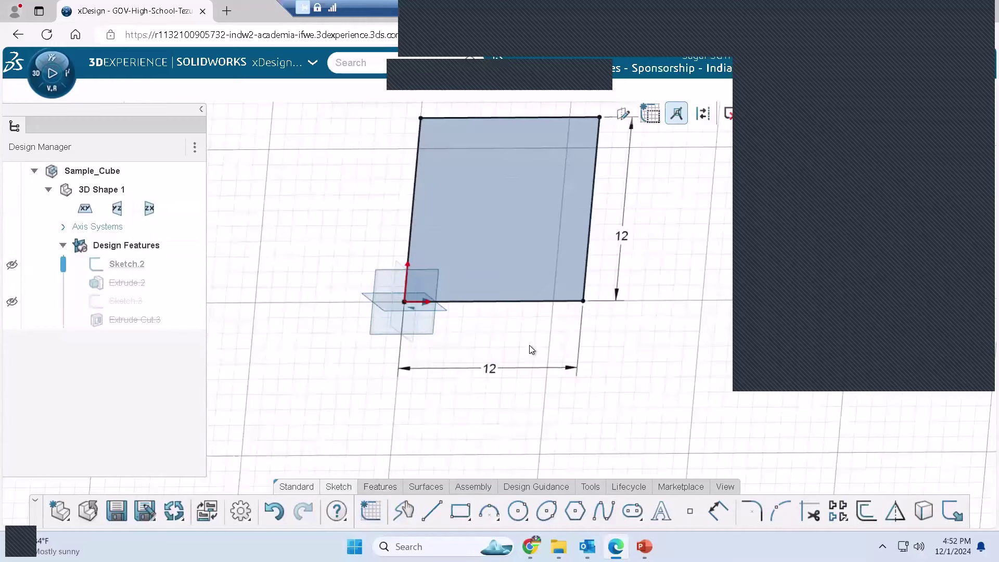
click(529, 180)
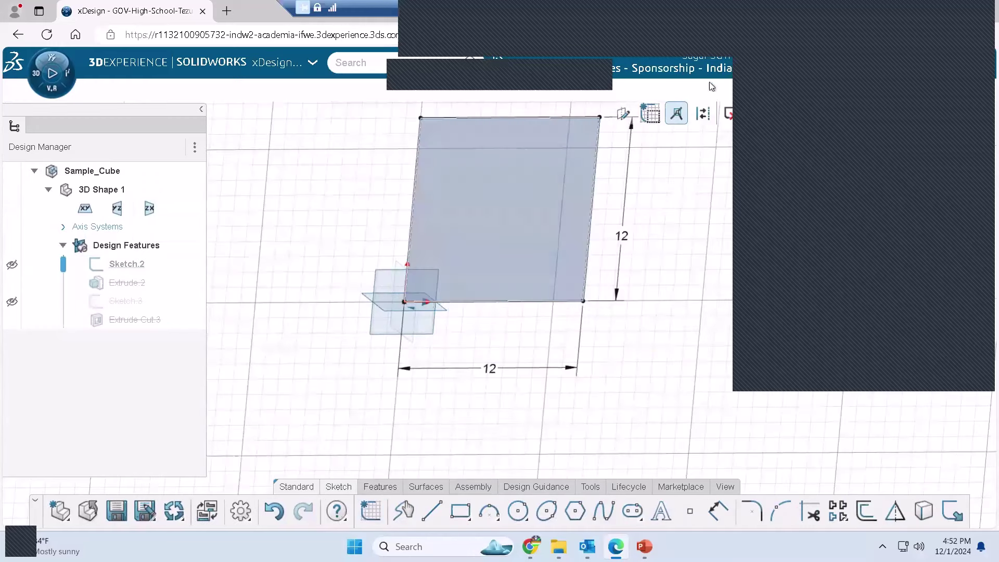
click(727, 115)
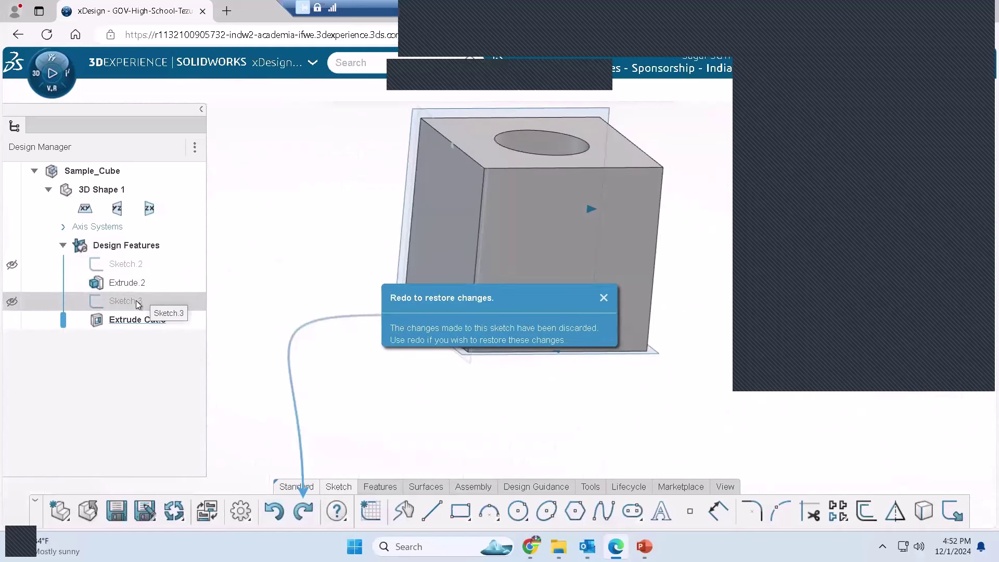
Open the hole's sketch for editing, view it from above, and delete the midpoint relation at the circle's centre
click(138, 305)
click(172, 226)
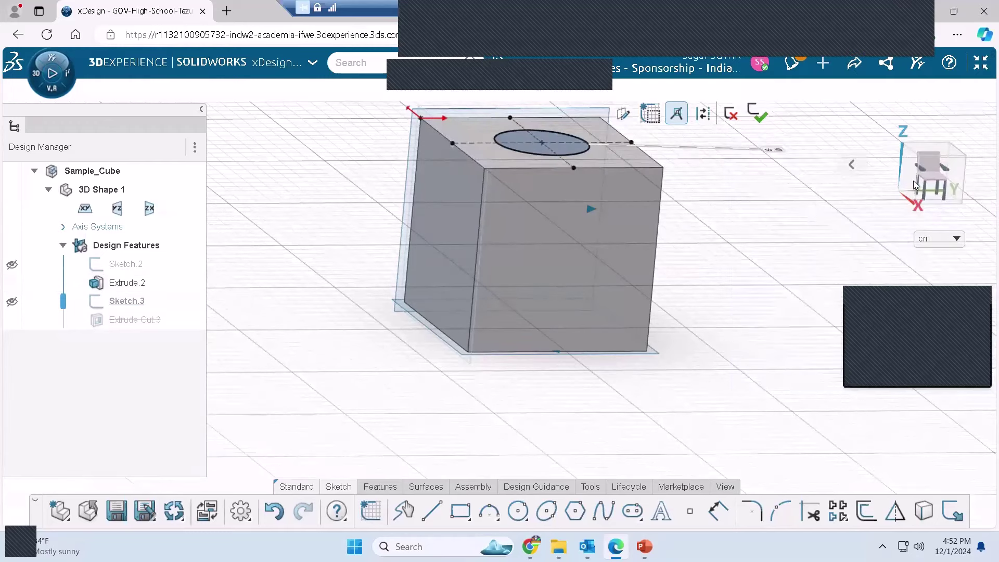
click(934, 146)
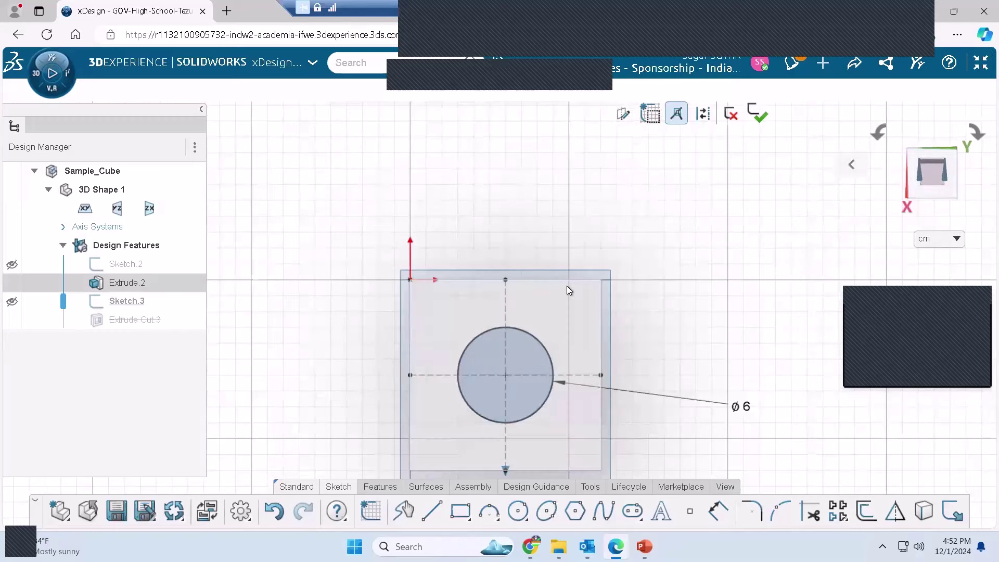
scroll(566, 286, down, 3)
scroll(443, 339, up, 3)
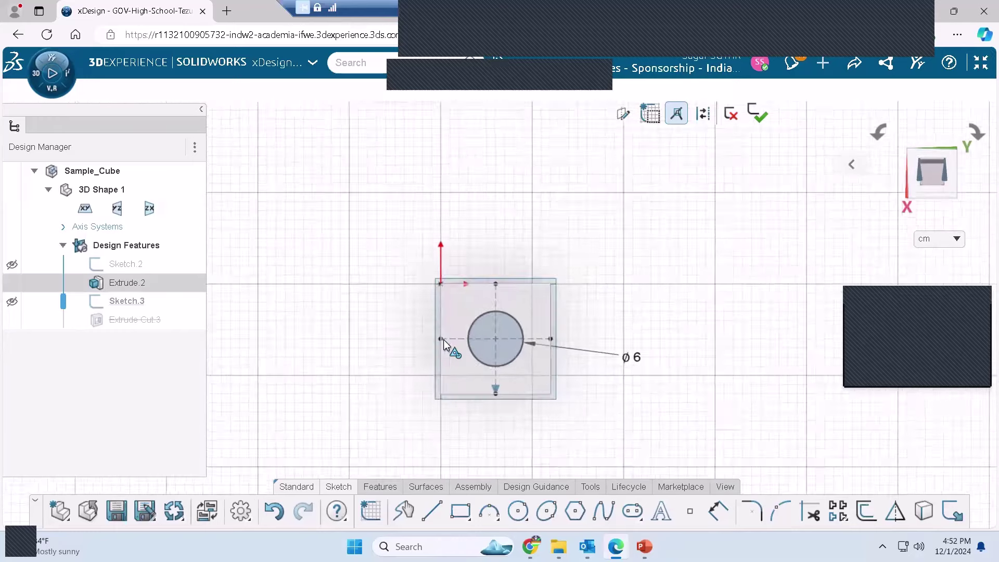
scroll(443, 339, up, 2)
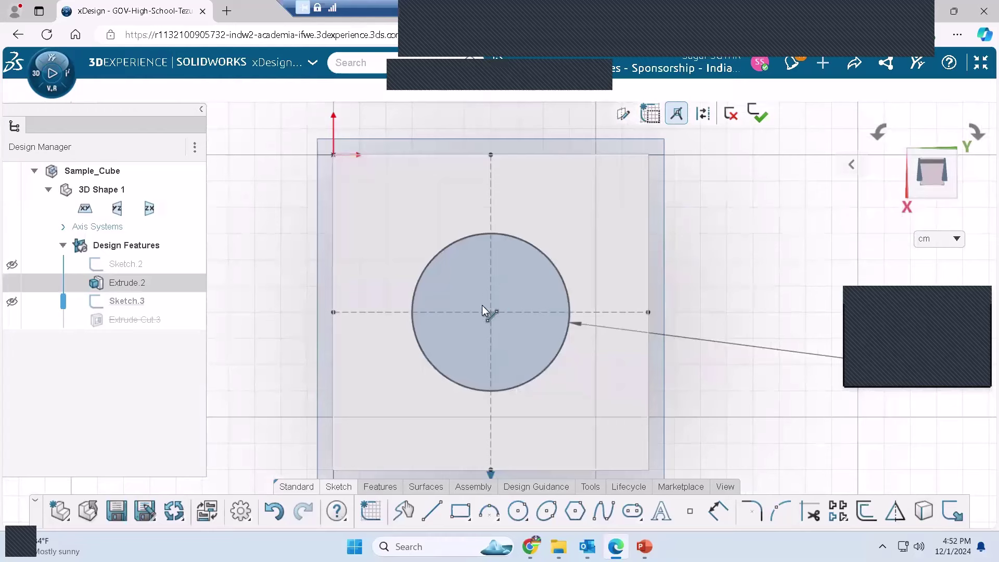
click(489, 311)
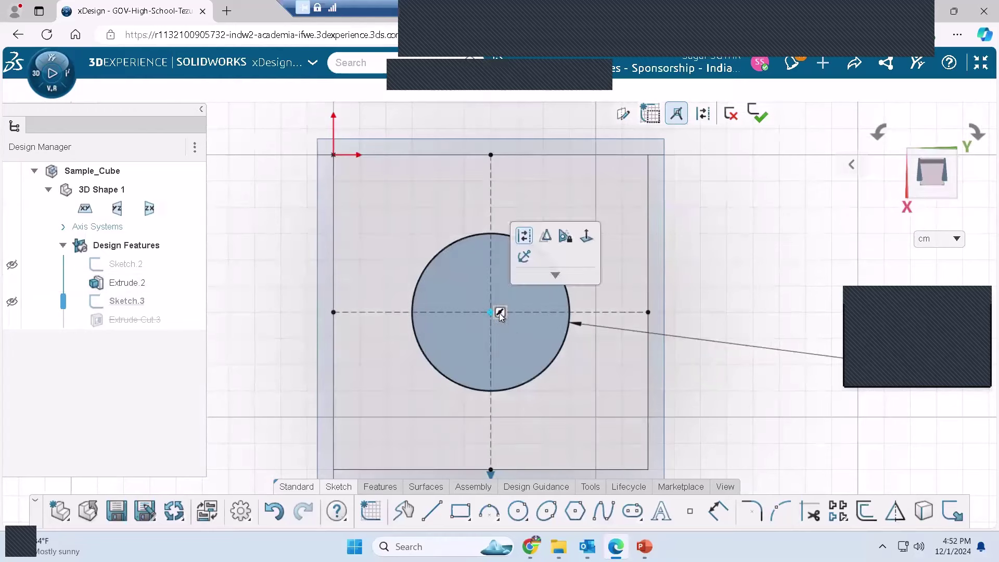
click(500, 312)
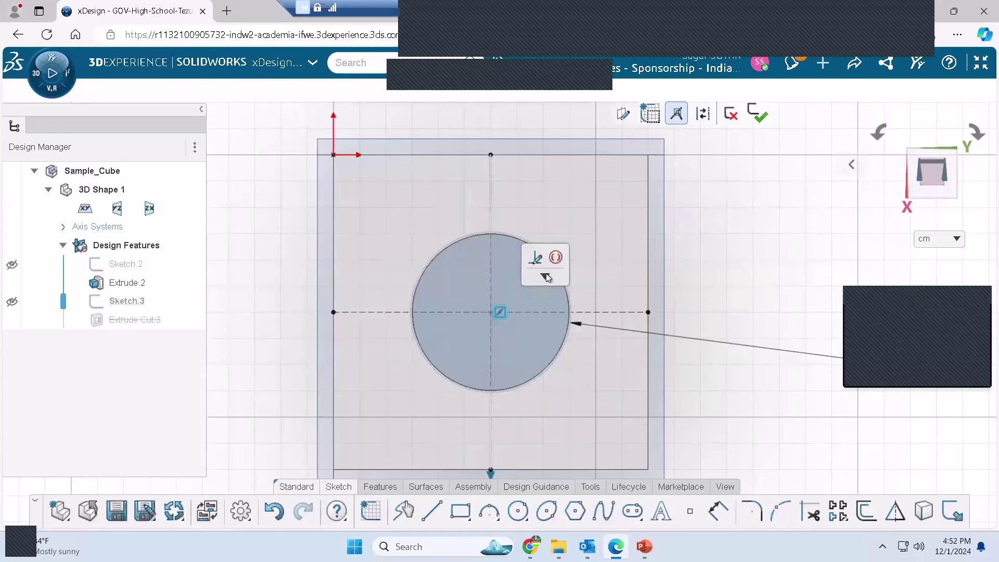
key(Delete)
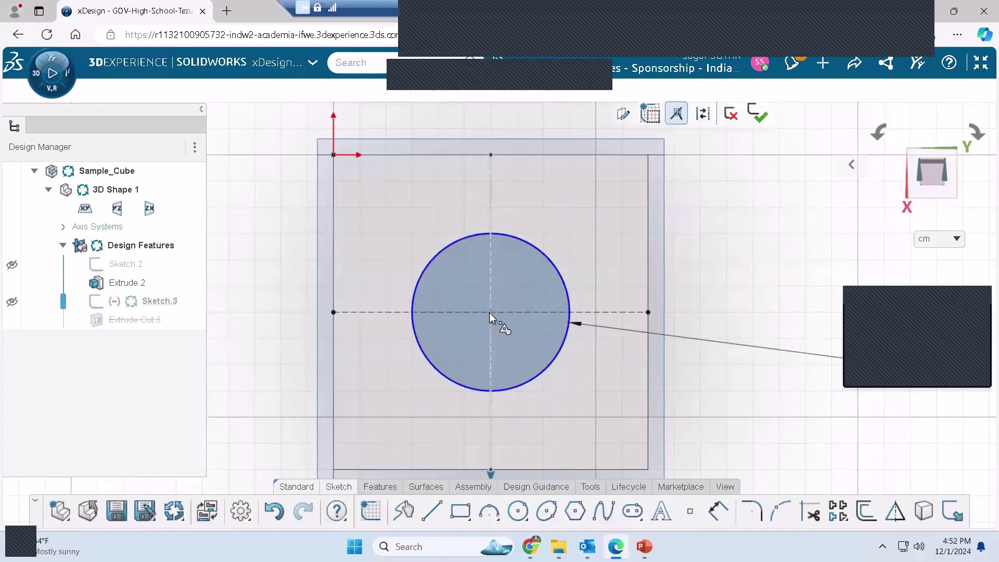
Move the circle off the cube face into empty space and reposition its diameter dimension beside its lower-left edge
drag(489, 312, 562, 305)
mouse_move(685, 251)
mouse_down()
mouse_move(767, 379)
mouse_move(751, 251)
mouse_move(732, 214)
mouse_move(759, 285)
mouse_move(763, 210)
mouse_up()
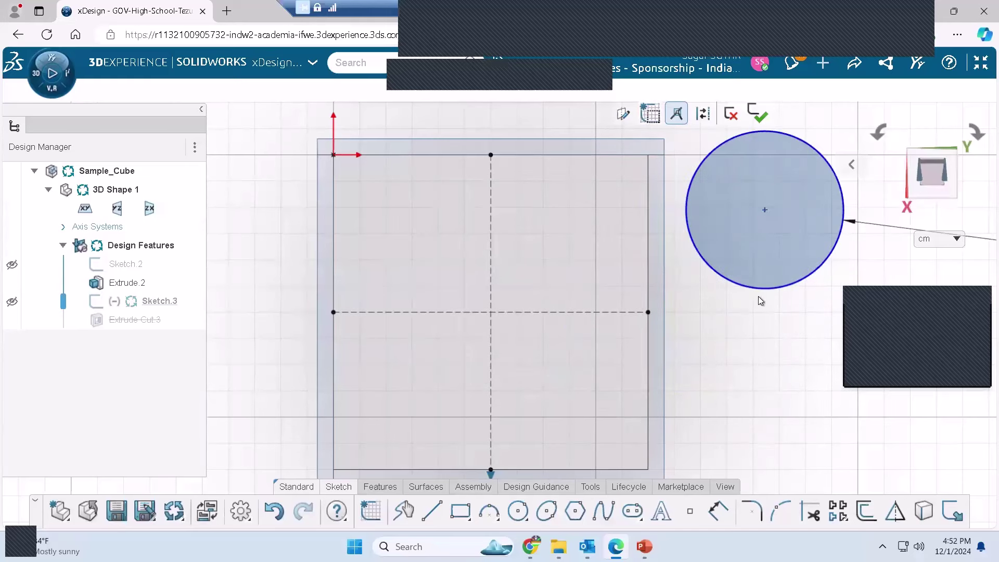
drag(862, 276, 686, 319)
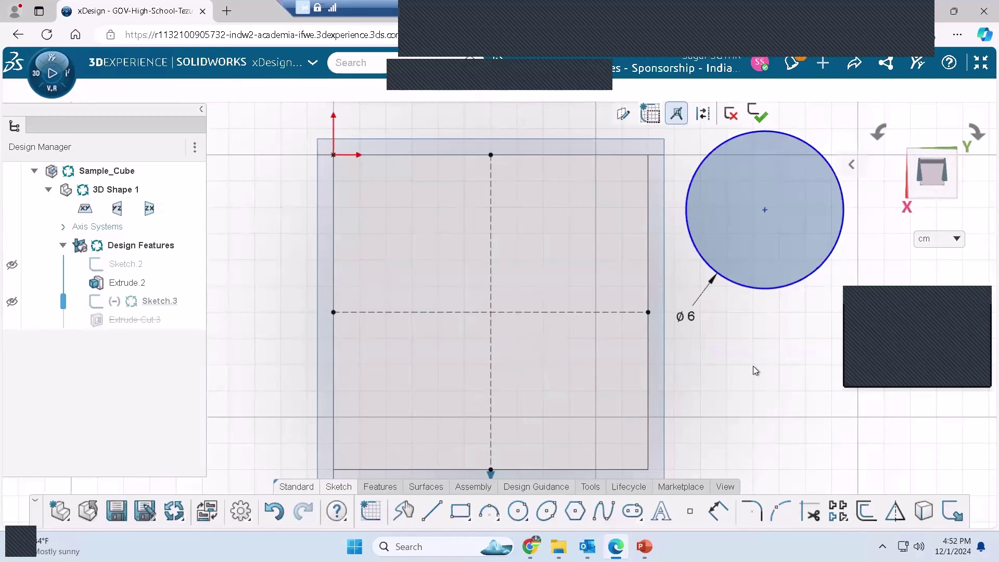
Move the circle's centre back onto the intersection of the two construction lines in the middle of the face
click(763, 210)
mouse_move(757, 215)
mouse_down()
mouse_move(693, 247)
mouse_move(572, 273)
mouse_move(487, 312)
mouse_up()
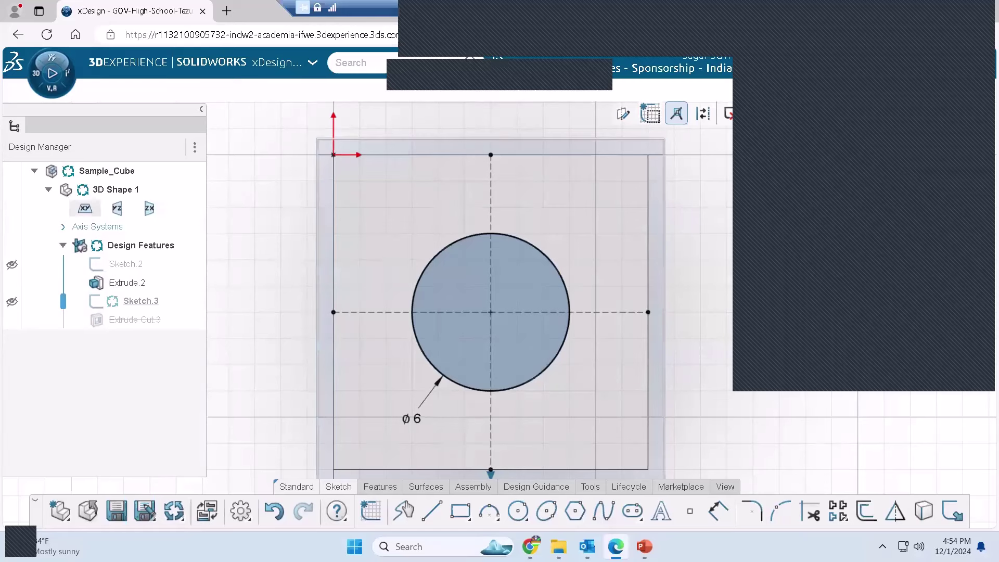
Switch to the PowerPoint presentation and review the question about the cube's size and volume
mouse_move(587, 546)
click(644, 546)
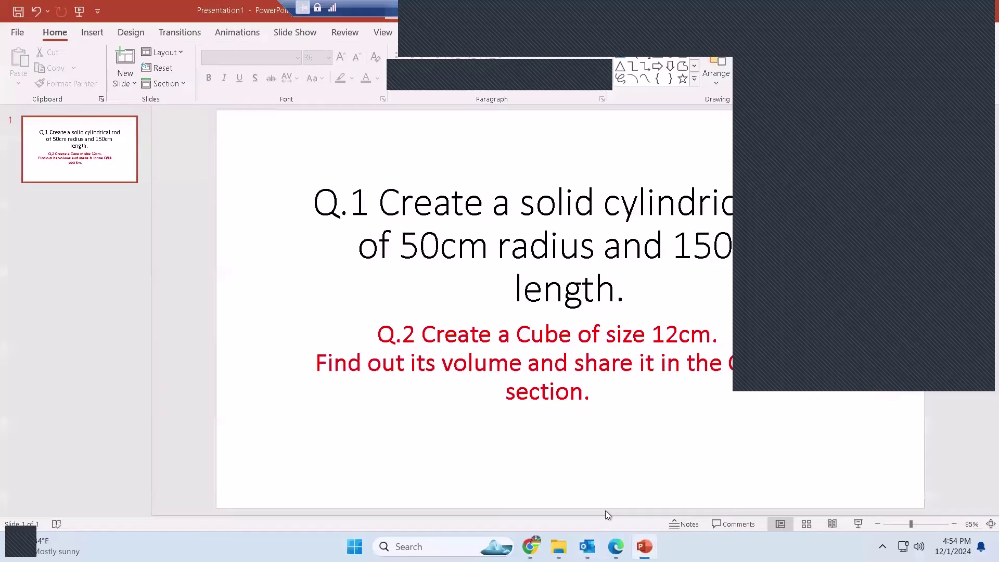
click(489, 370)
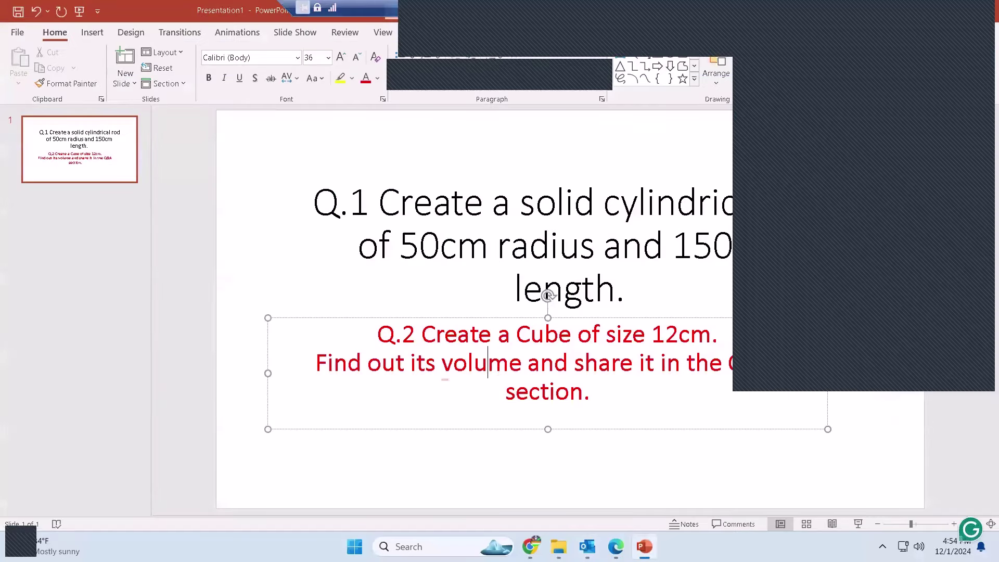
Switch to the SOLIDWORKS Essentials manual in Chrome and browse to the Lesson 2 pages on sketch relations and dimensioning
mouse_move(586, 546)
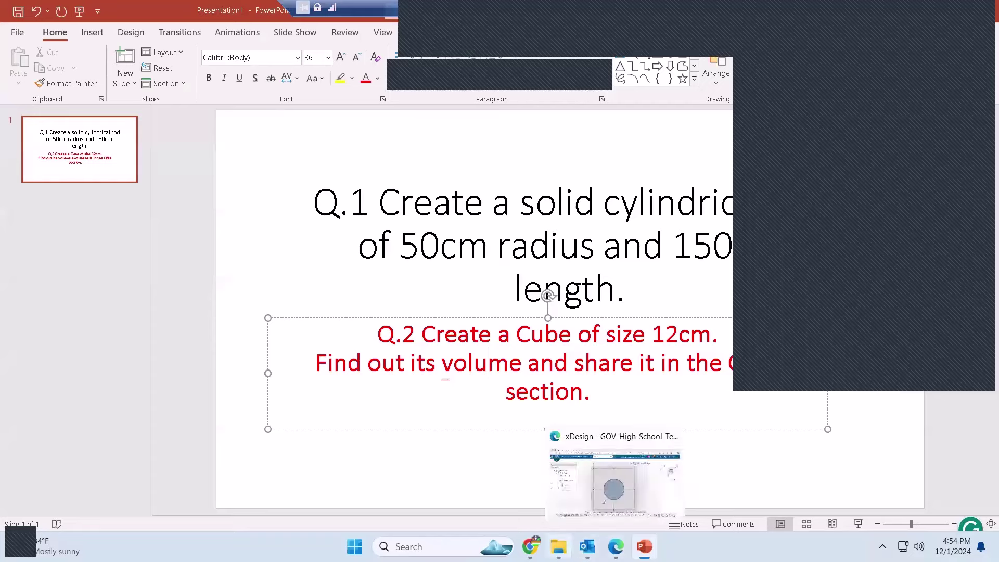
mouse_move(530, 546)
click(361, 466)
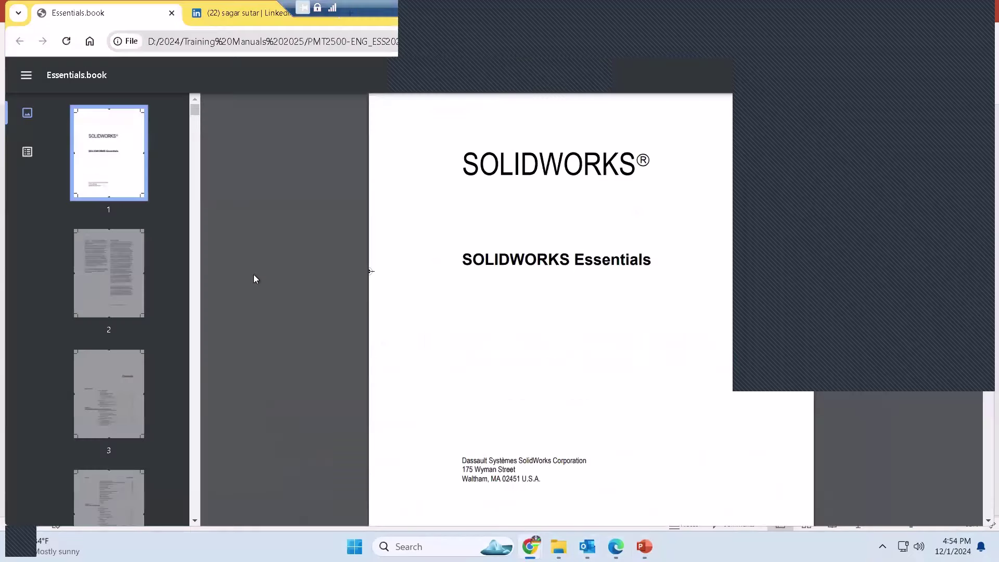
scroll(254, 277, down, 20)
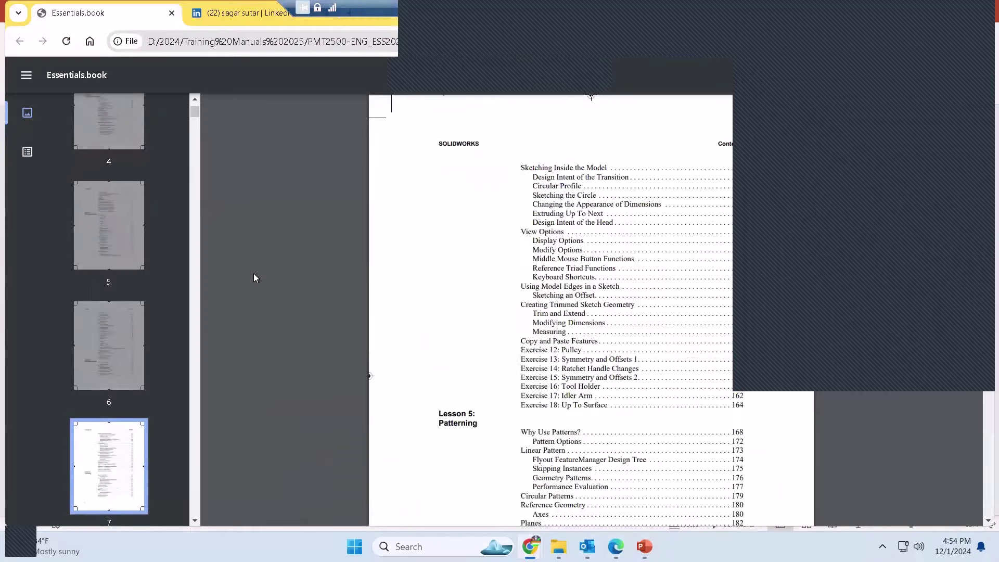
scroll(254, 274, down, 20)
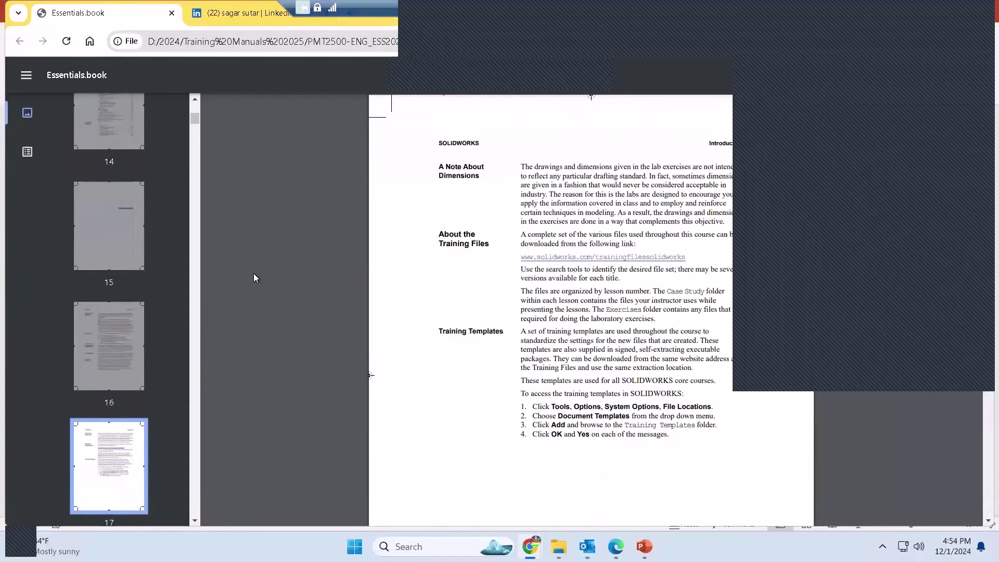
scroll(254, 278, down, 20)
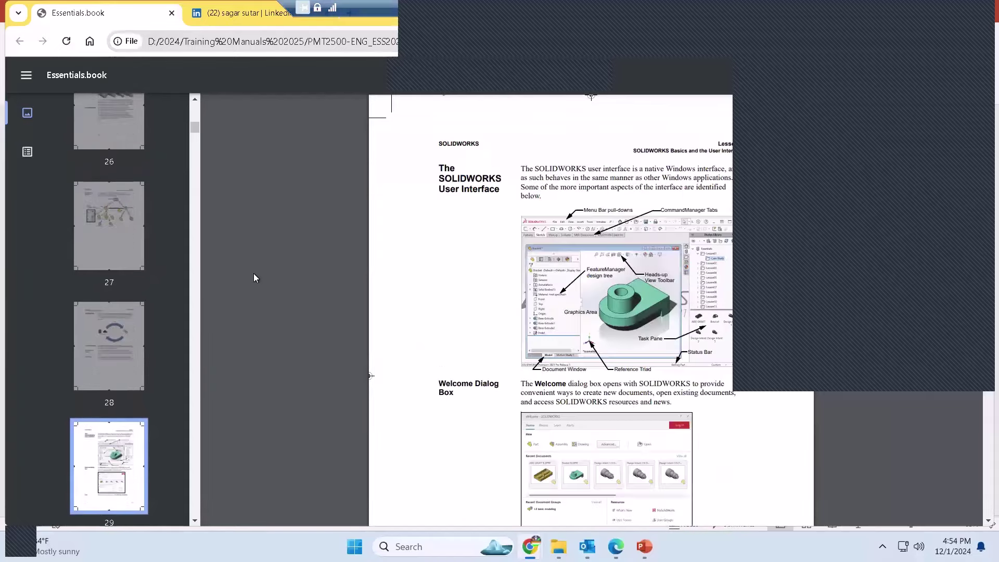
scroll(254, 278, down, 20)
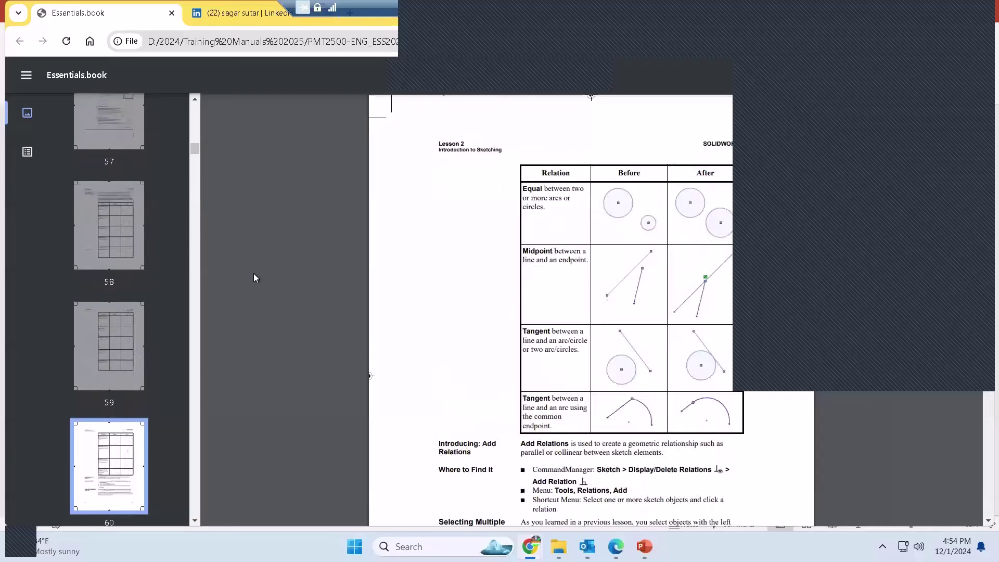
scroll(254, 277, down, 3)
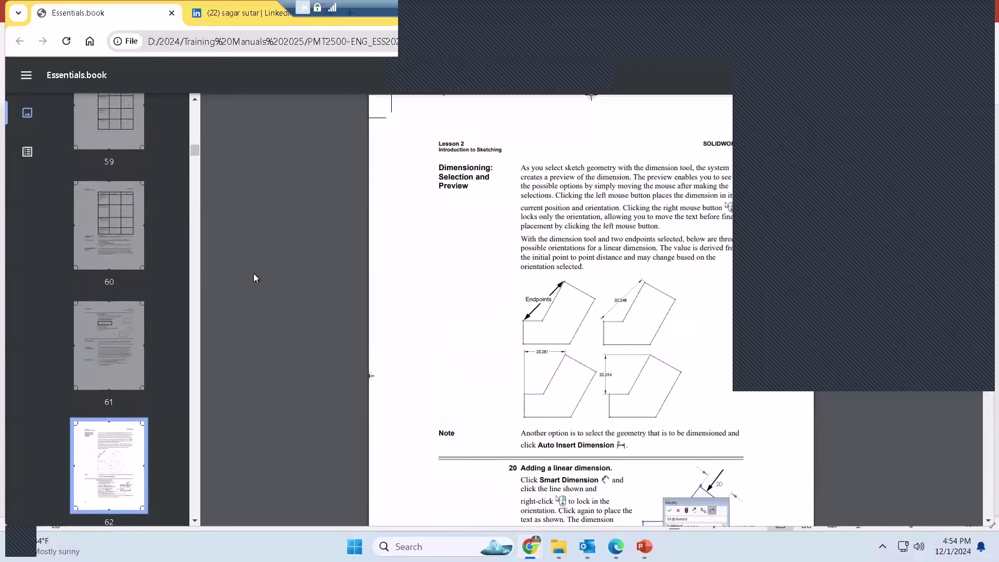
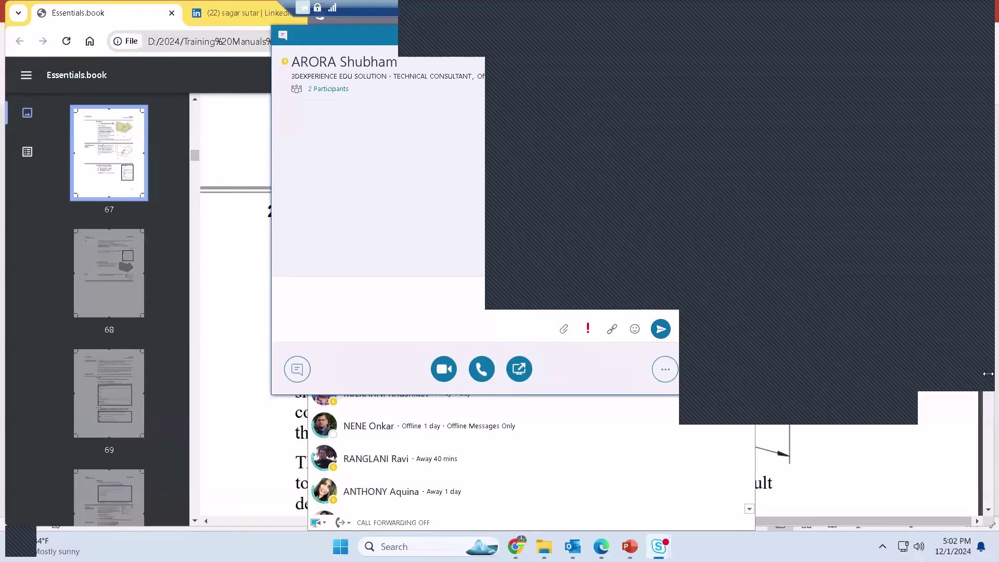
Dismiss the chat and contact windows covering the manual's Extrude page
click(588, 445)
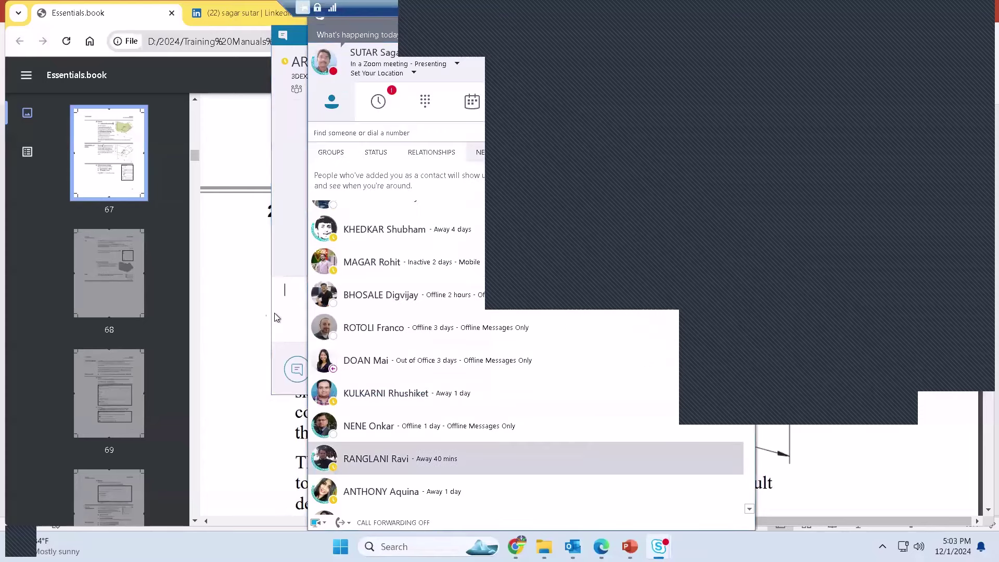
click(235, 320)
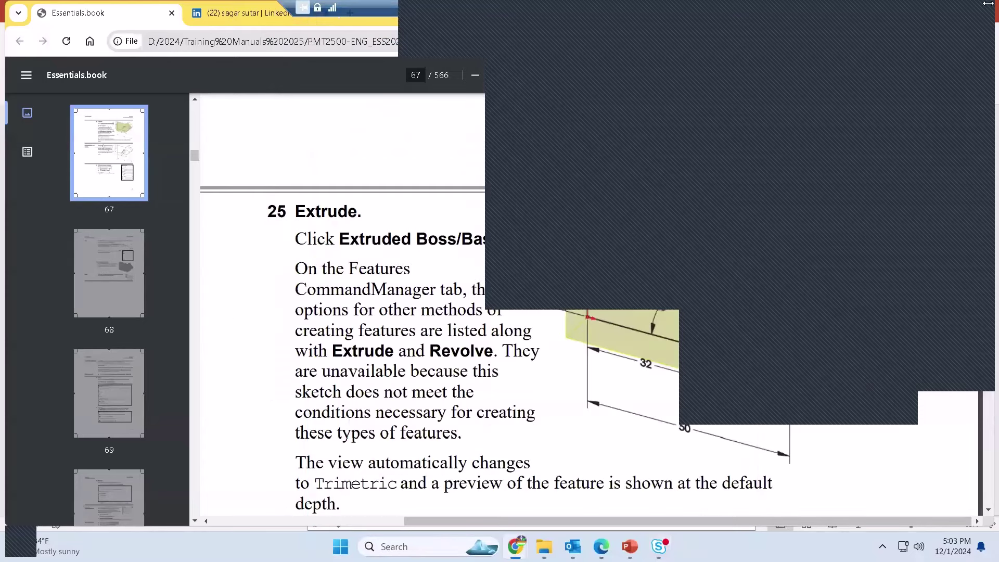
click(920, 12)
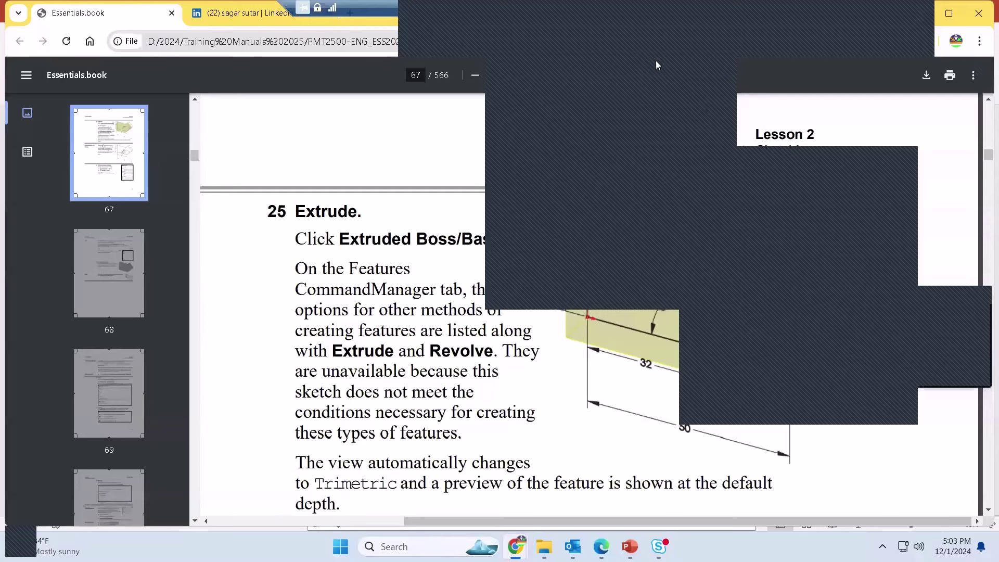
click(658, 64)
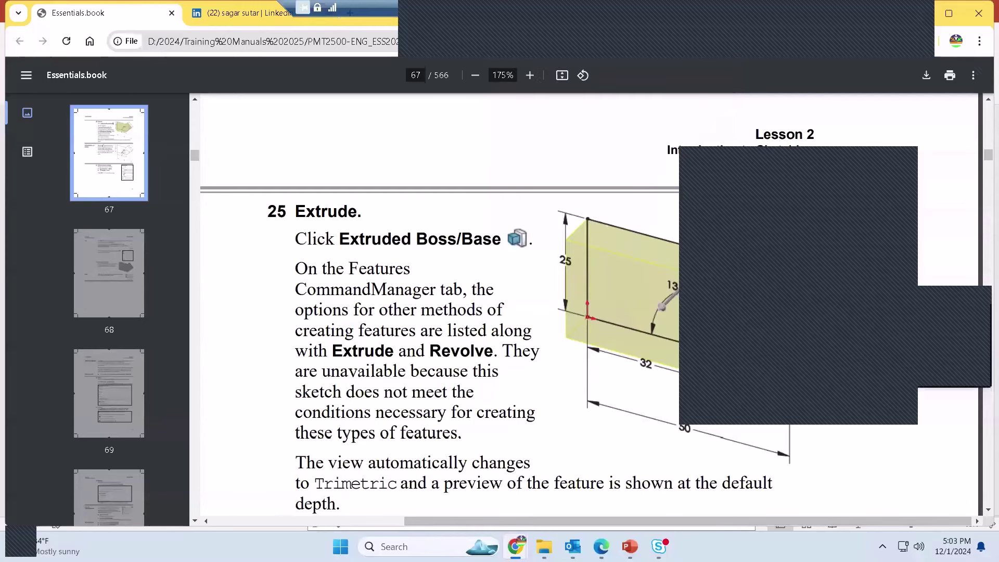
Switch to xDesign, finish editing the hole's sketch, and save the cube before returning to the start page
click(600, 546)
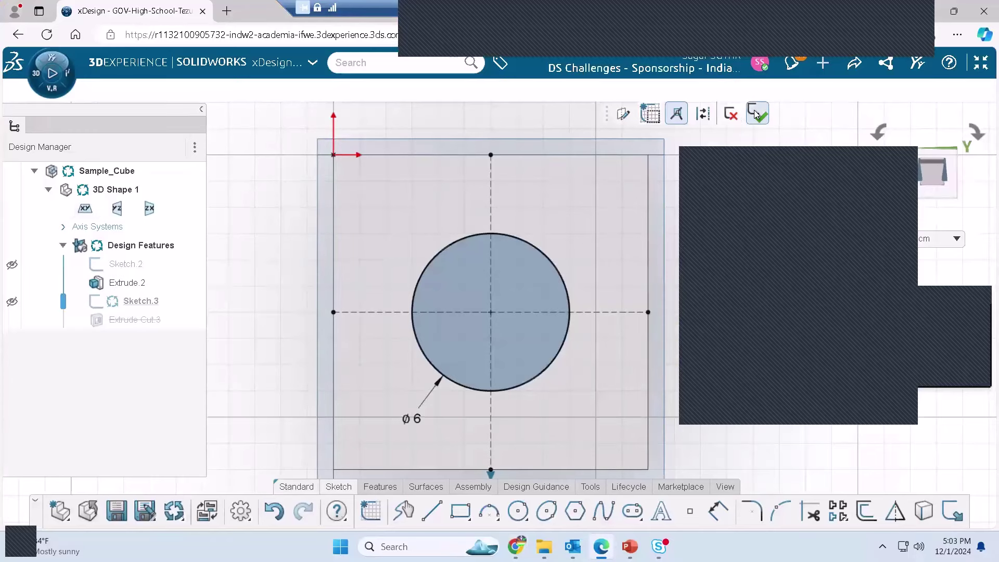
click(755, 113)
click(115, 512)
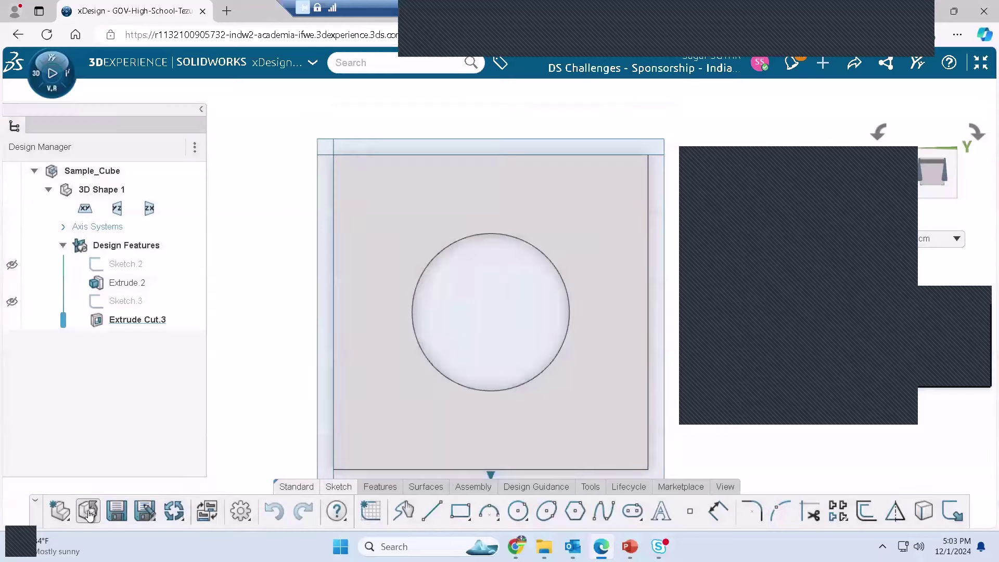
click(88, 514)
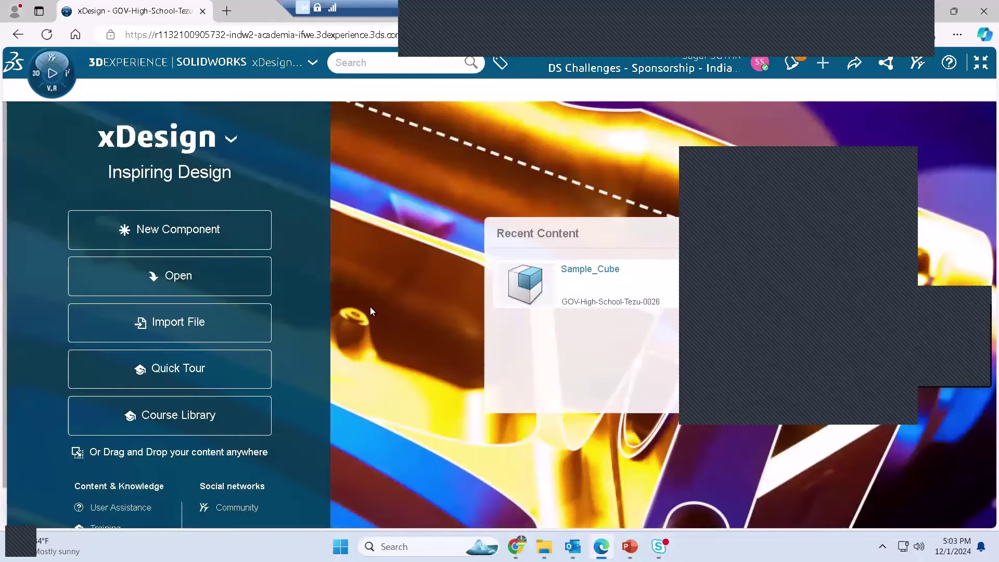
Create a new component named SAMPLE_PART_01
click(148, 230)
text(SAM)
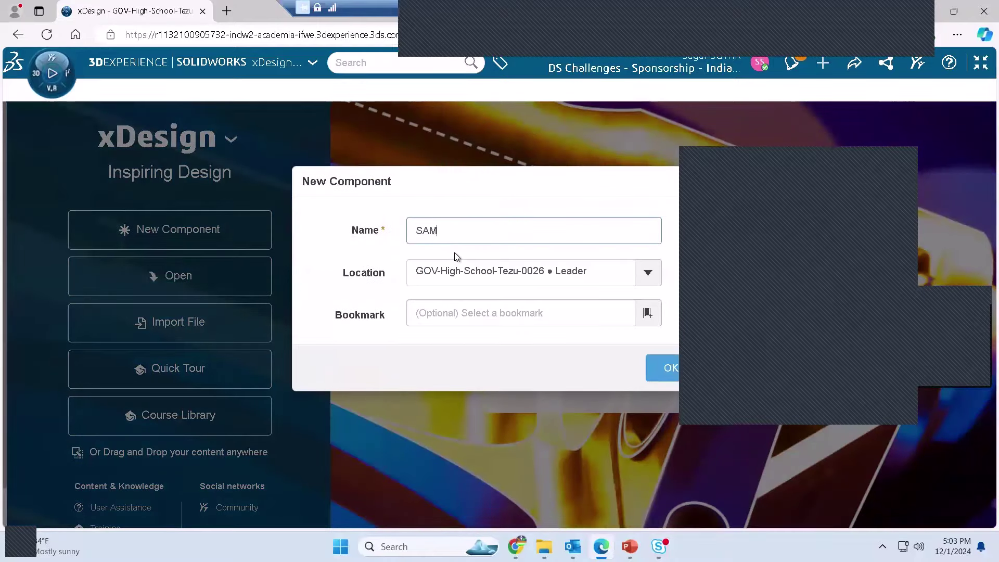
text(PLE_PART_01)
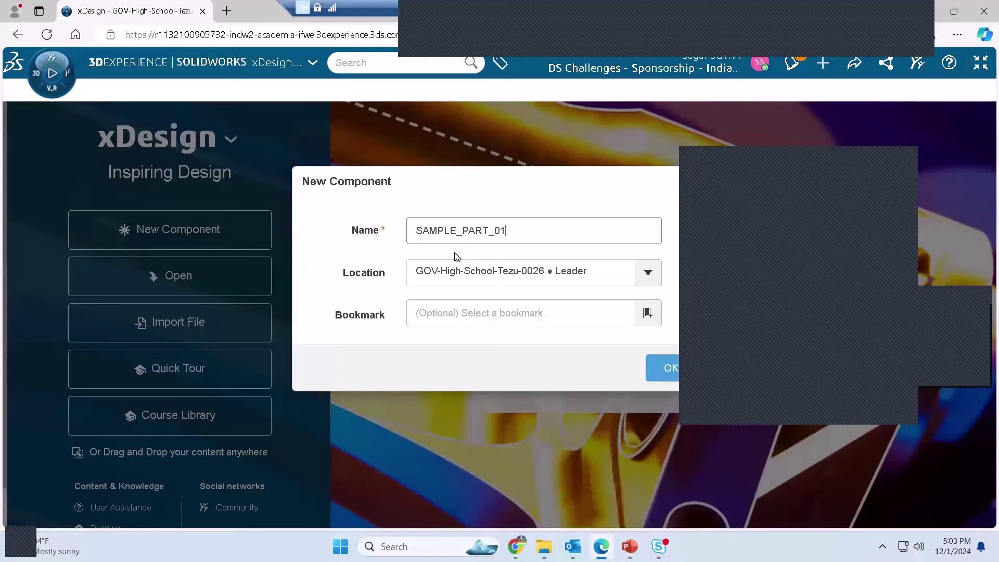
click(663, 378)
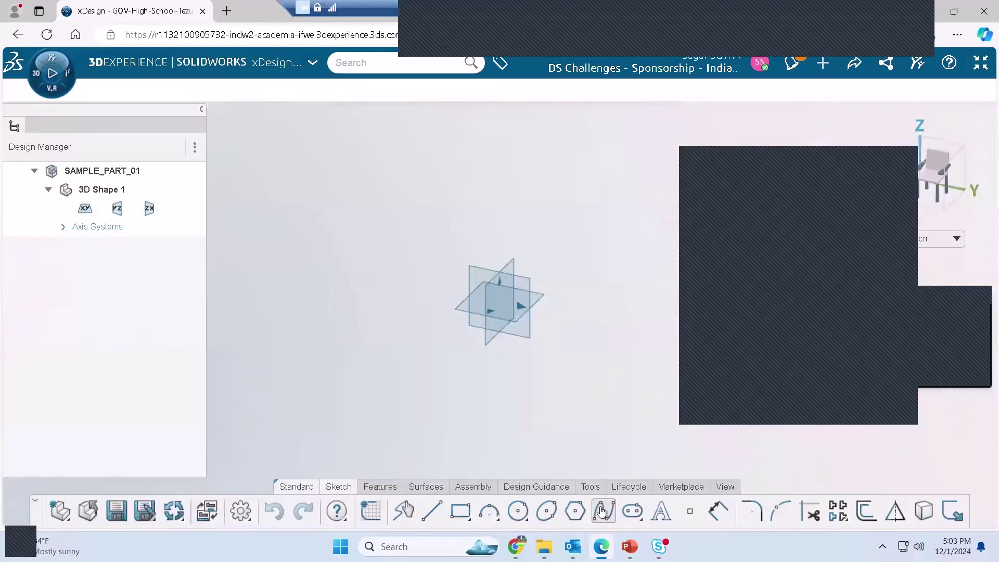
After checking the manual's Extrude profile, sketch on the YZ plane a line about 7.8 cm down from the origin and a horizontal line about 15.6 cm long
mouse_move(516, 546)
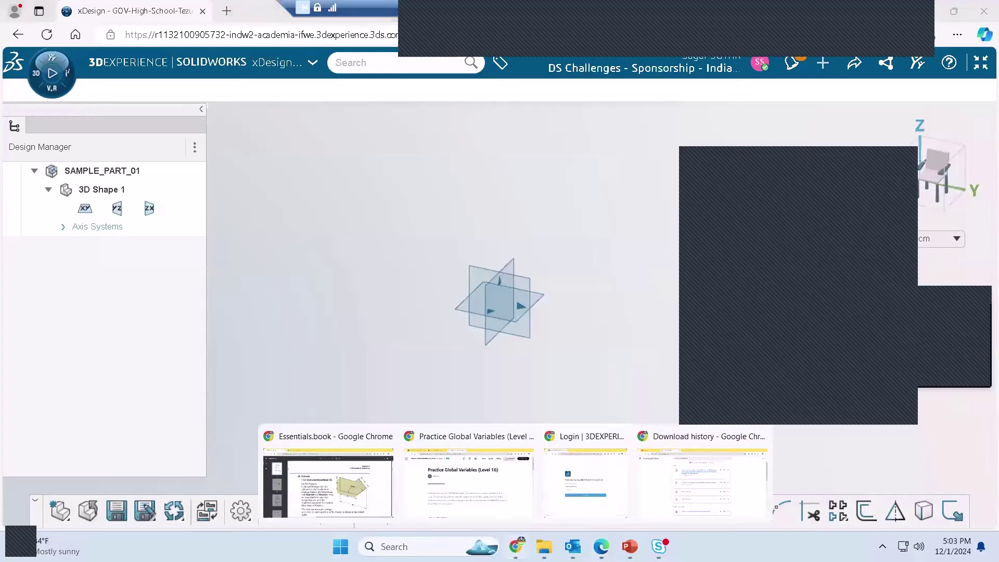
click(352, 477)
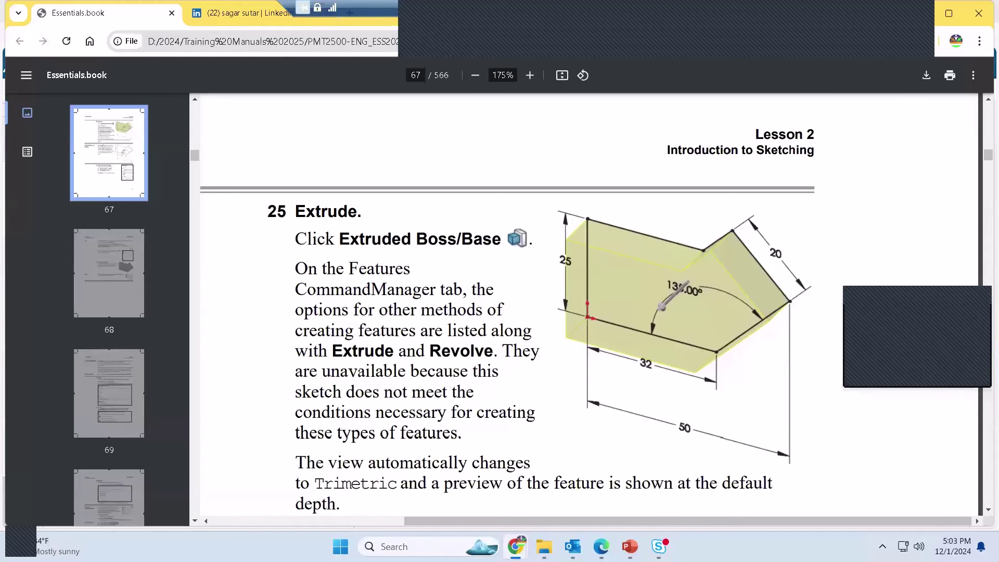
key(alt+Tab)
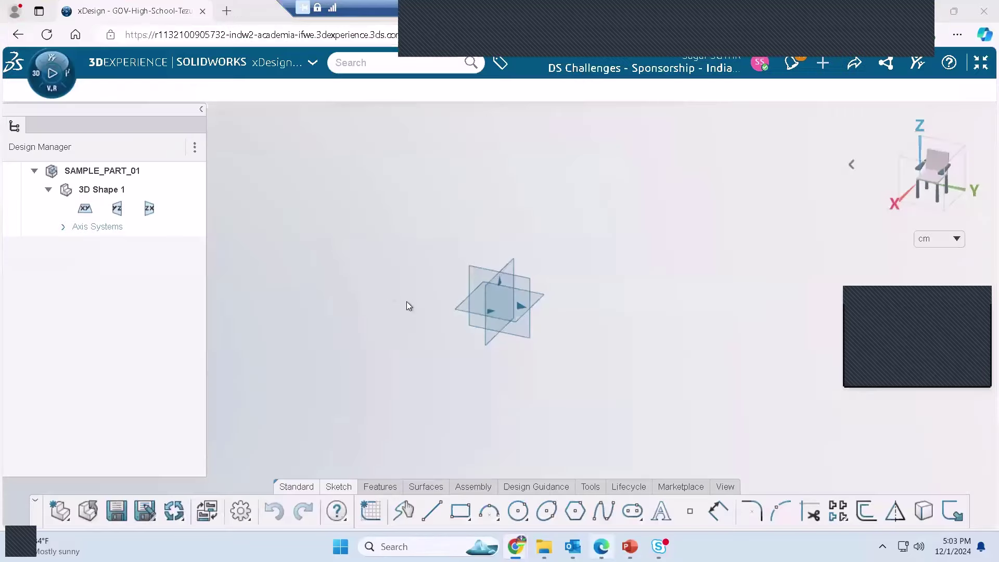
click(524, 284)
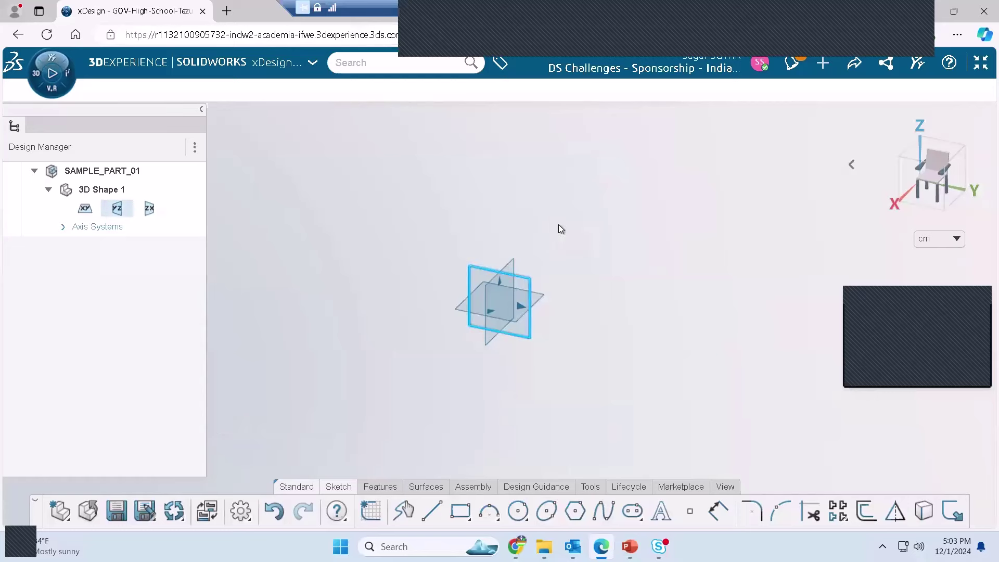
click(560, 229)
click(432, 511)
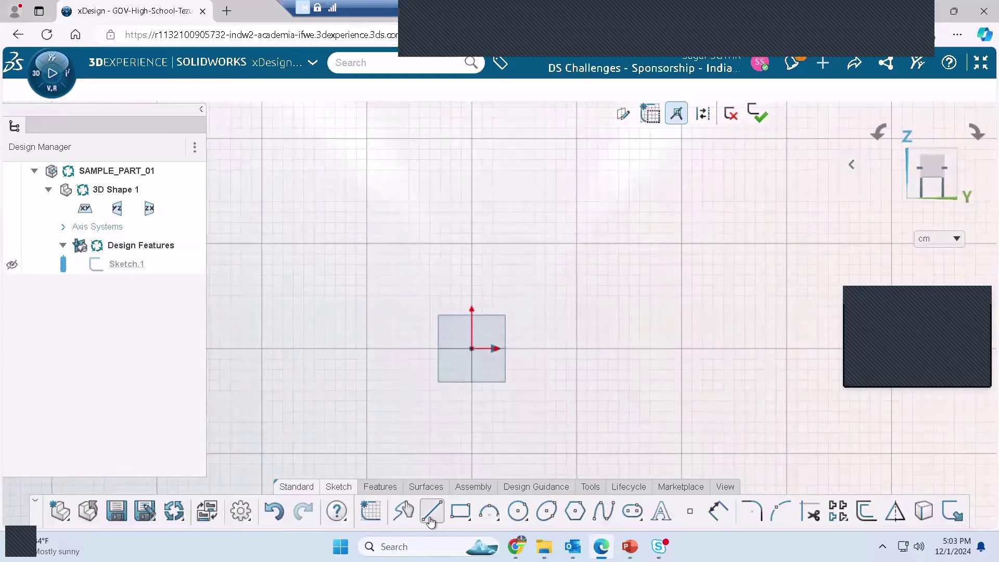
click(471, 348)
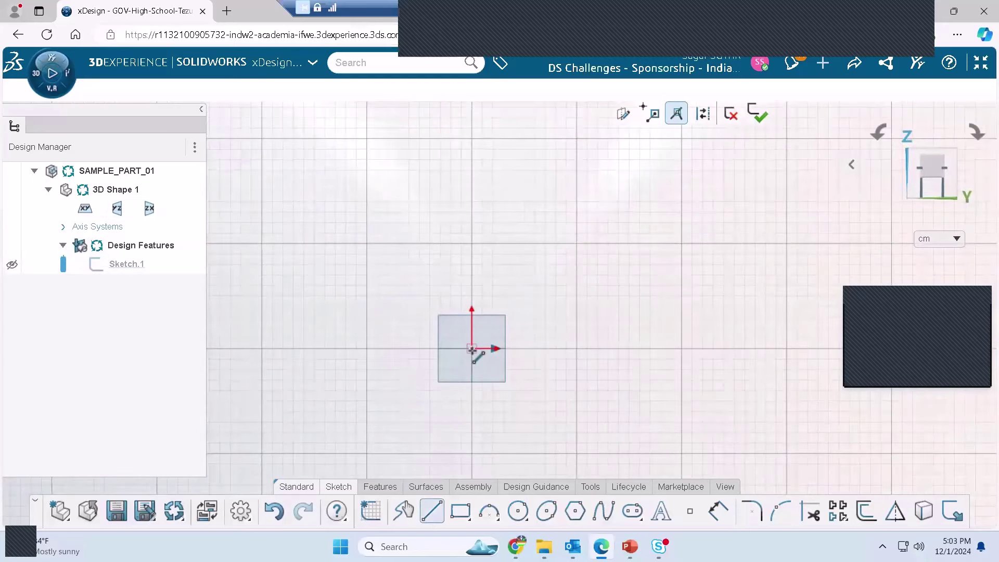
click(471, 430)
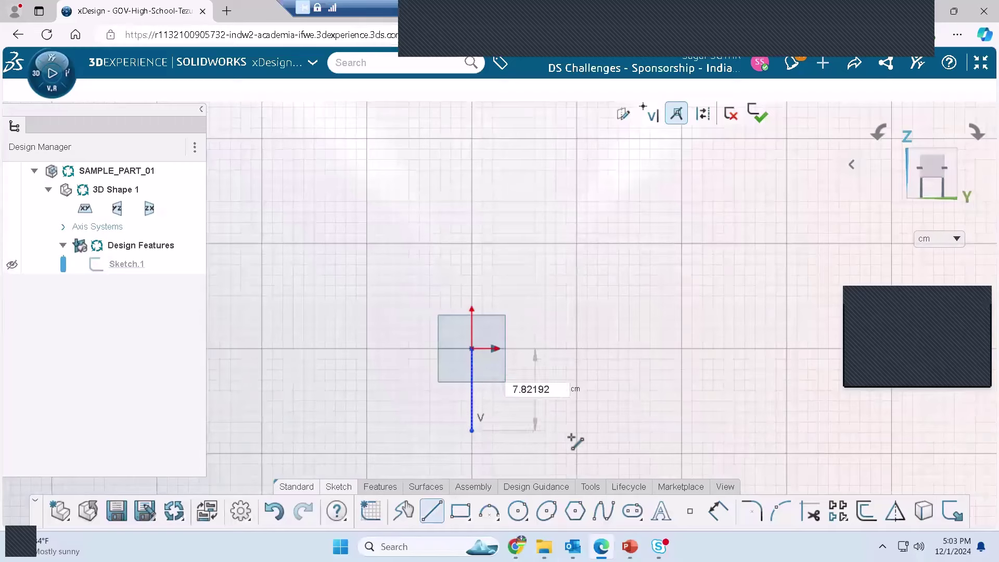
click(635, 430)
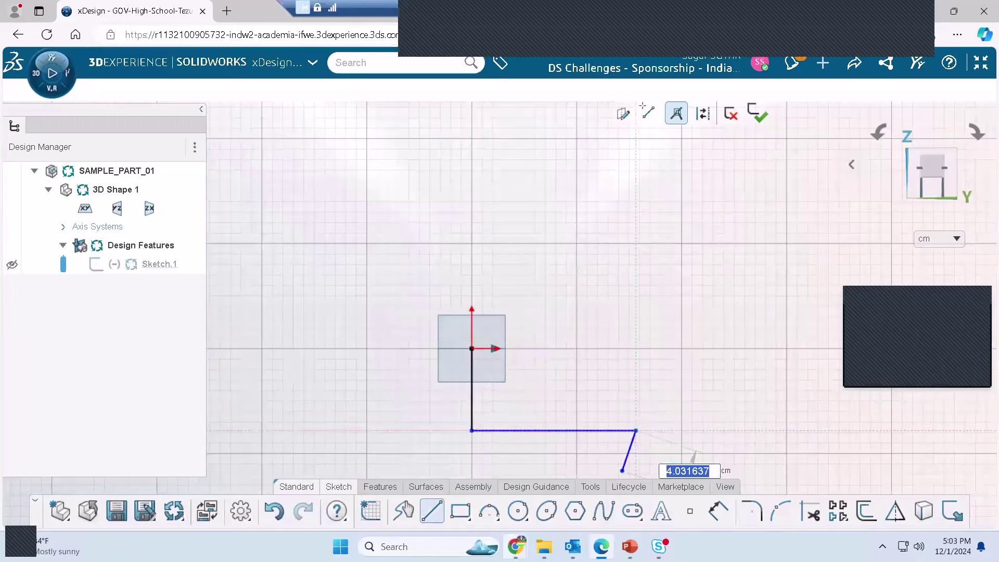
Close the profile with a line about 17.8 cm long sloping upward, a short perpendicular edge, a parallel return edge, and a line to the origin
click(515, 546)
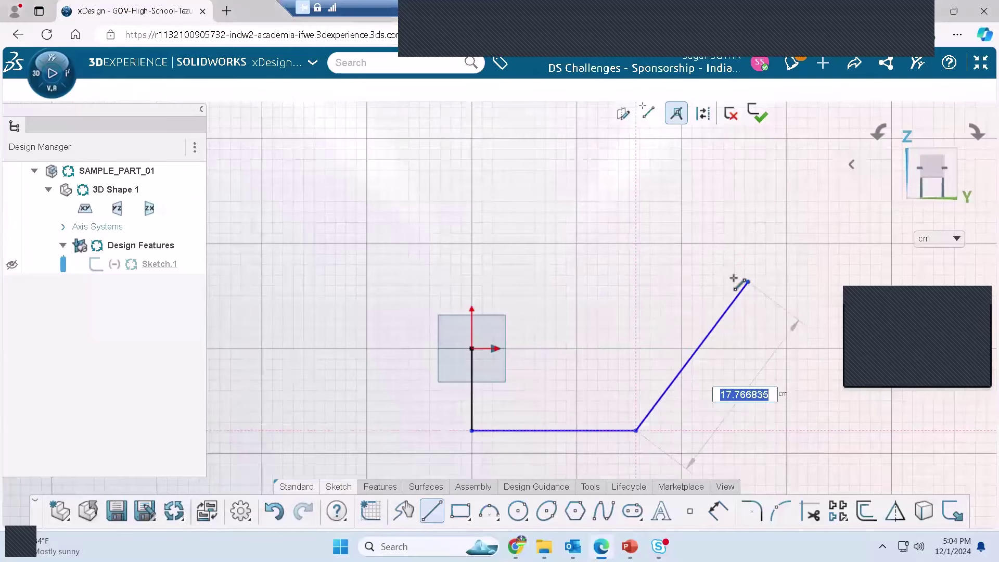
click(748, 282)
click(673, 225)
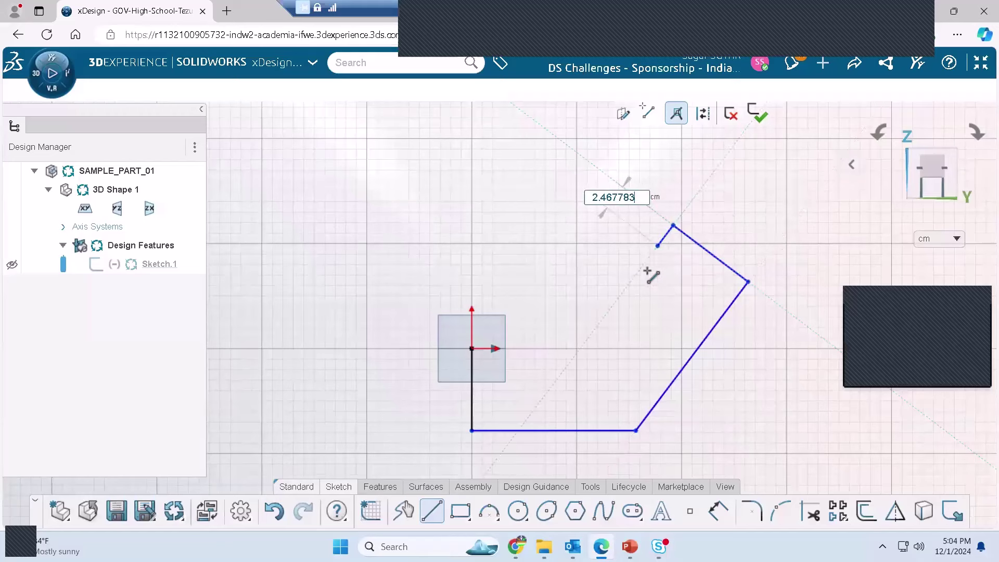
click(631, 282)
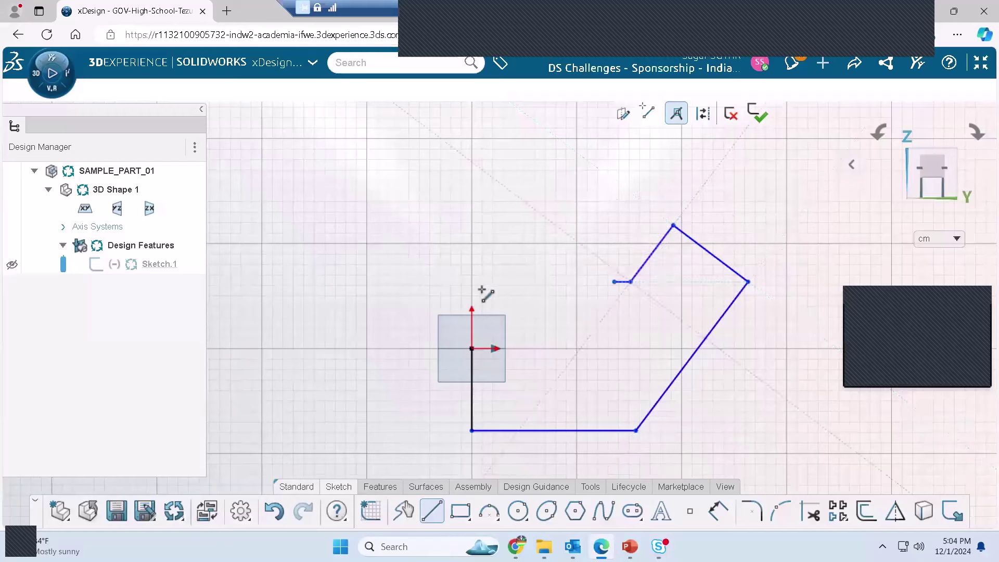
click(470, 347)
key(Escape)
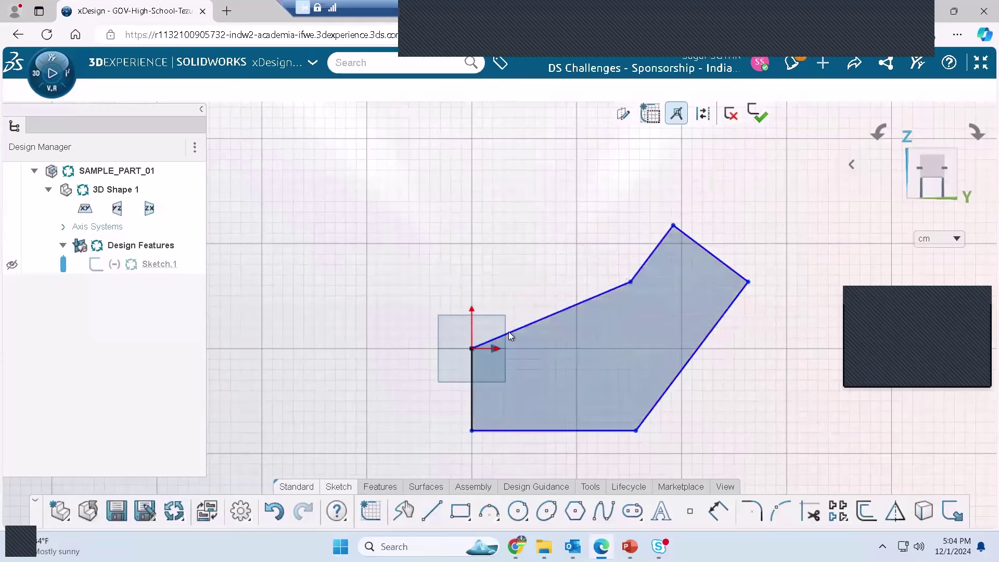
Make the profile's sloping upper line from the origin horizontal
click(541, 320)
click(575, 262)
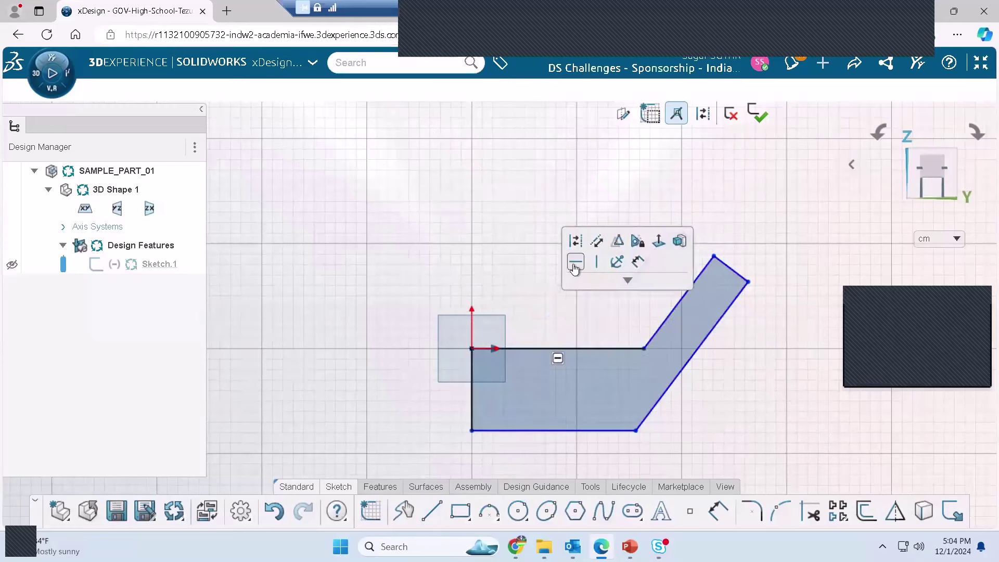
click(763, 405)
Dimension the angle between the profile's bottom line and its outer slanted edge as 135°
click(717, 511)
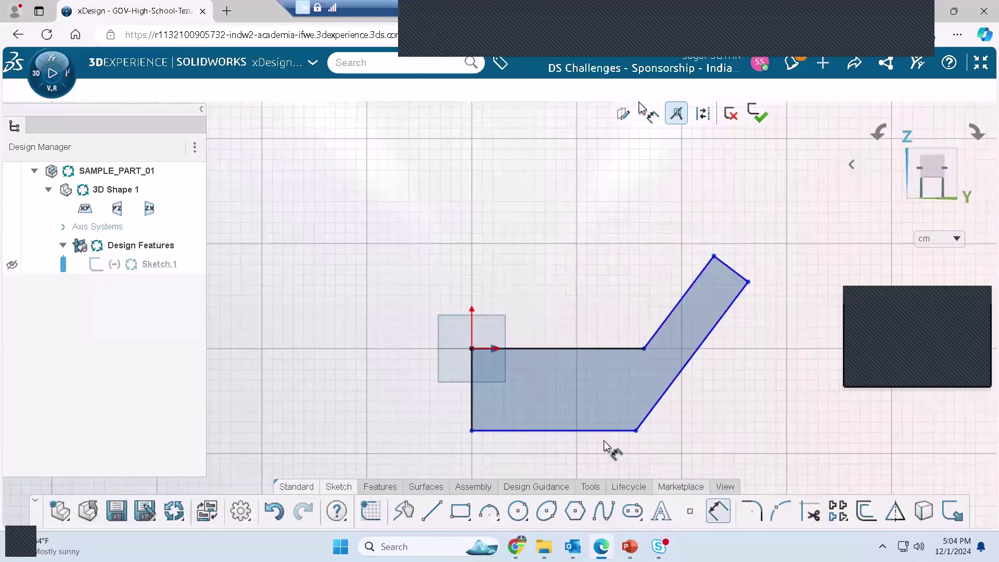
click(605, 431)
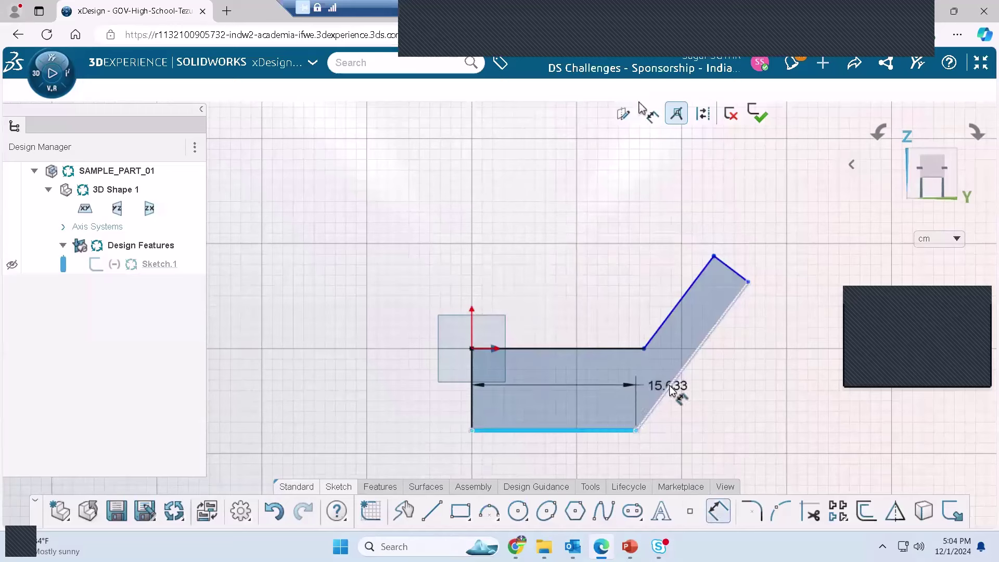
click(670, 391)
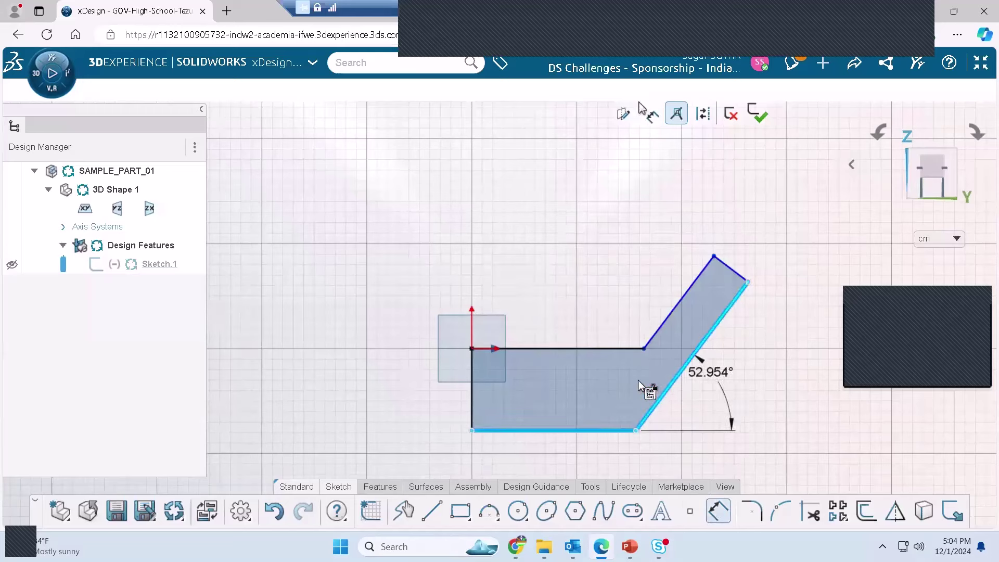
click(626, 383)
text(135)
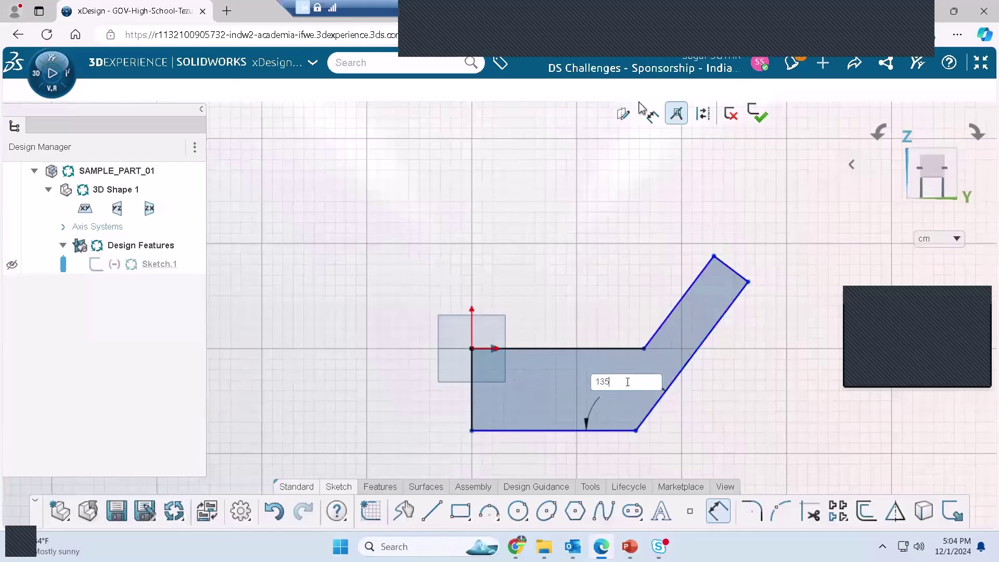
key(Return)
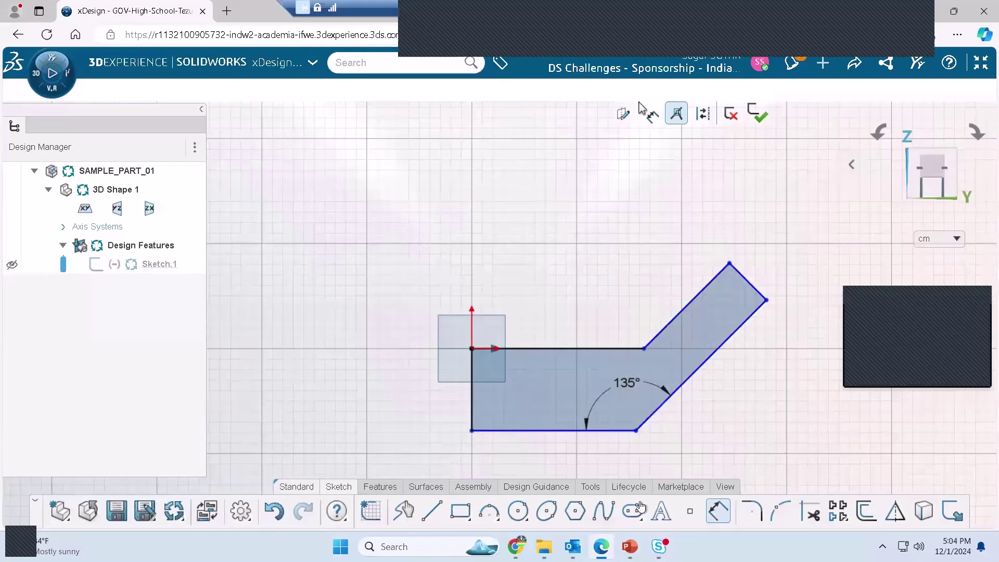
After checking the Extrude figure in the training manual, dimension the profile's bottom line as 32 cm
click(630, 546)
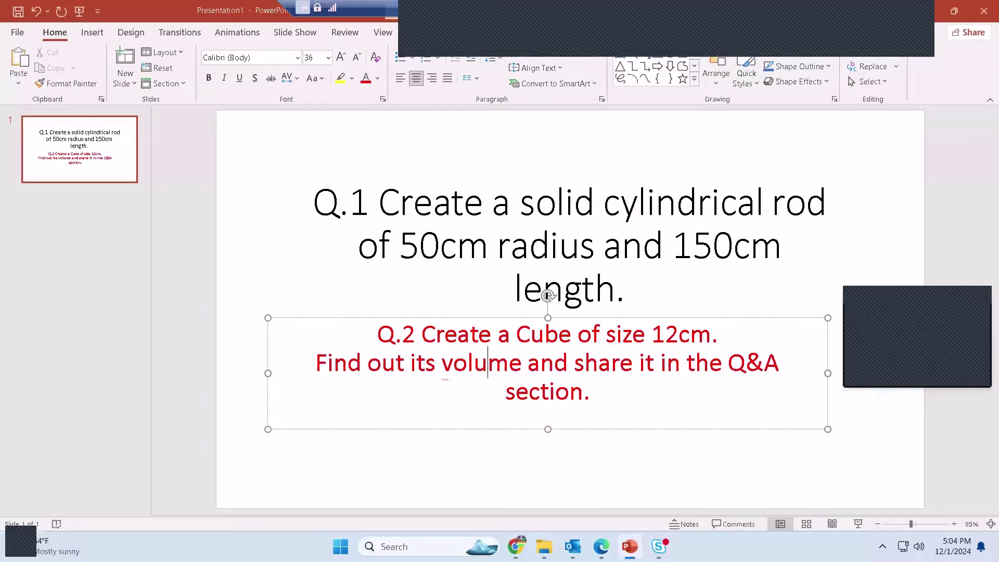
click(515, 546)
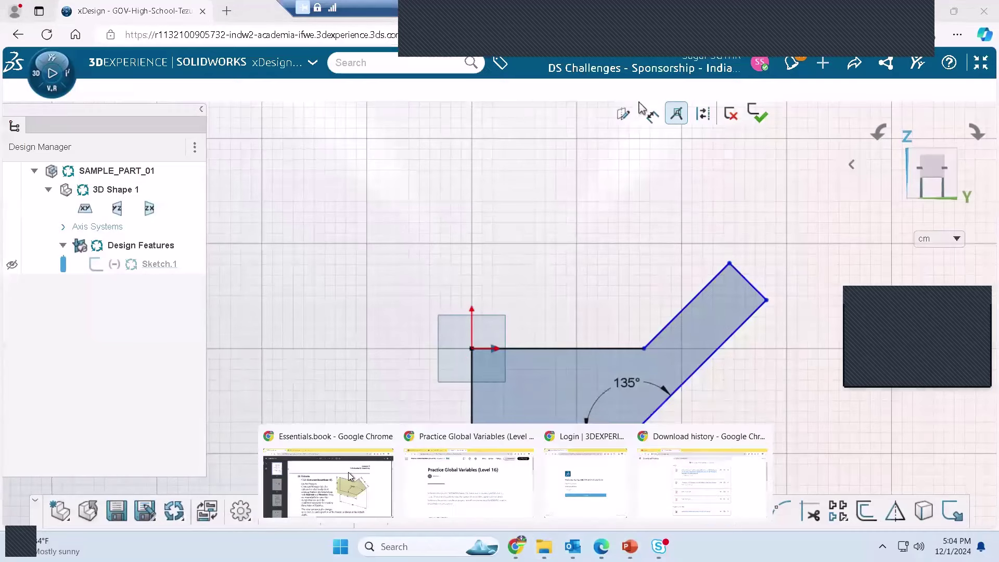
click(327, 481)
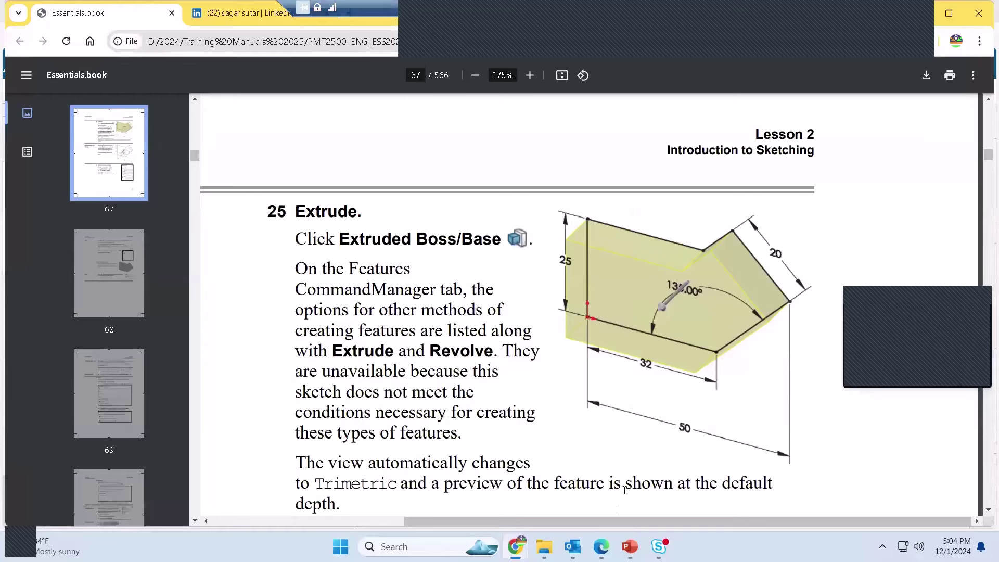
click(601, 546)
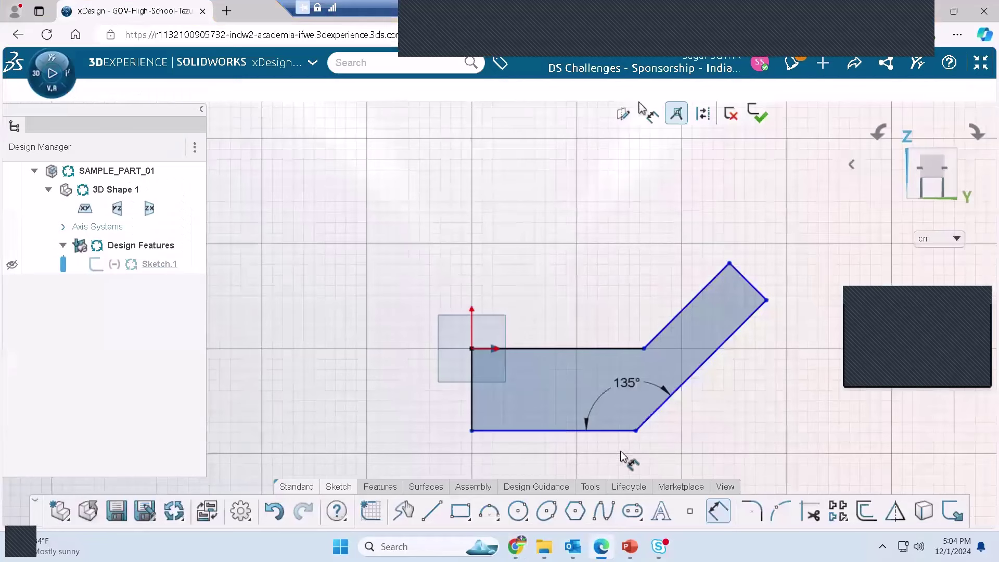
click(585, 432)
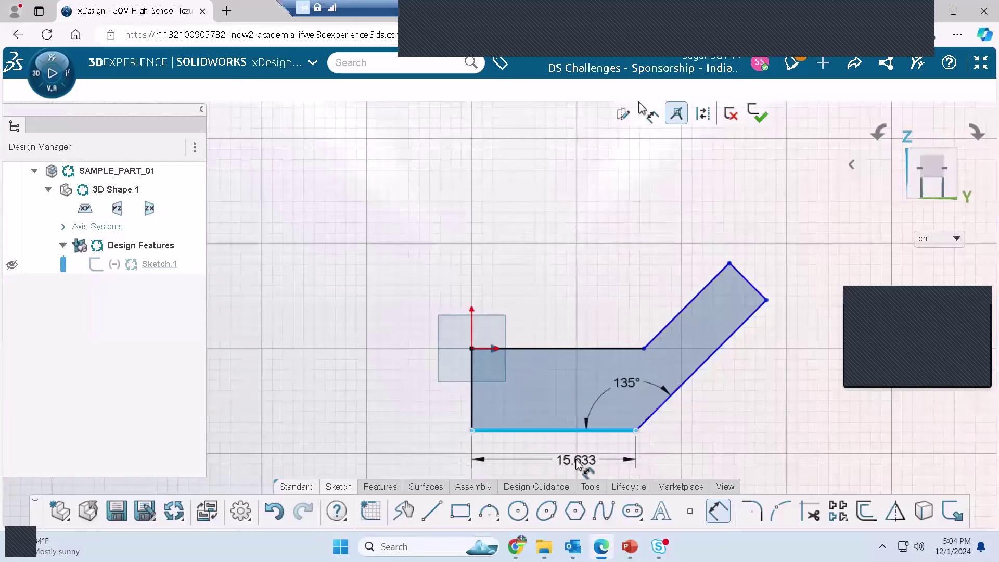
click(578, 462)
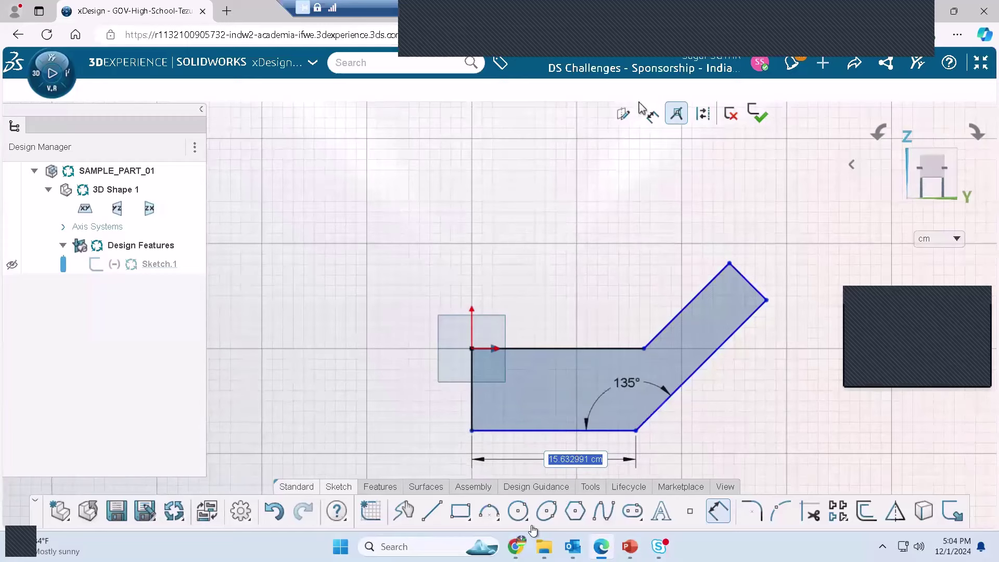
mouse_move(515, 547)
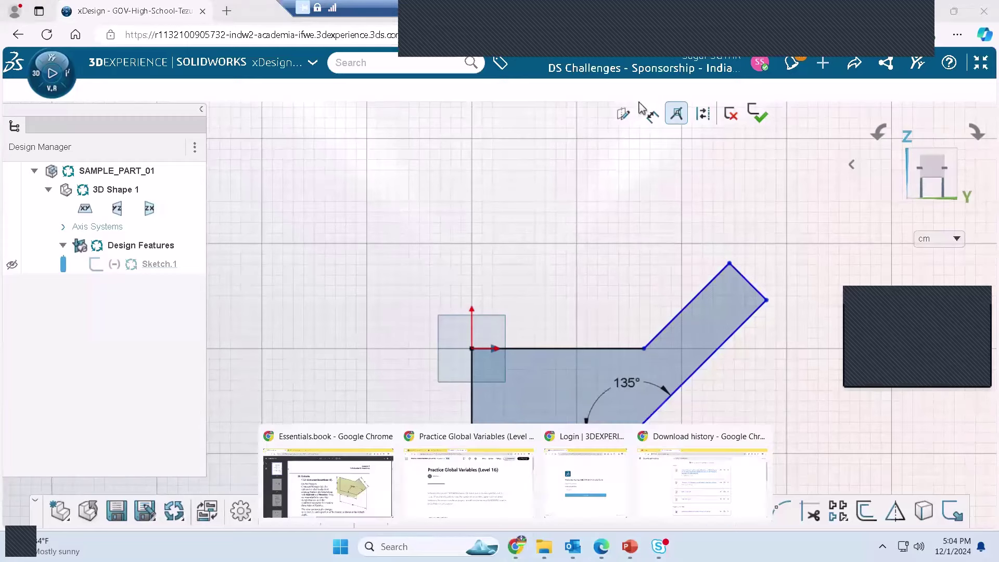
click(367, 481)
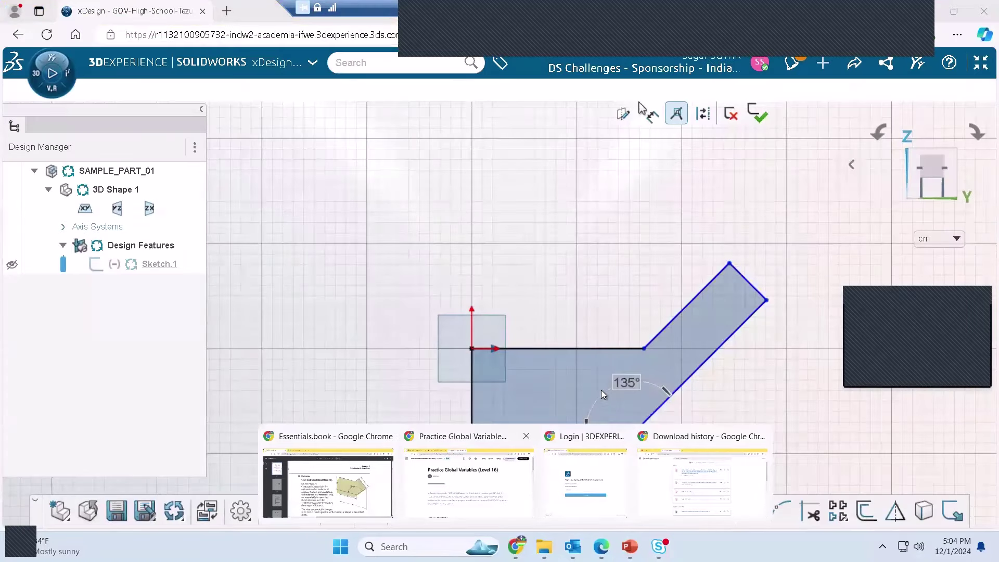
double_click(574, 456)
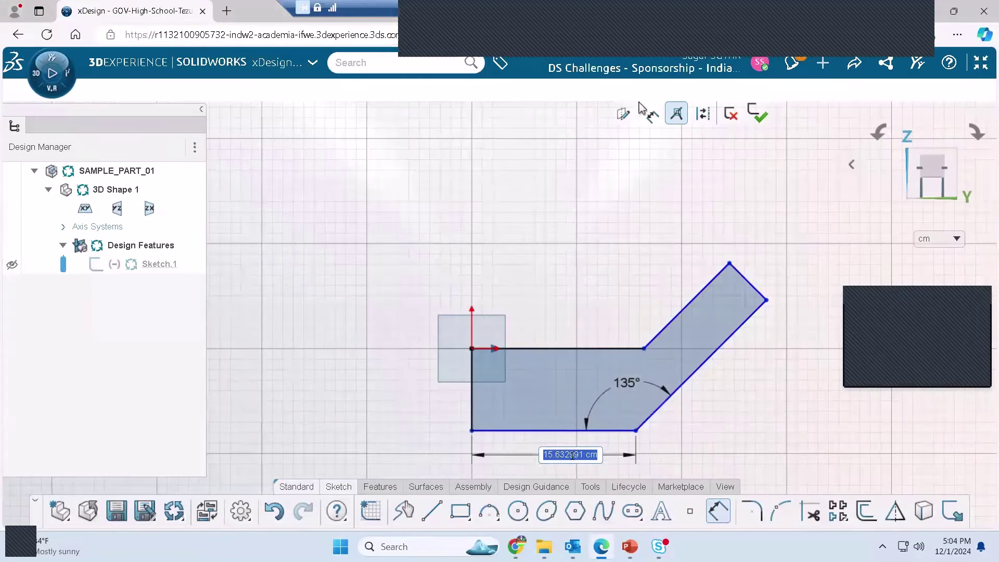
text(32)
key(Return)
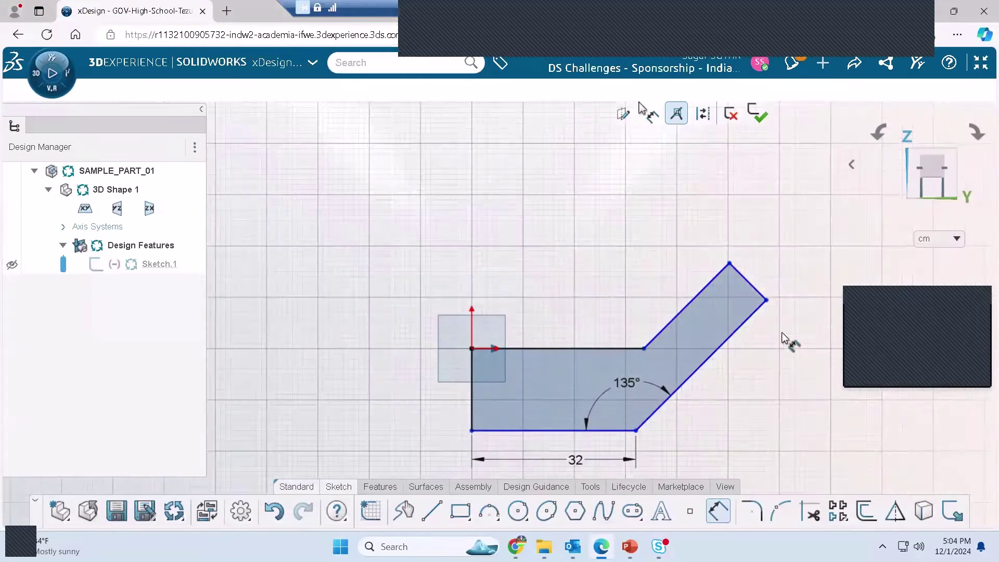
Dimension the horizontal distance from the profile's vertical edge to its outermost corner as 50 cm, placed below the bottom line's dimension
click(766, 301)
click(473, 390)
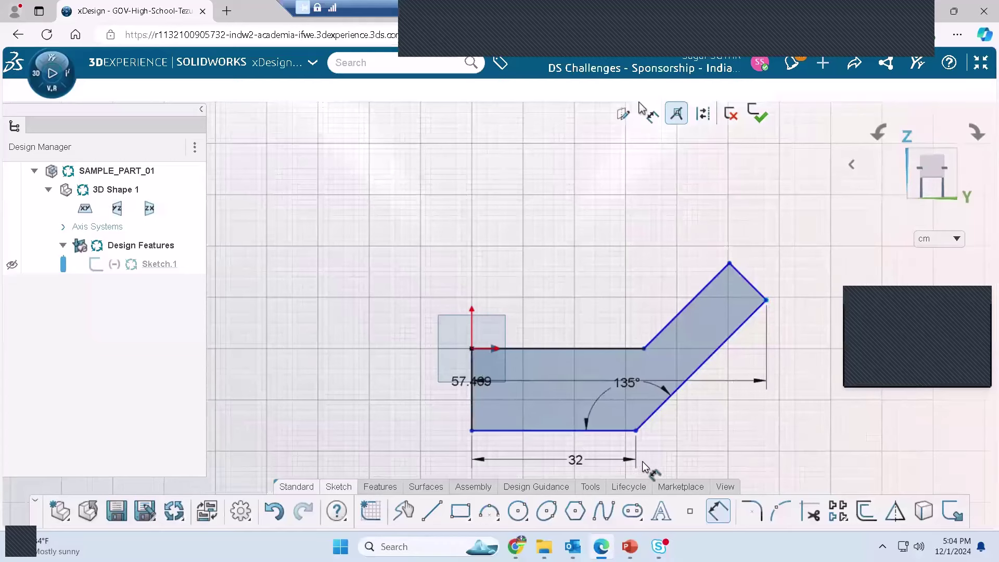
middle_drag(656, 467, 591, 457)
click(584, 448)
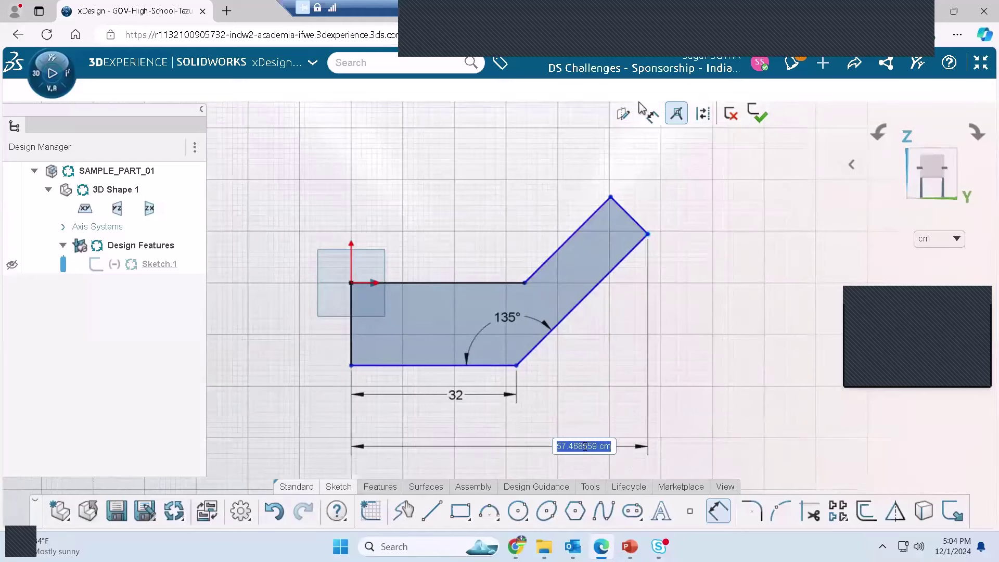
text(50)
key(Return)
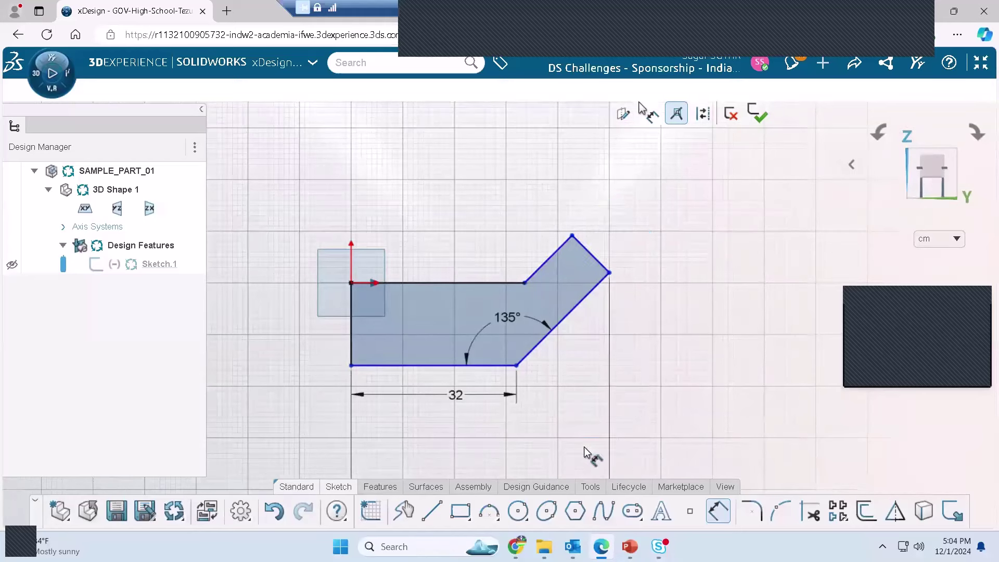
Dimension the short end edge of the slanted arm as 20 cm
click(602, 267)
click(622, 216)
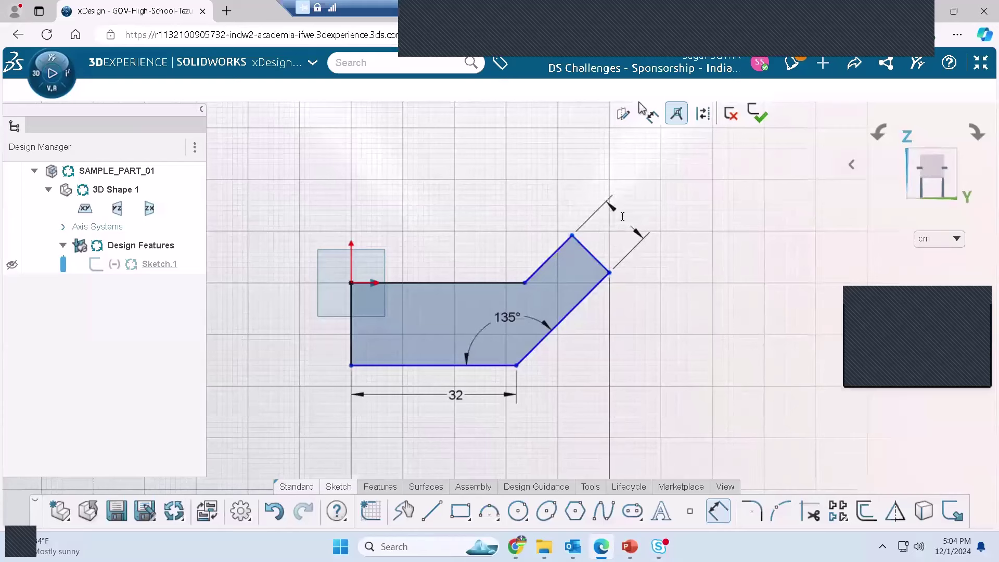
text(20)
key(Return)
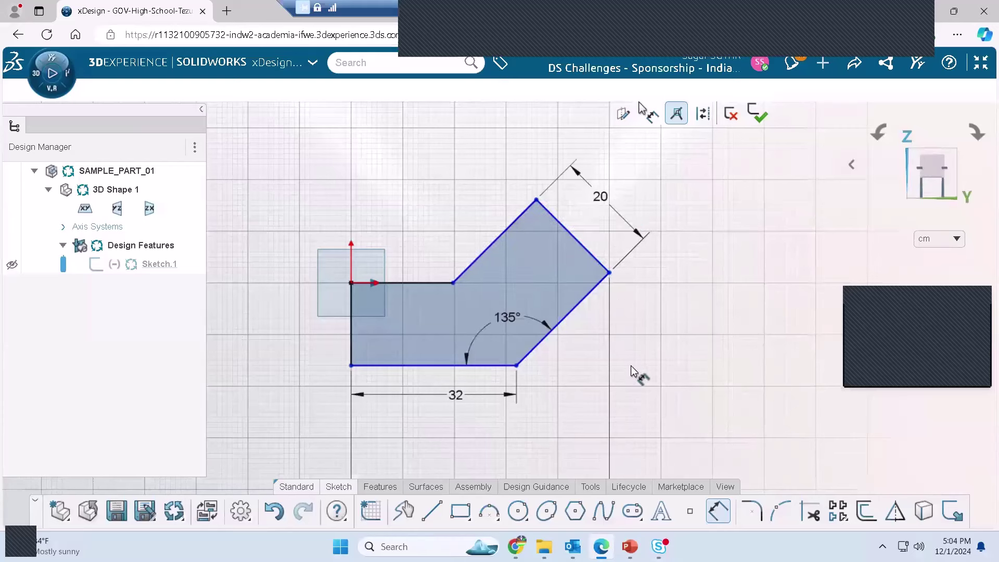
After rechecking the manual's Extrude figure, make the profile's two slanted edges parallel and move the bottom edge down to lengthen the vertical side
click(515, 546)
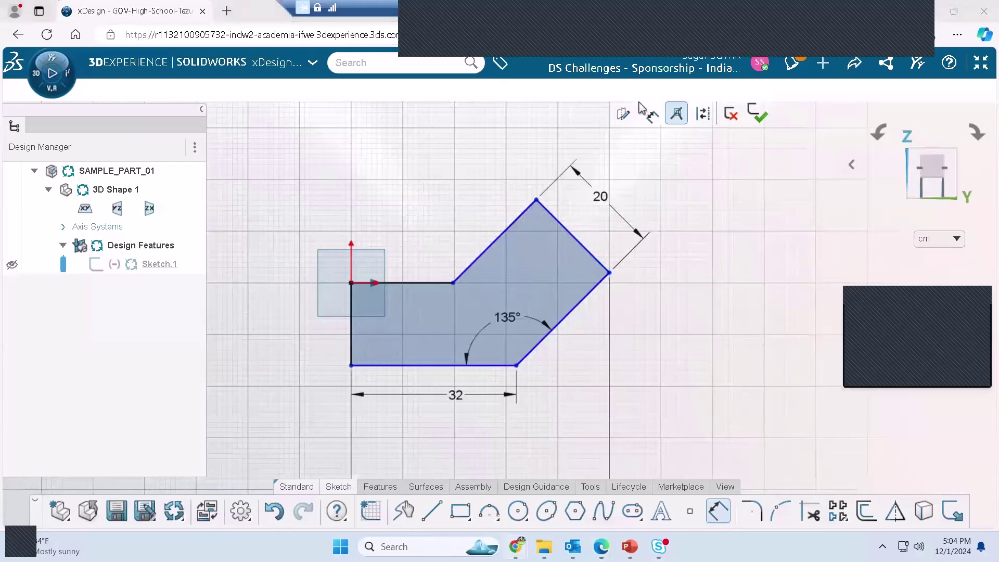
click(337, 481)
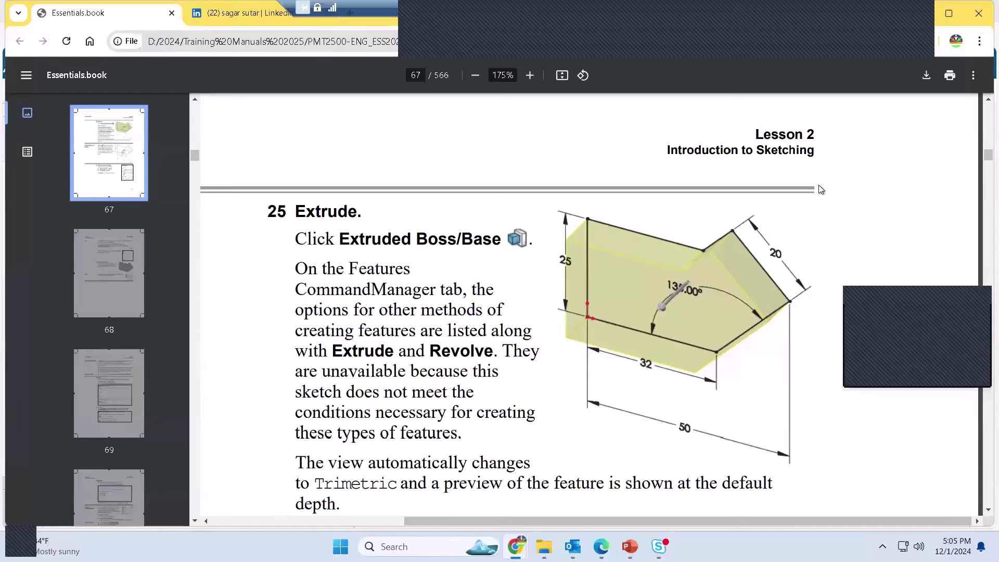
mouse_move(601, 546)
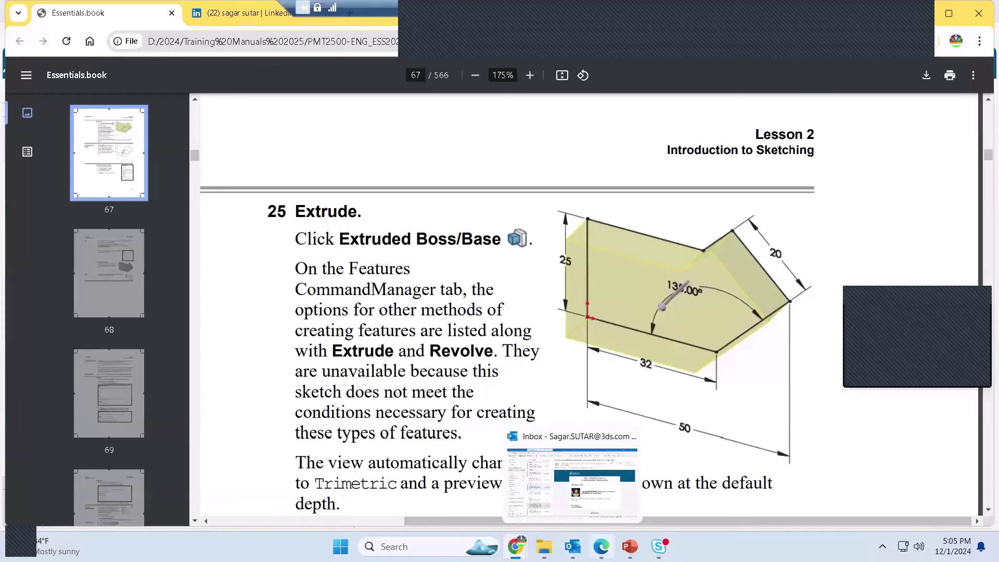
click(598, 484)
key(Escape)
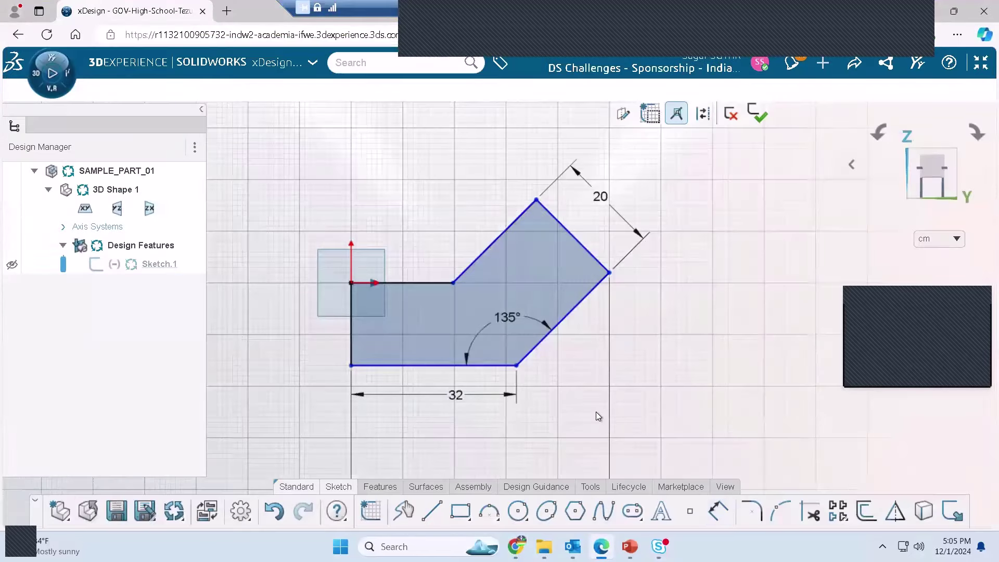
click(499, 241)
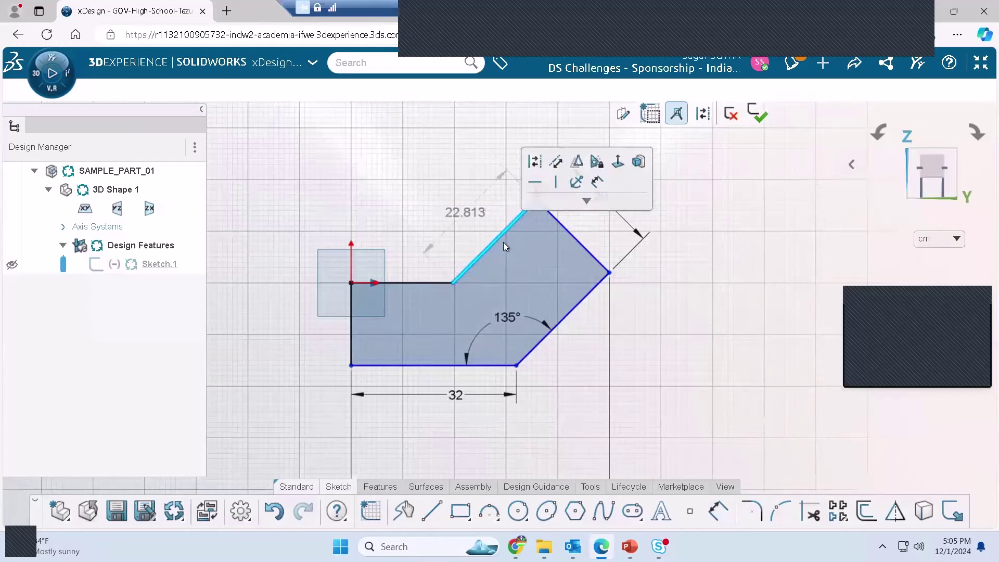
click(581, 306)
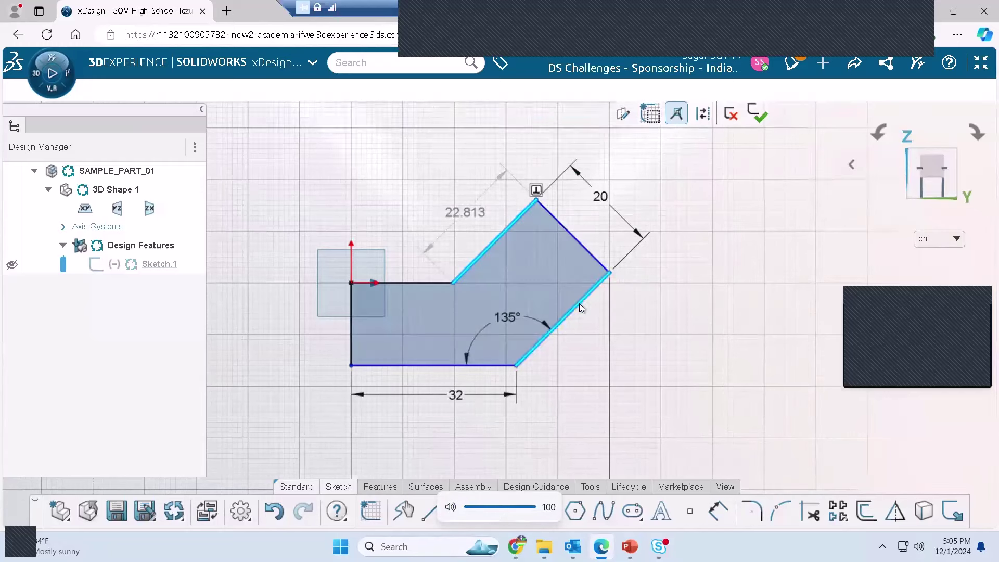
click(698, 250)
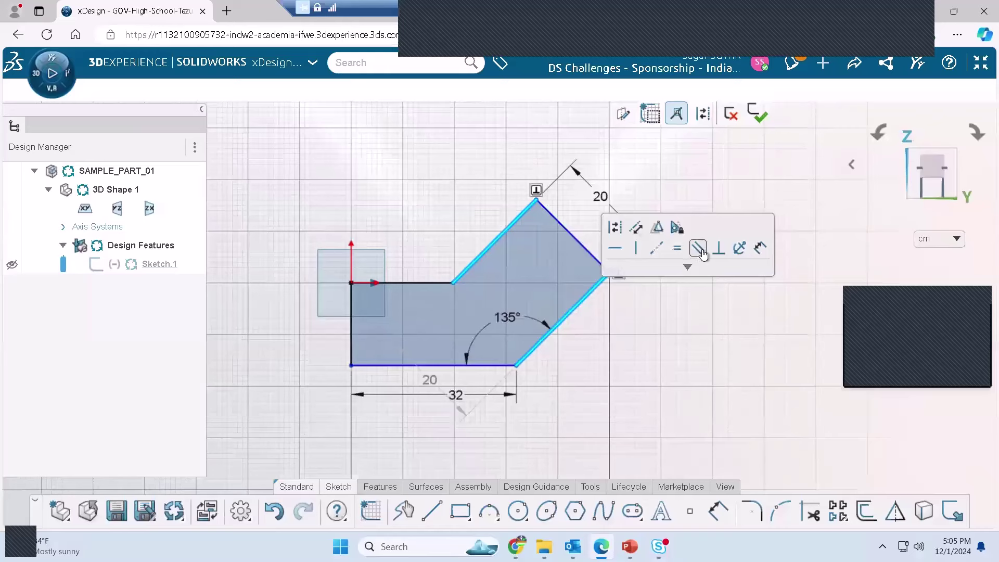
click(634, 364)
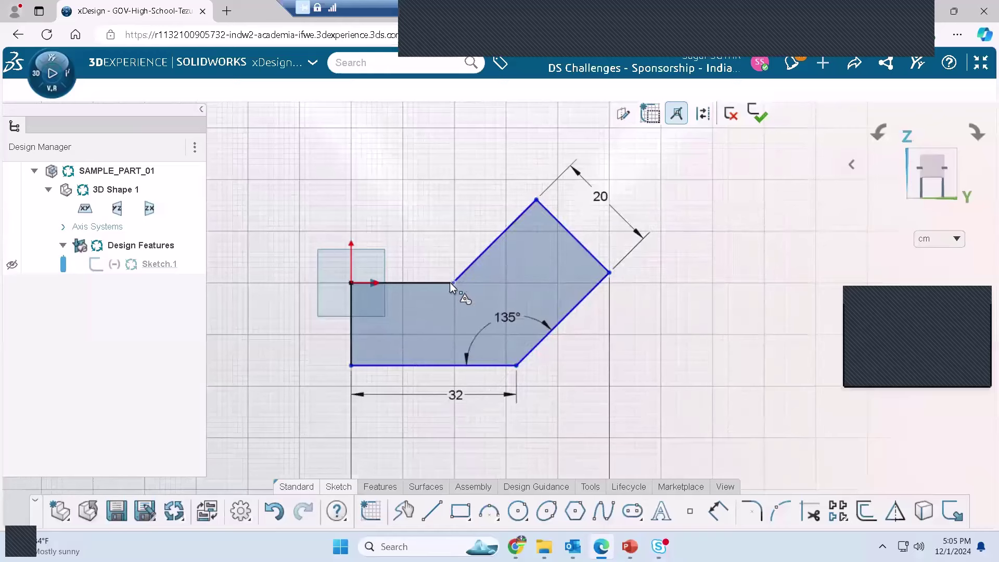
key(ctrl+z)
key(ctrl+y)
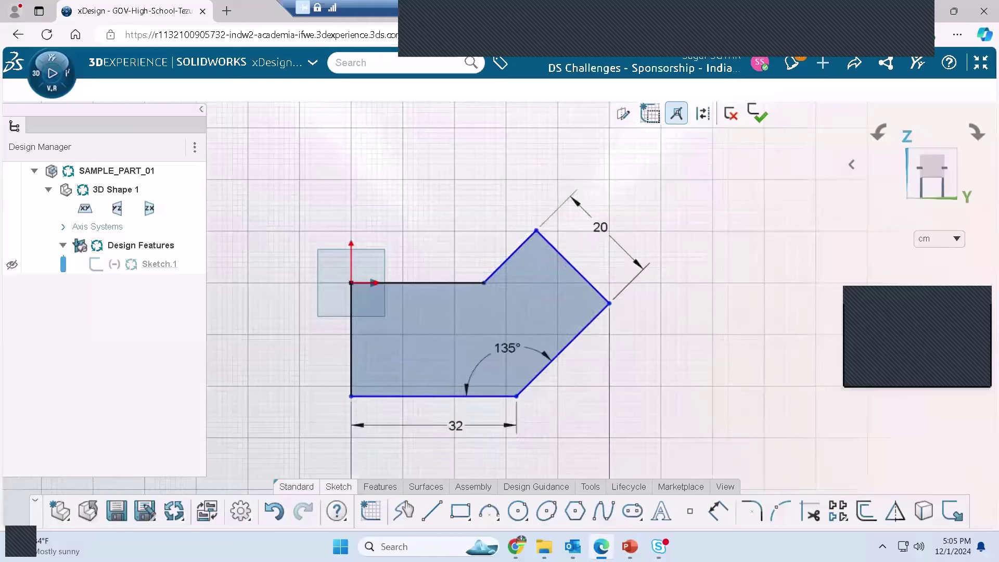
Examine the dimensioned sketch figures and extrude instructions on pages 66 and 67 of the training manual
mouse_move(516, 546)
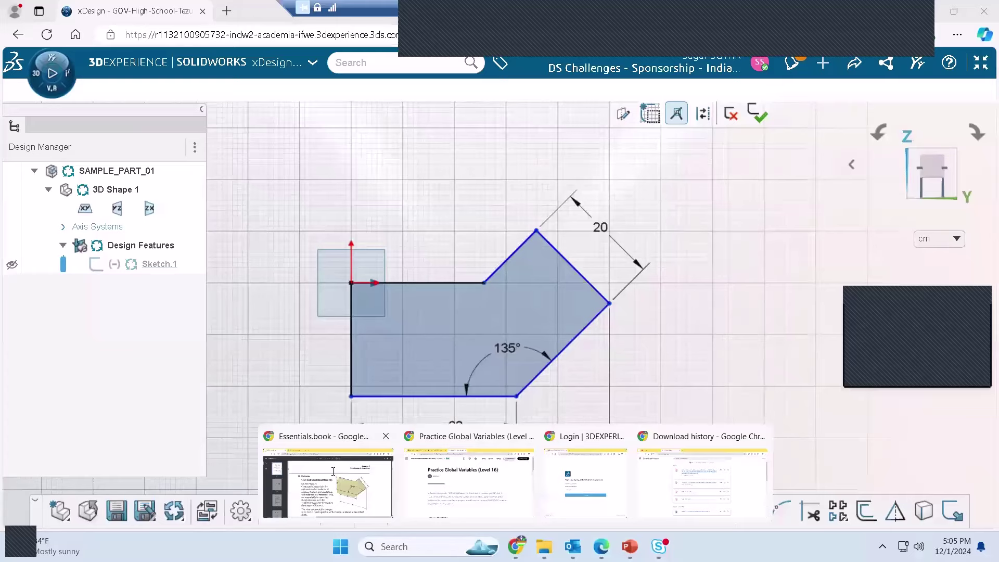
click(333, 474)
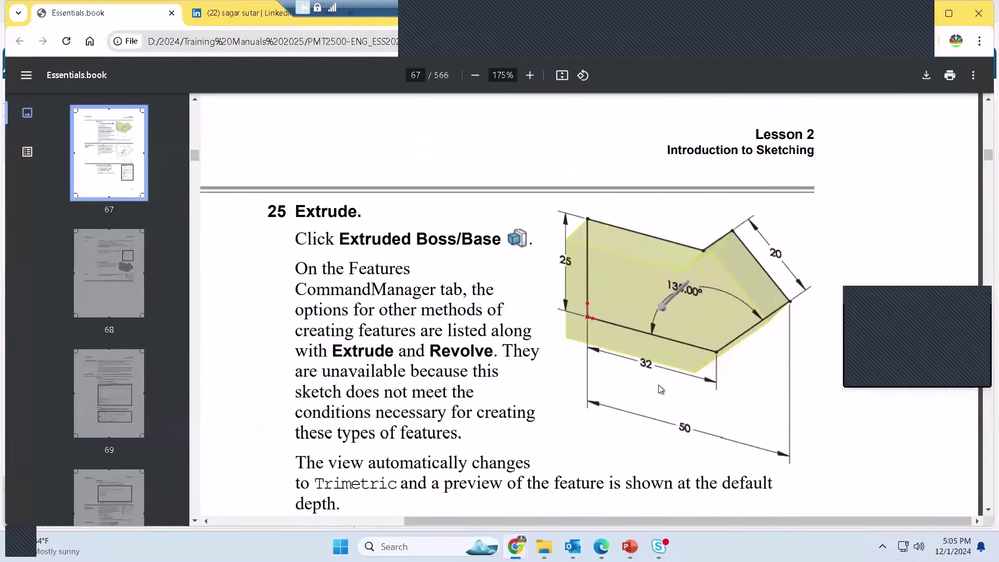
scroll(659, 389, down, 5)
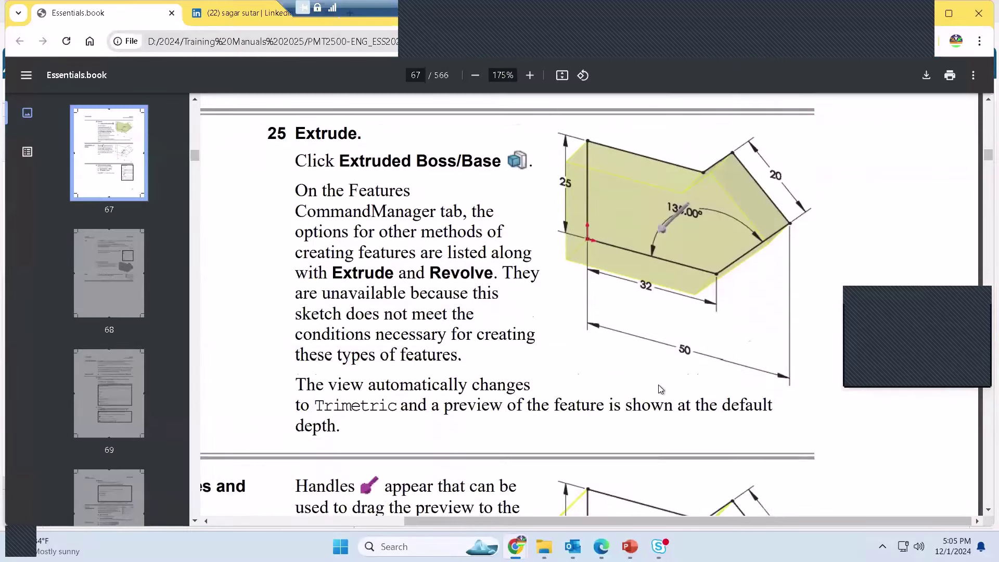
scroll(658, 389, up, 1)
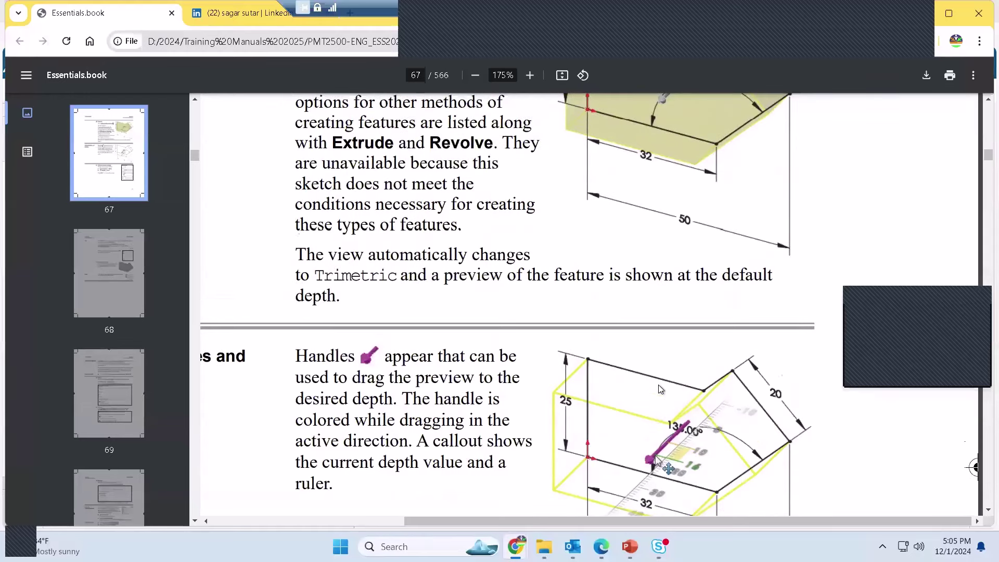
scroll(657, 385, down, 4)
scroll(657, 384, left, 1)
scroll(657, 385, up, 1)
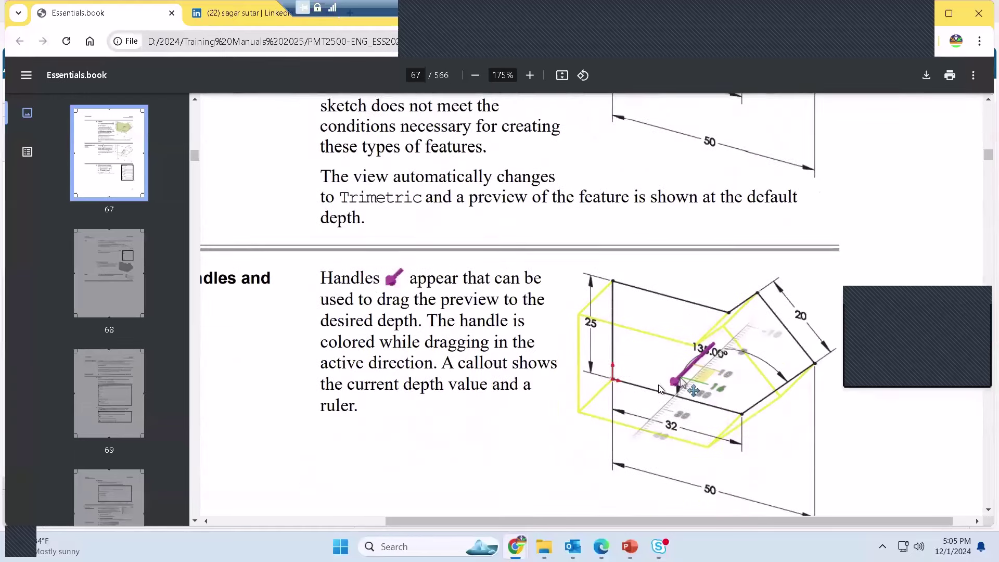
scroll(658, 386, up, 8)
scroll(660, 389, up, 6)
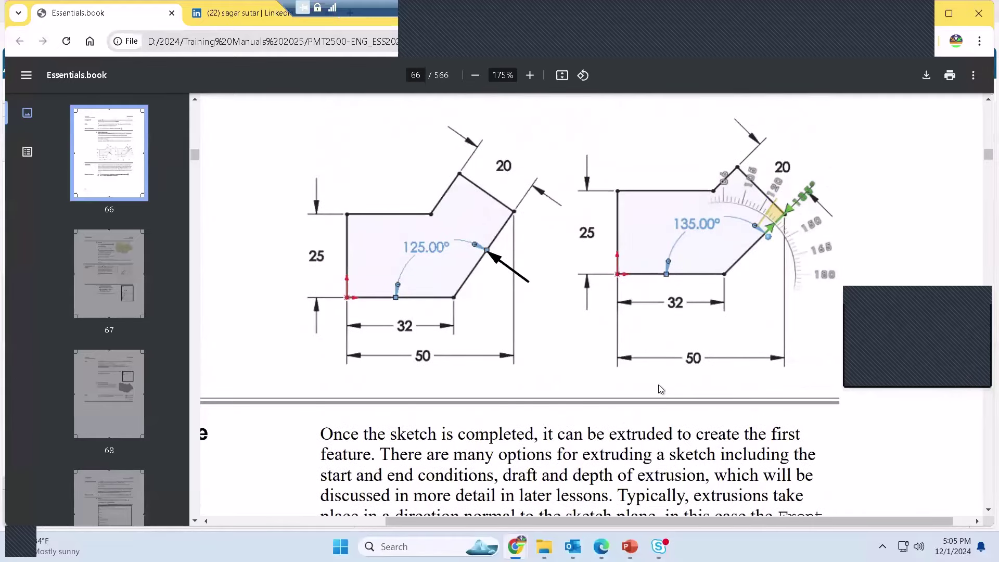
After checking the manual's Extrude figure on page 67, dimension the profile's vertical edge in xDesign as 25 cm
scroll(660, 389, down, 12)
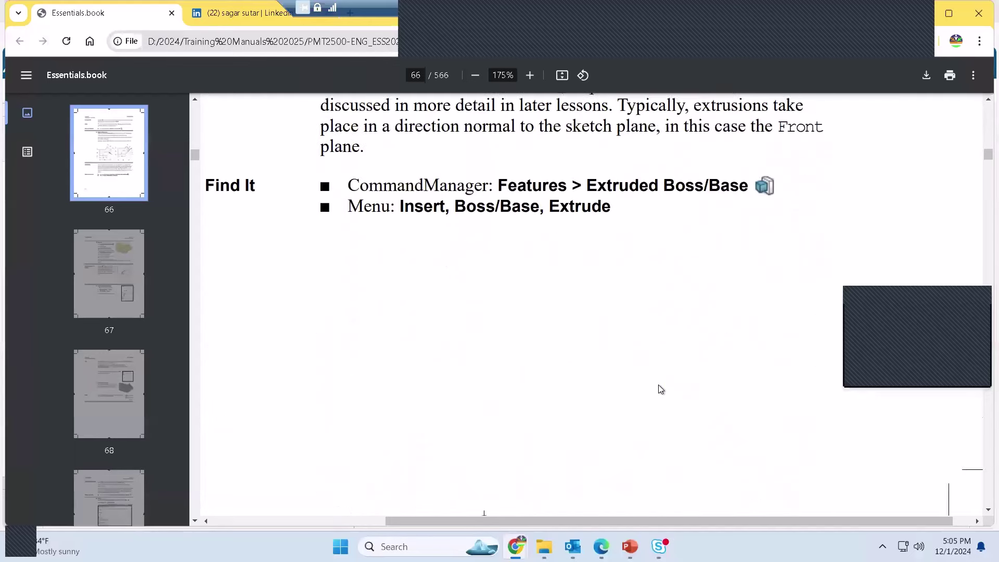
scroll(661, 389, down, 4)
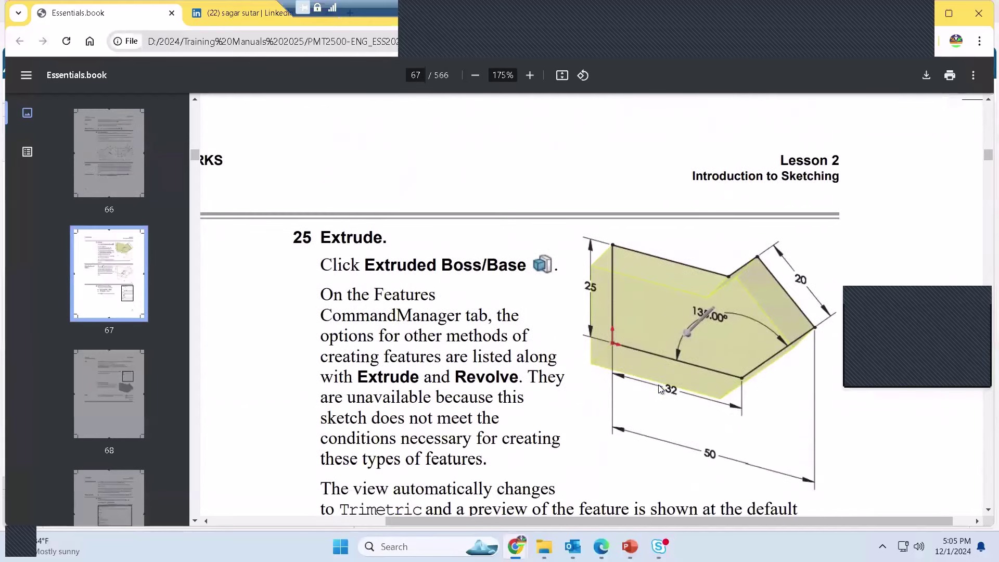
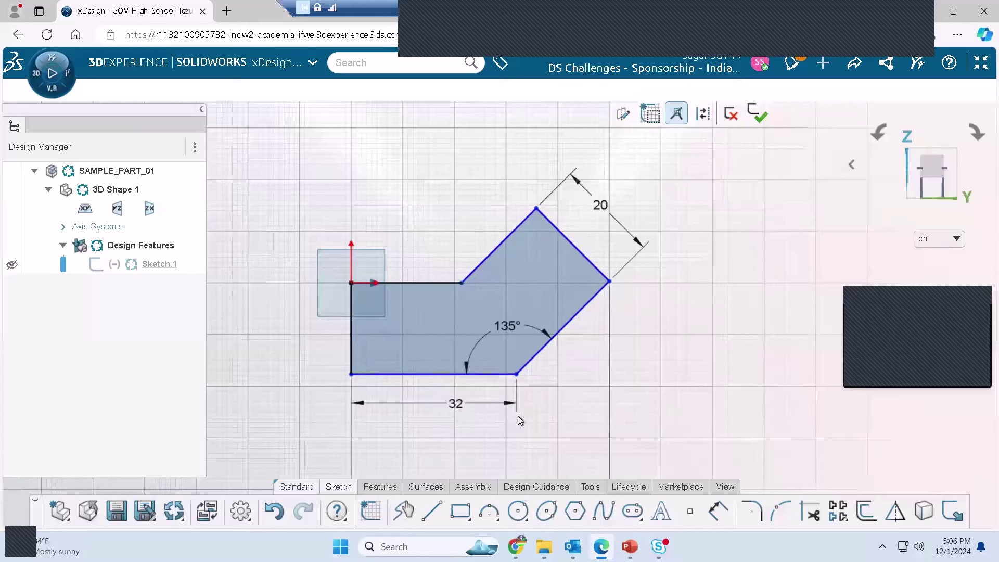
click(718, 510)
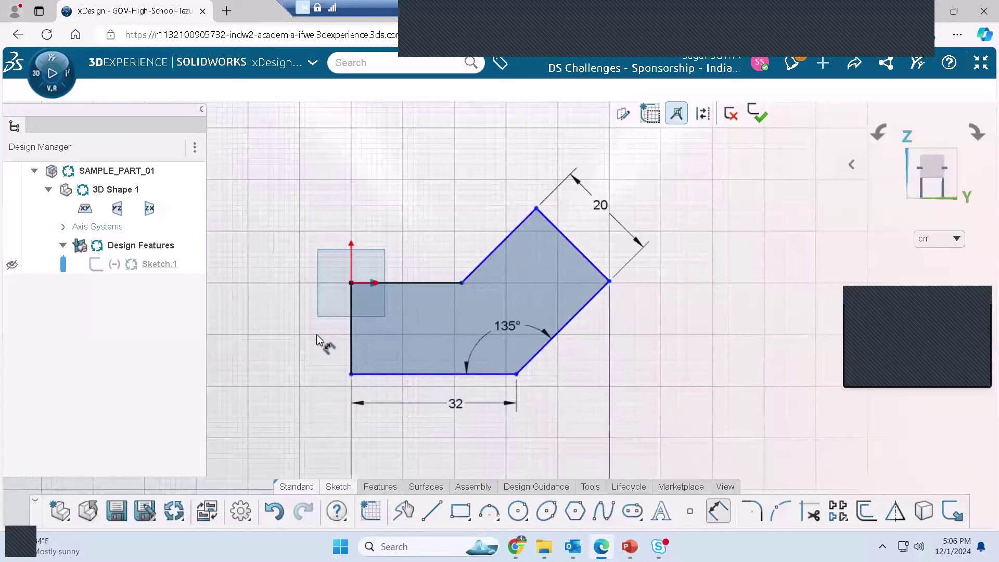
click(352, 337)
click(271, 319)
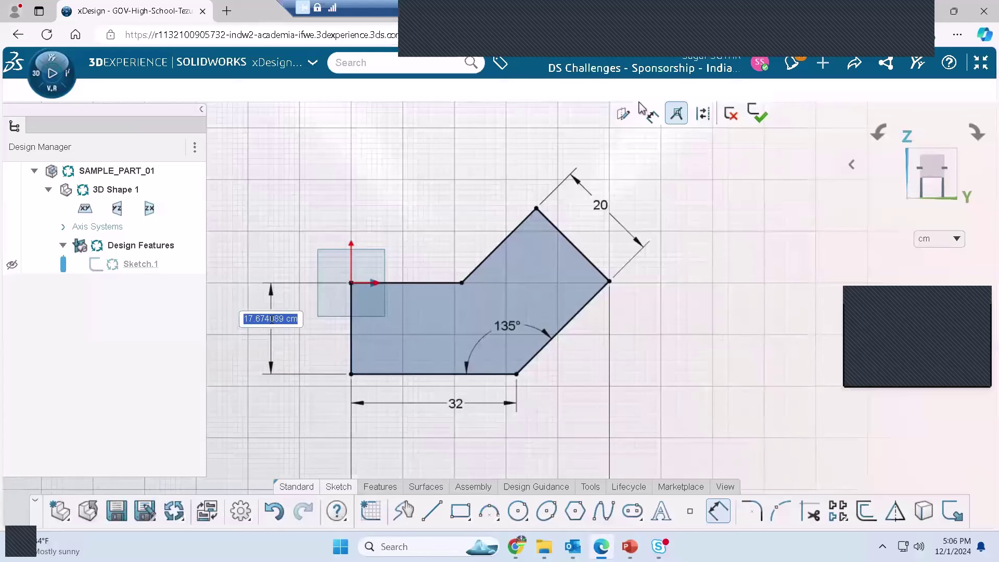
text(25)
key(Return)
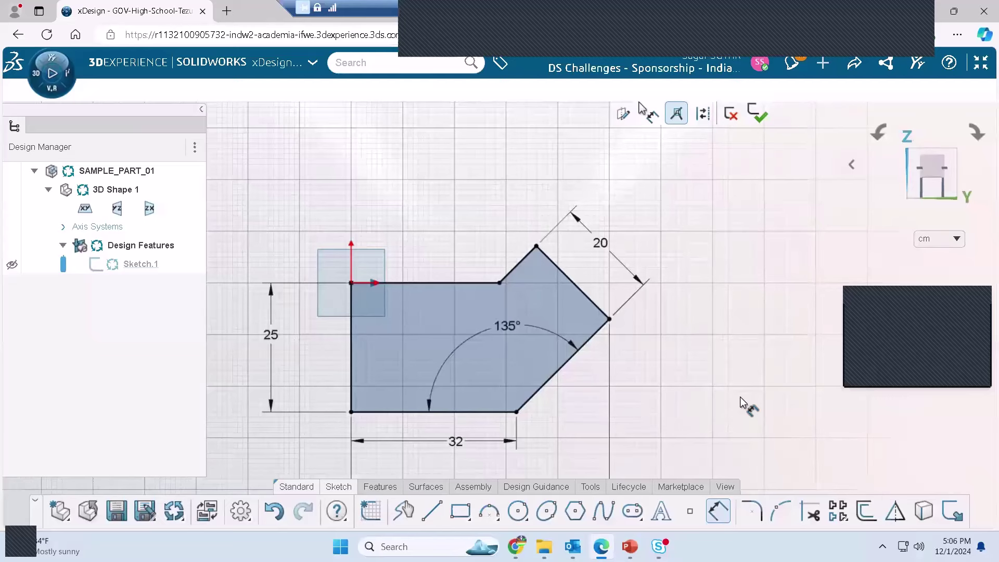
Move the 50 cm overall width dimension up so it sits just below the 32 cm dimension
scroll(657, 396, down, 2)
click(351, 364)
click(608, 318)
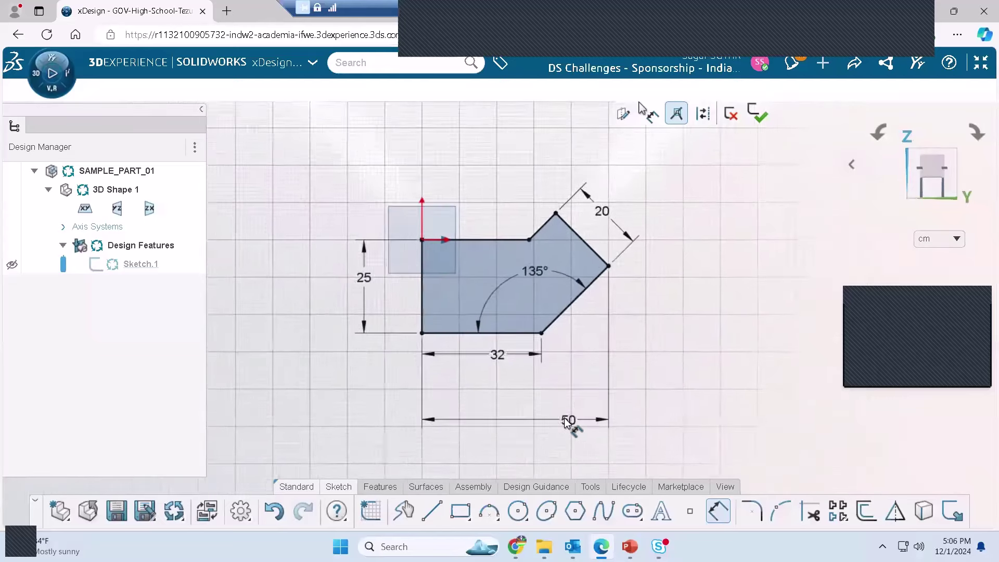
click(613, 374)
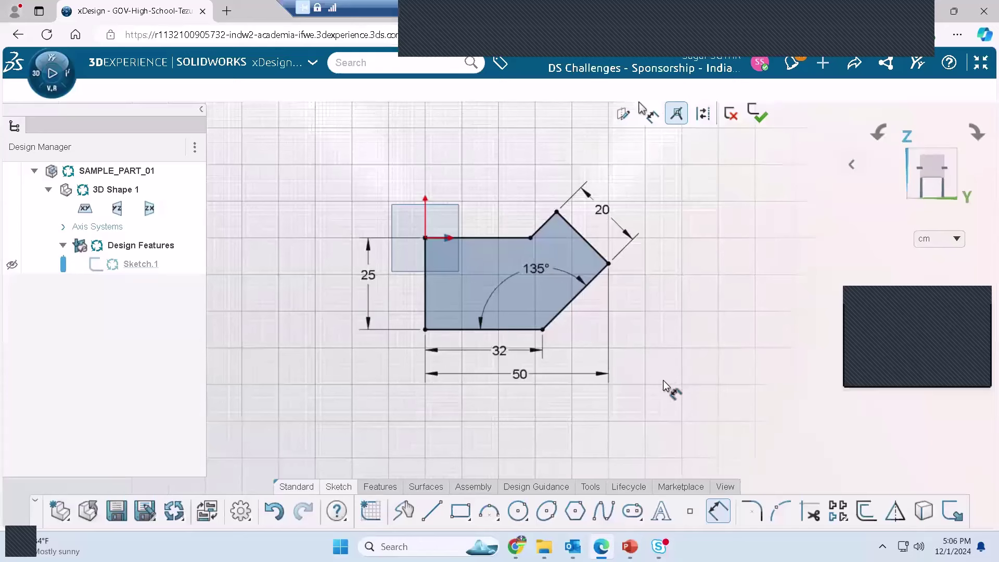
Extrude the profile as a solid with a Blind distance of 6 cm
click(375, 487)
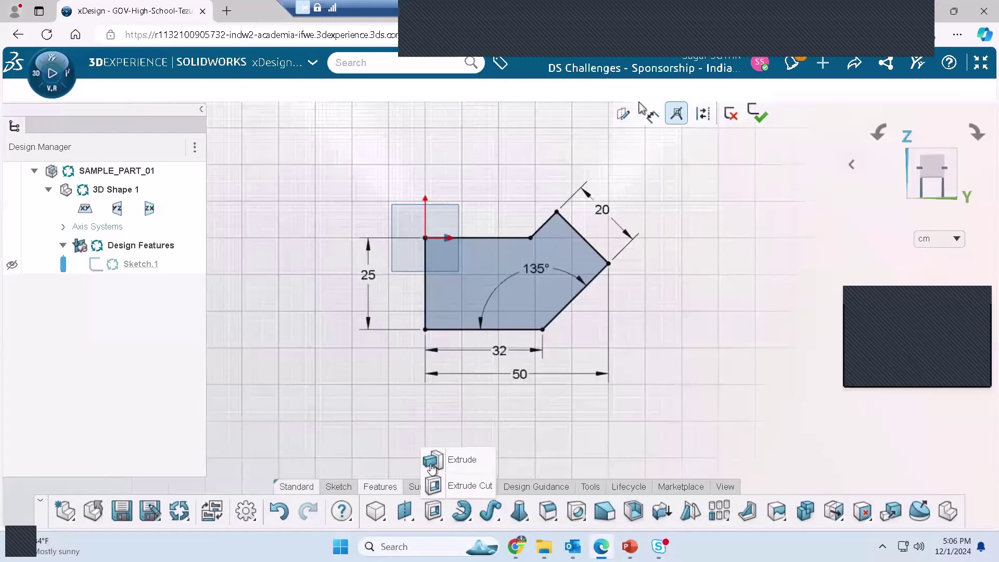
click(432, 469)
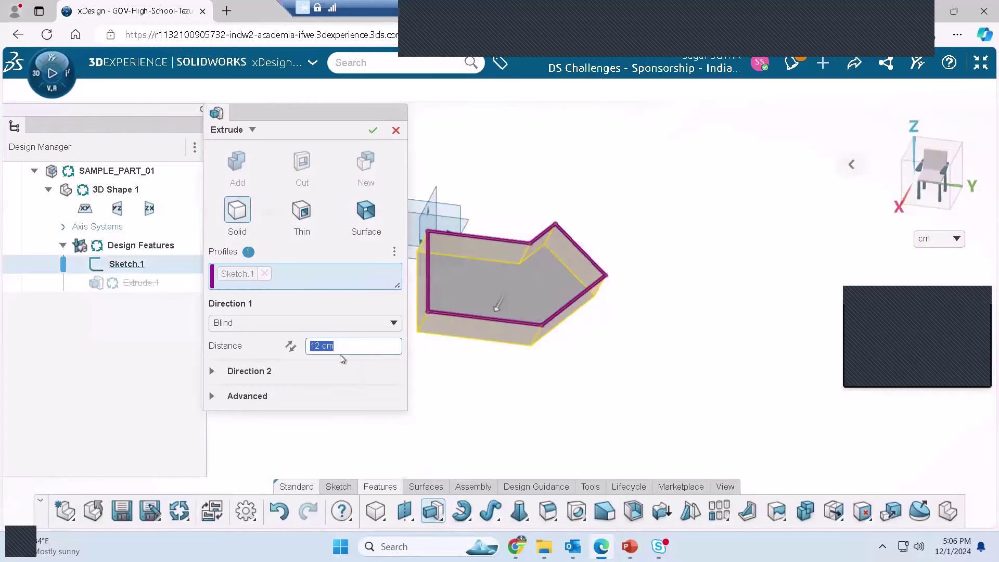
text(6)
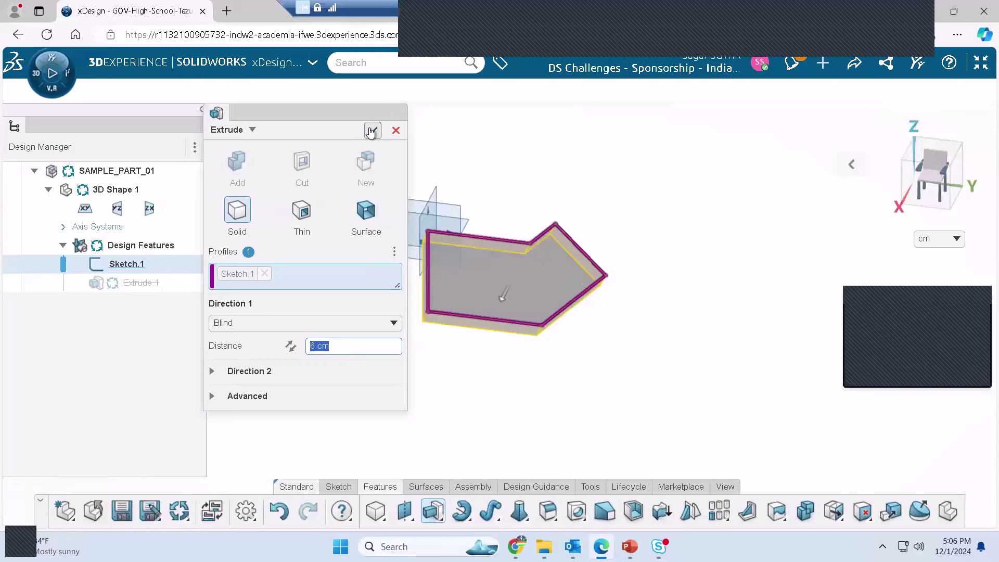
click(372, 130)
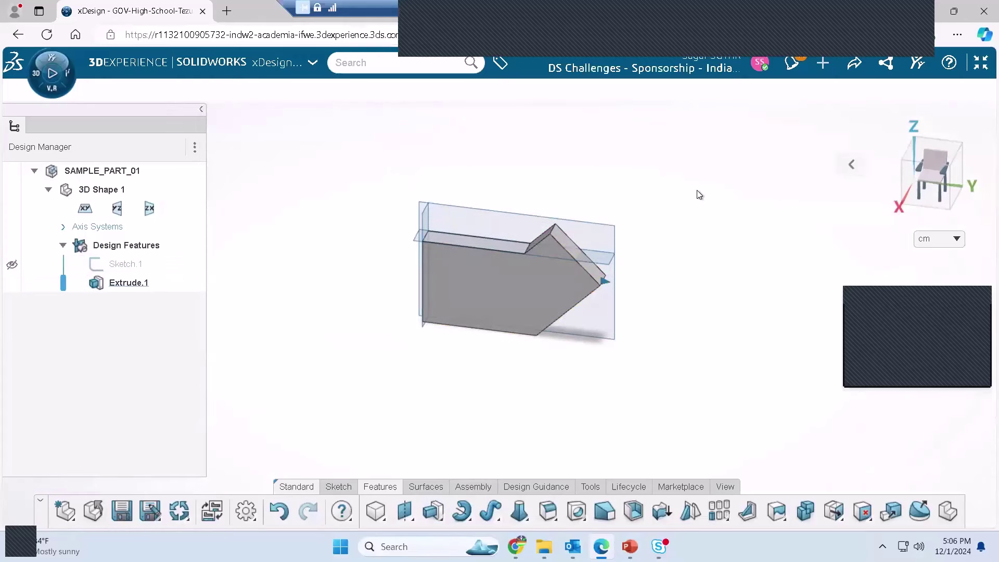
Check the volume of the extruded body with Weight Properties
click(596, 487)
click(556, 512)
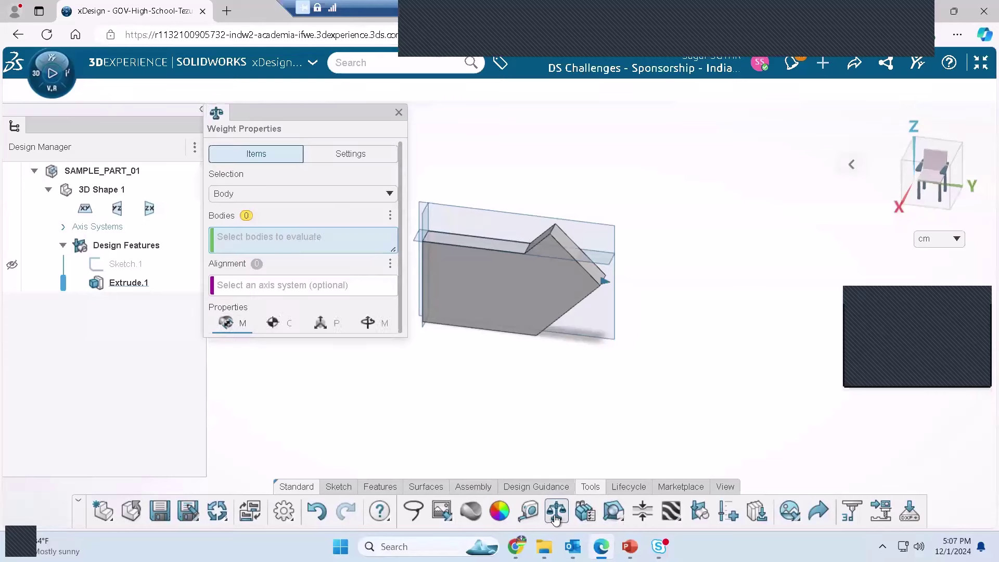
click(475, 261)
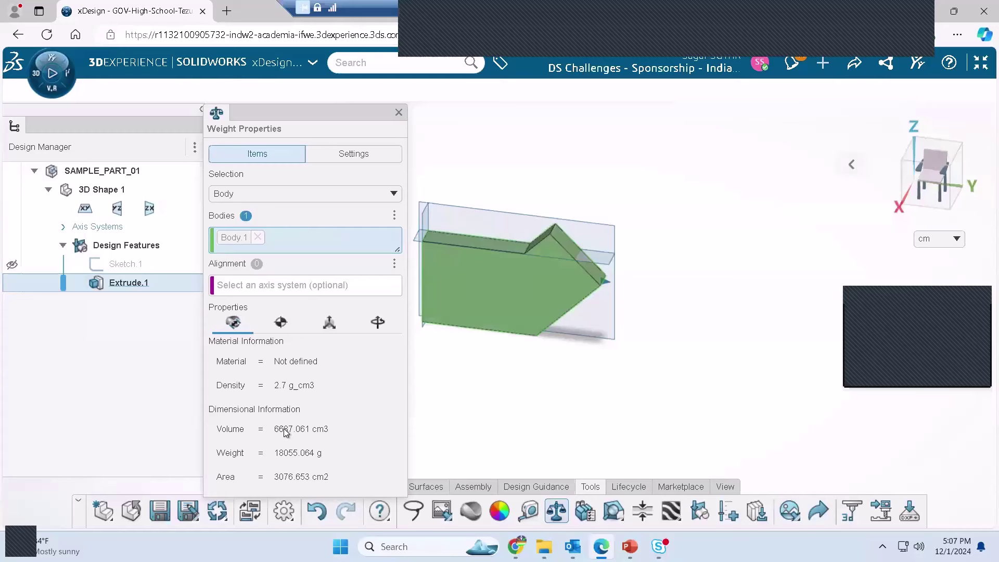
drag(275, 430, 334, 437)
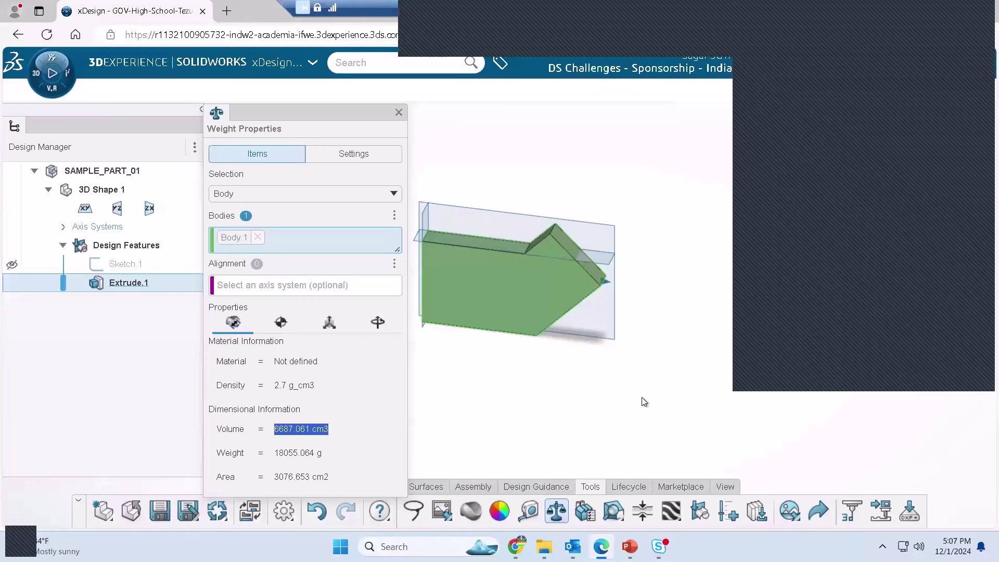
click(398, 113)
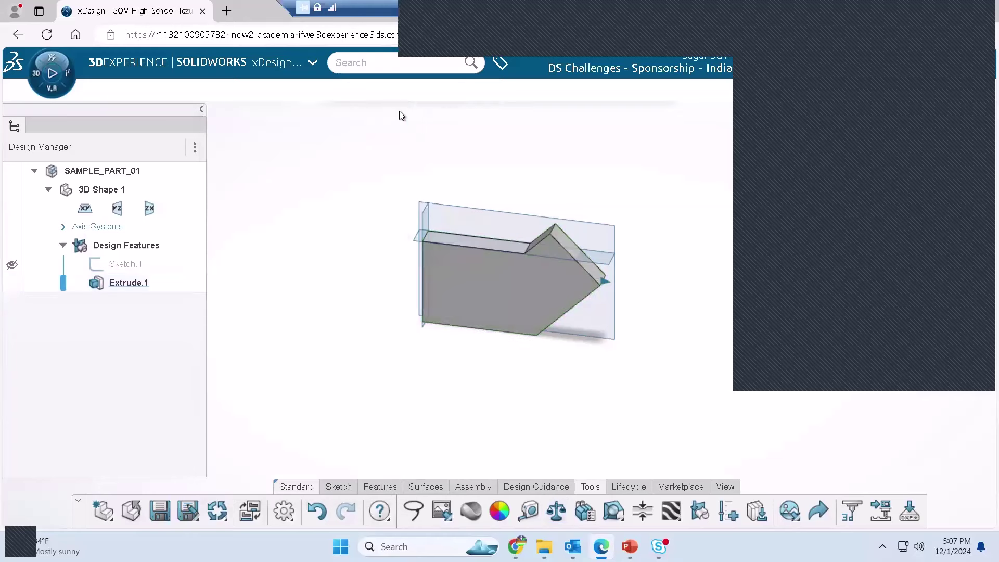
Reopen Sketch.1 for editing and delete its angle dimension
click(156, 264)
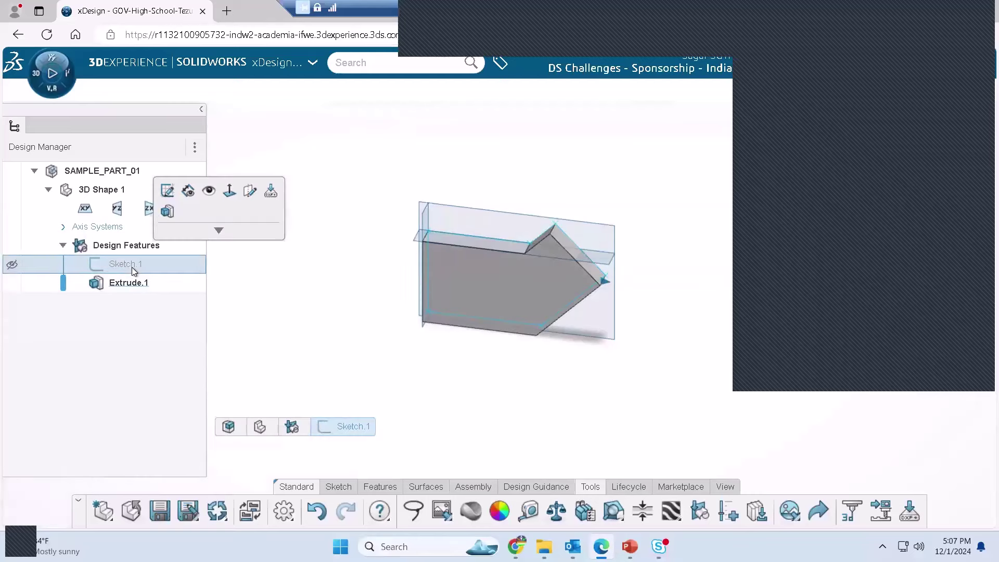
double_click(127, 264)
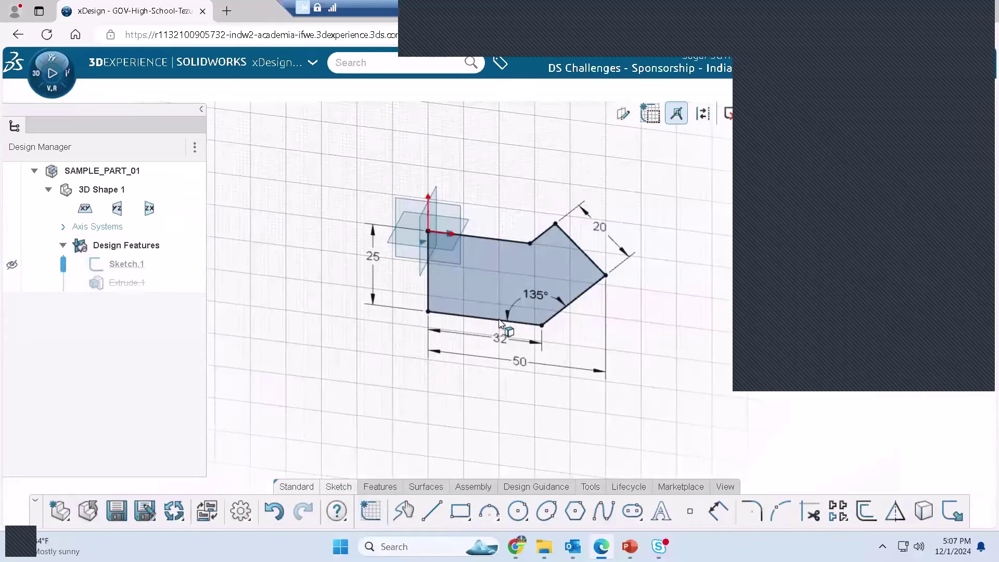
click(516, 306)
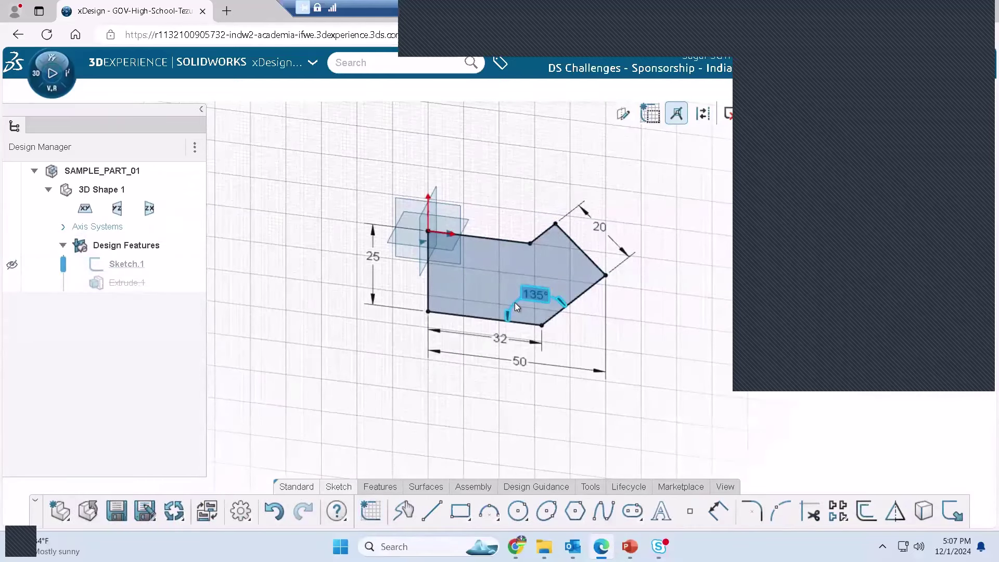
key(Delete)
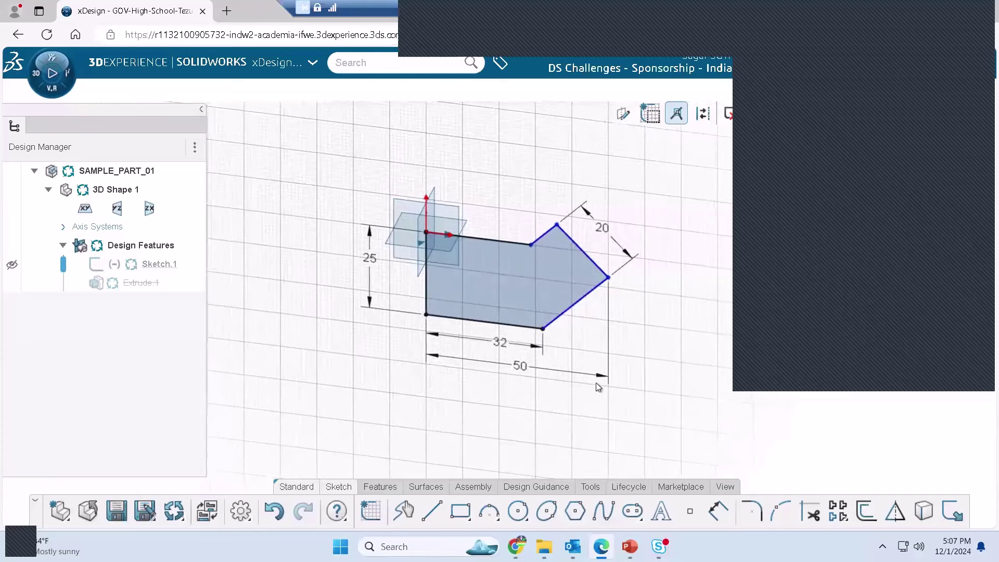
Dimension the angle between the bottom edge and the adjoining slanted edge as 125 degrees
click(713, 515)
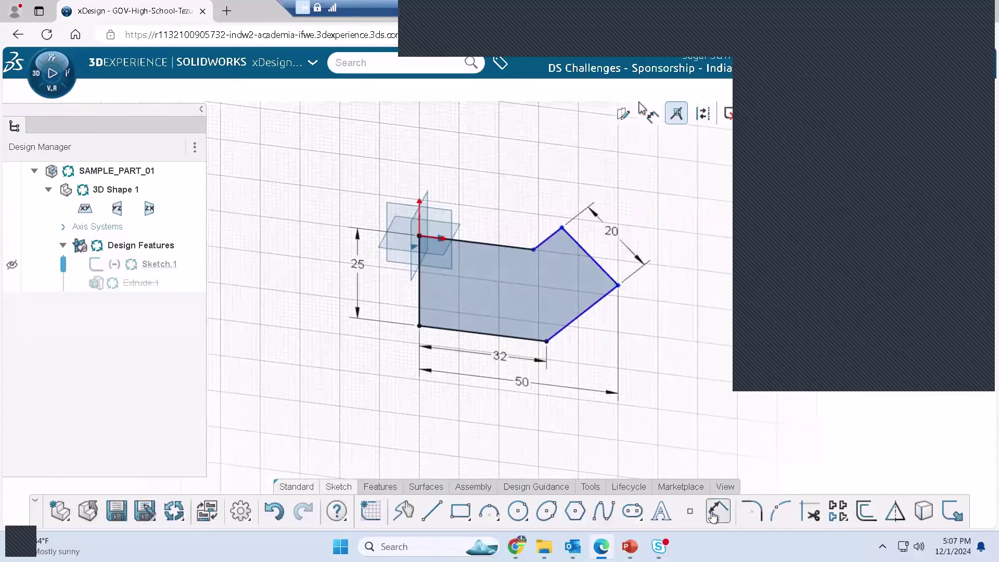
click(578, 315)
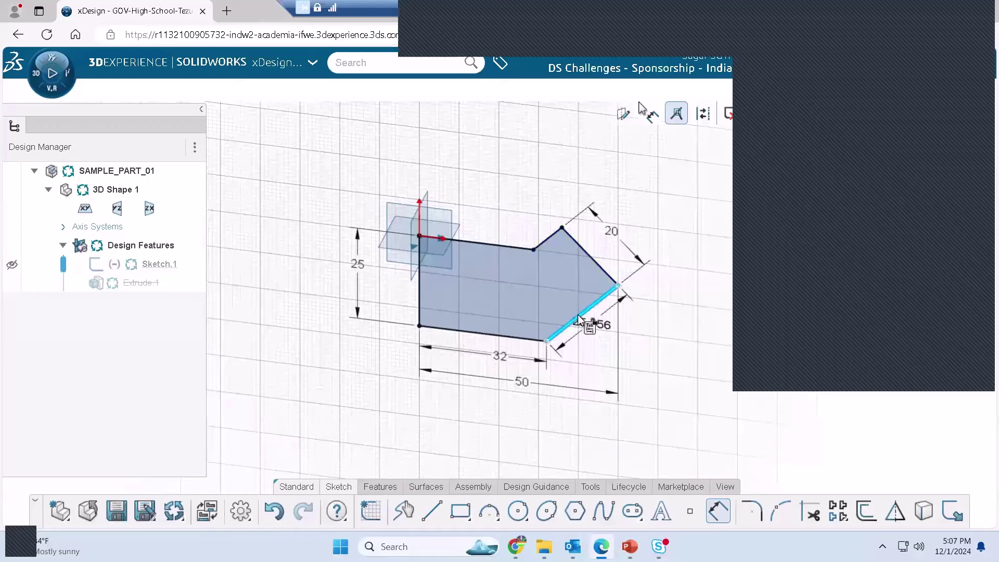
click(507, 335)
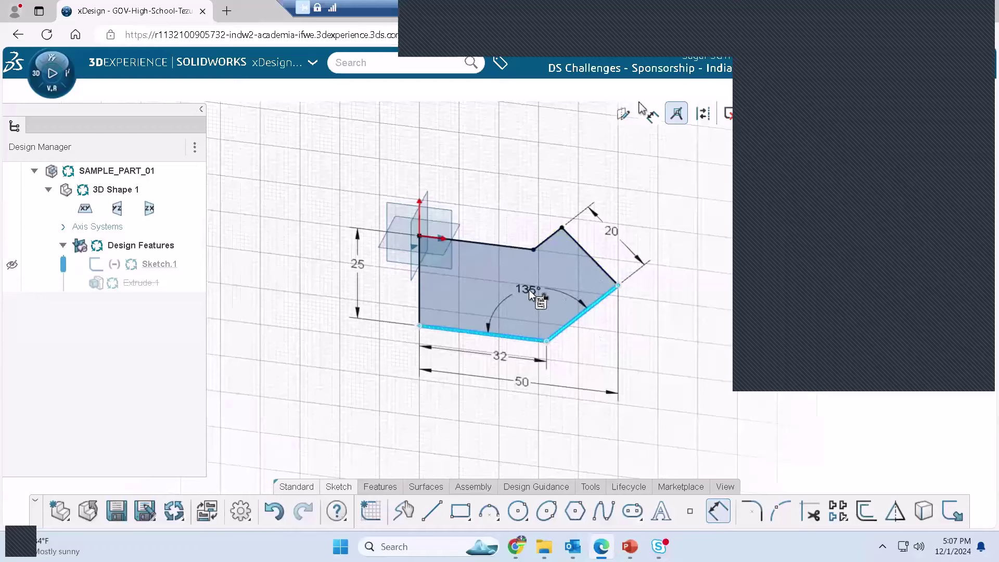
click(529, 290)
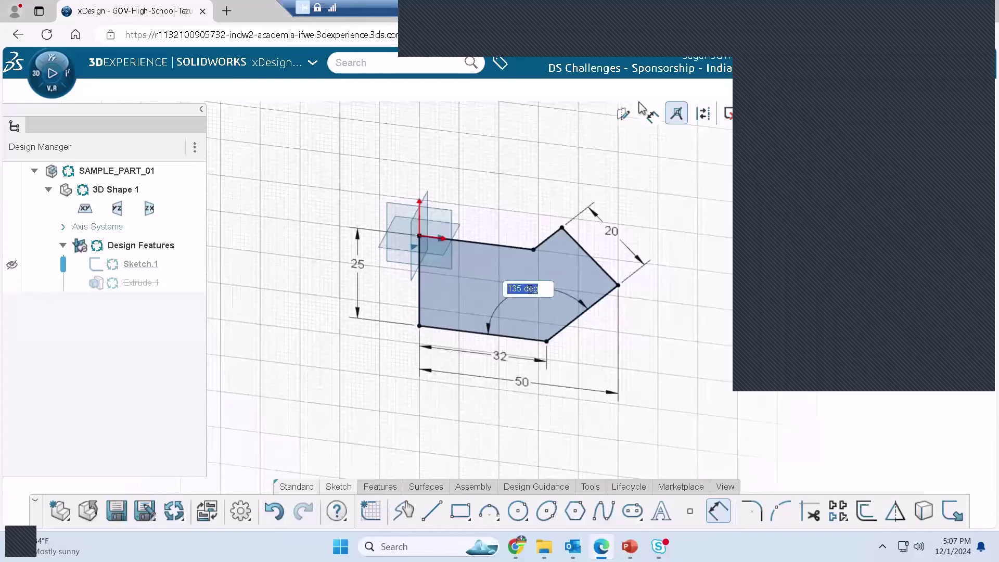
text(125)
key(Return)
Change the angle dimension to 145 degrees, and set it back to 135 degrees
double_click(529, 289)
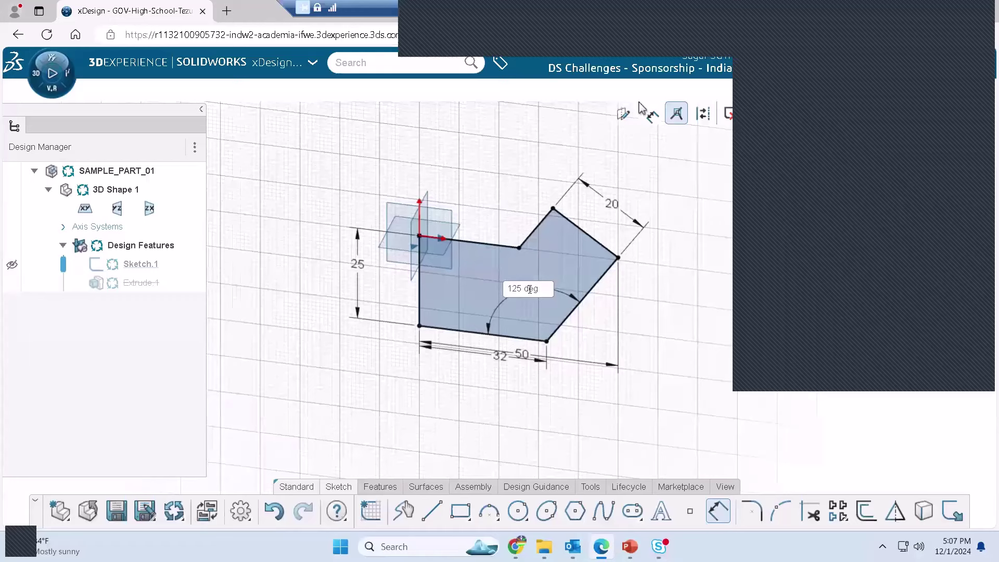
text(145)
key(Return)
double_click(529, 289)
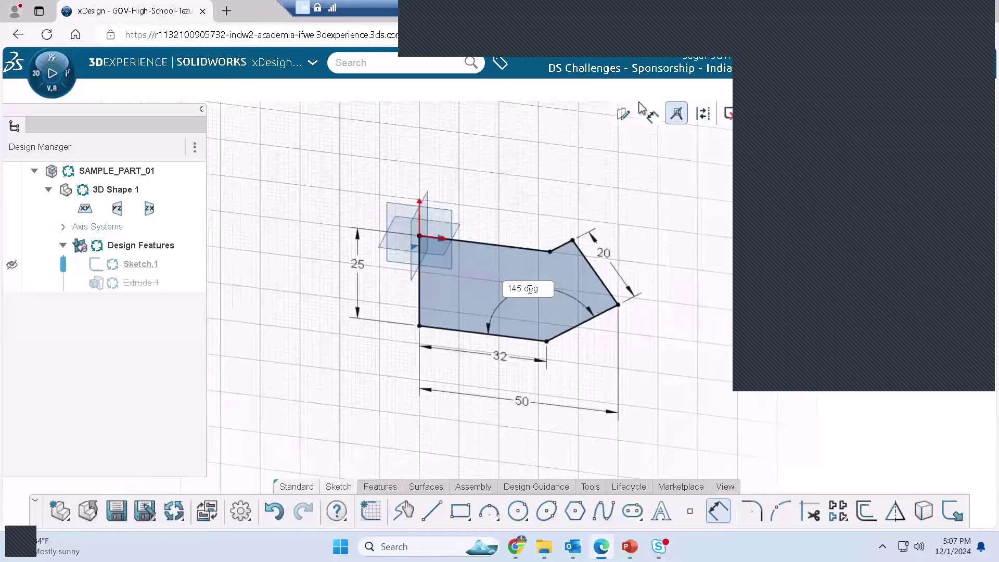
key(ctrl+a)
text(1)
key(Return)
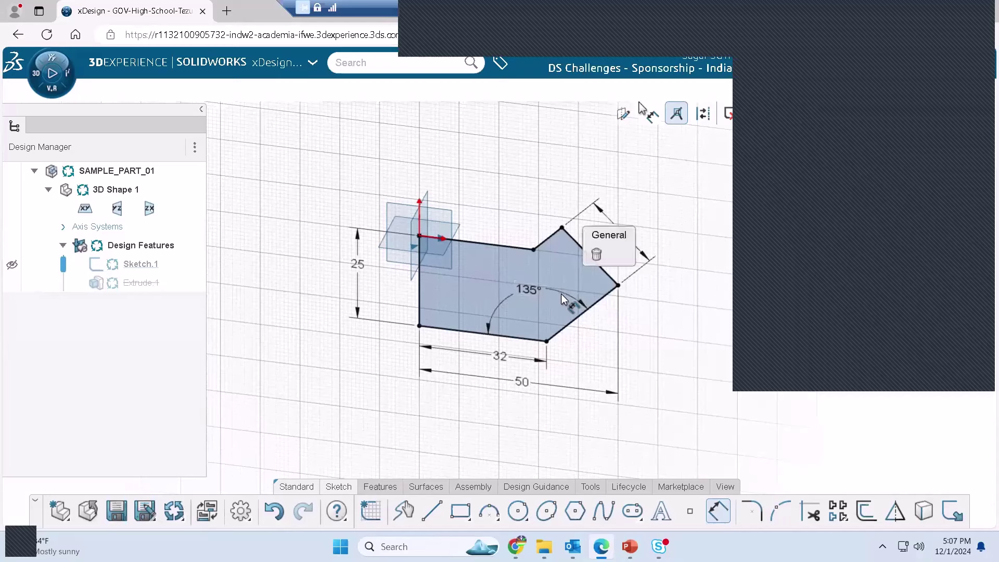
Delete the angle dimension and recreate it at 135 degrees between the bottom edge and the adjoining slanted edge
key(Delete)
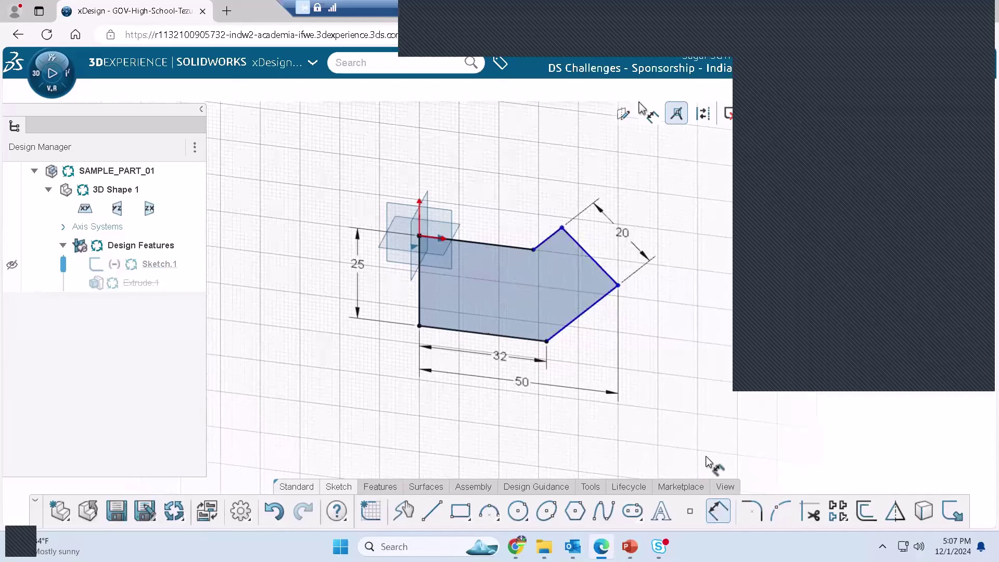
click(716, 523)
click(575, 317)
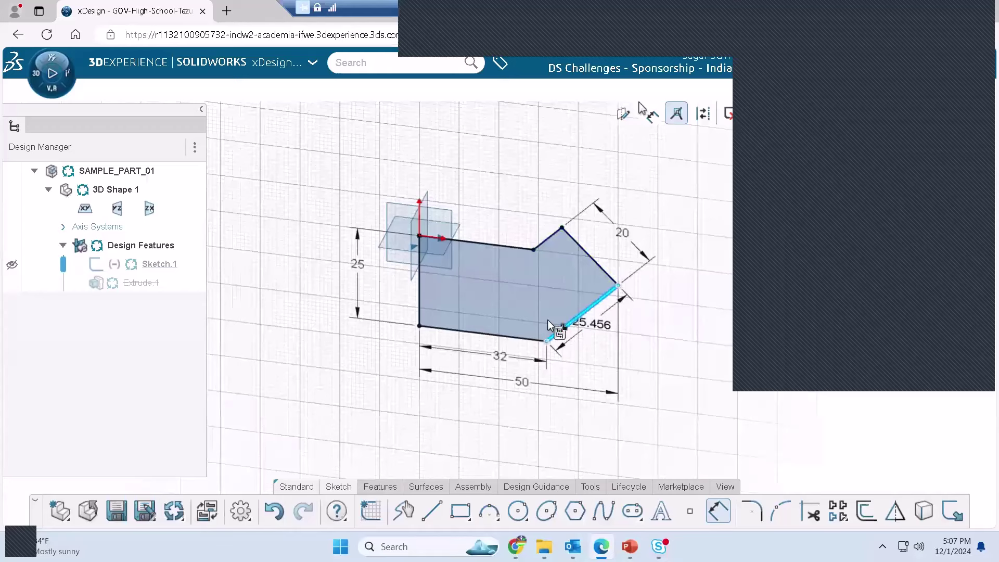
click(518, 339)
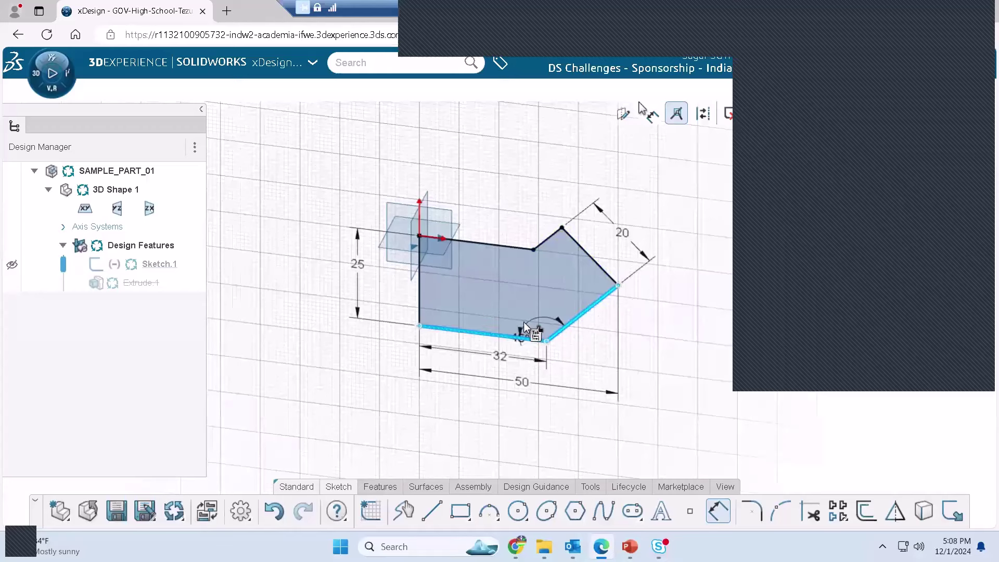
click(535, 292)
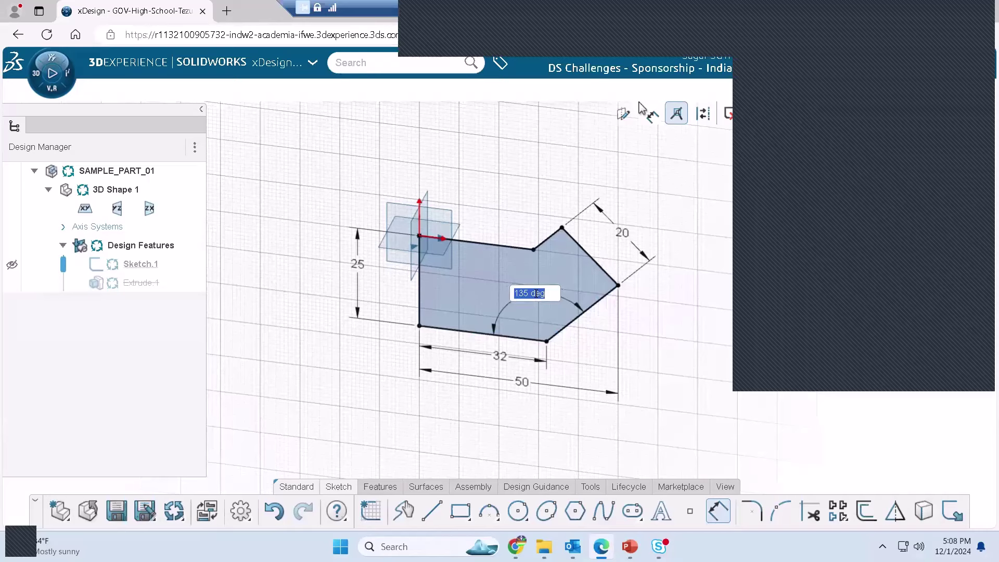
key(Return)
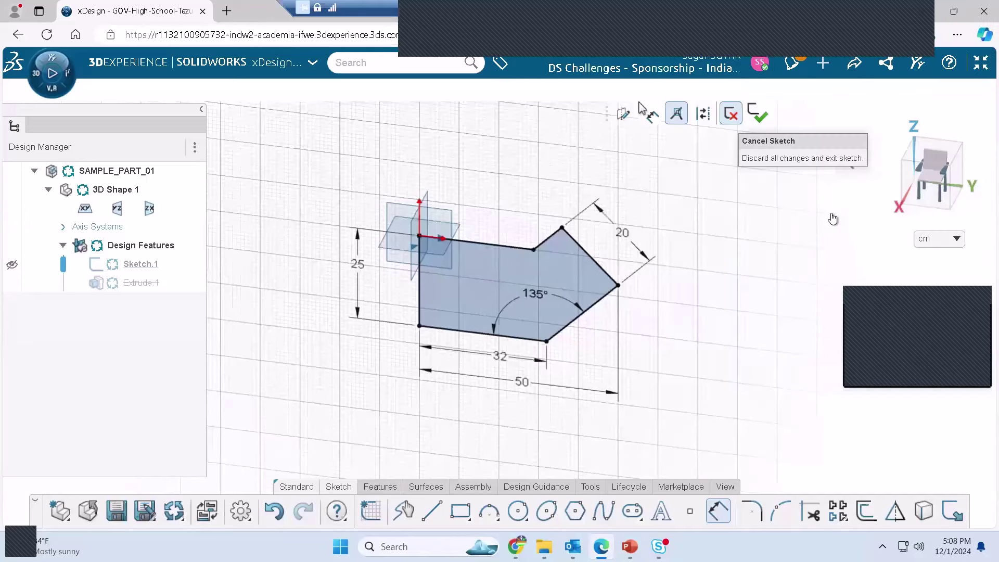
Return to the dashboard, restore xDesign to full screen and exit the sketch keeping its changes
click(980, 65)
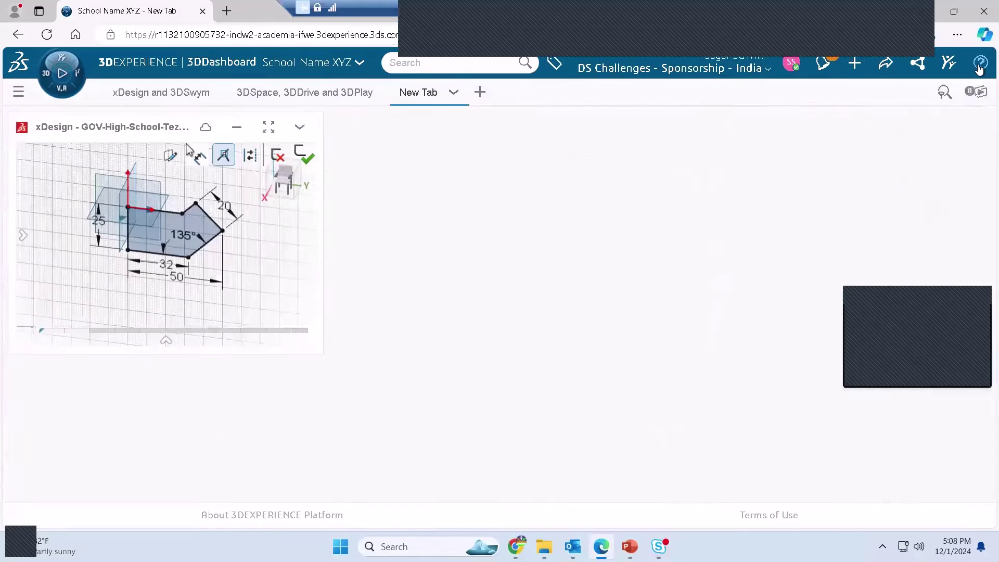
click(269, 127)
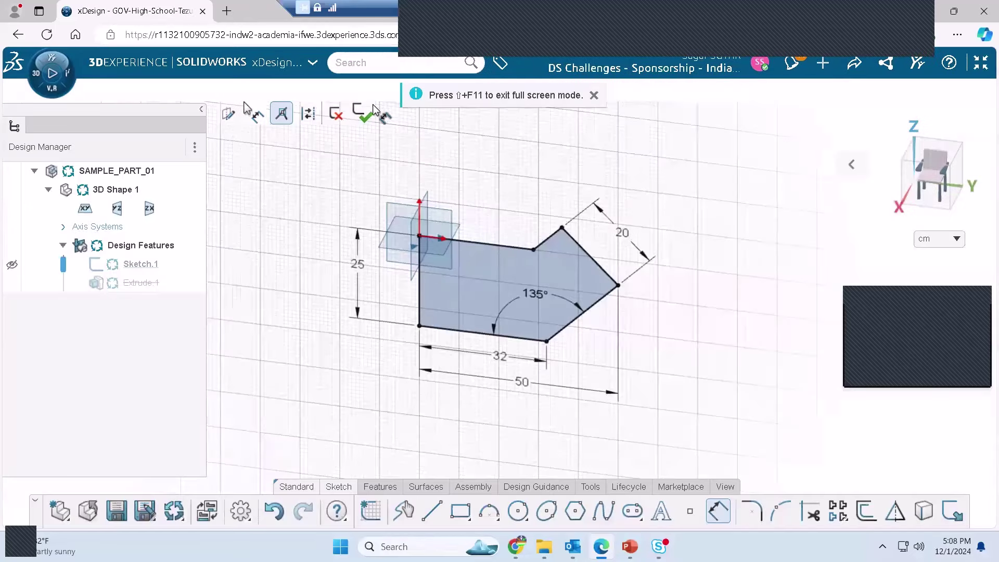
click(367, 113)
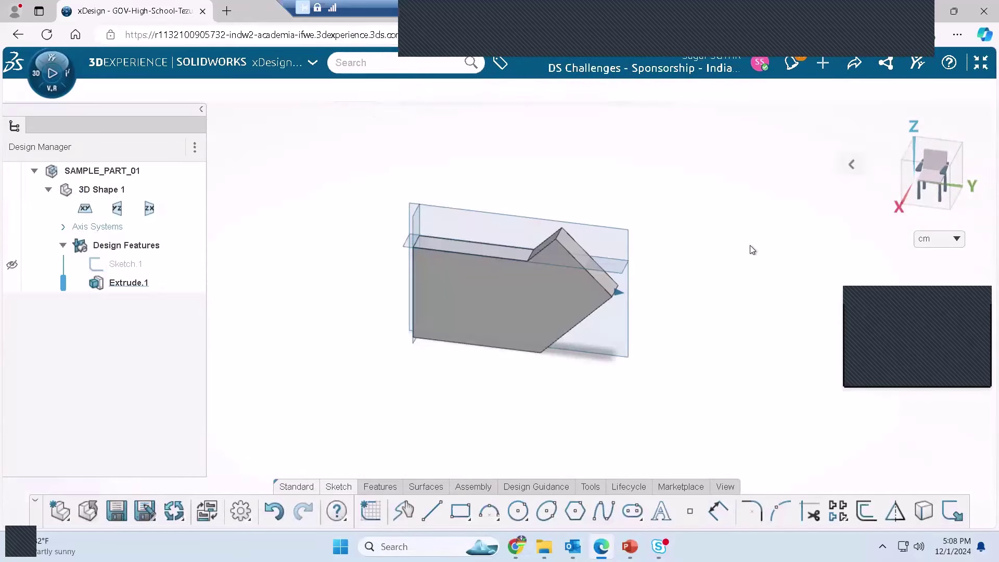
Save SAMPLE_PART_01 under its existing name and close it, returning from full-screen xDesign to the dashboard
click(145, 510)
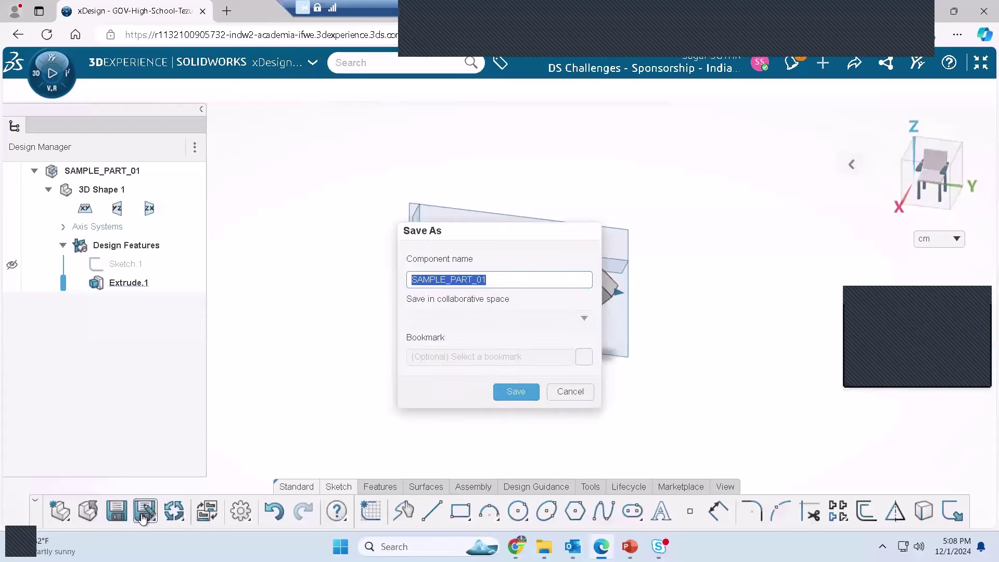
click(516, 392)
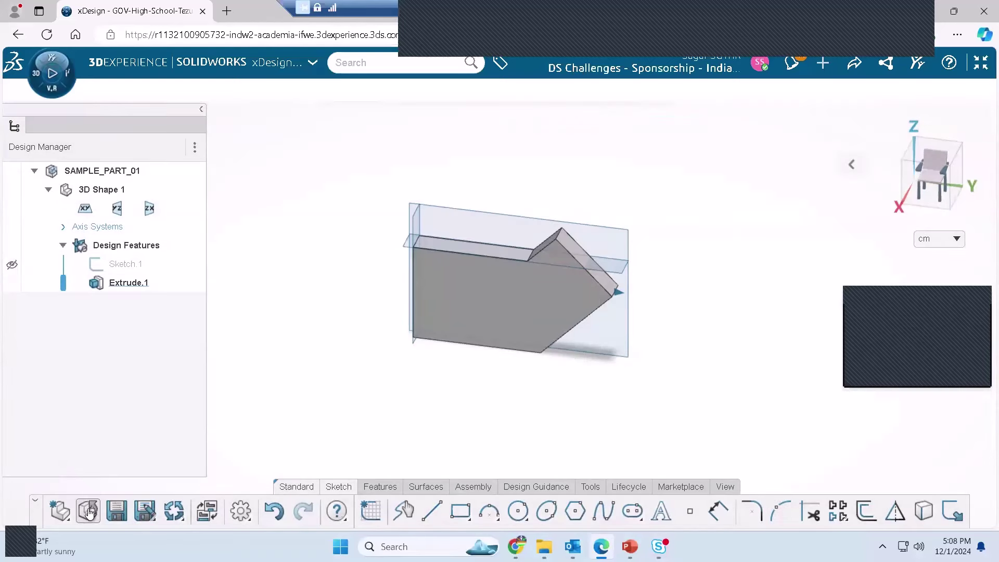
click(90, 512)
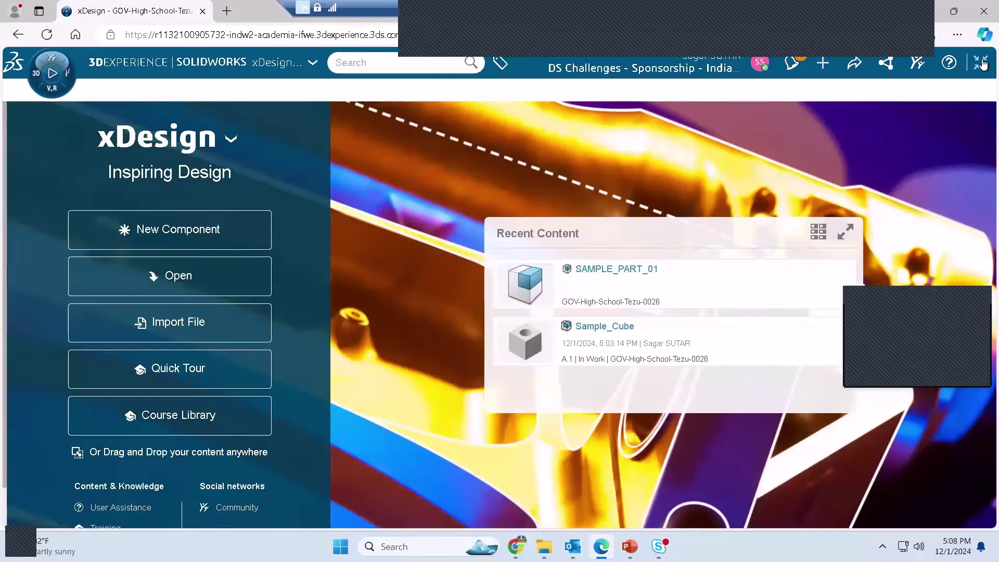
click(982, 64)
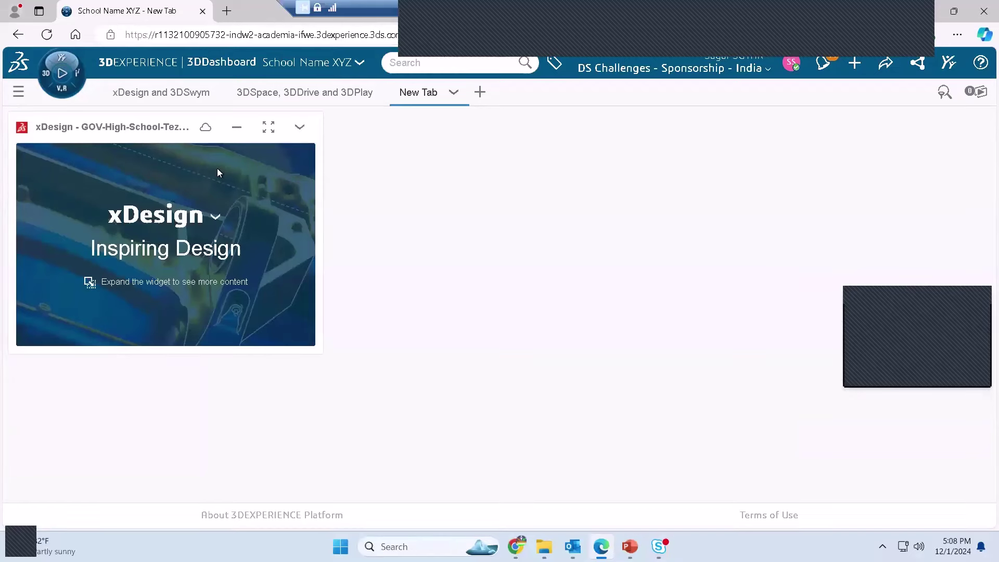
Show the list of dashboards, and open the C085 The Orchid School community in 3DSwym at full size
click(18, 98)
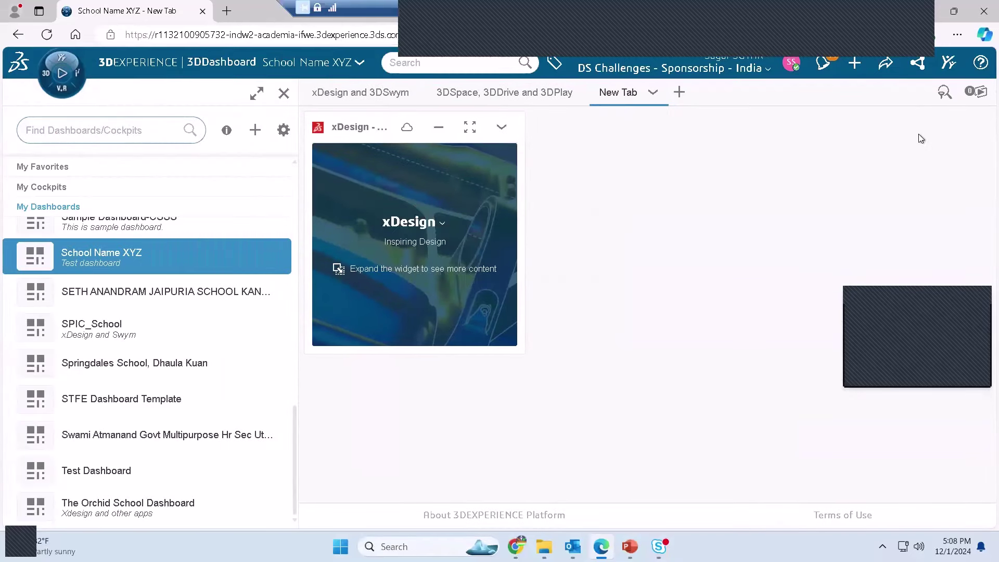
click(950, 72)
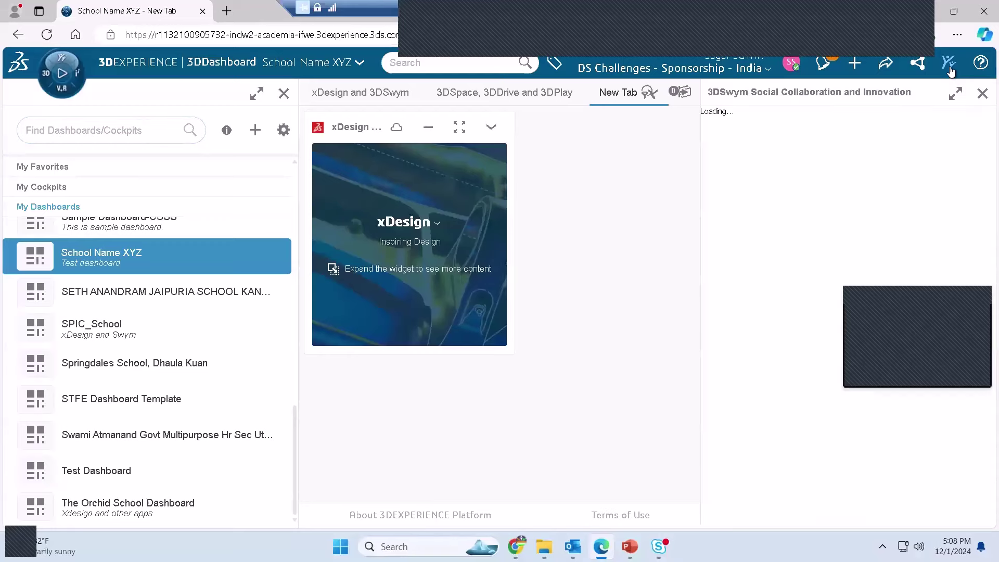
click(954, 94)
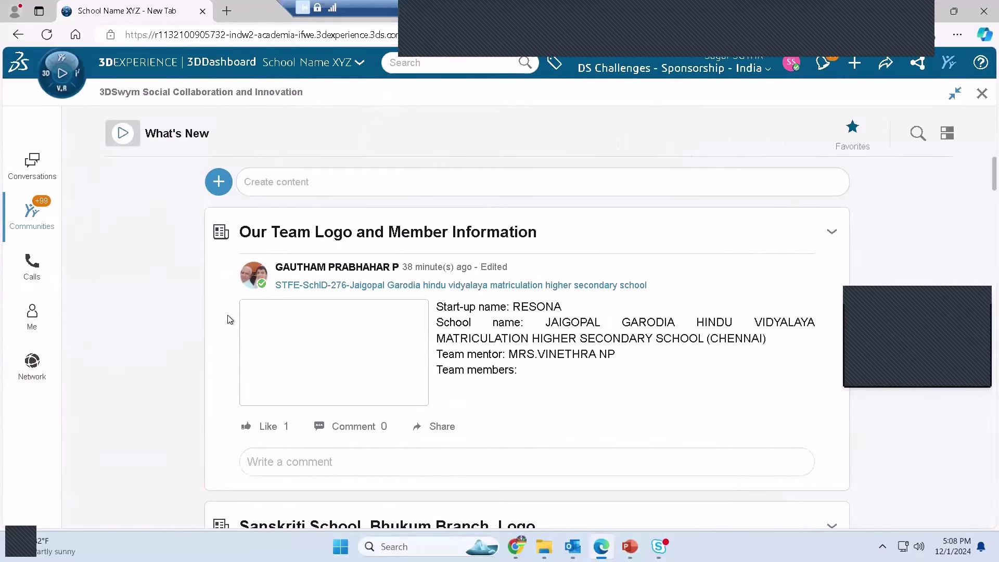
click(42, 178)
click(32, 211)
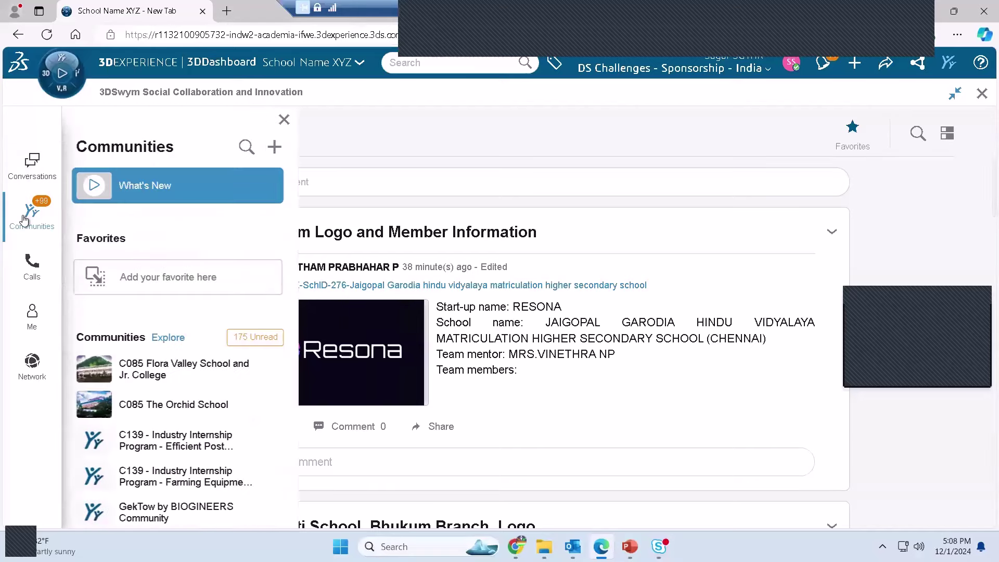
click(186, 409)
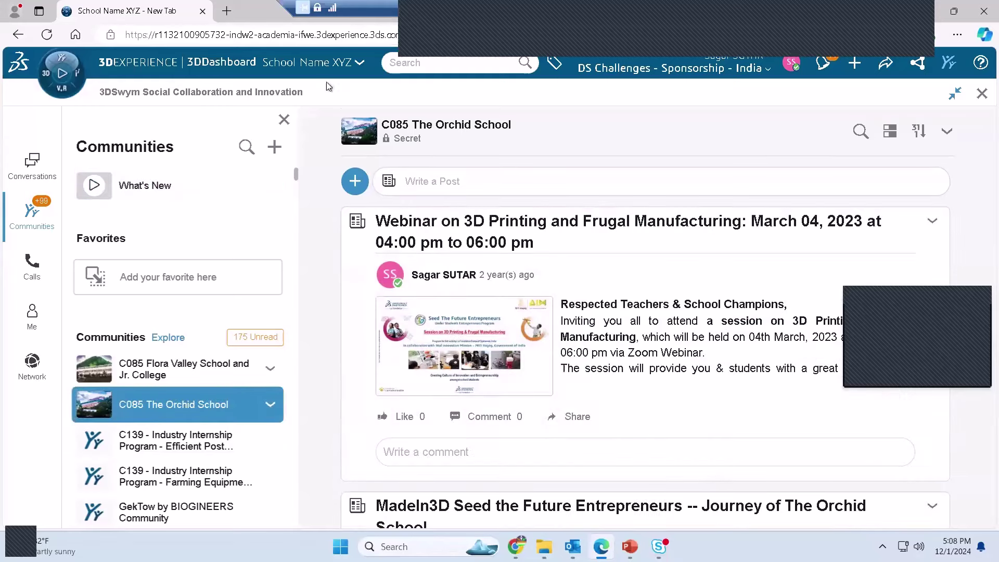
Hide the community list and view the Wiki section of the C085 The Orchid School community
click(284, 119)
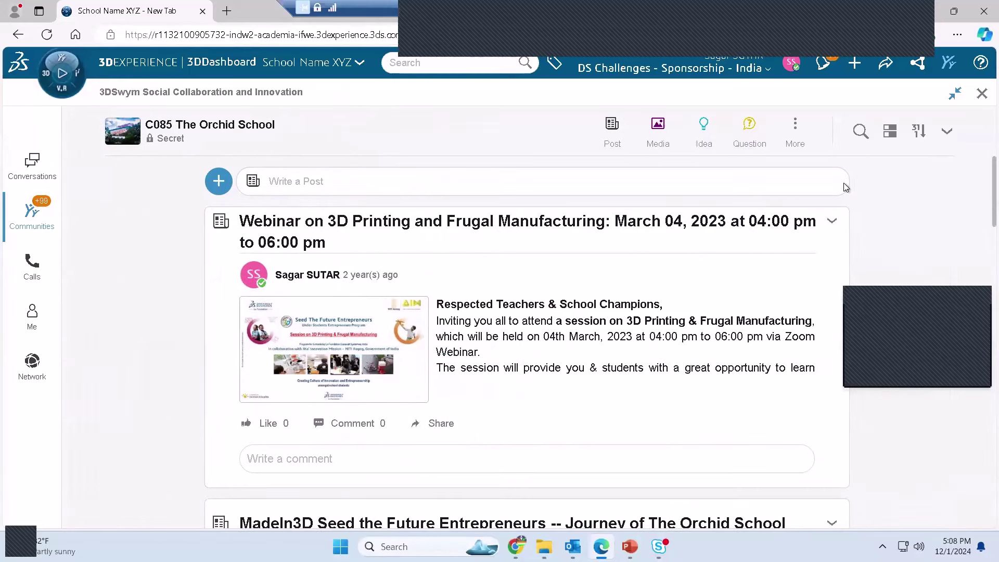
click(794, 127)
click(754, 167)
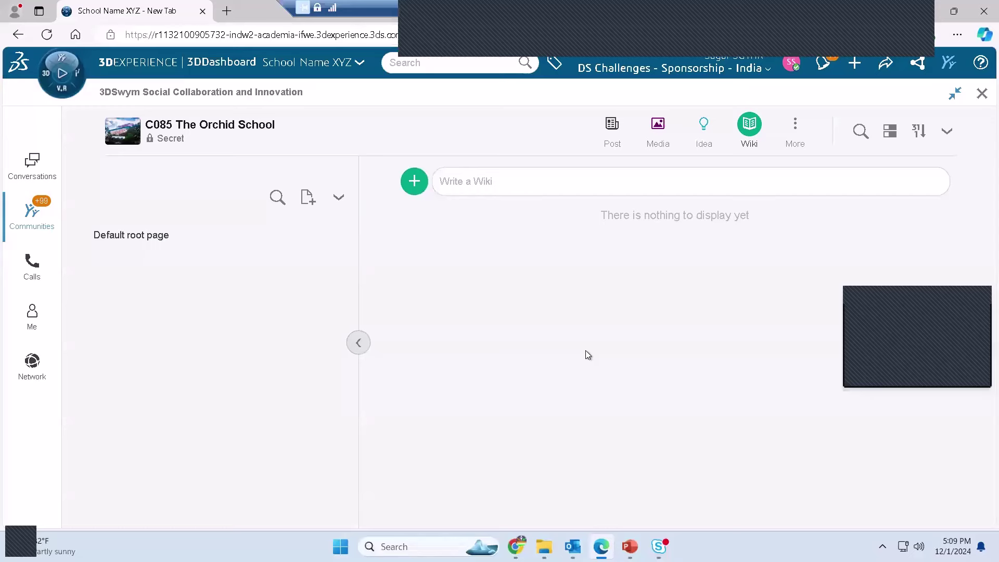
Return to the dashboard, bring up the list of dashboards and the enlarged 3DSwym again, and close both
click(981, 93)
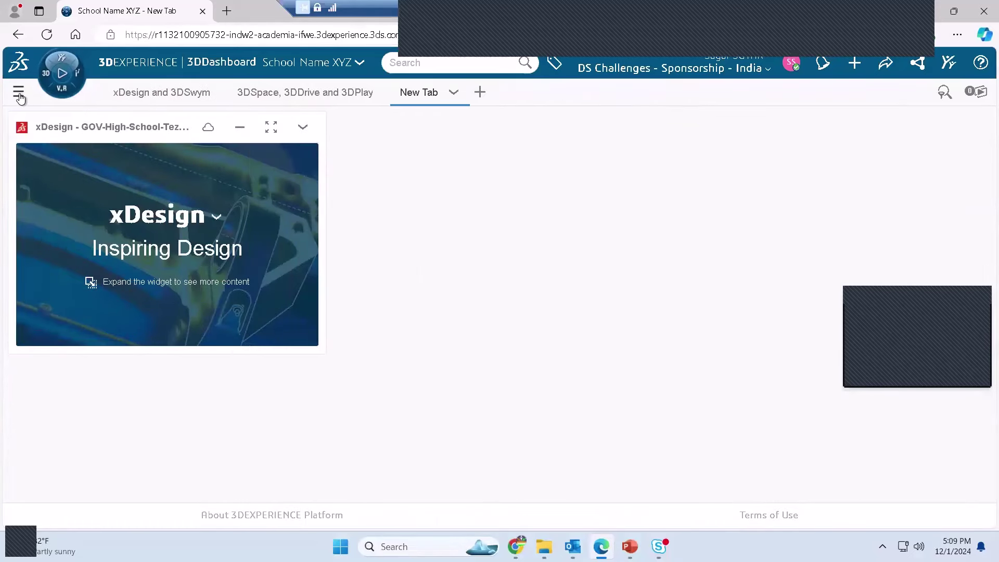
click(19, 93)
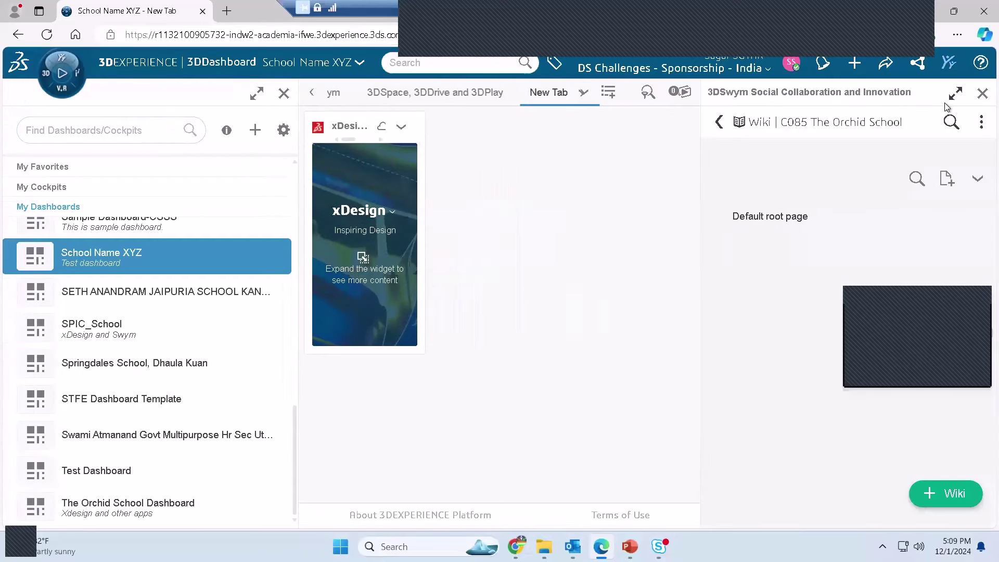
click(954, 94)
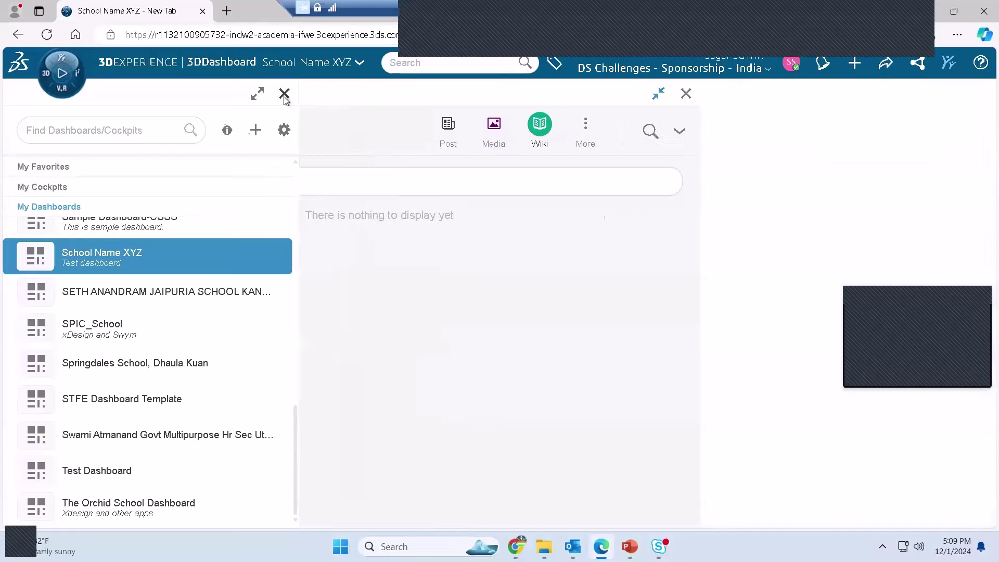
click(284, 94)
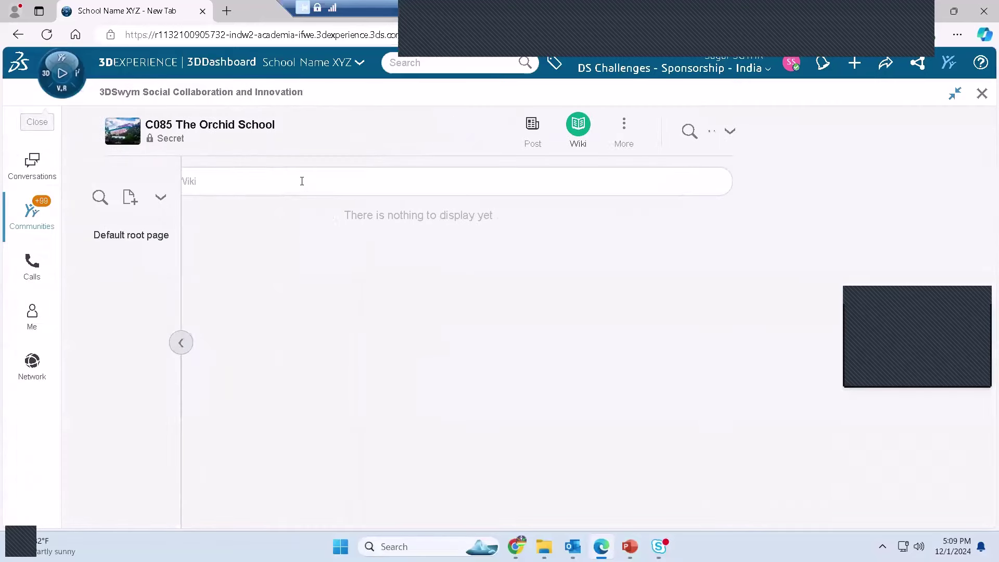
click(982, 94)
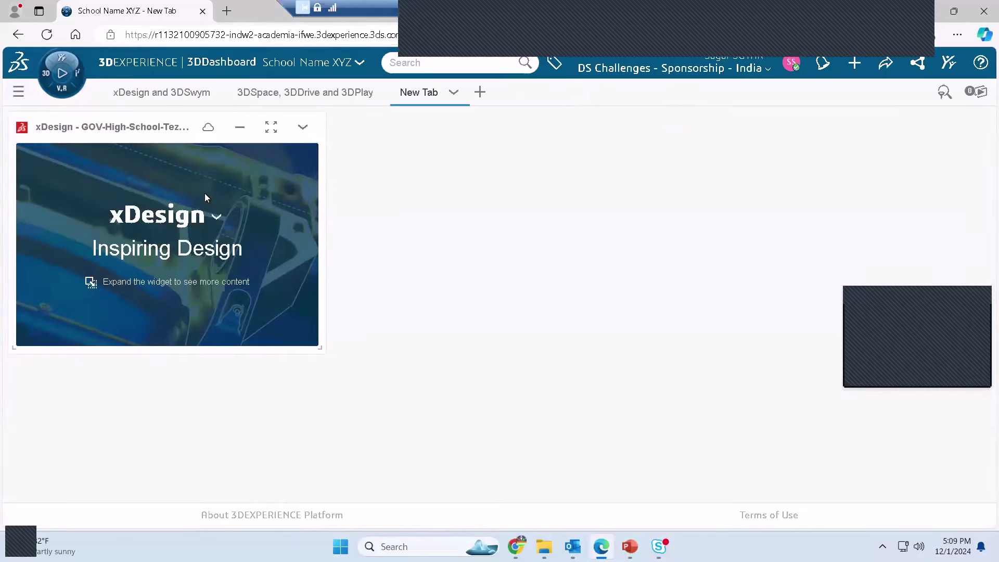
Reopen 3DSwym at full size and view the C139 Industry Internship Program community on the efficient post harvest produce preservation system
click(951, 64)
click(955, 93)
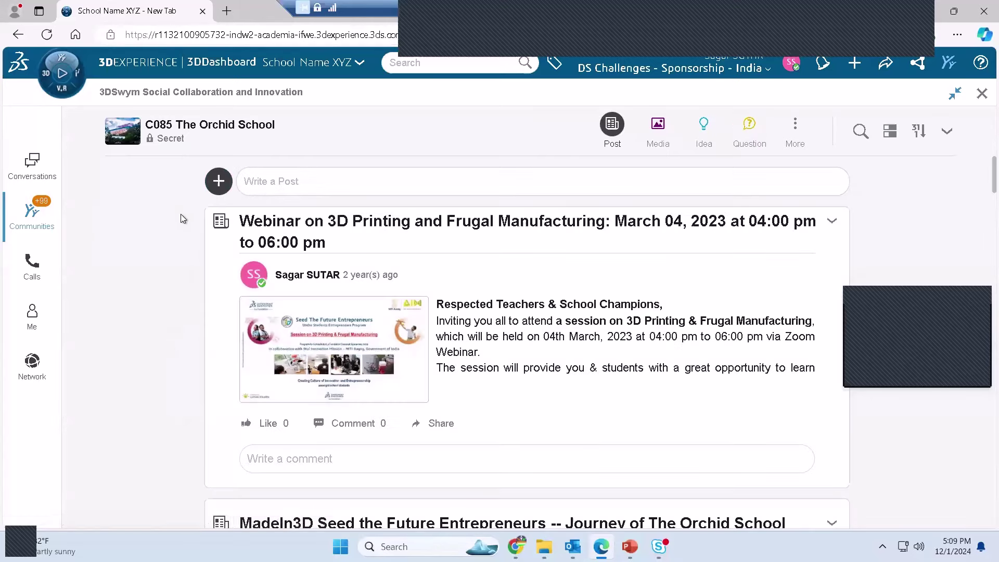
click(28, 211)
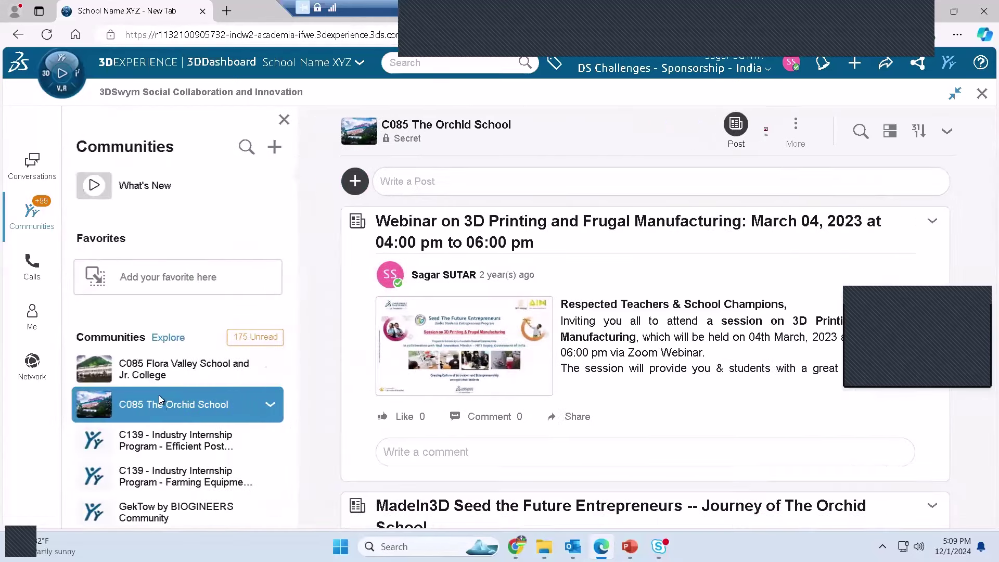
click(192, 451)
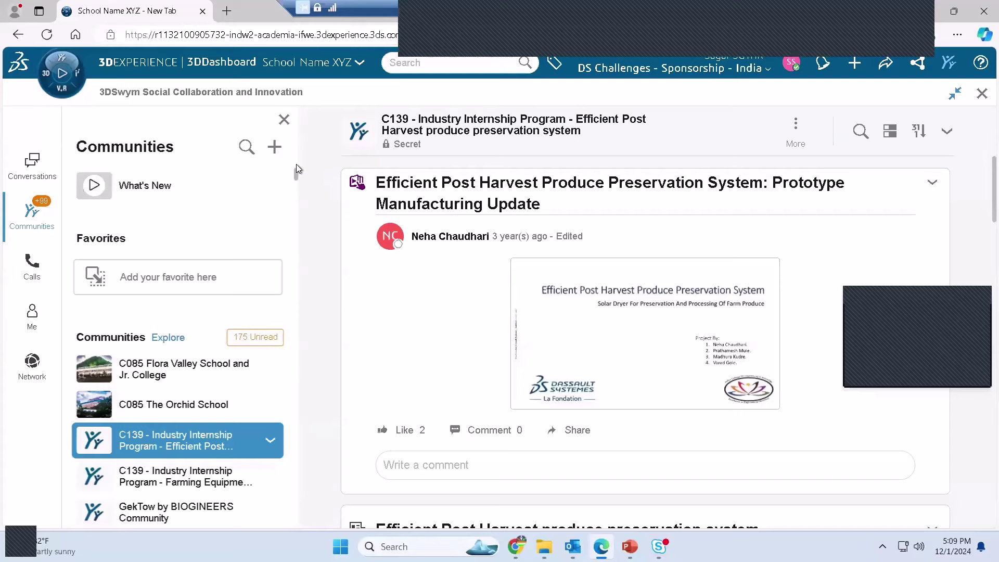
Open the Wiki section of the MadeIn3D - Seed the future Entrepreneur 2024-2025 - All Volunteers Community
scroll(295, 176, down, 5)
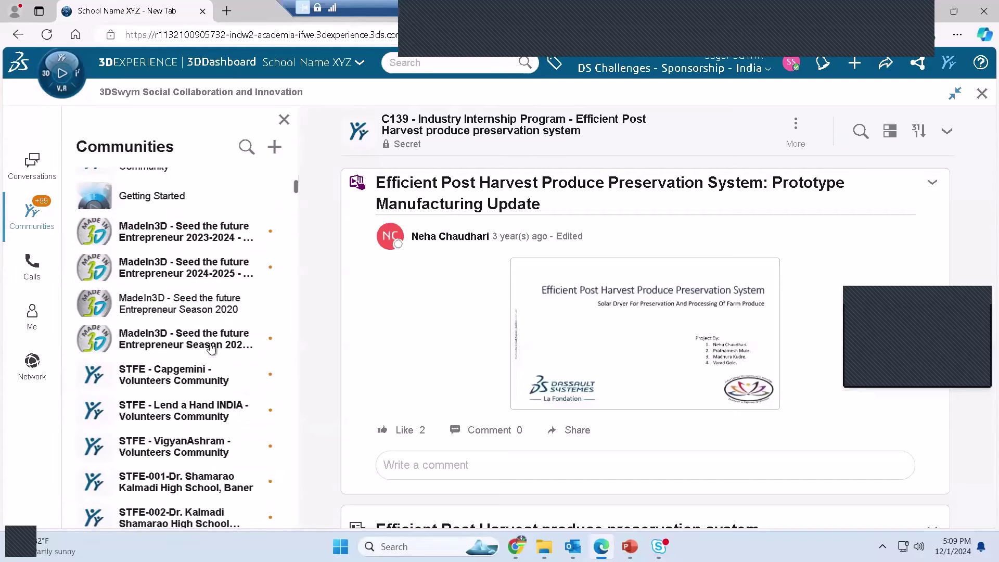
click(216, 268)
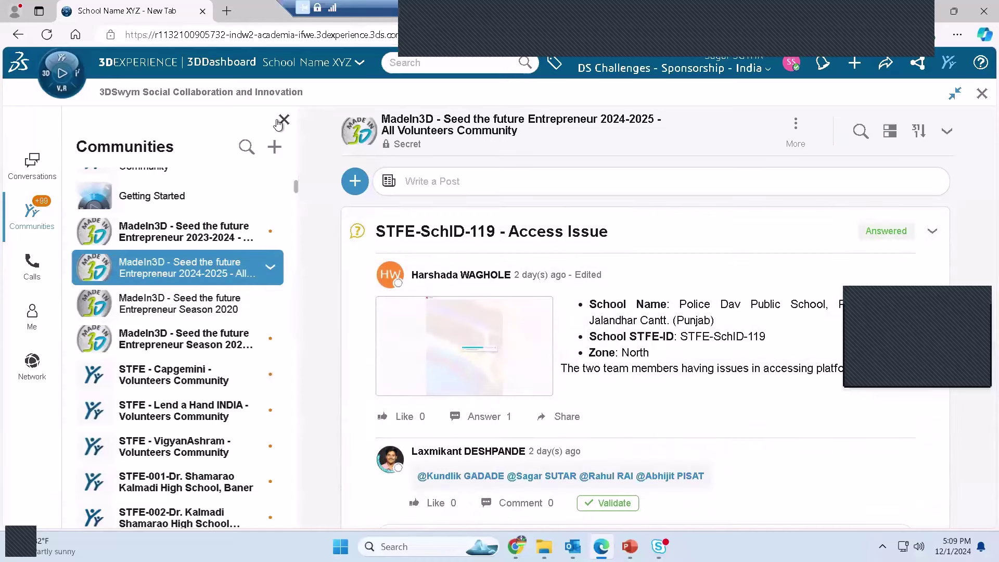
click(283, 119)
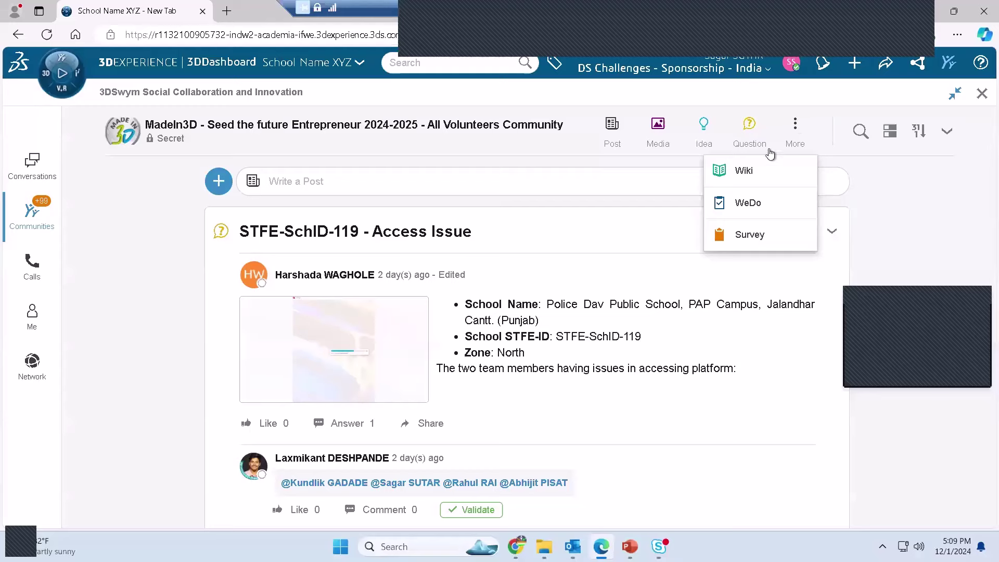
click(756, 170)
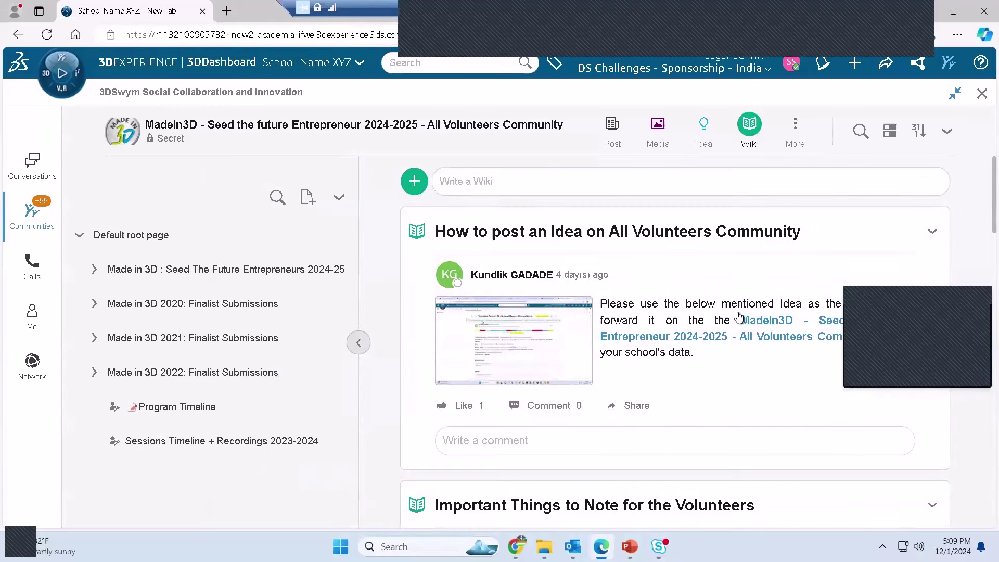
Open the wiki page "How to post an Idea on All Volunteers Community", narrow its page tree and read through the instructions
click(714, 312)
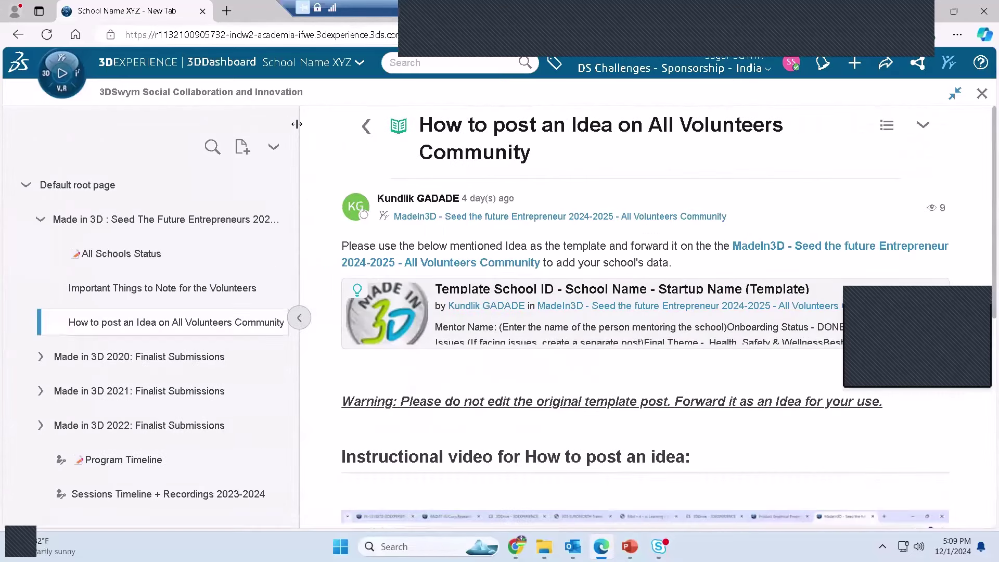
drag(183, 150, 179, 151)
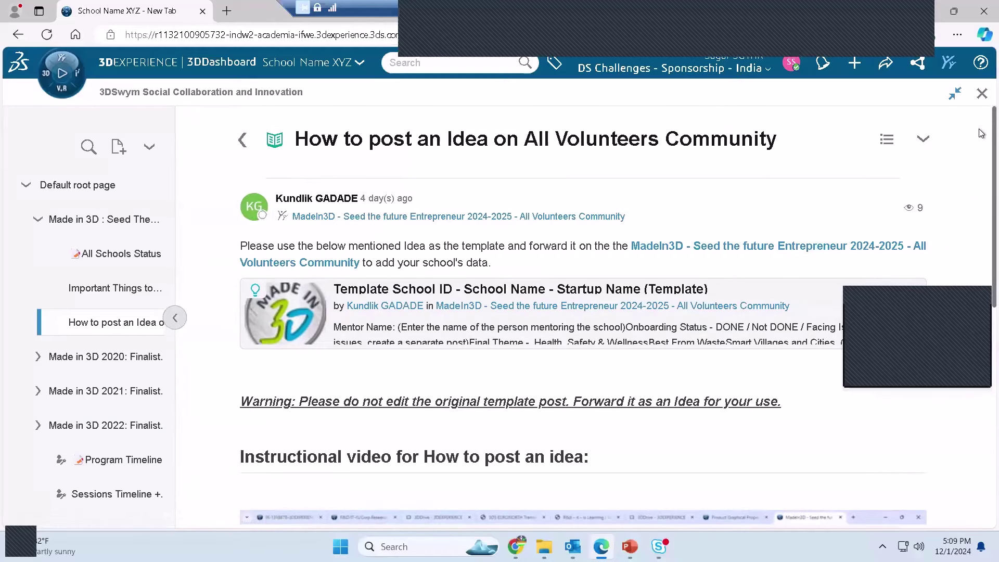
scroll(981, 140, down, 2)
scroll(981, 166, down, 5)
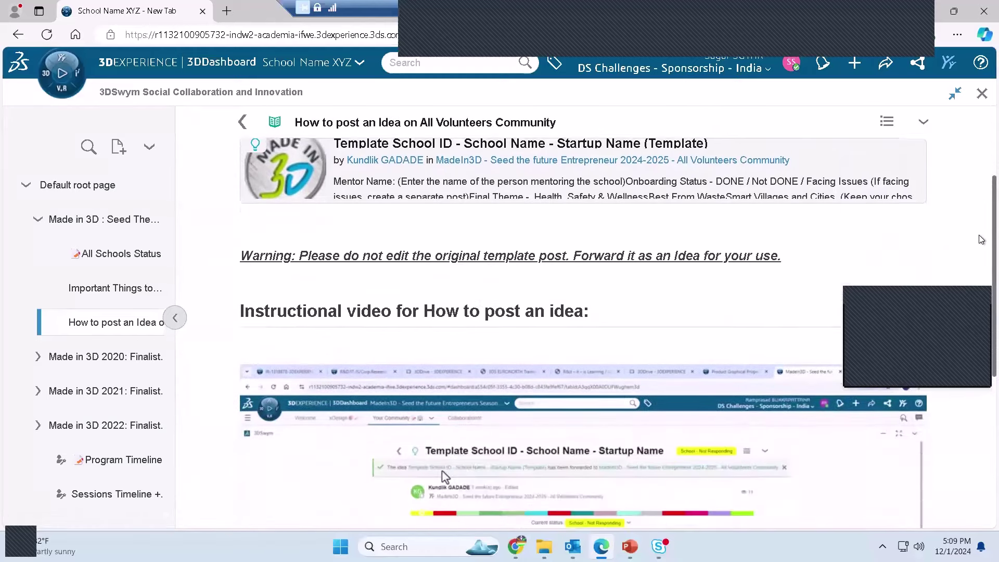
scroll(980, 352, down, 5)
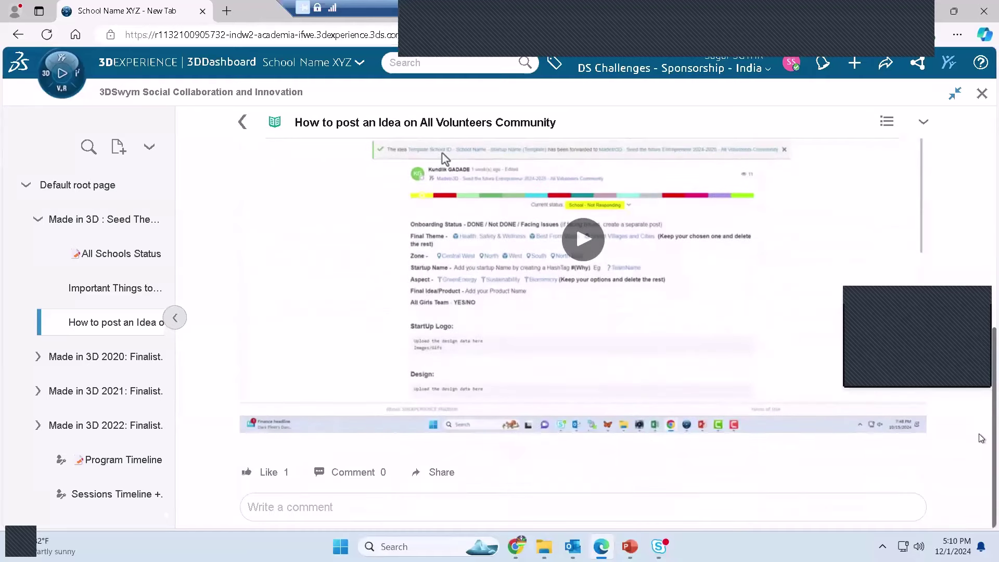
scroll(982, 266, up, 8)
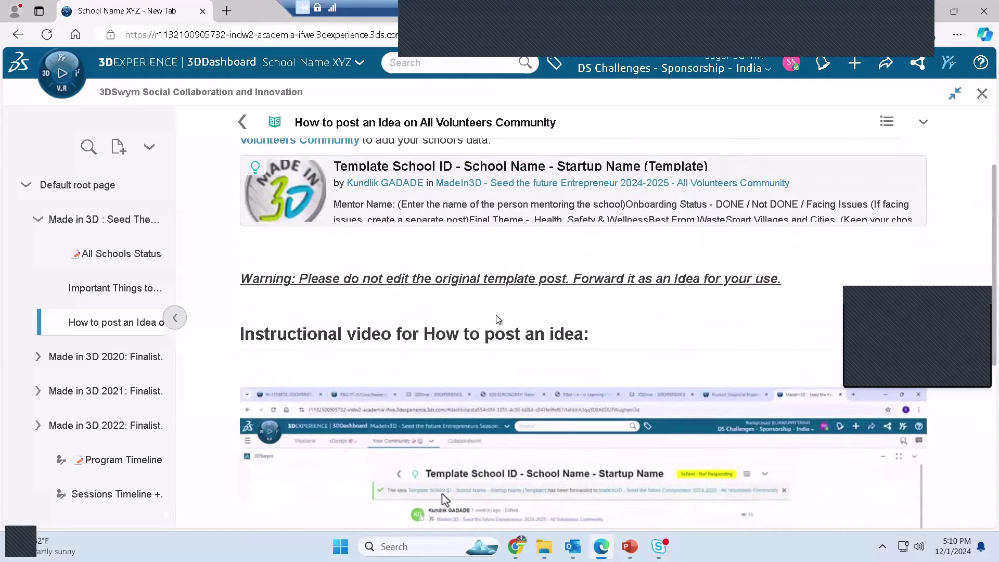
scroll(494, 401, up, 3)
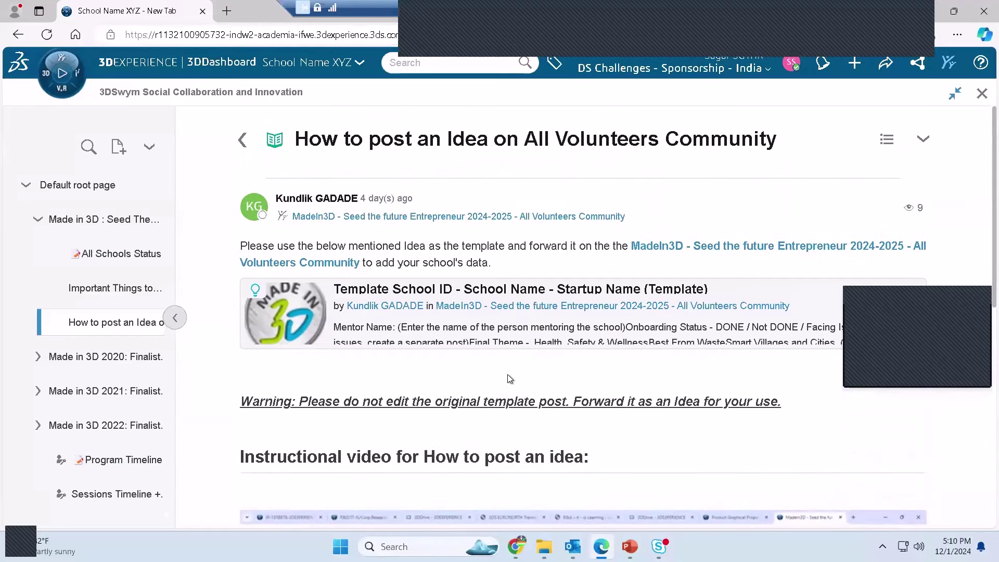
Go back to the community's wiki listing and browse the volunteer guidance and the individual school submission pages
click(242, 140)
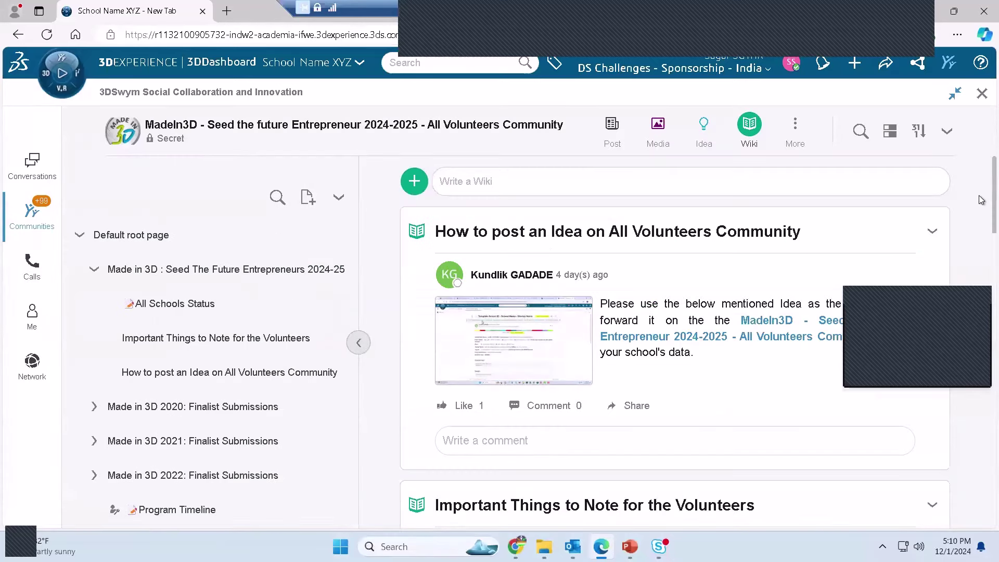
scroll(981, 218, down, 5)
scroll(981, 218, down, 8)
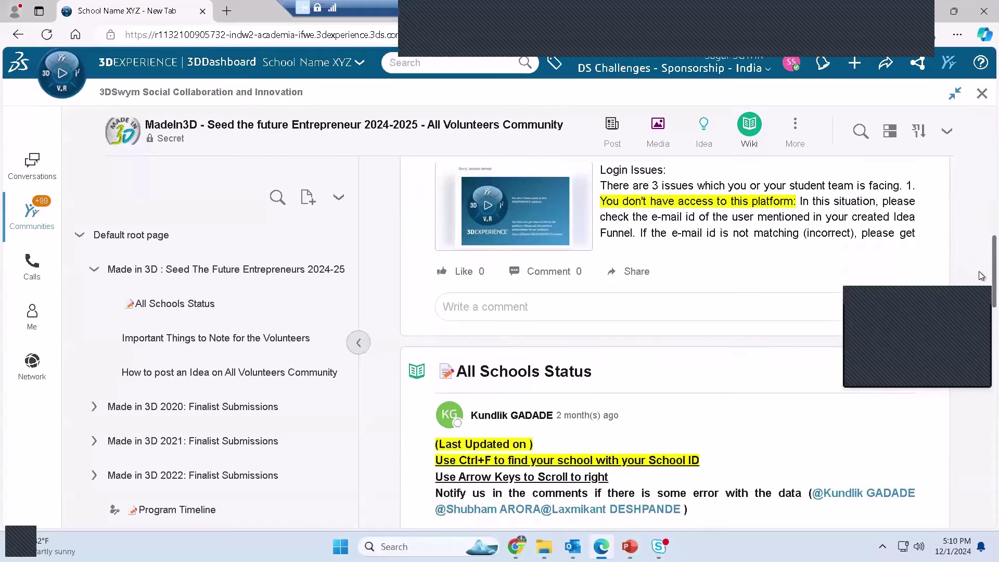
scroll(981, 312, down, 14)
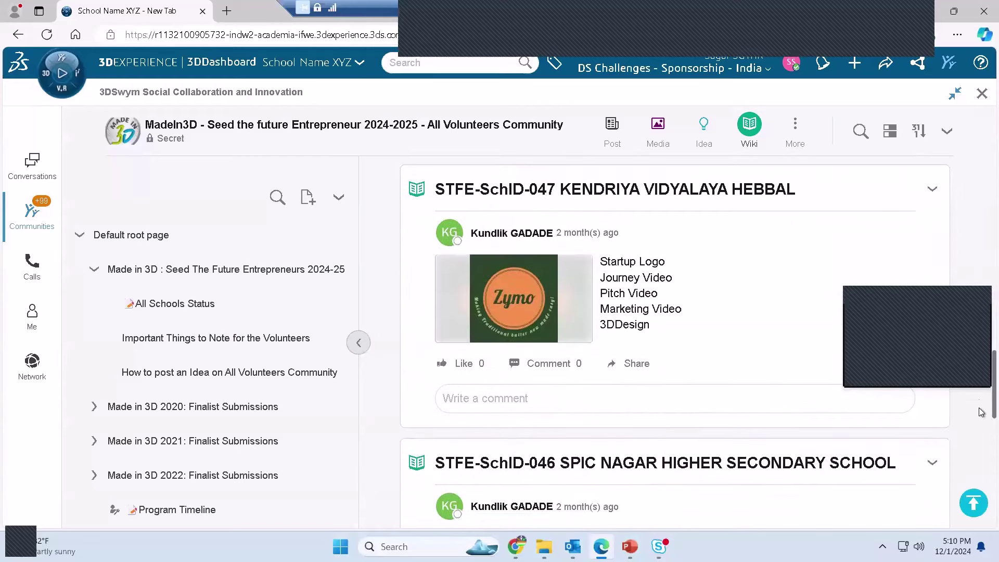
scroll(981, 428, down, 15)
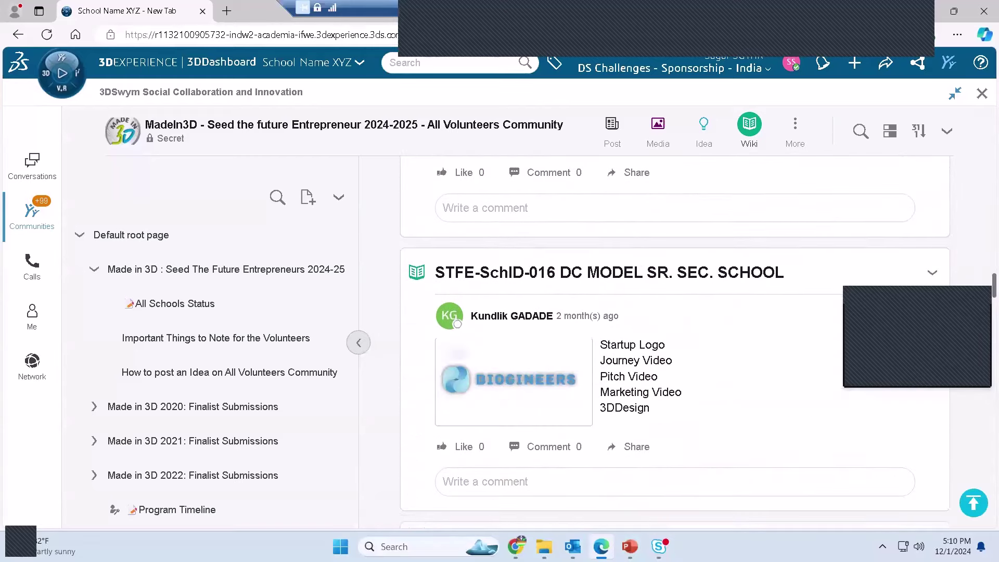
scroll(674, 342, down, 4)
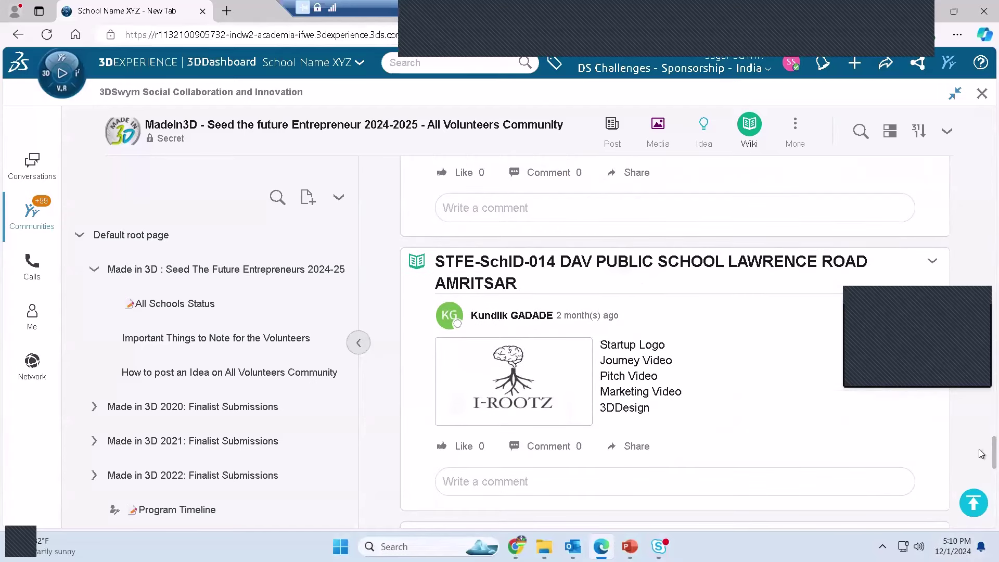
key(ctrl+a)
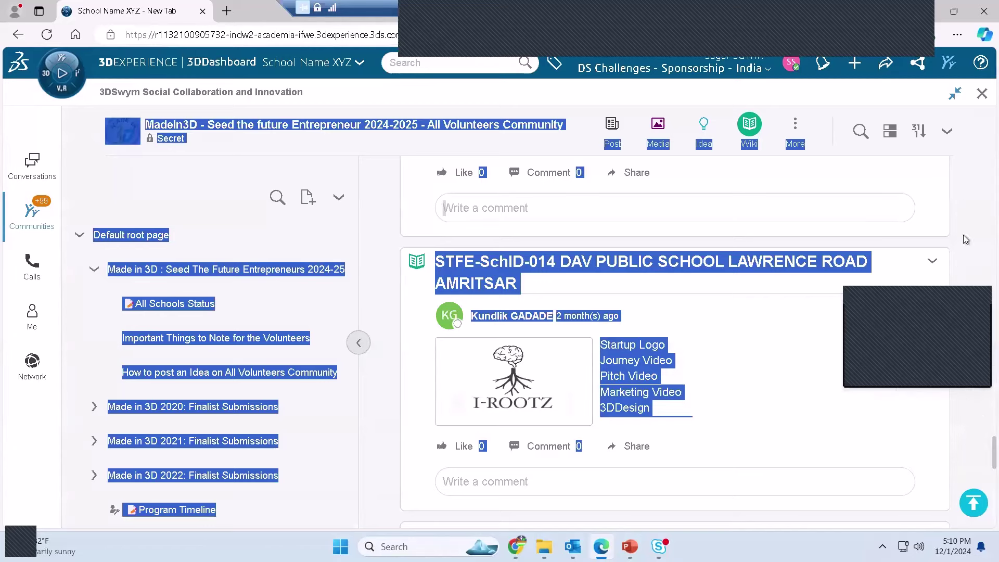
Browse further through the school submissions and open the wiki page "Made in 3D : Seed The Future Entrepreneurs 2024-25"
scroll(980, 445, down, 10)
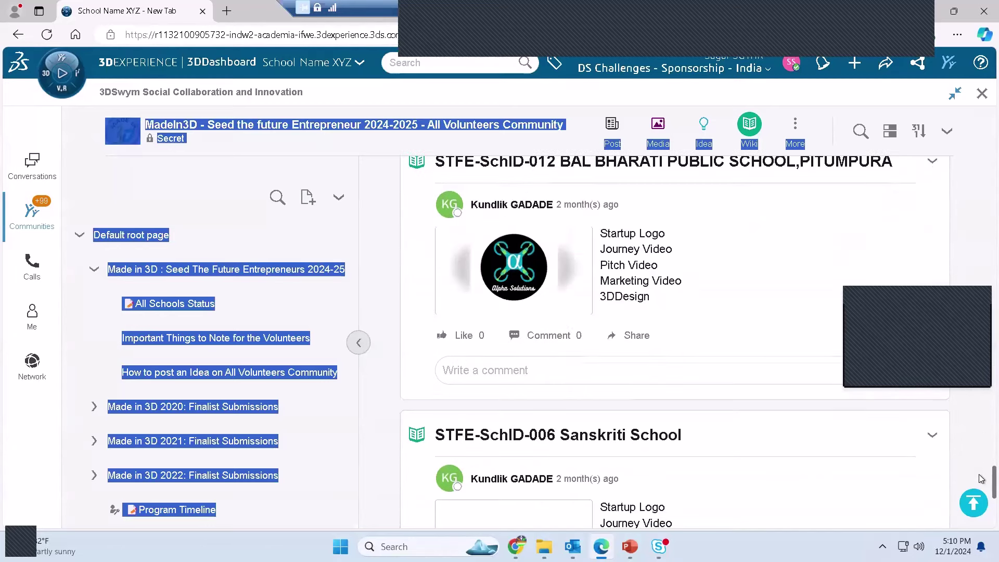
scroll(981, 520, down, 15)
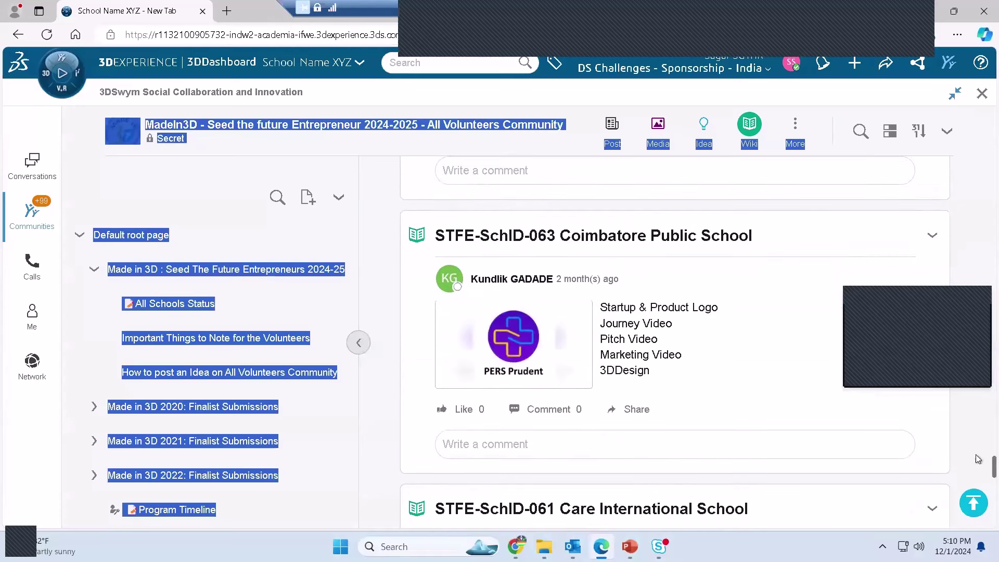
click(951, 218)
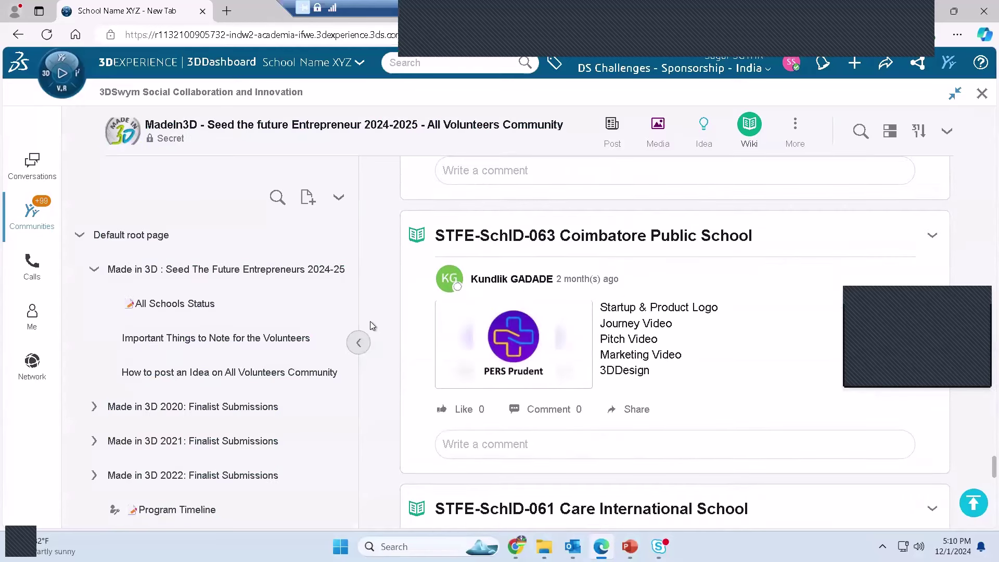
click(262, 276)
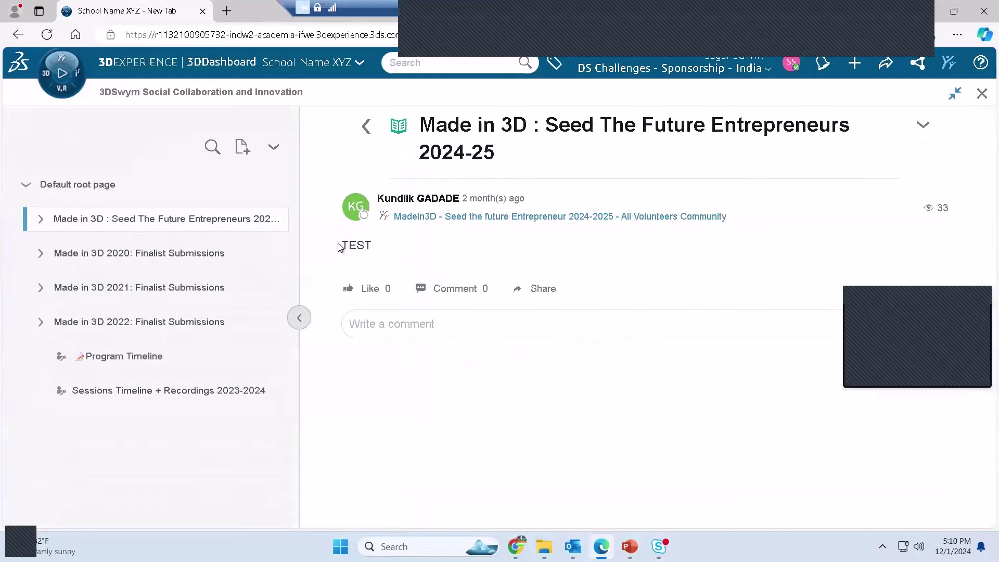
Return to the 2024-2025 All Volunteers Community, reopen its Wiki section and browse the guidance and school submission pages
click(463, 216)
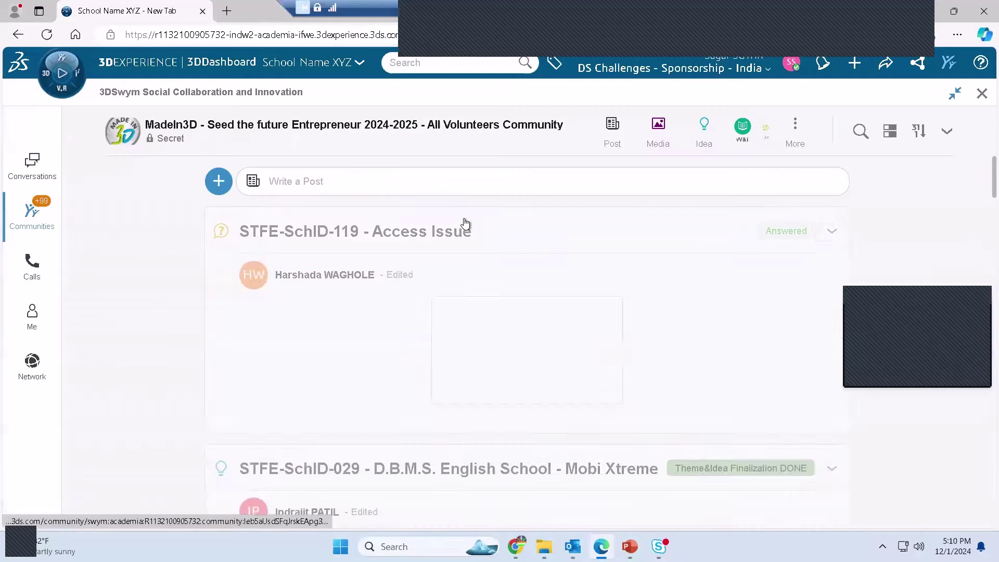
click(790, 128)
click(744, 173)
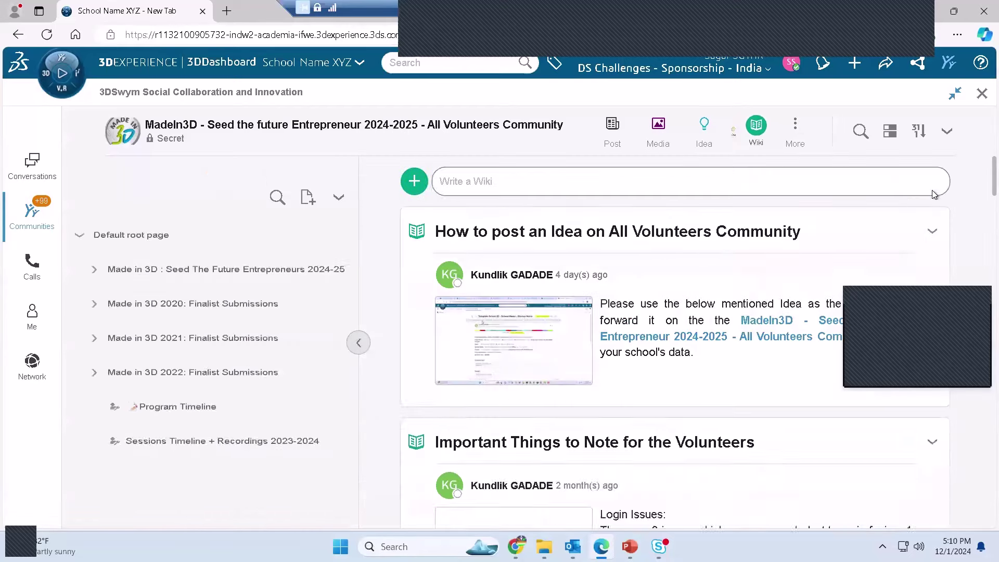
scroll(980, 188, down, 3)
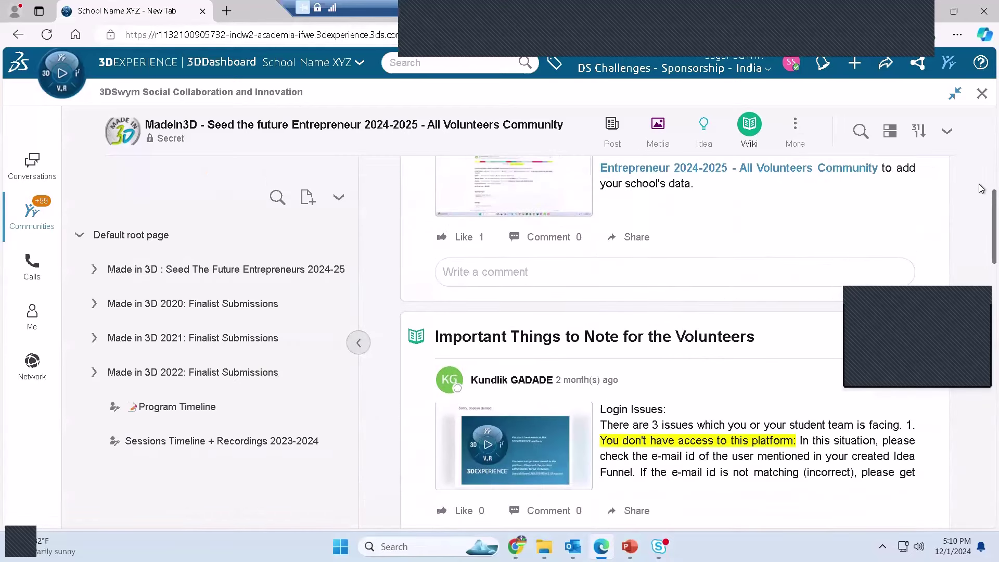
scroll(981, 189, down, 10)
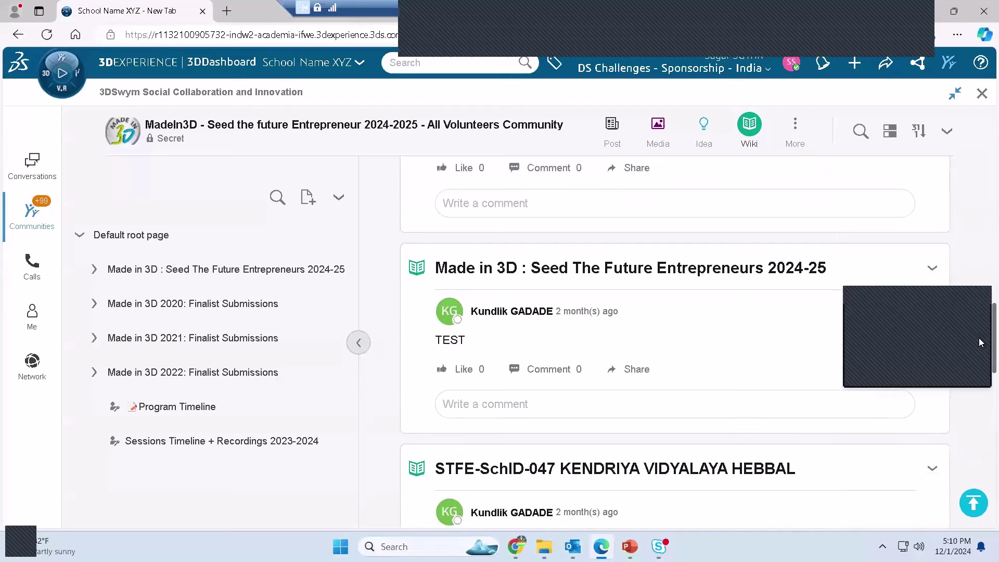
scroll(980, 341, down, 15)
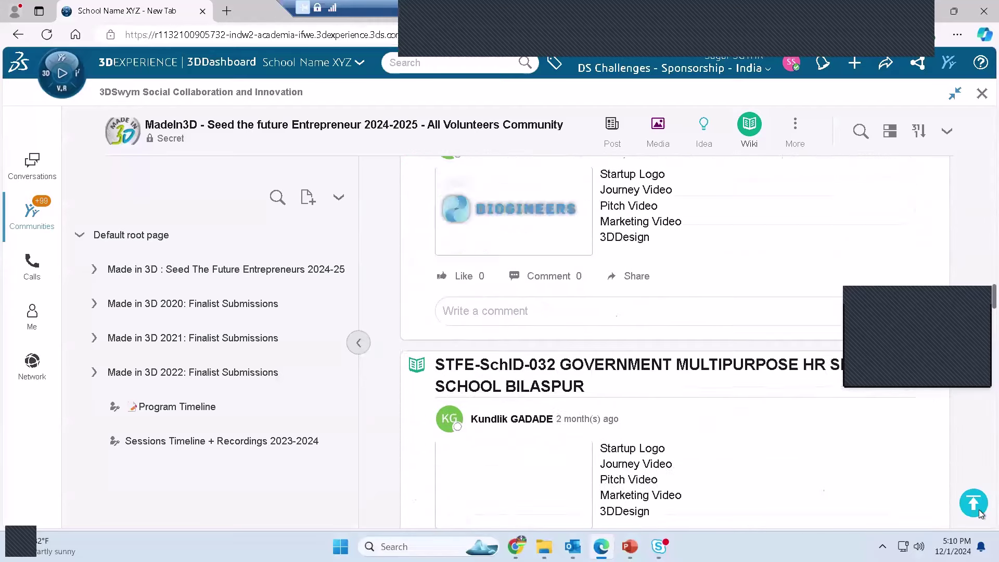
scroll(980, 514, down, 15)
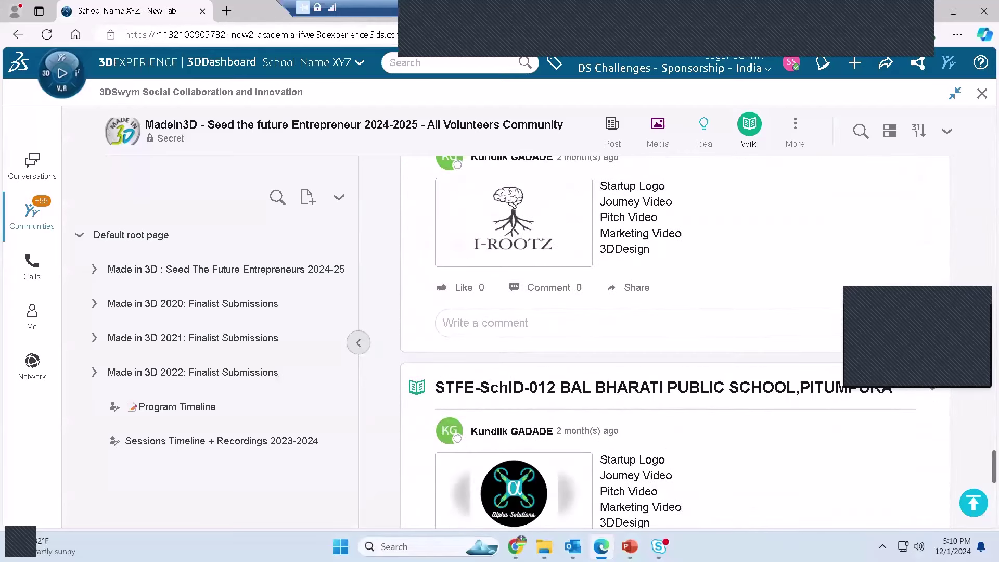
From the communities list, view the STFE - Lend a Hand INDIA, MadeIn3D 2024-2025 and MadeIn3D 2023-2024 volunteer communities in turn
click(57, 212)
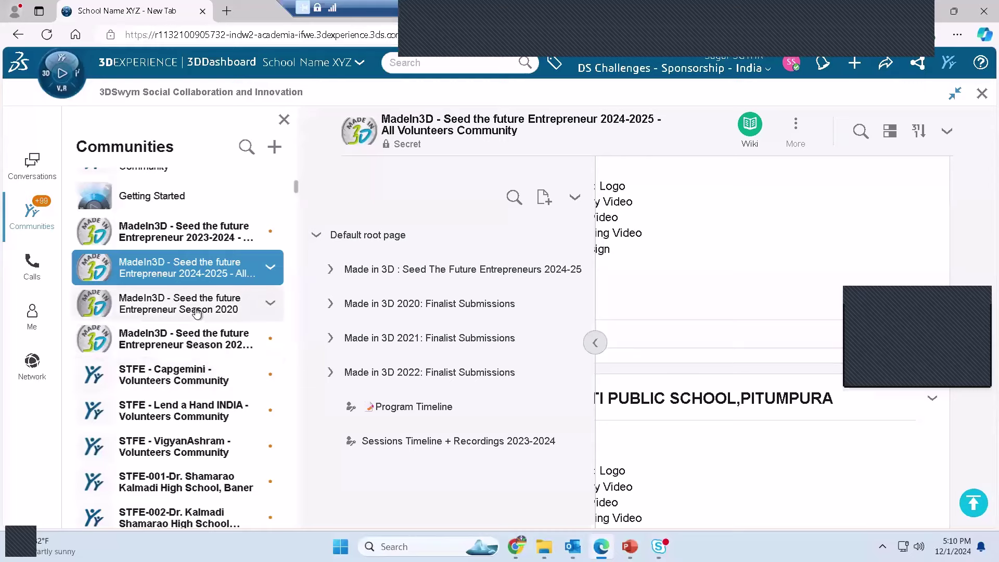
click(196, 420)
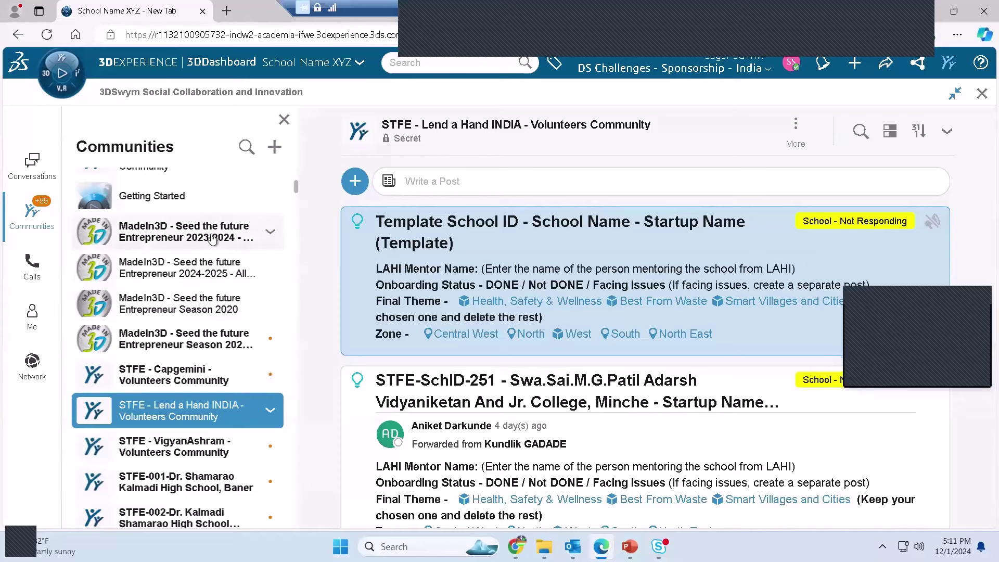
click(206, 273)
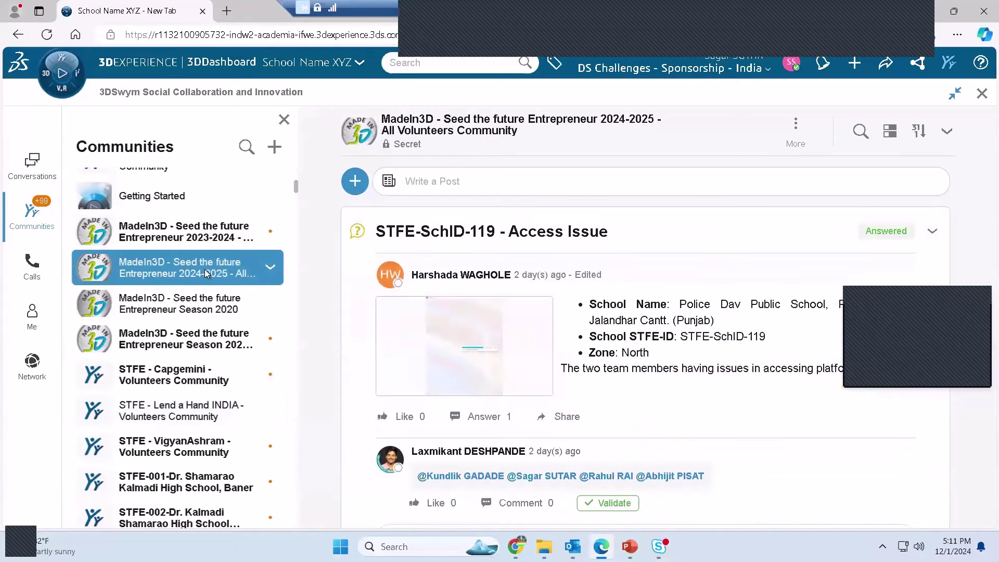
click(211, 237)
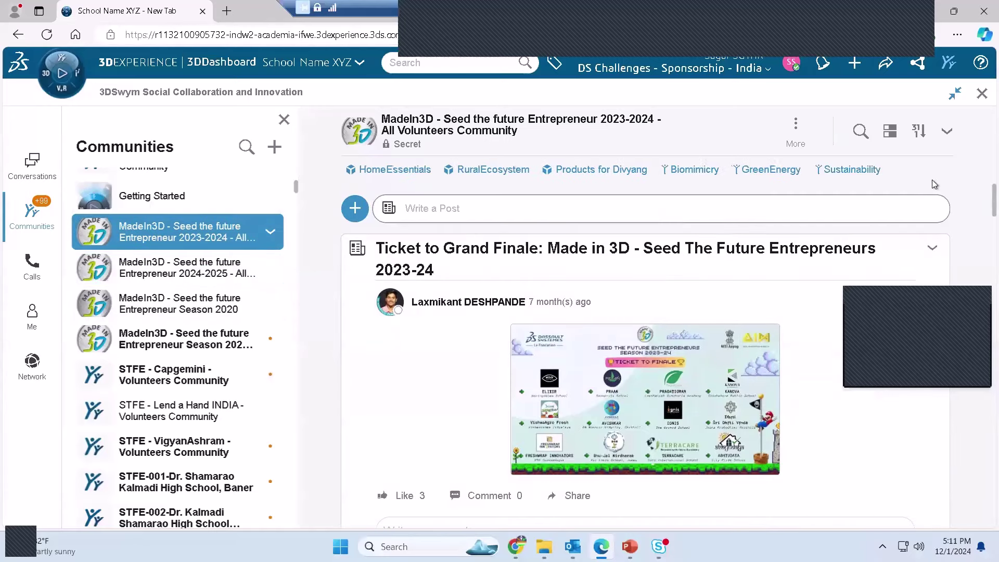
Open the Wiki section of the MadeIn3D 2023-2024 All Volunteers Community, narrow its page tree and browse the school submissions
click(795, 128)
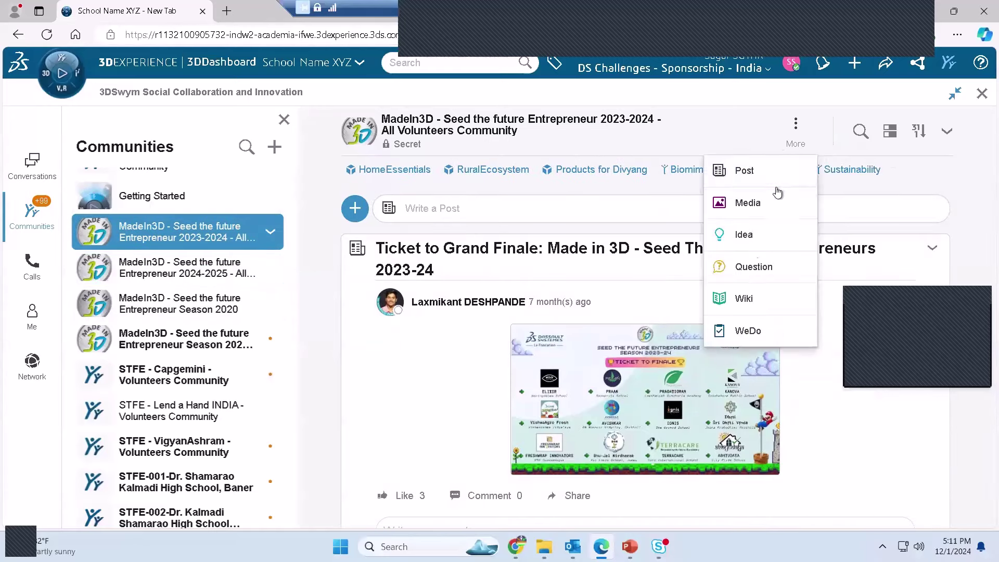
click(747, 299)
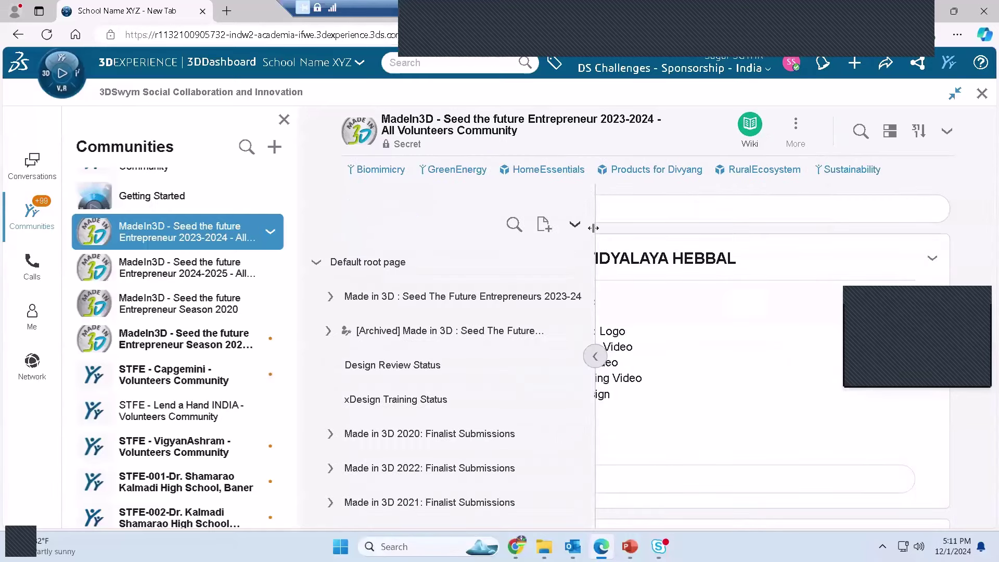
drag(441, 262, 471, 263)
scroll(982, 219, down, 5)
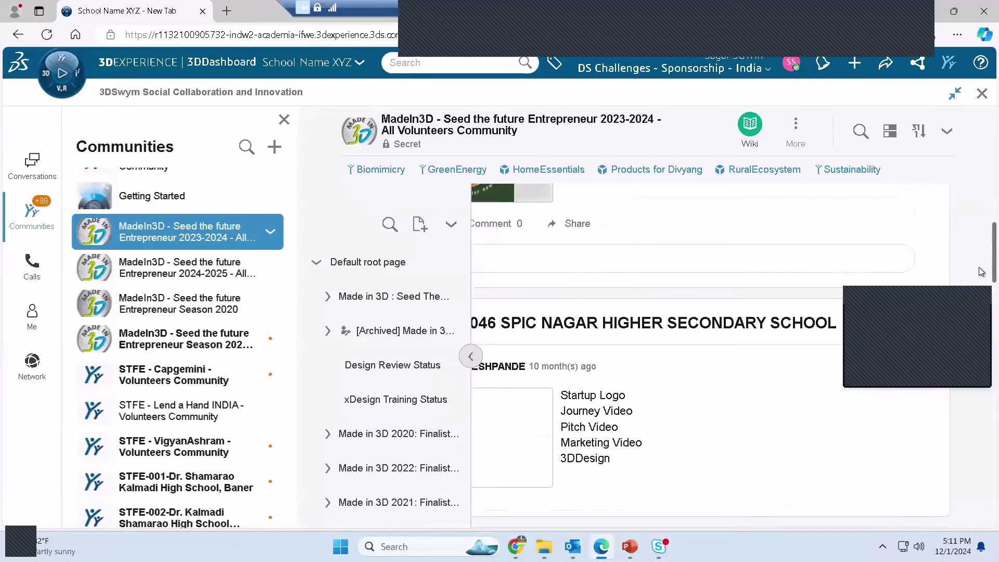
scroll(980, 370, down, 15)
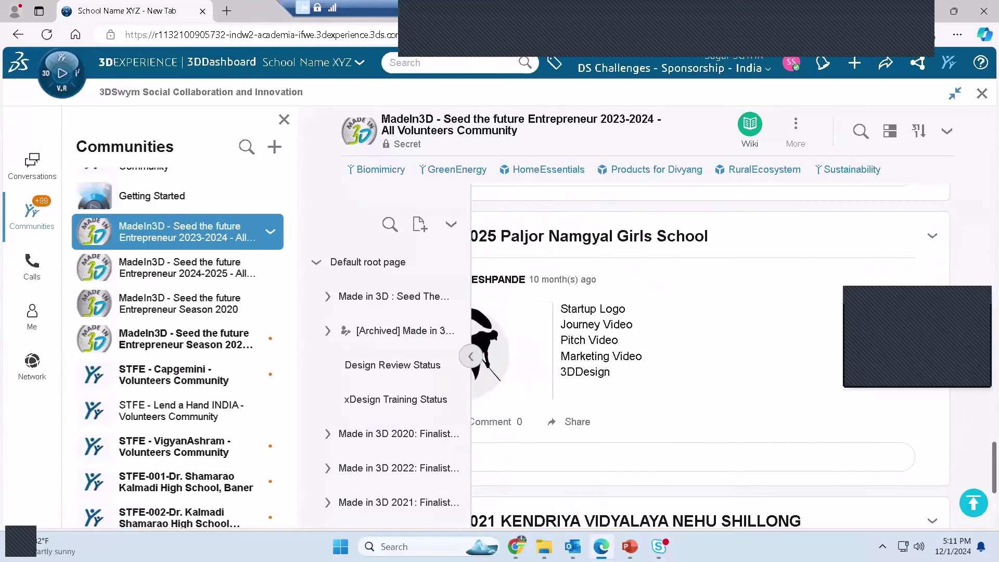
scroll(710, 354, down, 1)
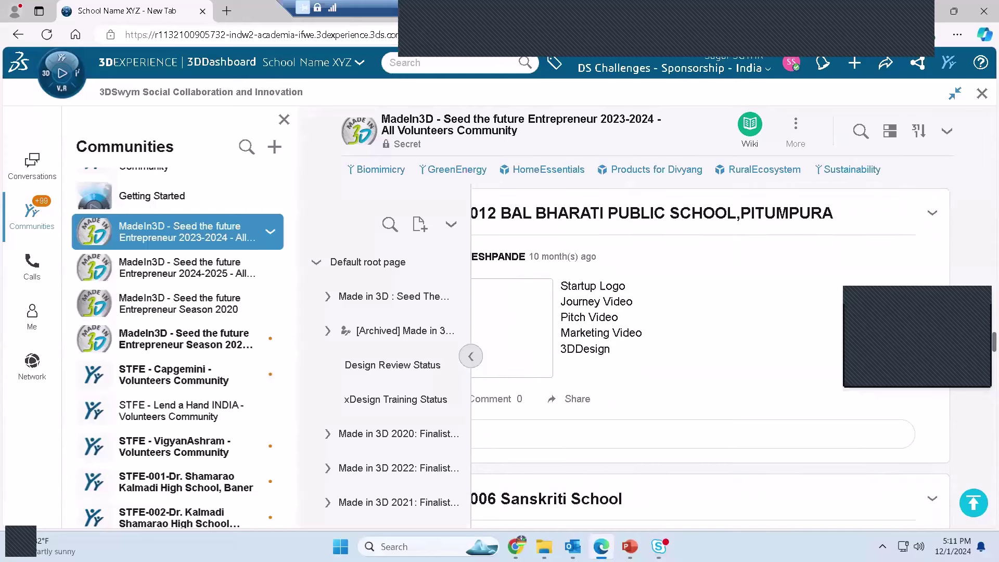
scroll(710, 354, down, 1)
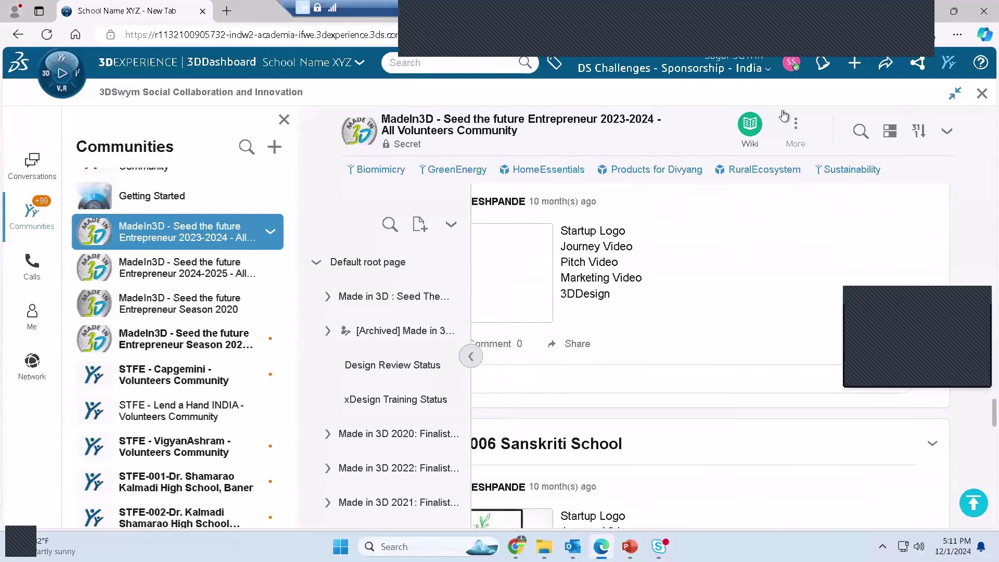
Open the xDesign Training Status wiki page and expand the archived Made in 3D and "Made in 3D 2020: Finalist Submissions" branches
click(802, 128)
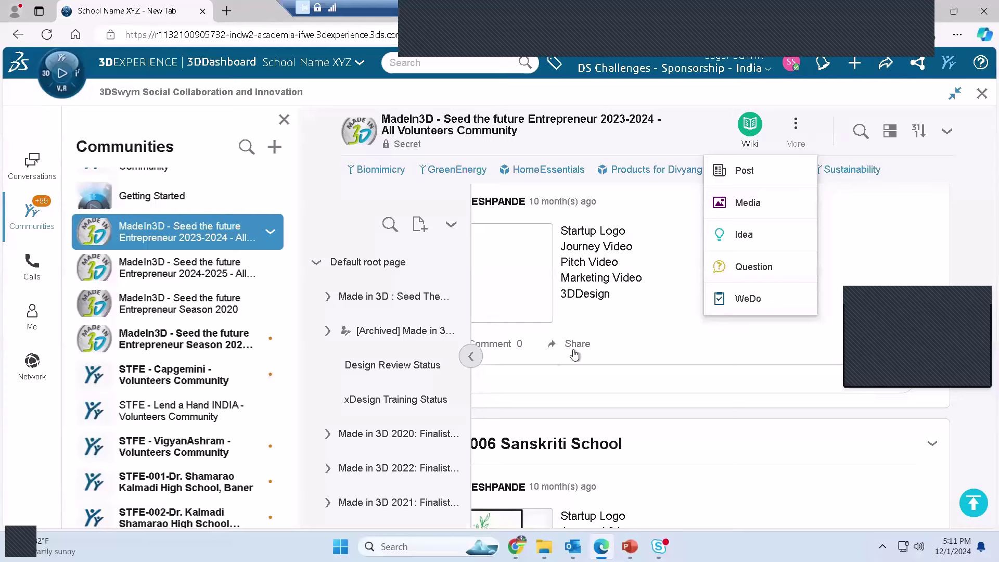
click(395, 400)
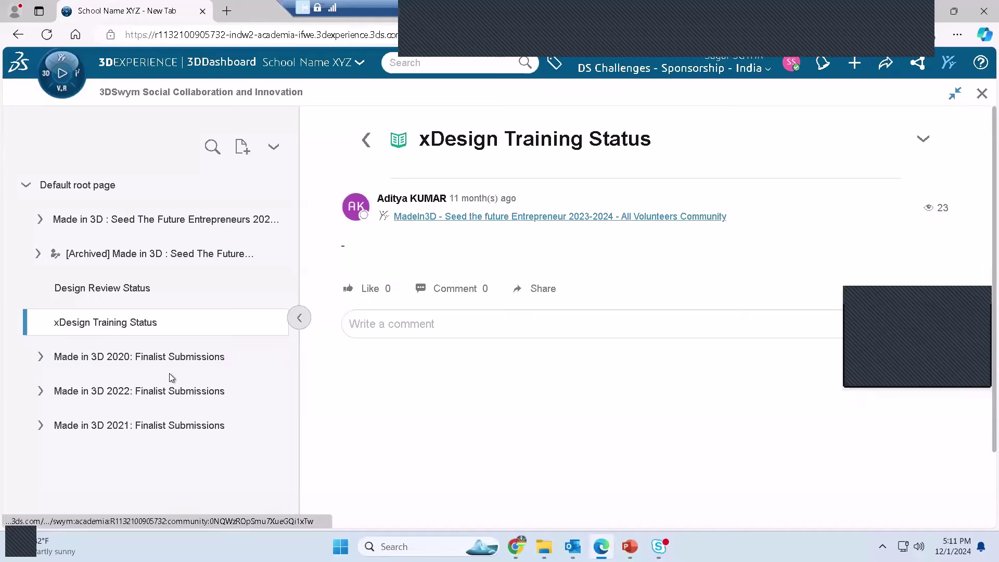
click(42, 256)
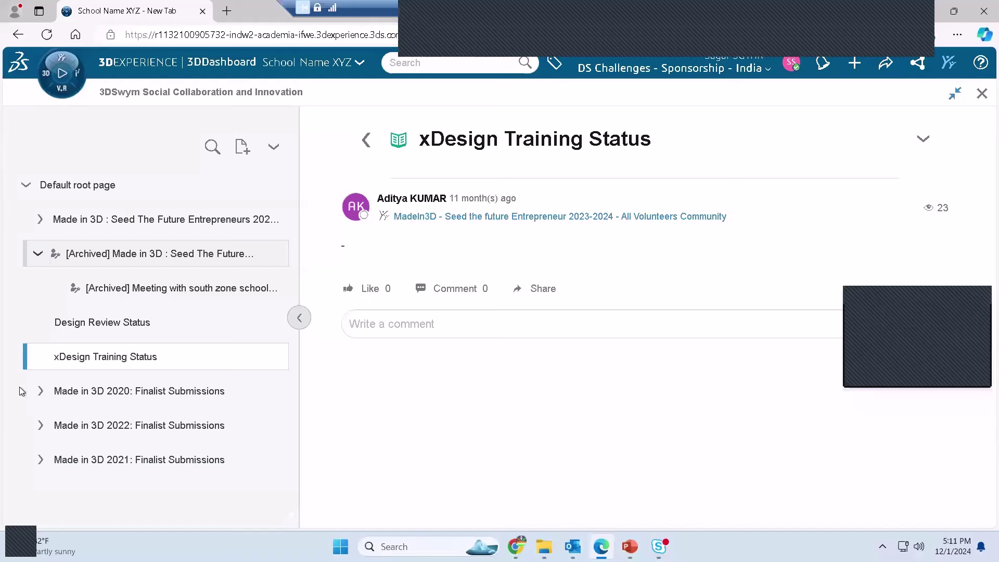
click(42, 392)
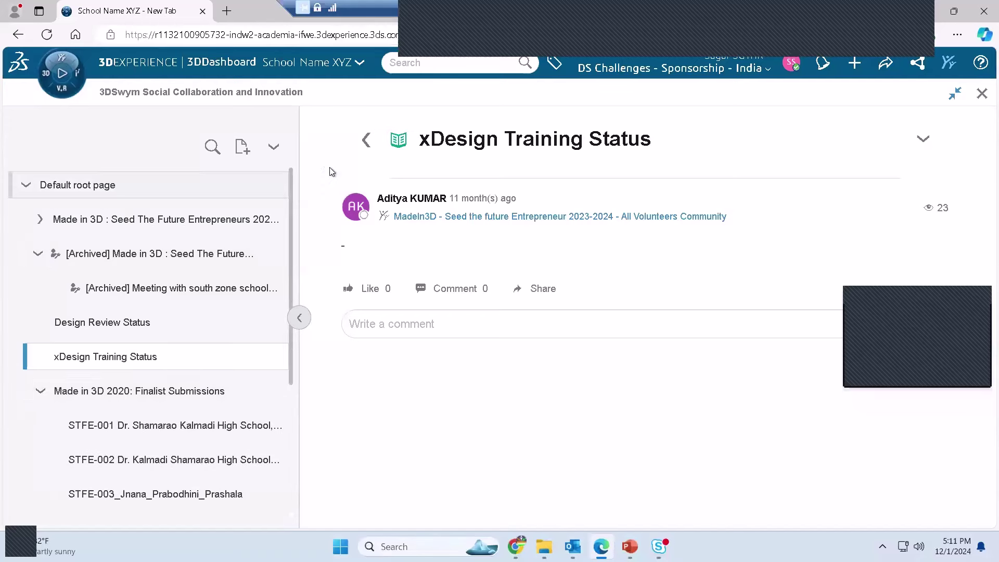
Bring 3DSwym back to full size and return from the xDesign Training Status page to the community's wiki listing
click(981, 93)
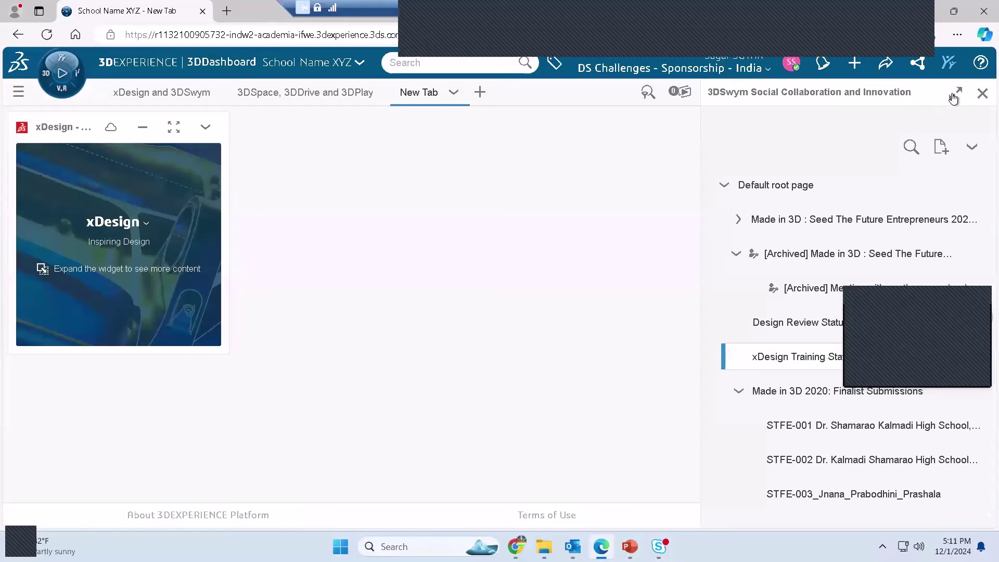
click(953, 96)
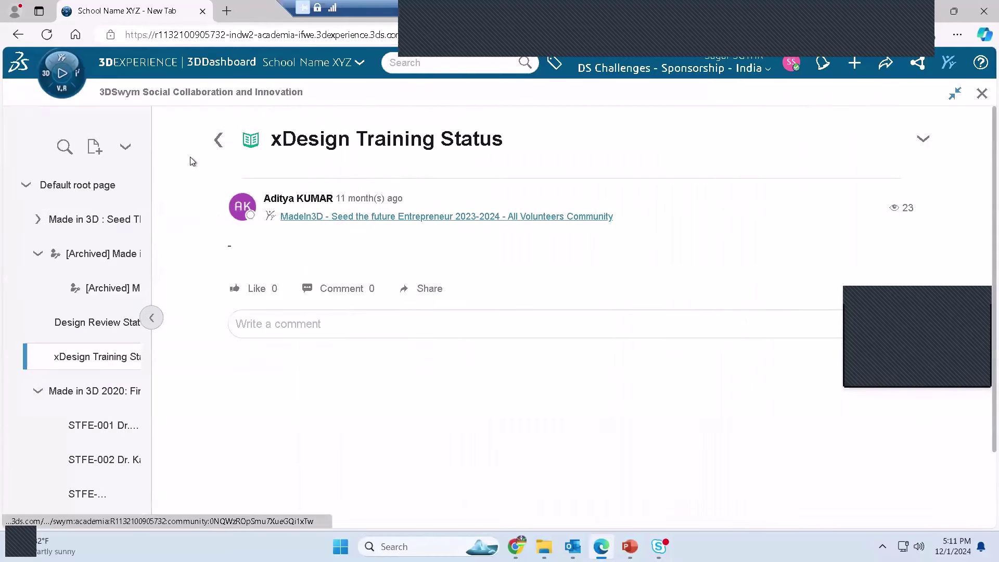
click(218, 141)
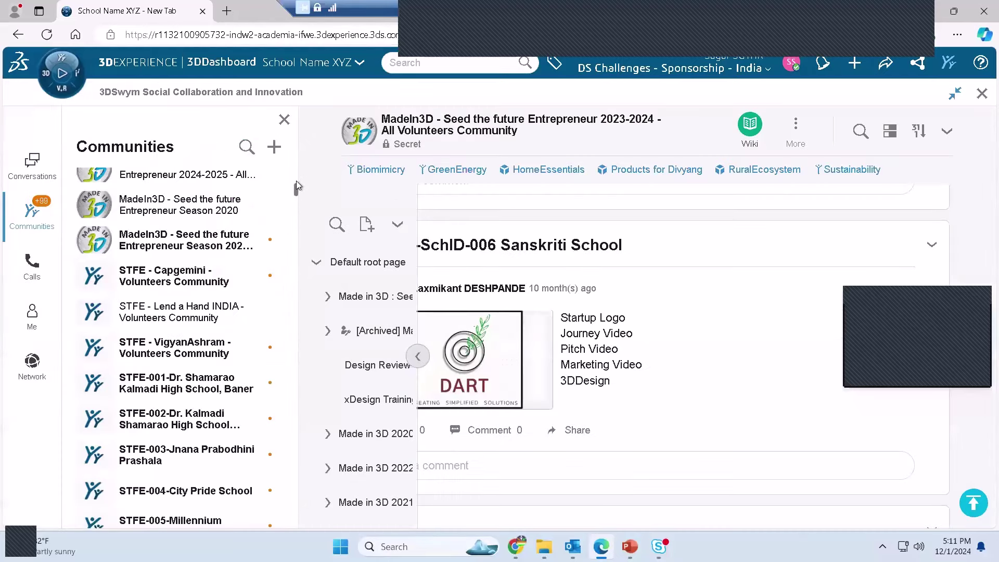
Open the STFE - Capgemini - Volunteers Community and look through its school ideas, onboarding status page and template post
scroll(295, 180, up, 4)
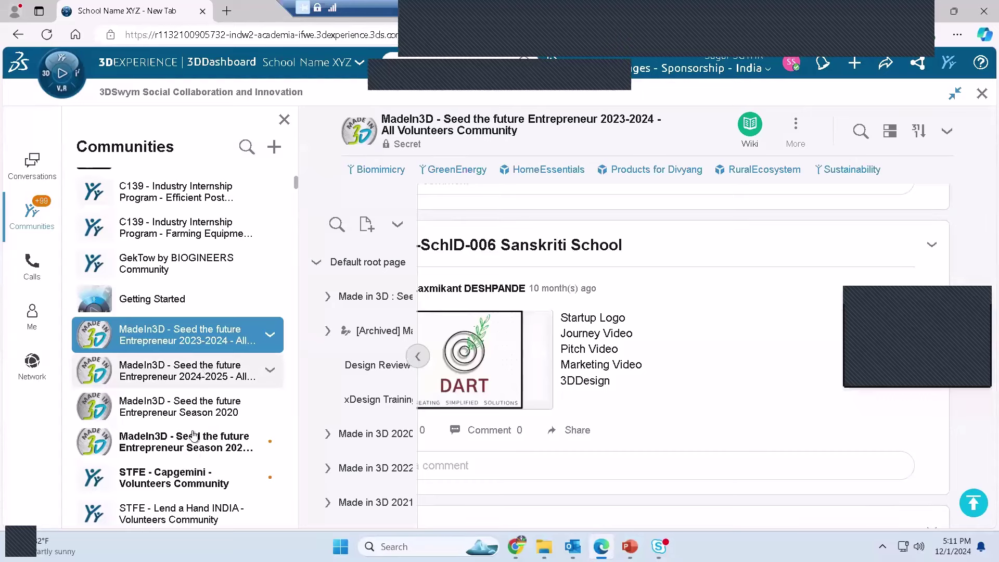
click(186, 482)
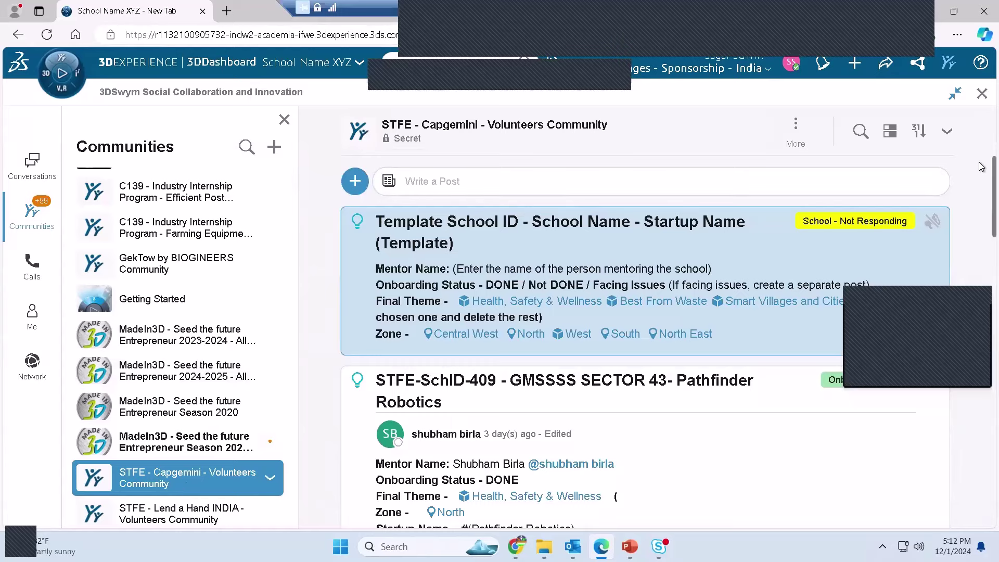
scroll(981, 264, down, 5)
scroll(980, 264, down, 10)
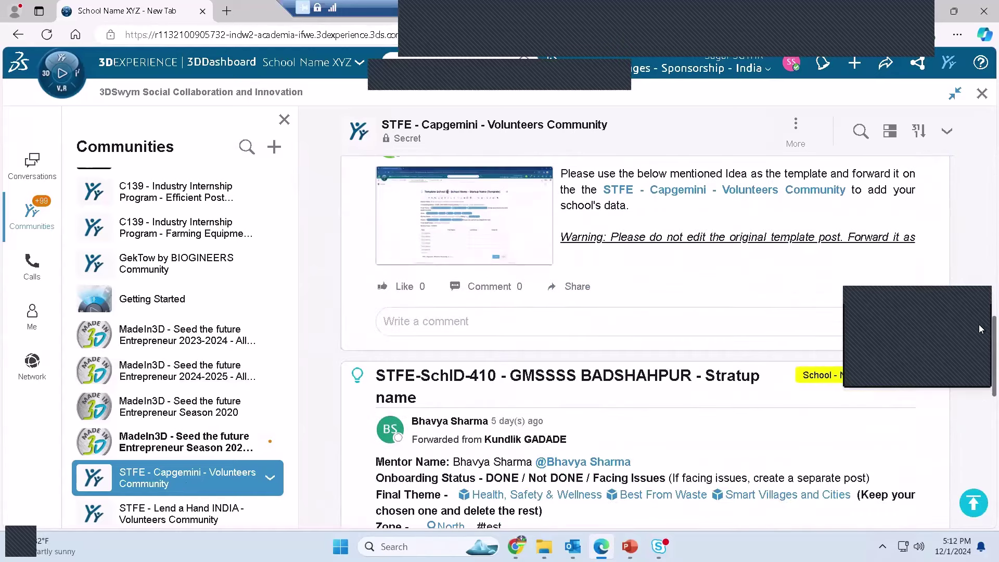
drag(981, 463, 981, 391)
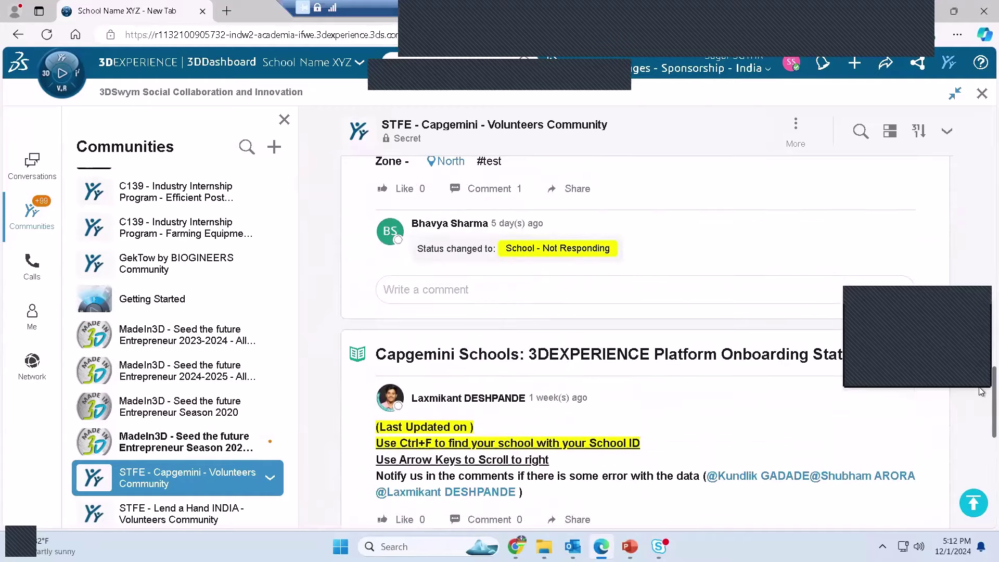
scroll(981, 470, down, 5)
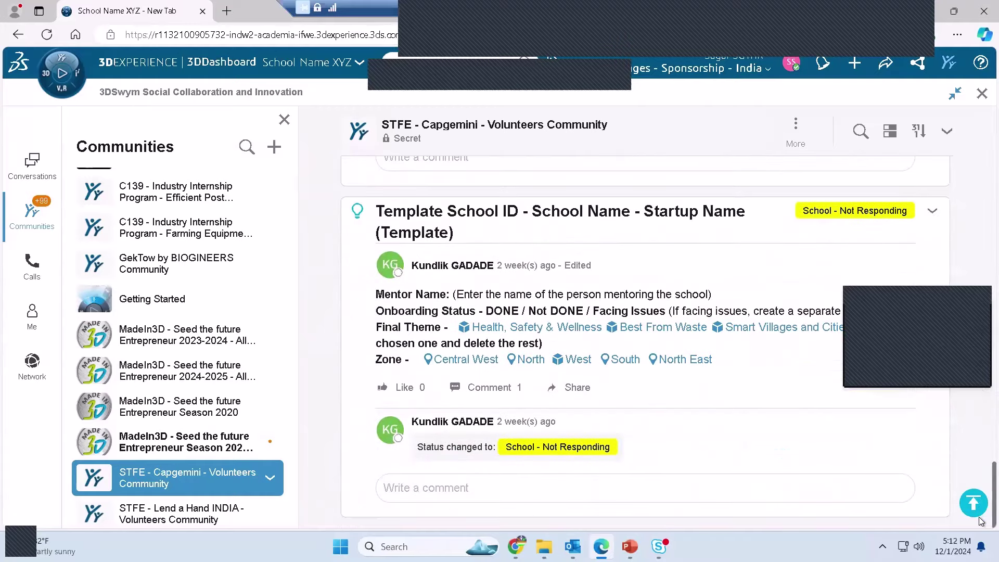
scroll(981, 145, up, 15)
Open the Wiki section of the STFE - Capgemini - Volunteers Community and narrow its page tree to uncover the pages
click(785, 128)
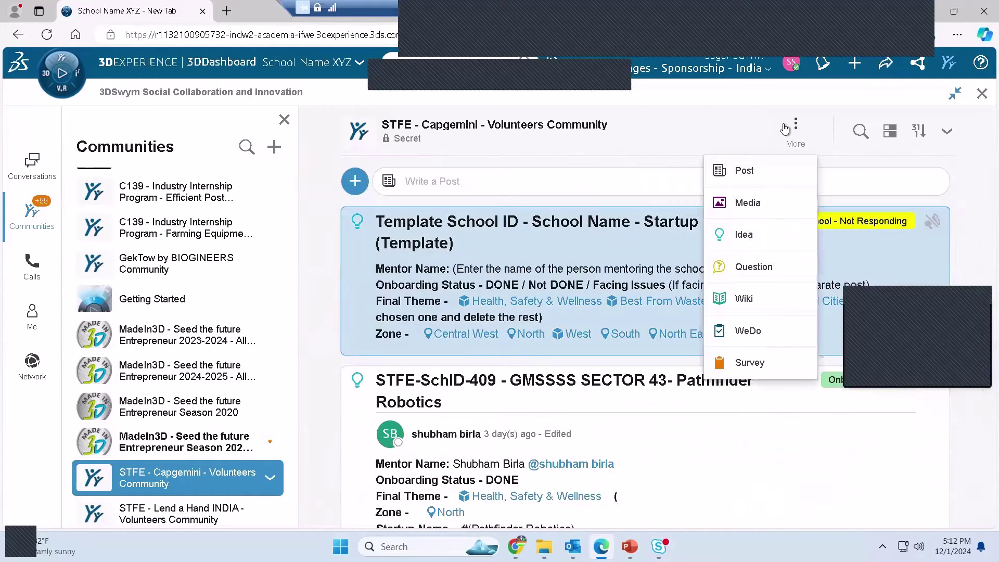
click(737, 298)
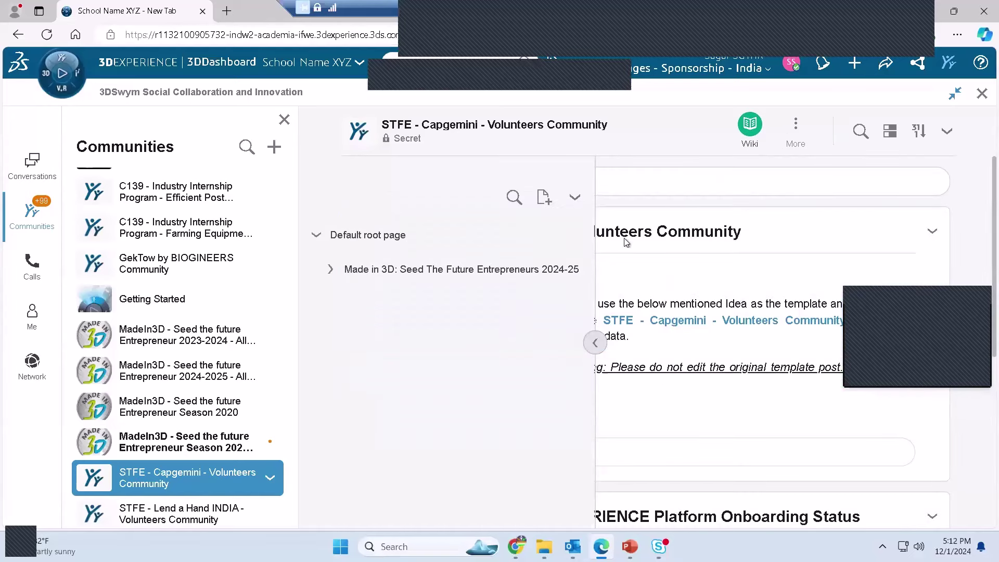
drag(593, 162, 263, 310)
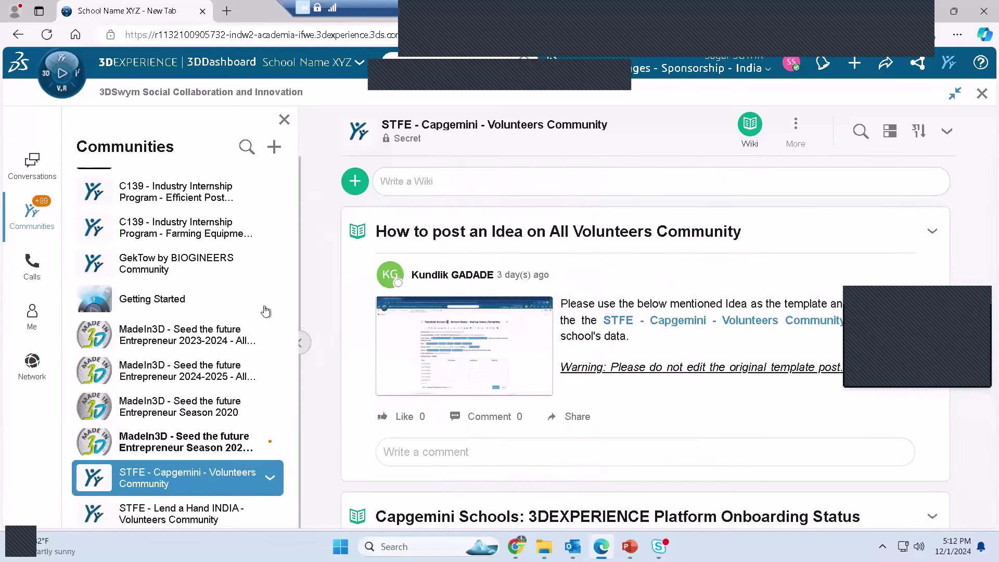
Look through the wiki posts of the STFE - Capgemini - Volunteers Community and browse the list of communities
scroll(981, 303, down, 8)
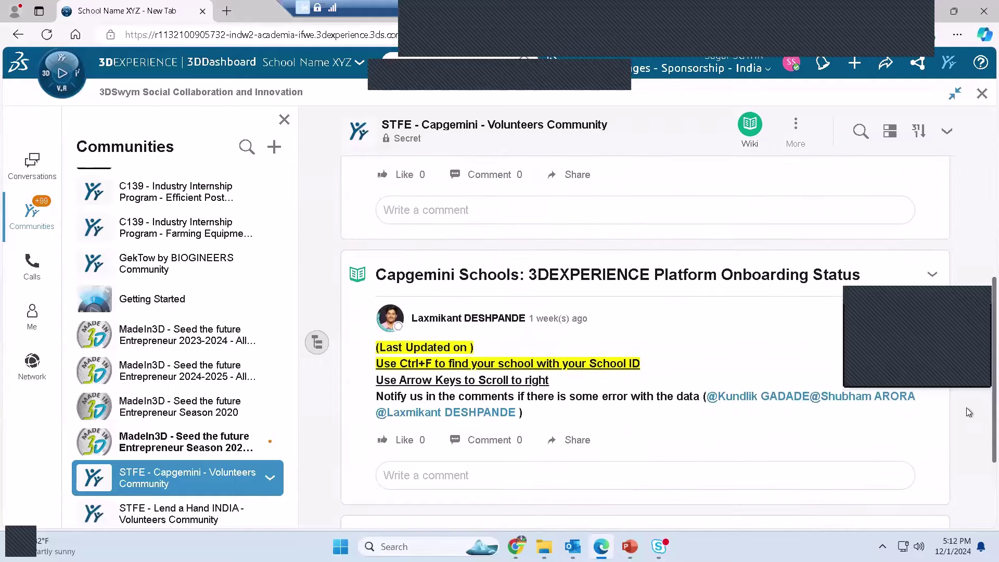
scroll(981, 199, up, 8)
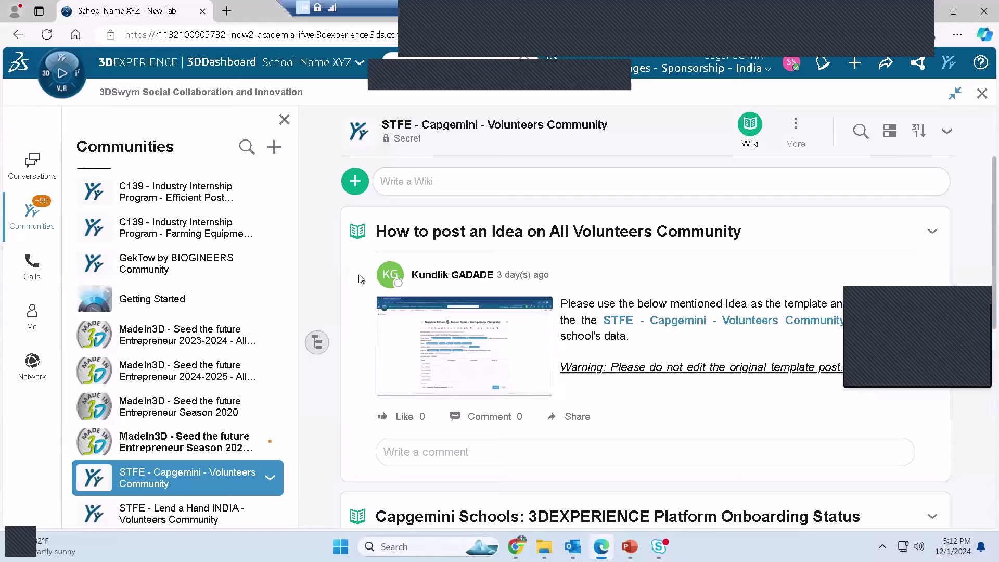
scroll(297, 191, down, 4)
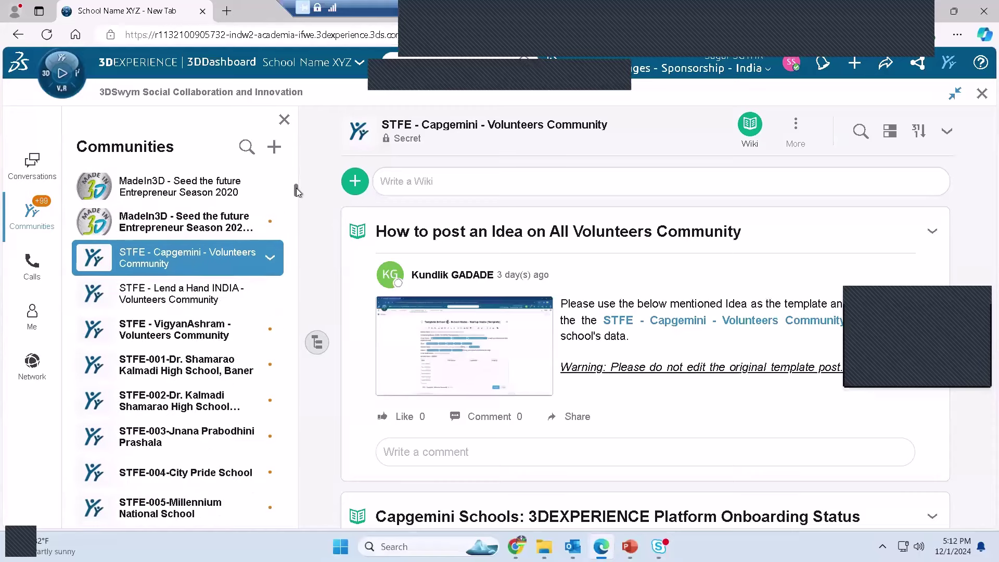
scroll(297, 199, down, 4)
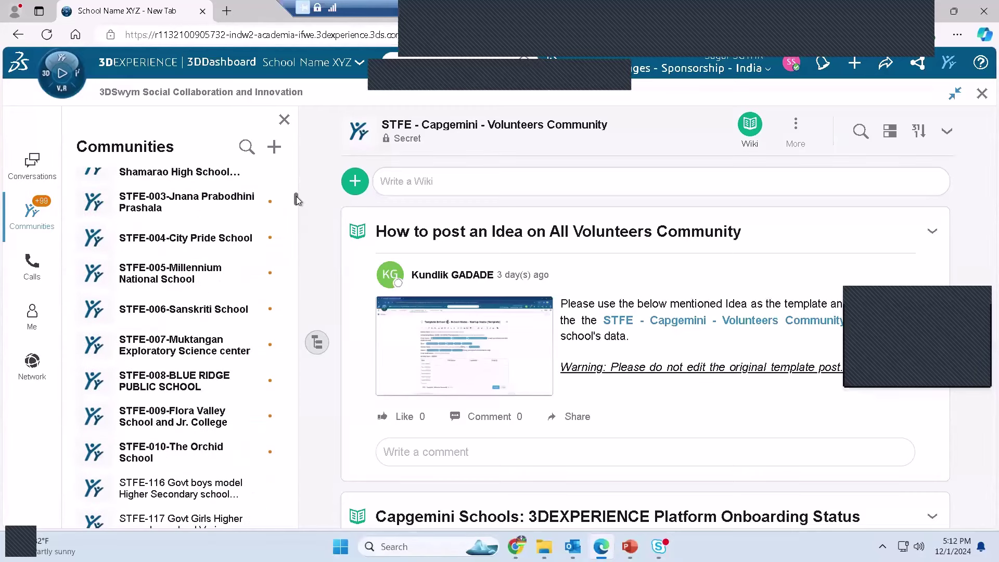
scroll(300, 185, up, 8)
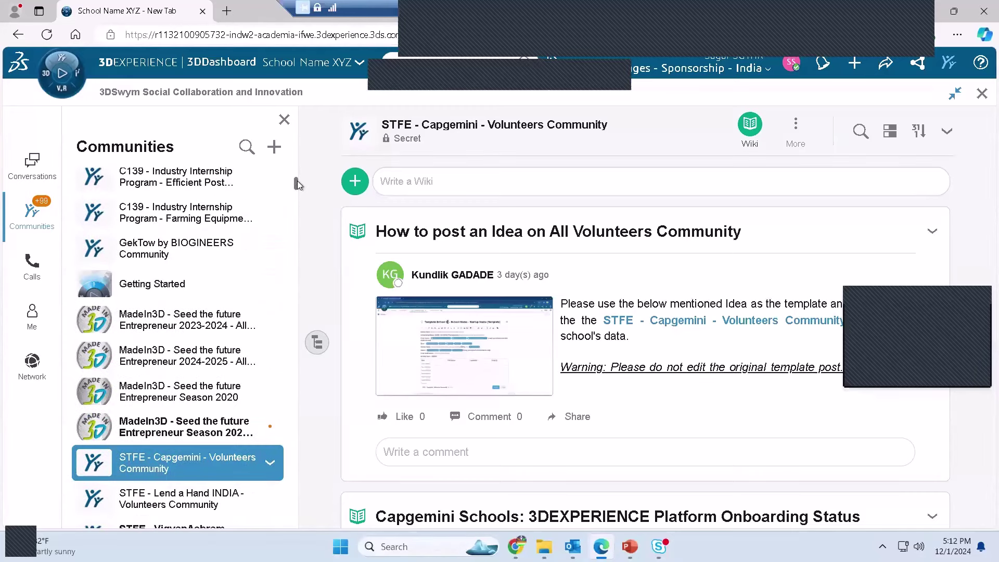
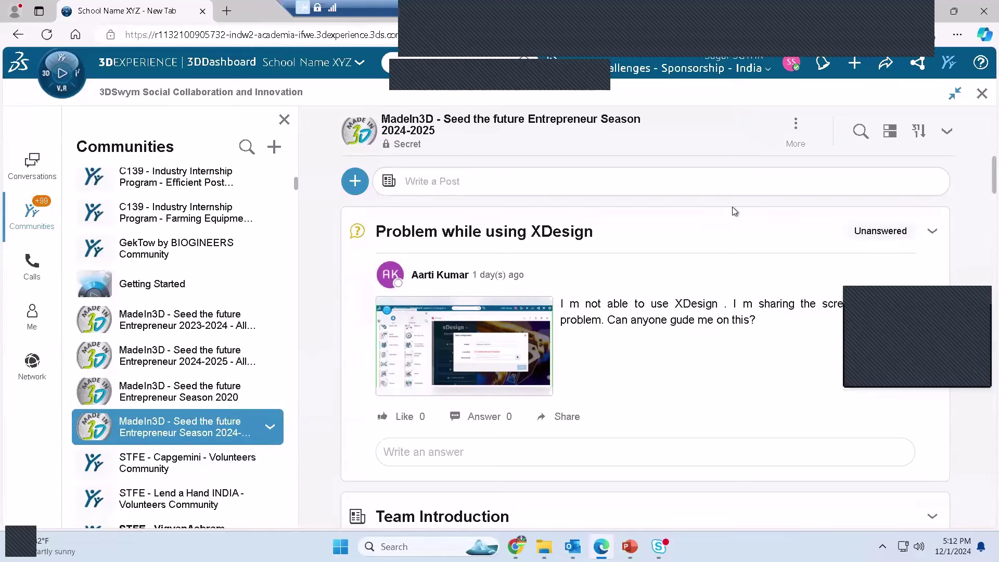
Open the Wiki section of the MadeIn3D - Seed the future Entrepreneur Season 2024-2025 community and hide the communities list
click(795, 125)
click(753, 267)
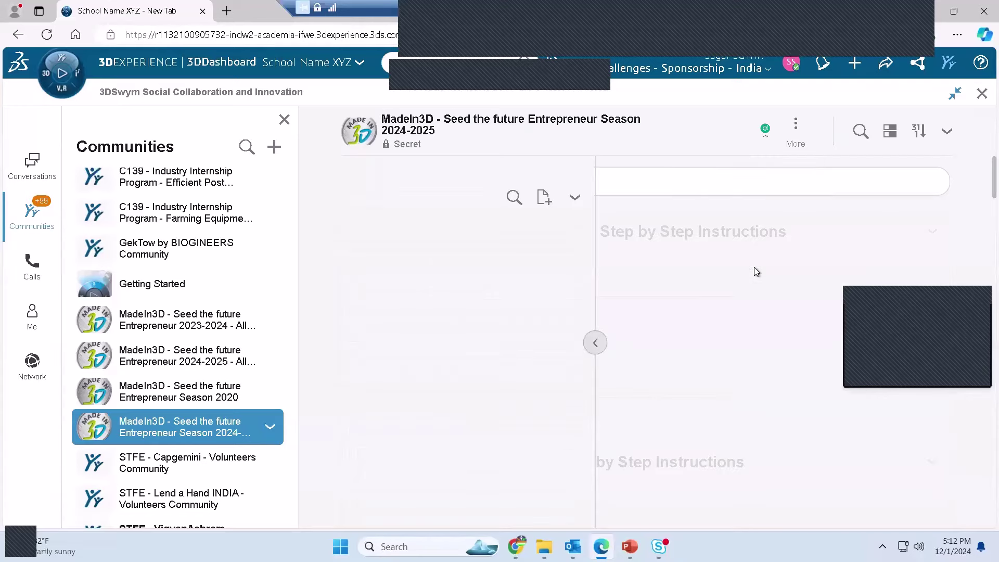
drag(594, 179, 435, 189)
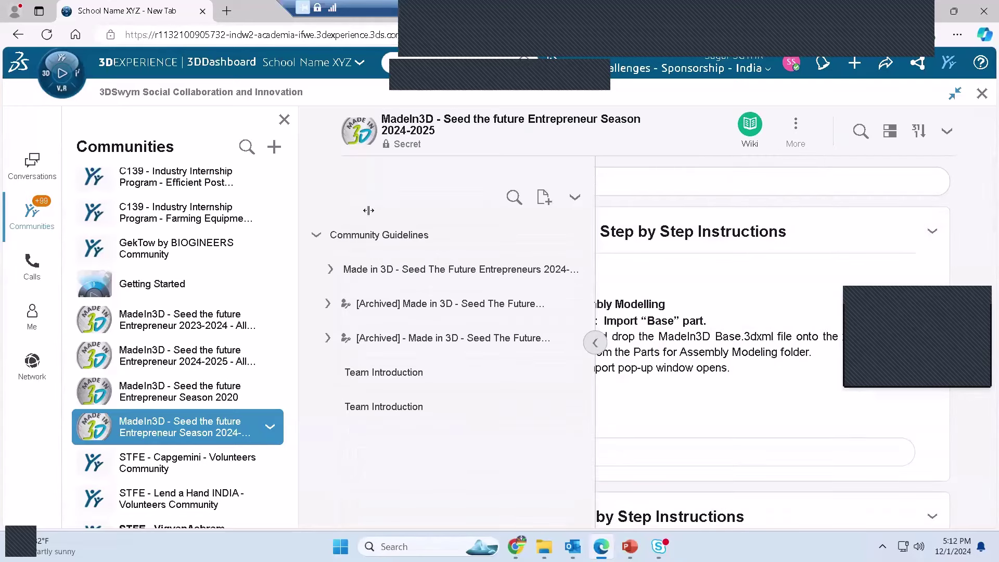
click(283, 121)
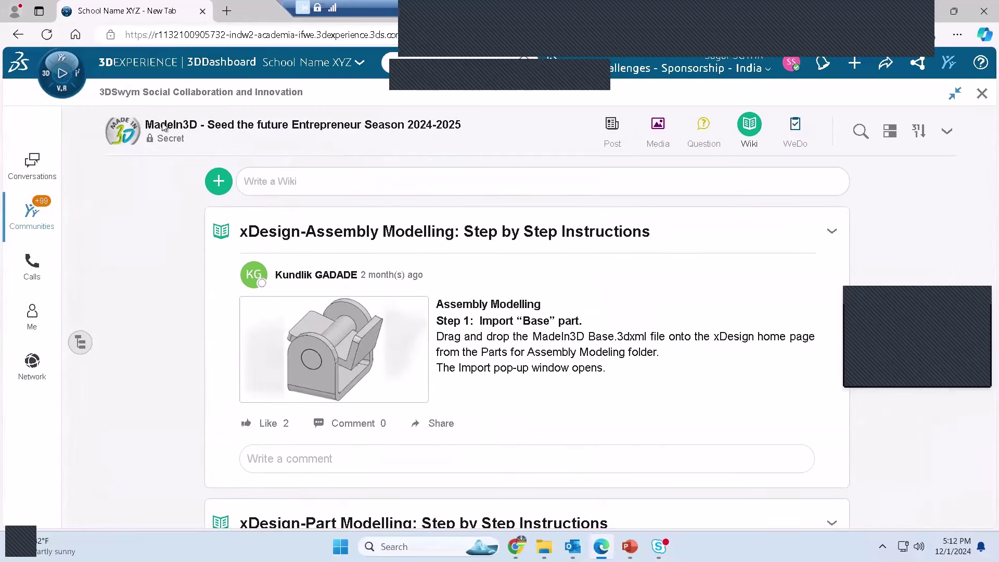
drag(206, 123, 483, 118)
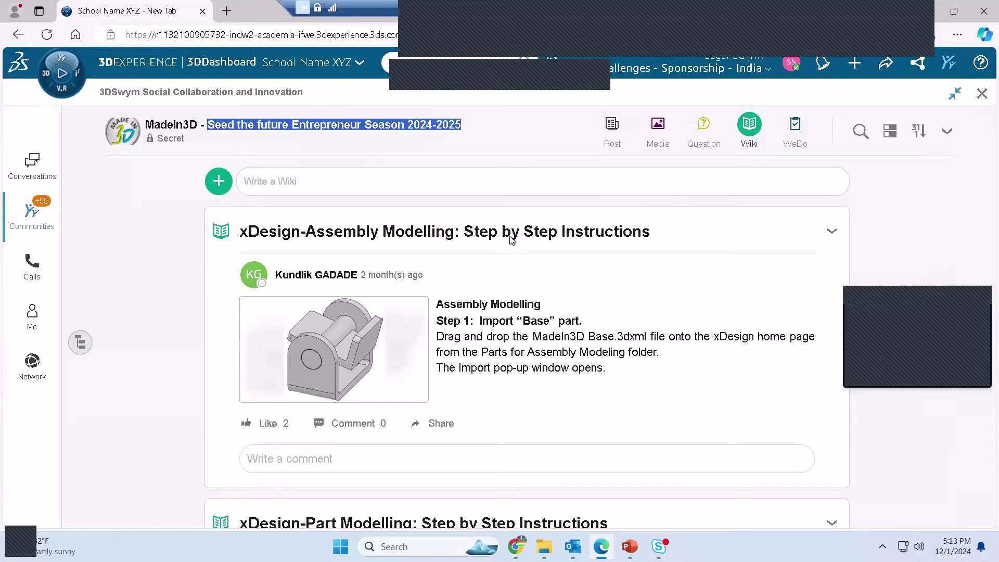
Open the xDesign-Assembly Modelling: Step by Step Instructions wiki page and look over its beginning
click(517, 349)
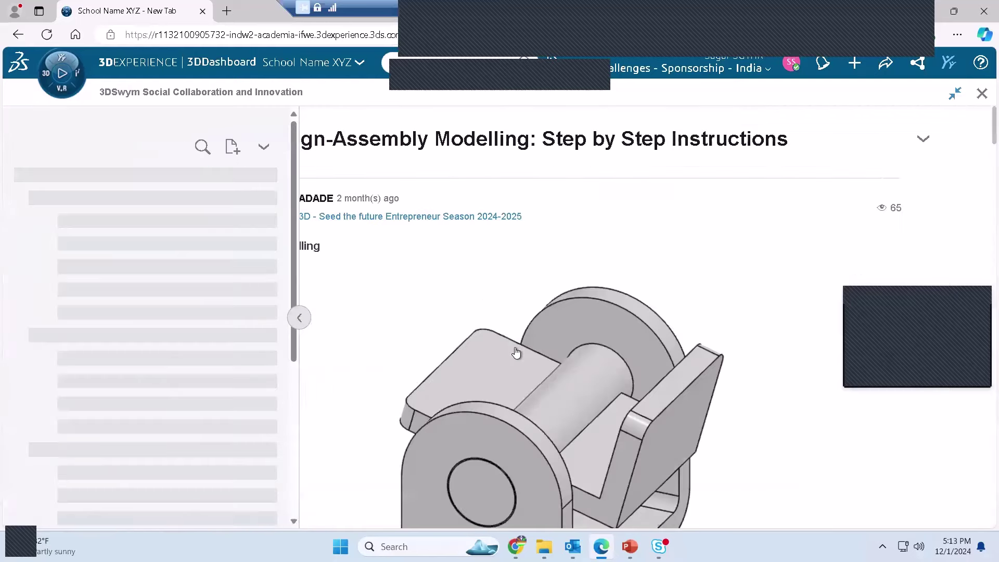
click(274, 146)
scroll(981, 146, down, 5)
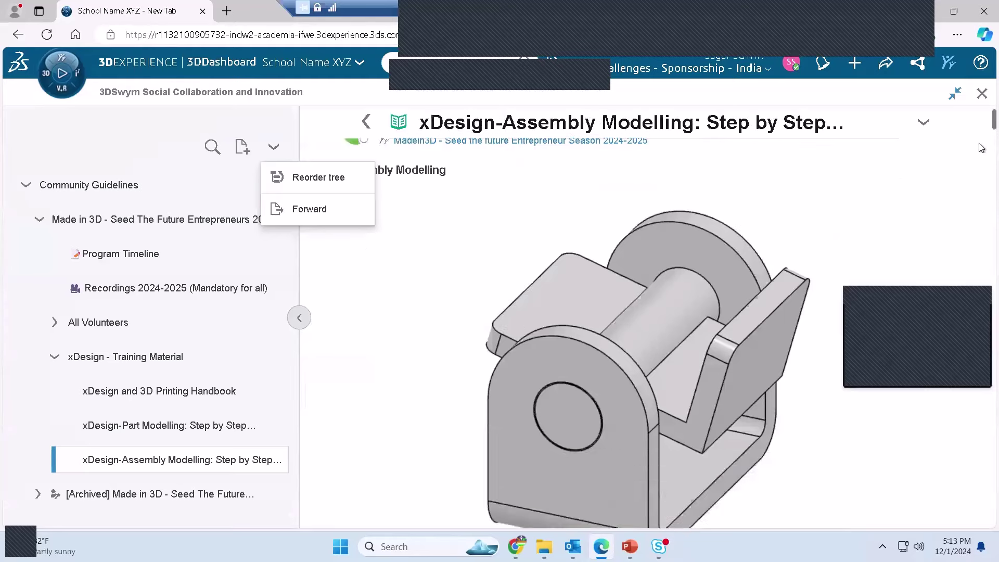
scroll(981, 168, up, 6)
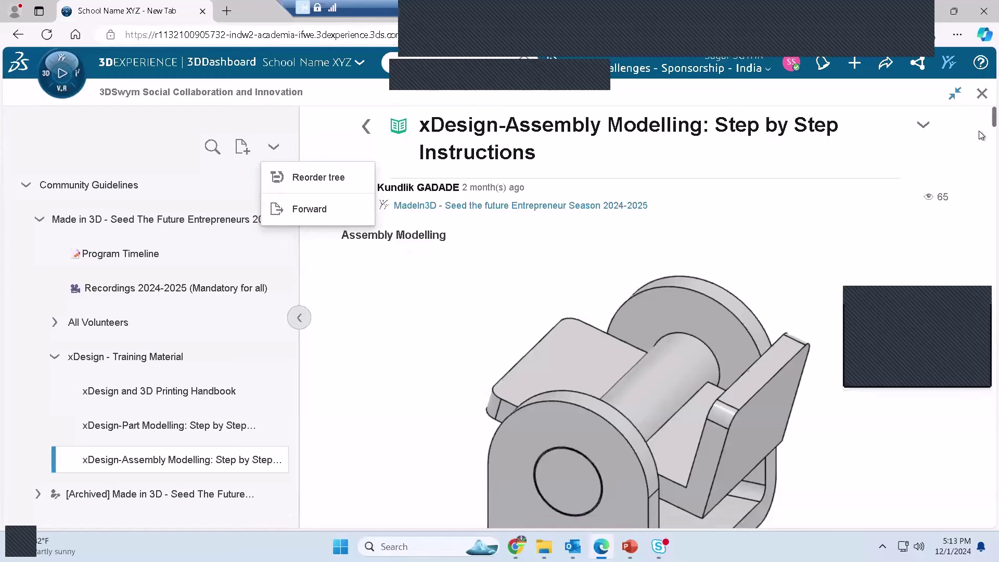
scroll(981, 141, down, 5)
Open the MadeIn3D Base media from the assembly instructions, close it and return to the community's wiki listing
click(641, 330)
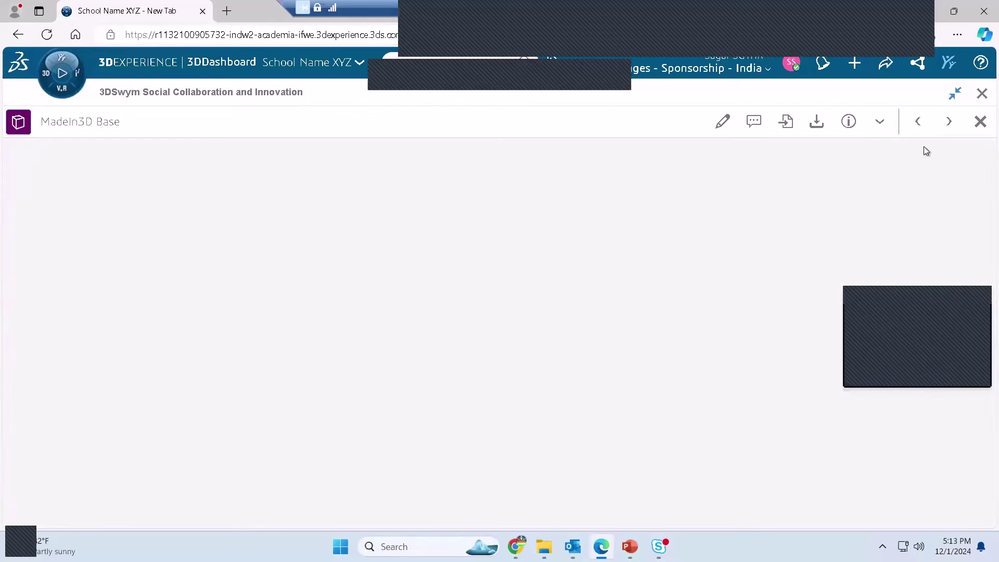
click(980, 121)
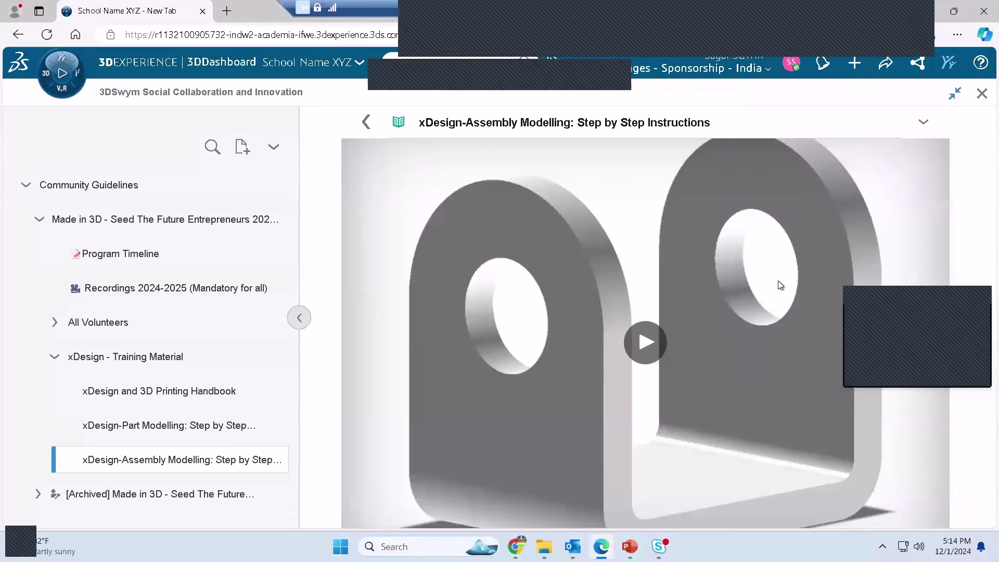
click(365, 123)
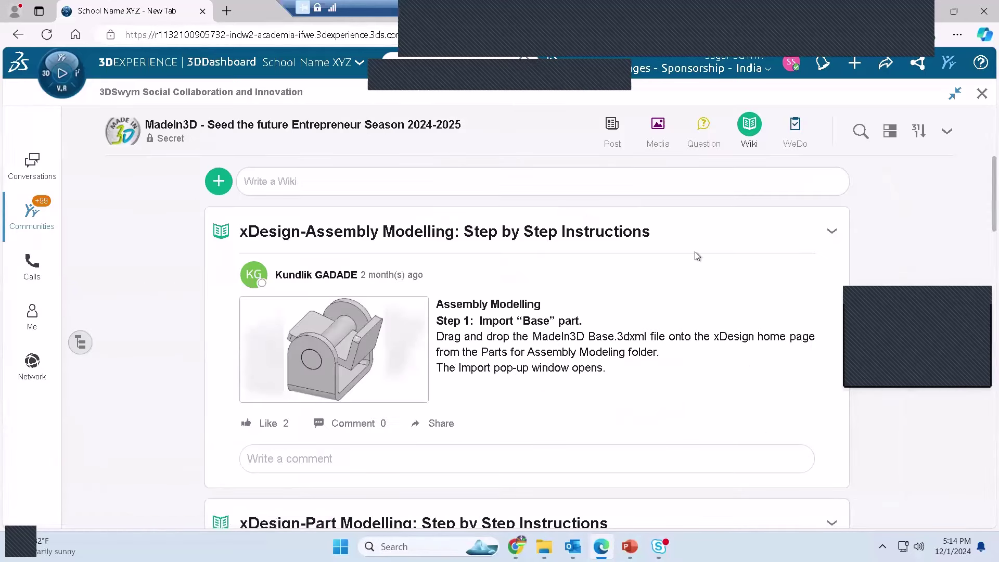
Open the xDesign-Part Modelling: Step by Step Instructions wiki page and look at its first steps on starting a new part
scroll(982, 204, down, 5)
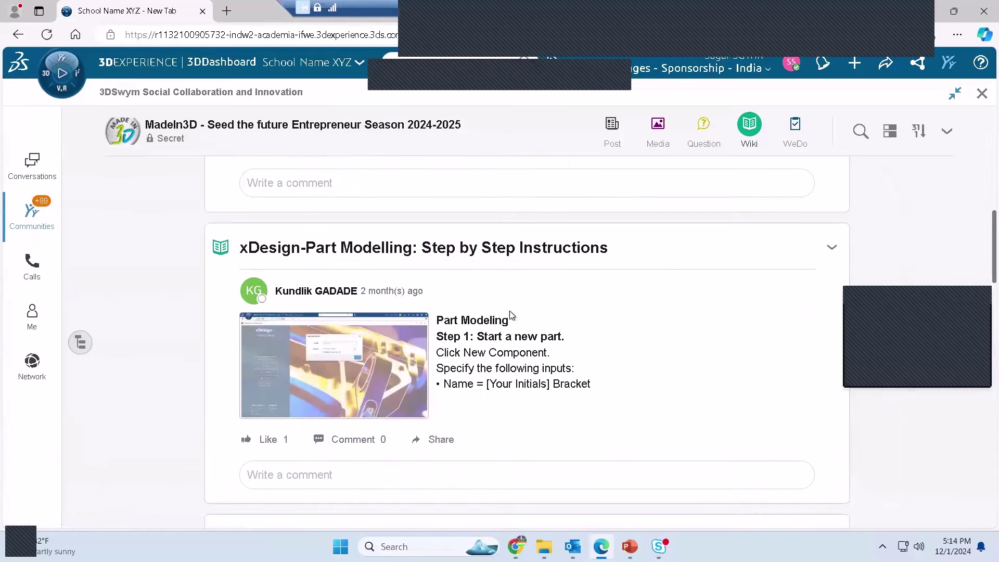
click(475, 368)
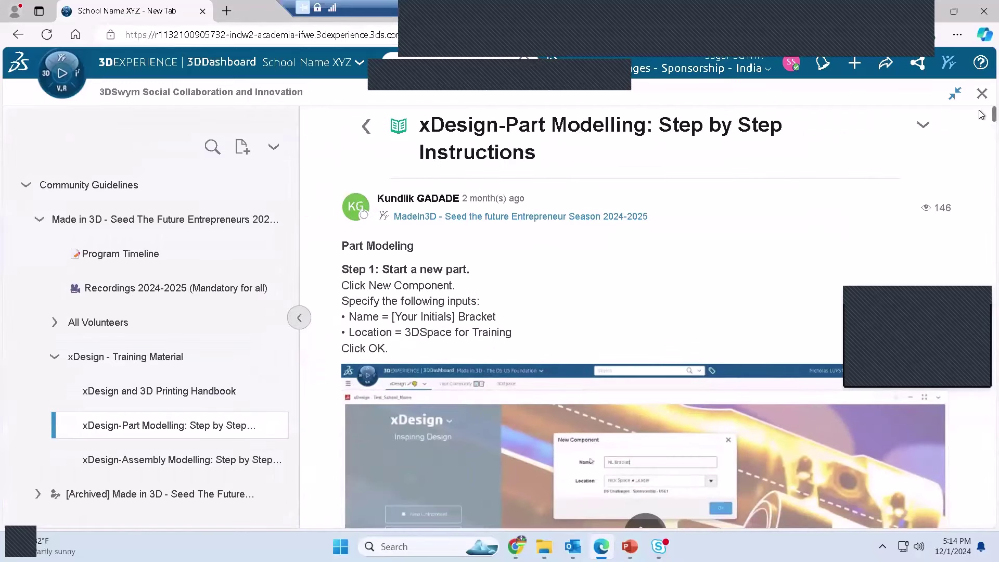
scroll(980, 121, down, 4)
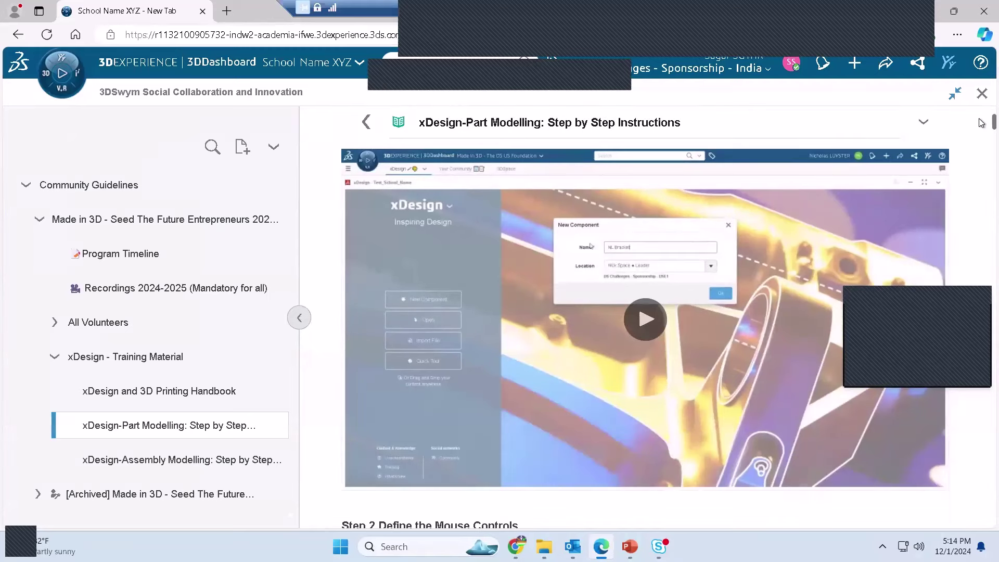
scroll(981, 122, up, 3)
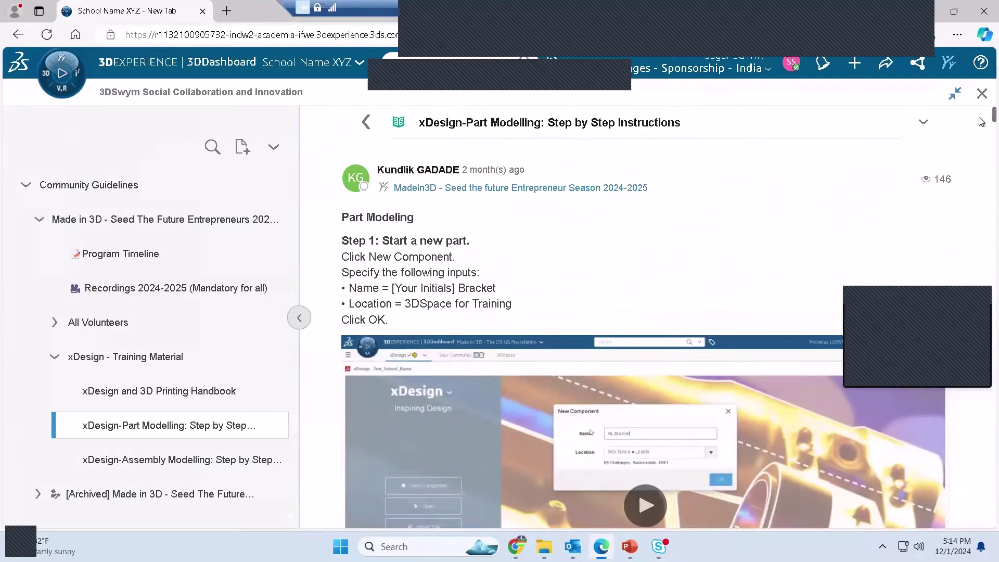
scroll(980, 122, down, 6)
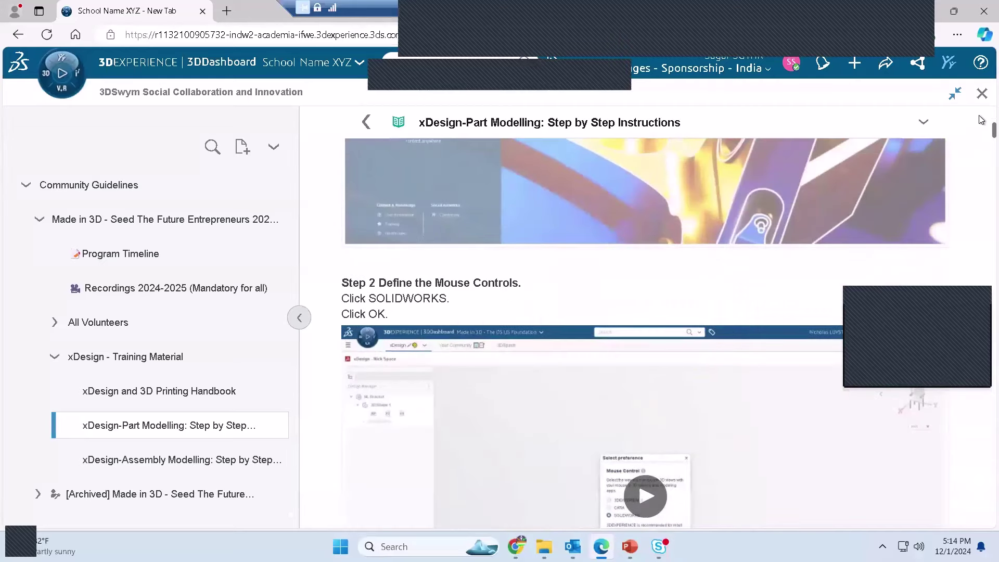
scroll(980, 120, up, 6)
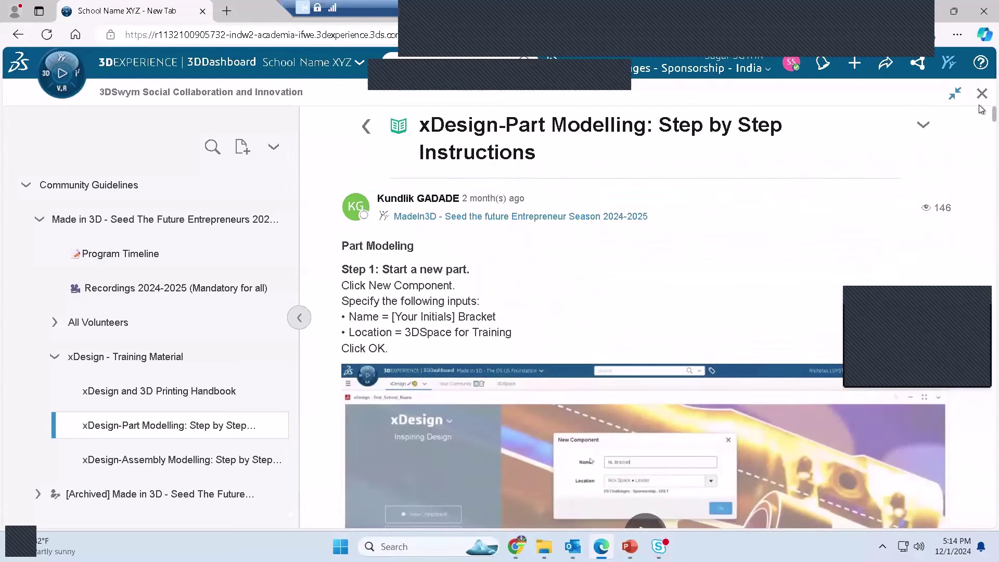
scroll(981, 119, down, 2)
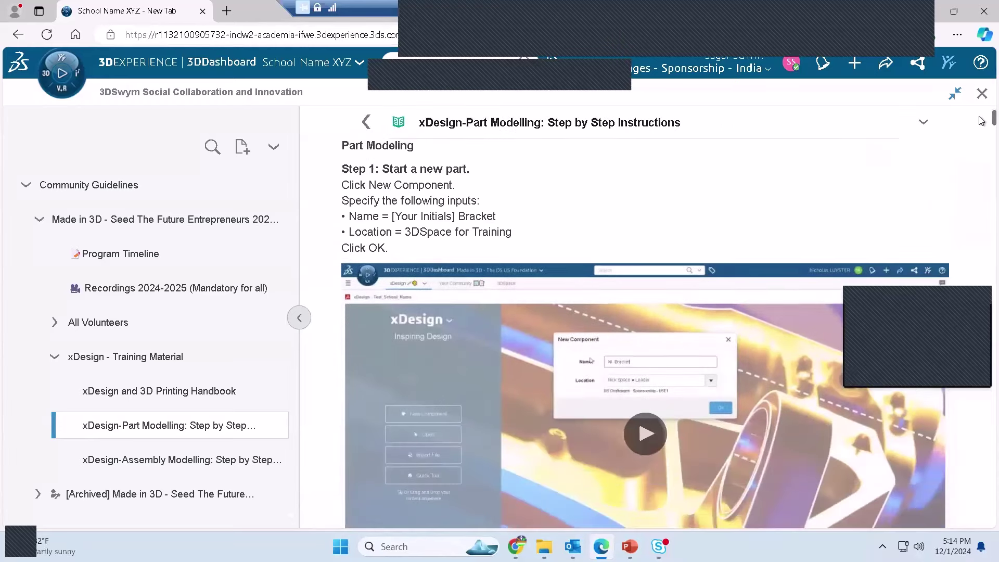
Read the part modelling instructions from defining the mouse controls through Save and Close, and return to the community's wiki listing
scroll(981, 137, down, 8)
scroll(980, 137, down, 1)
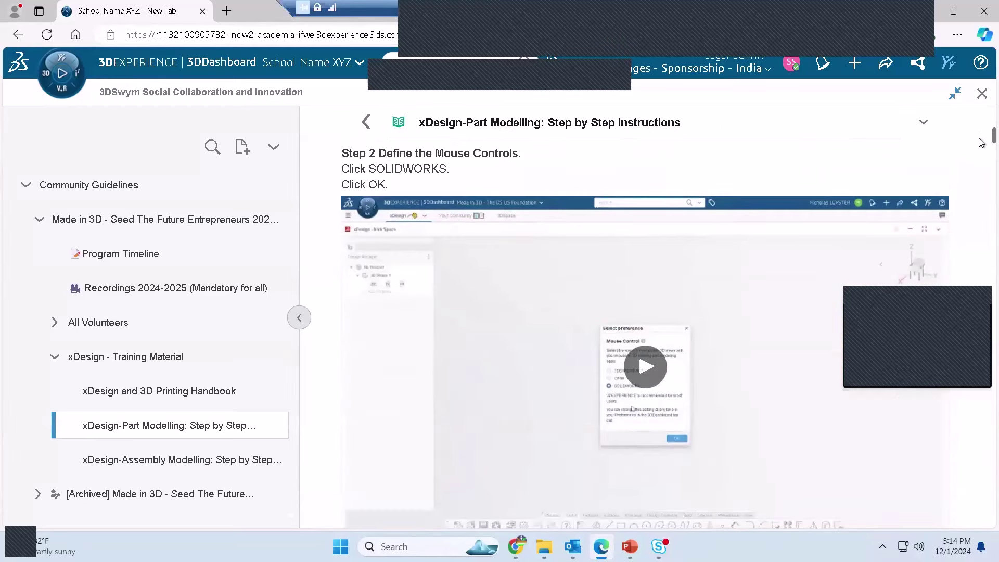
scroll(981, 140, down, 3)
scroll(980, 143, down, 6)
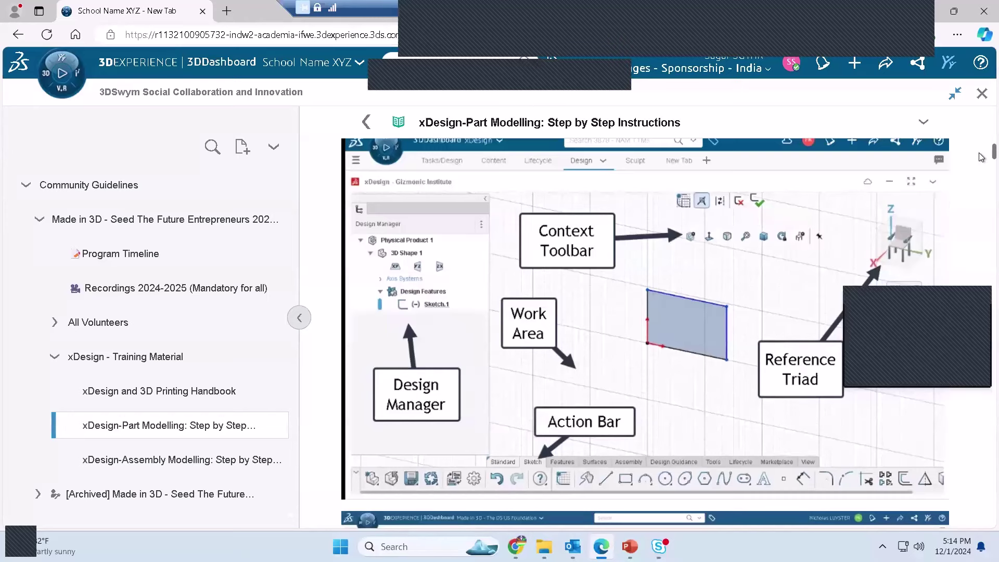
scroll(980, 158, down, 3)
scroll(981, 171, down, 10)
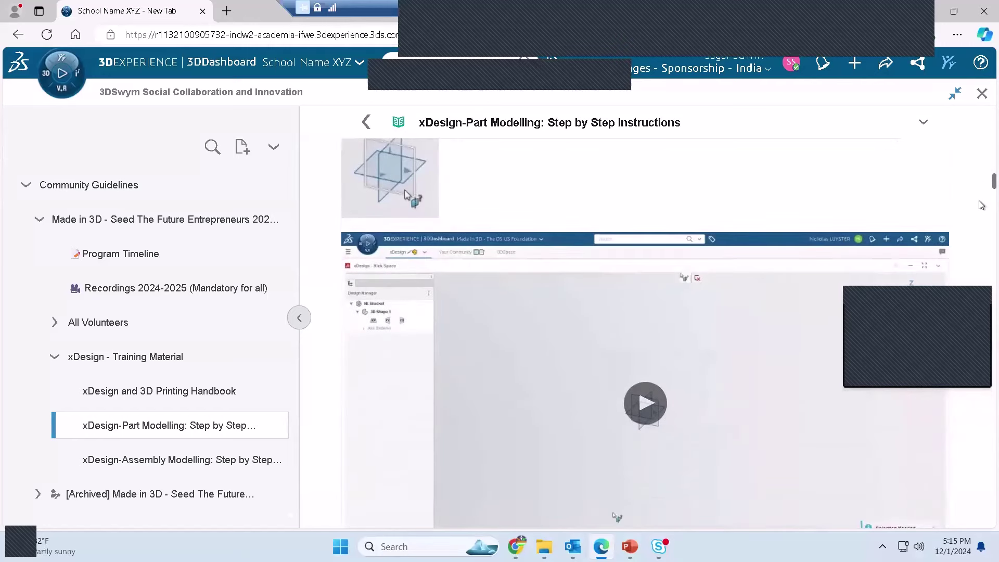
scroll(981, 204, down, 5)
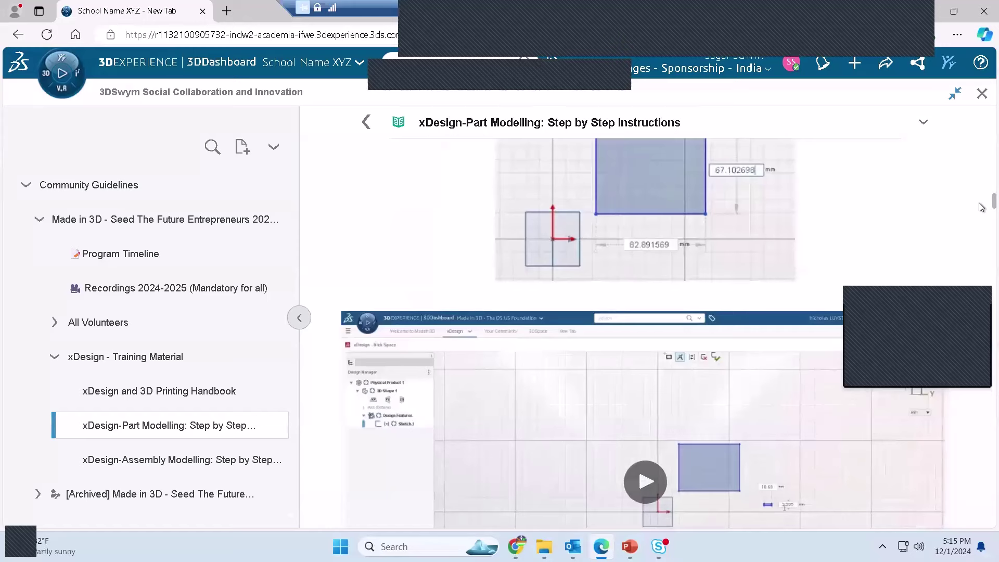
scroll(980, 211, down, 5)
scroll(981, 231, up, 5)
scroll(981, 239, down, 8)
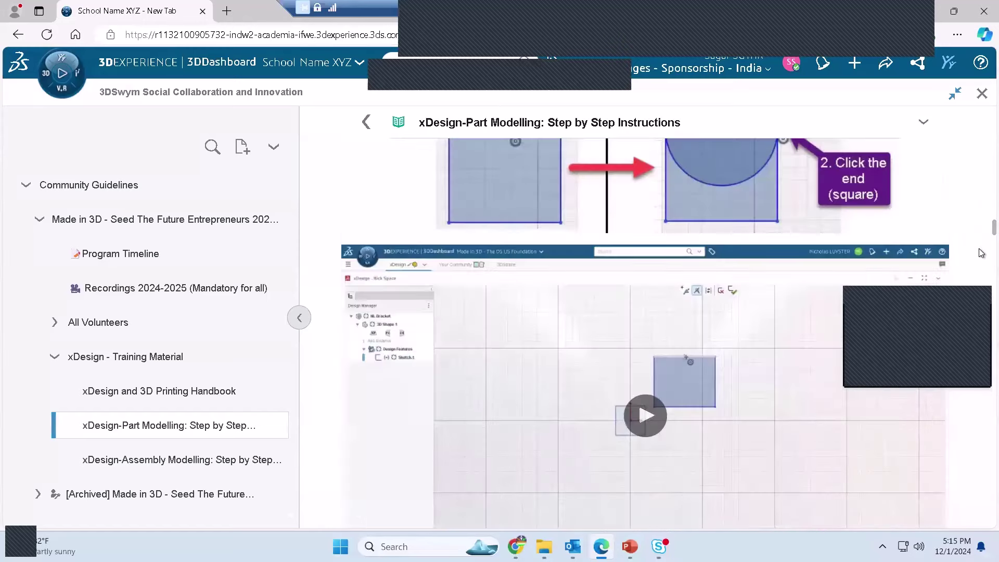
scroll(981, 255, down, 2)
scroll(980, 270, down, 6)
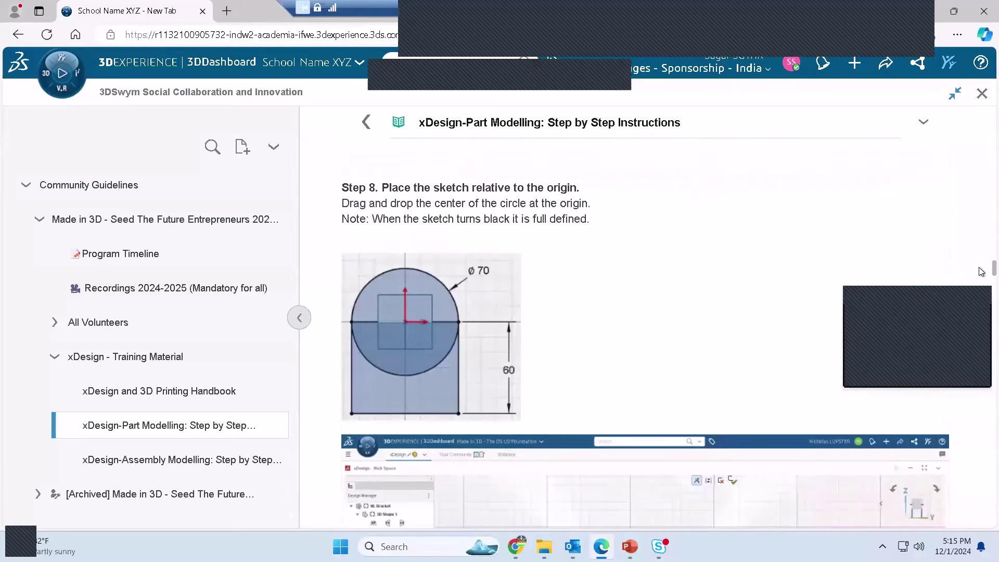
scroll(980, 294, down, 2)
scroll(981, 300, down, 15)
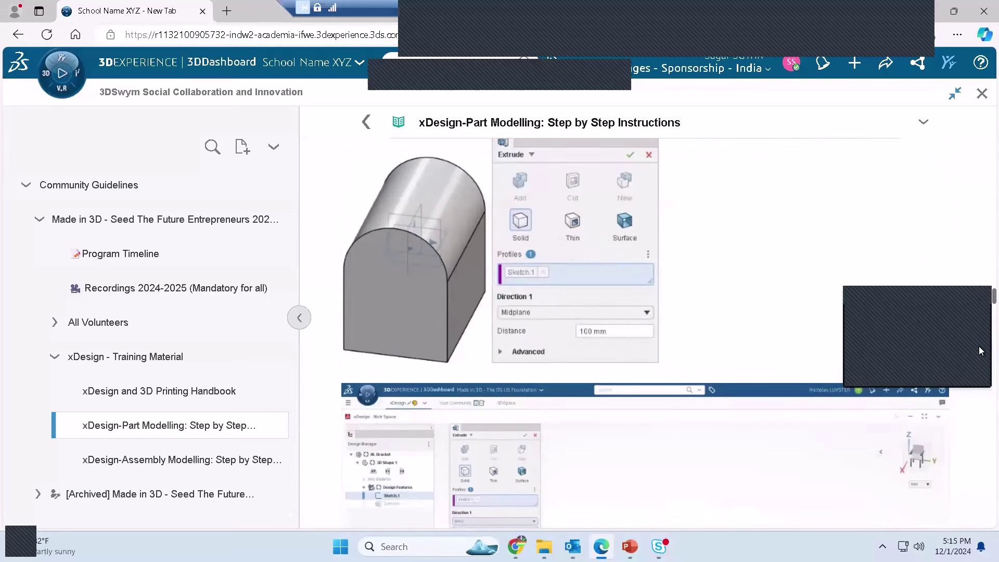
scroll(981, 348, down, 15)
scroll(981, 410, down, 20)
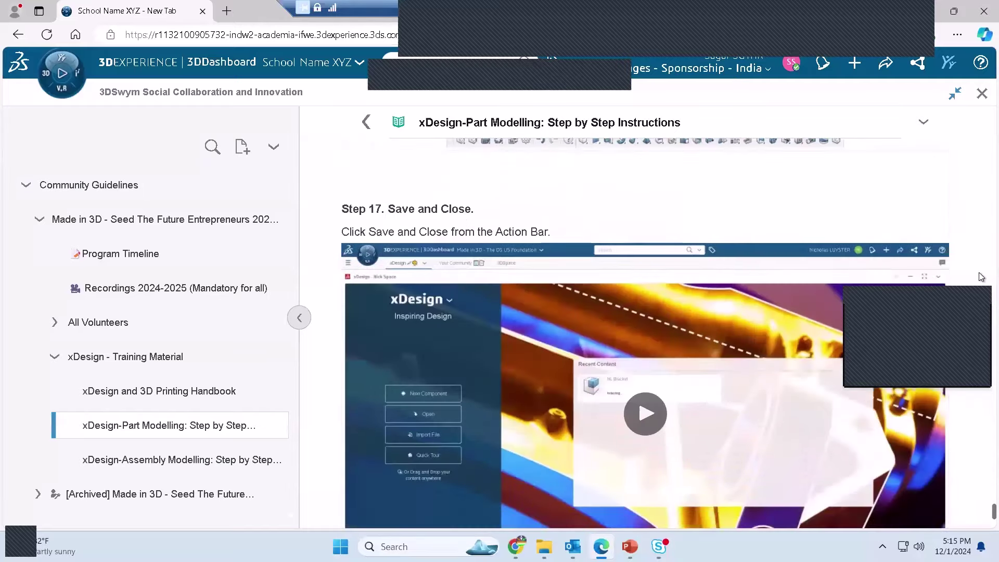
scroll(981, 121, up, 20)
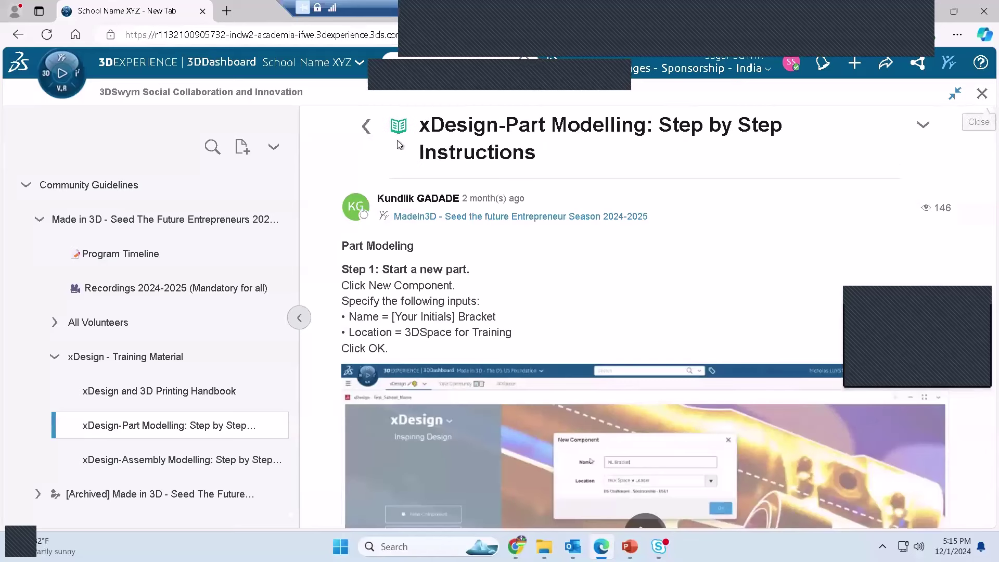
click(366, 130)
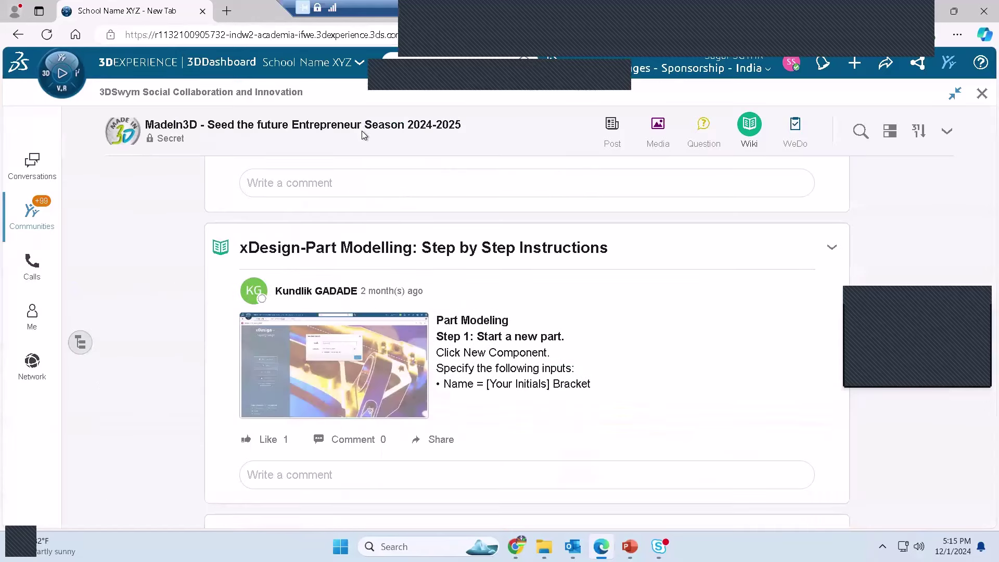